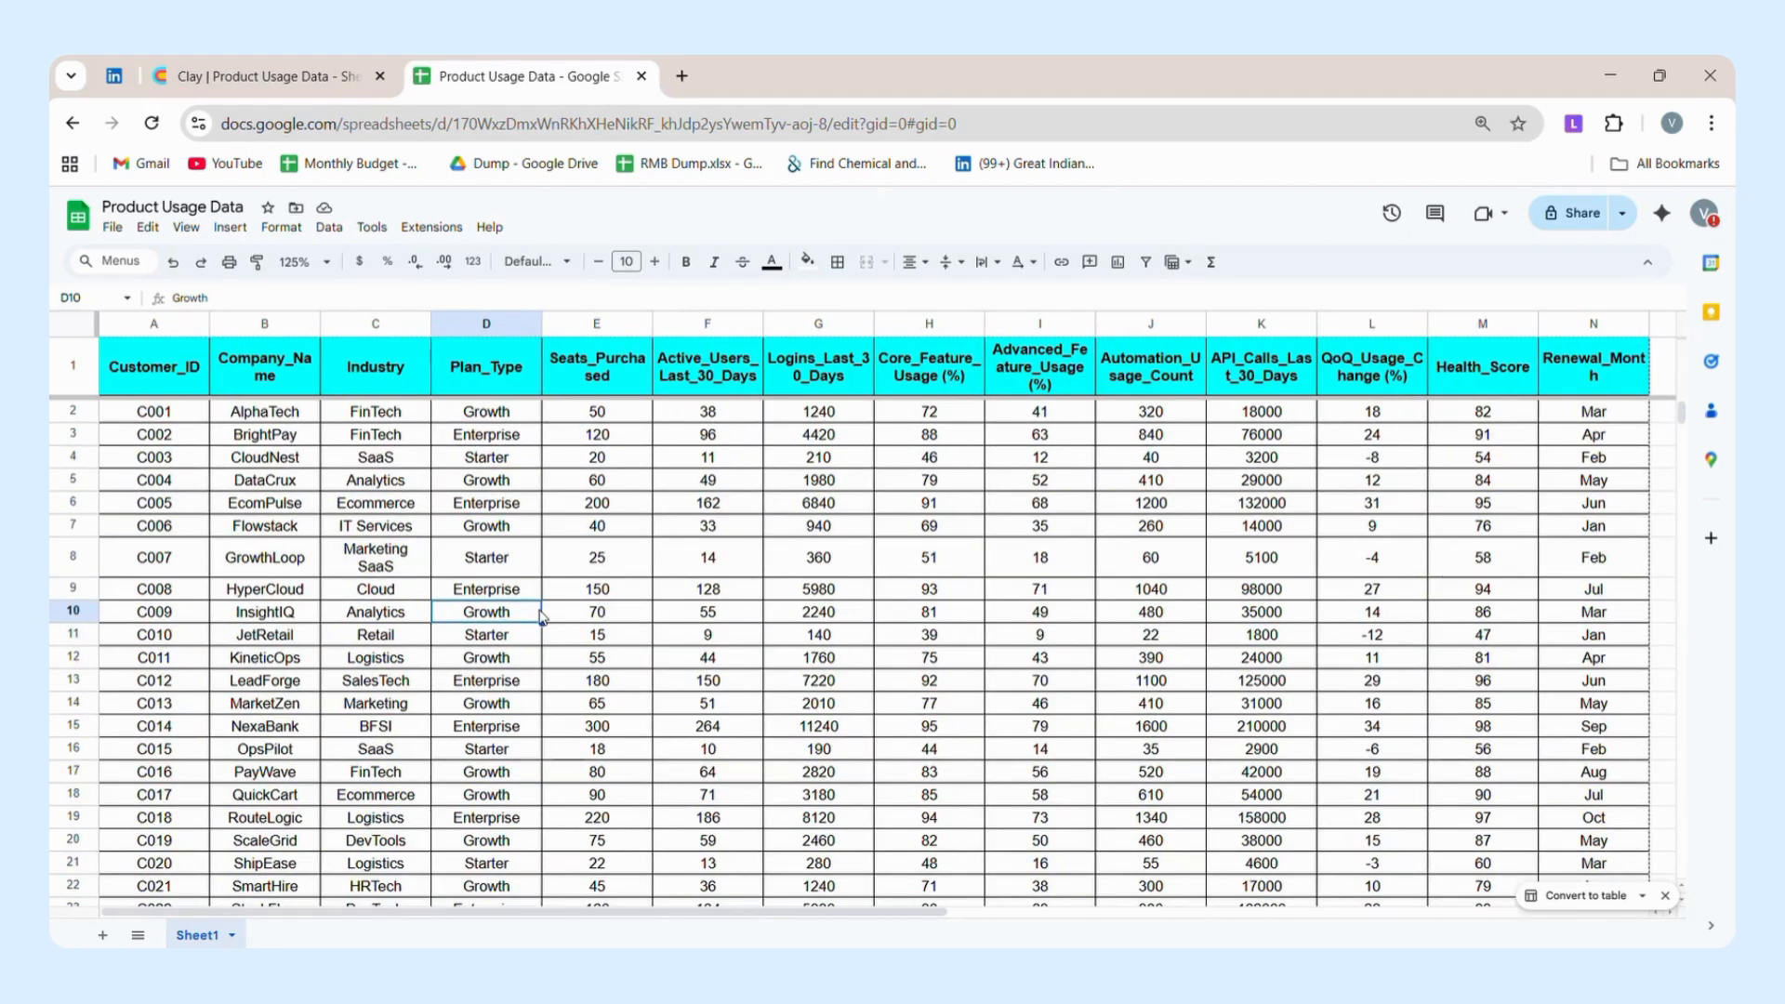
Examine the product usage rows and the Company_Name, Industry and Active_Users_Last_30_Days columns in the sheet.
scroll(542, 618, "down", 12)
scroll(542, 618, "up", 2)
scroll(542, 618, "up", 10)
left_click(277, 325)
left_click(397, 323)
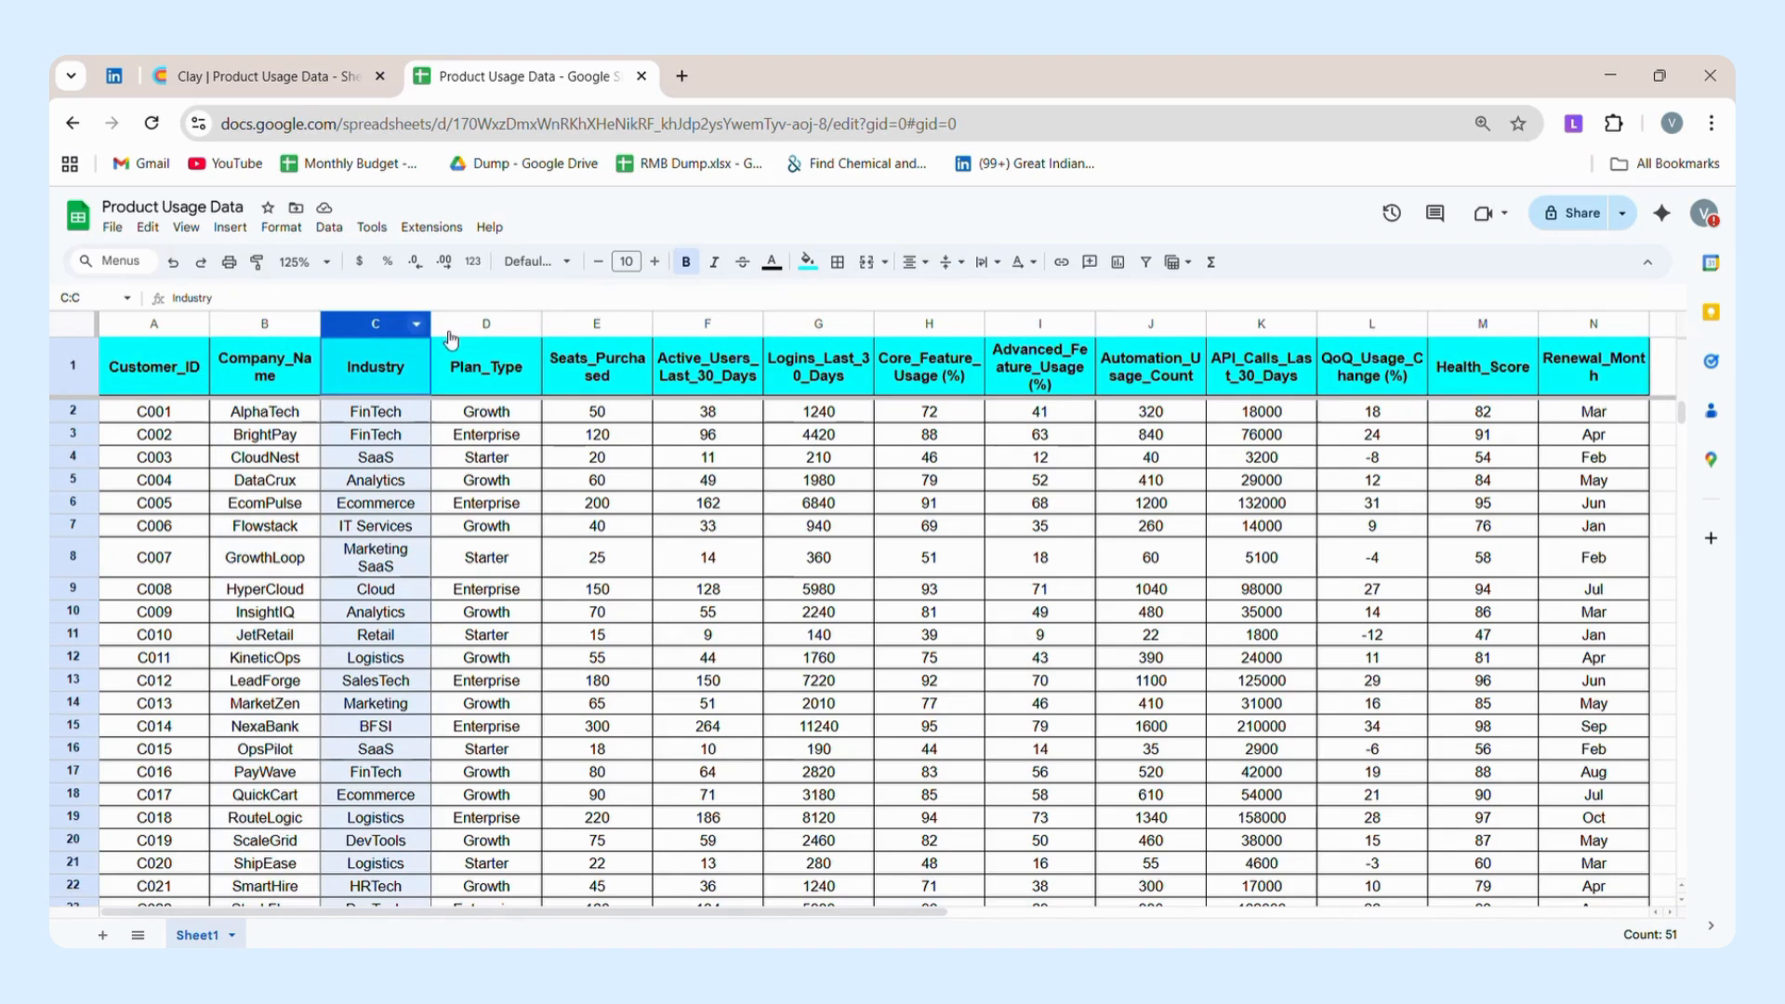
left_click(695, 323)
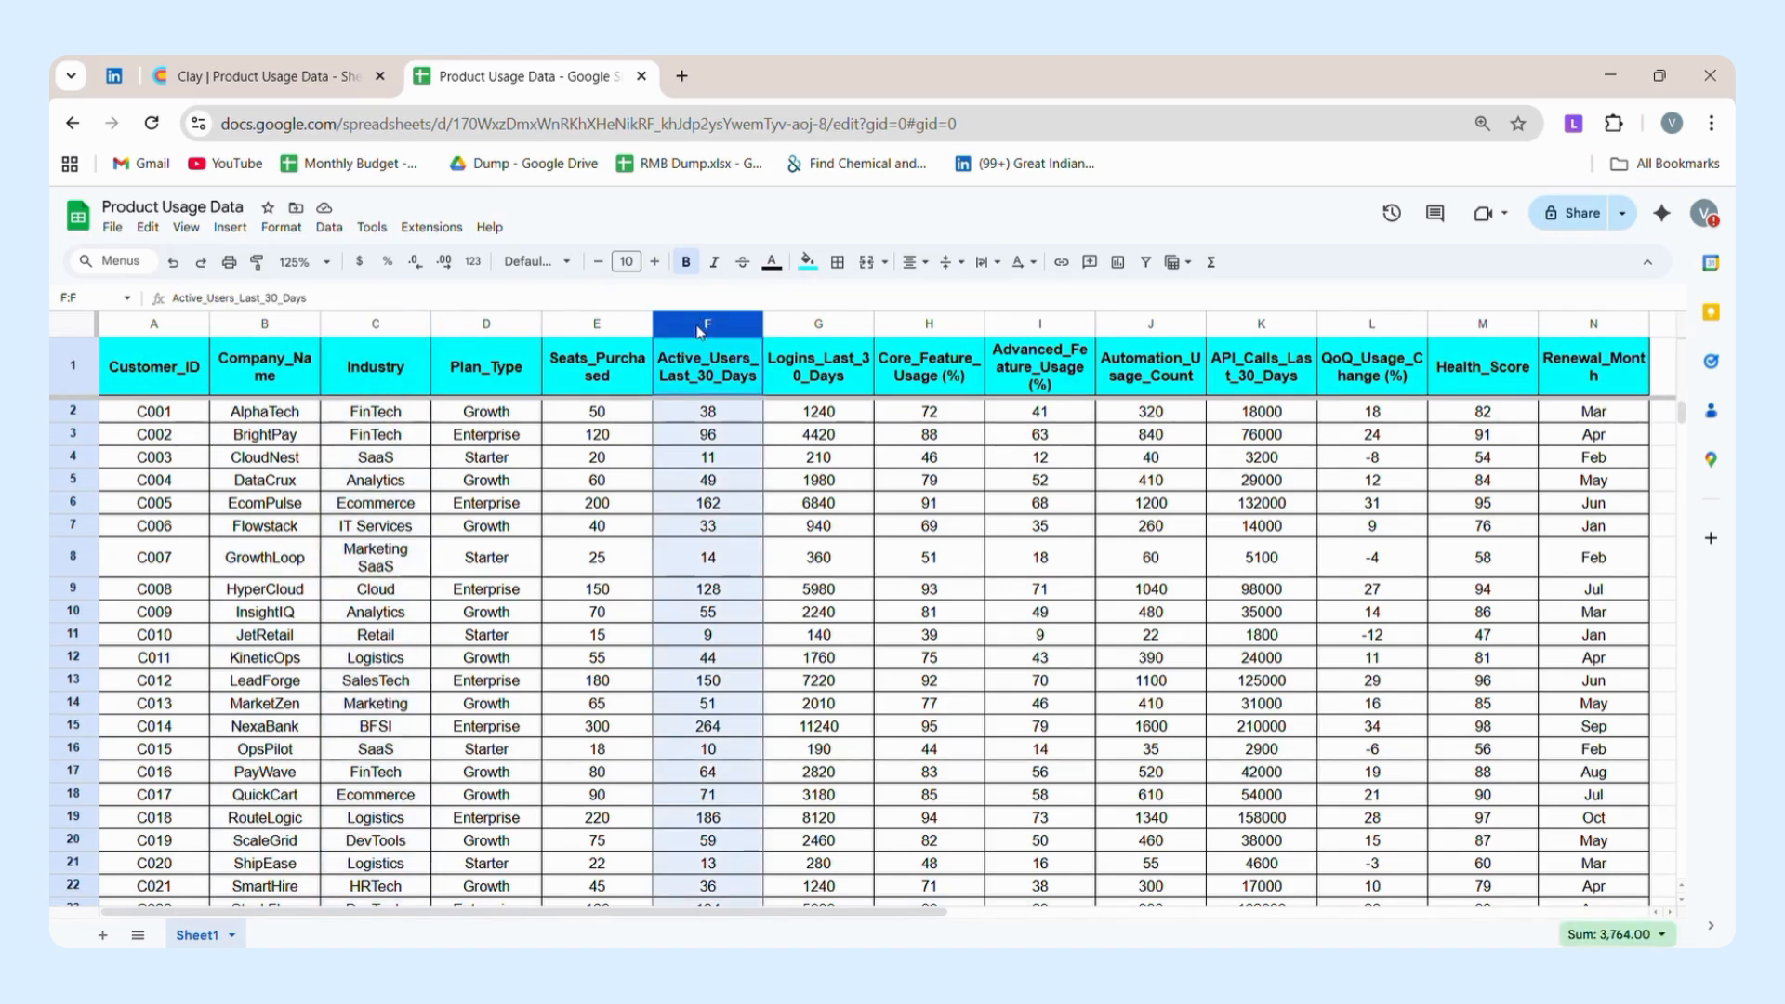
Highlight the header cells from Seats_Purchased through Renewal_Month to review the usage metrics.
left_click_drag(613, 358, 700, 332)
key("shift+Right")
key("shift+Right")
key("shift+Right")
key("shift+Right")
key("shift+Right")
key("shift+Right")
key("shift+Right")
key("shift+Right")
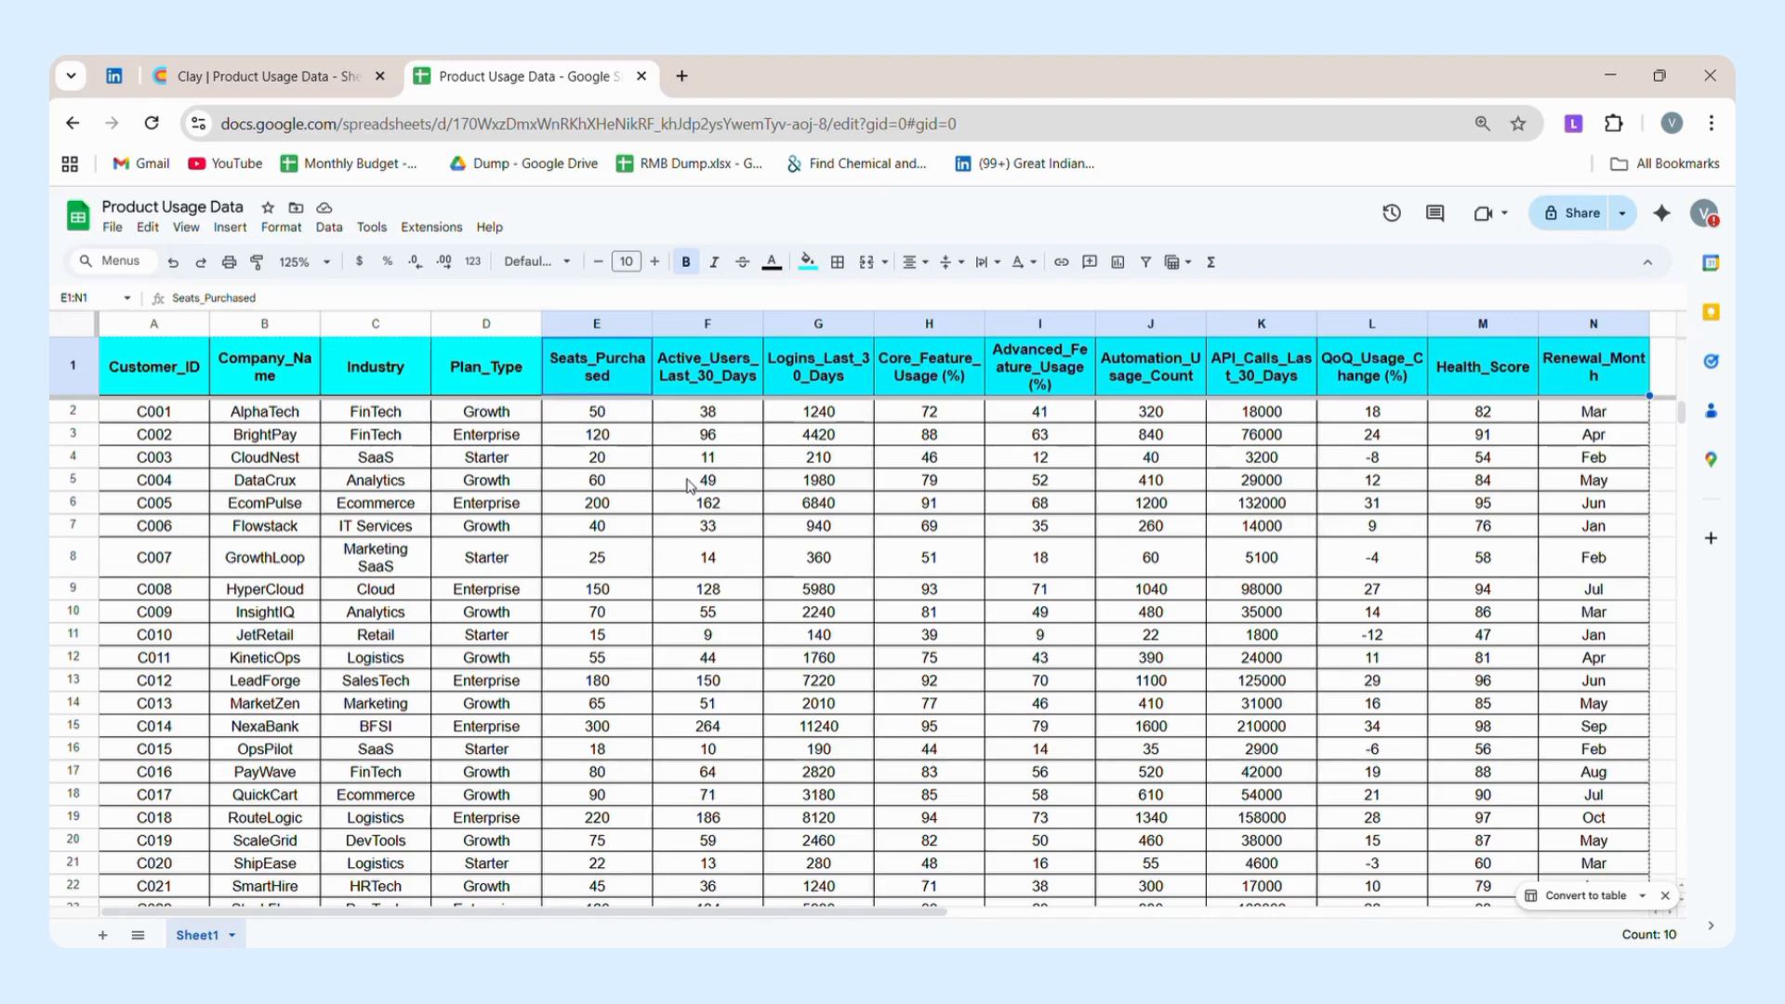
left_click(689, 480)
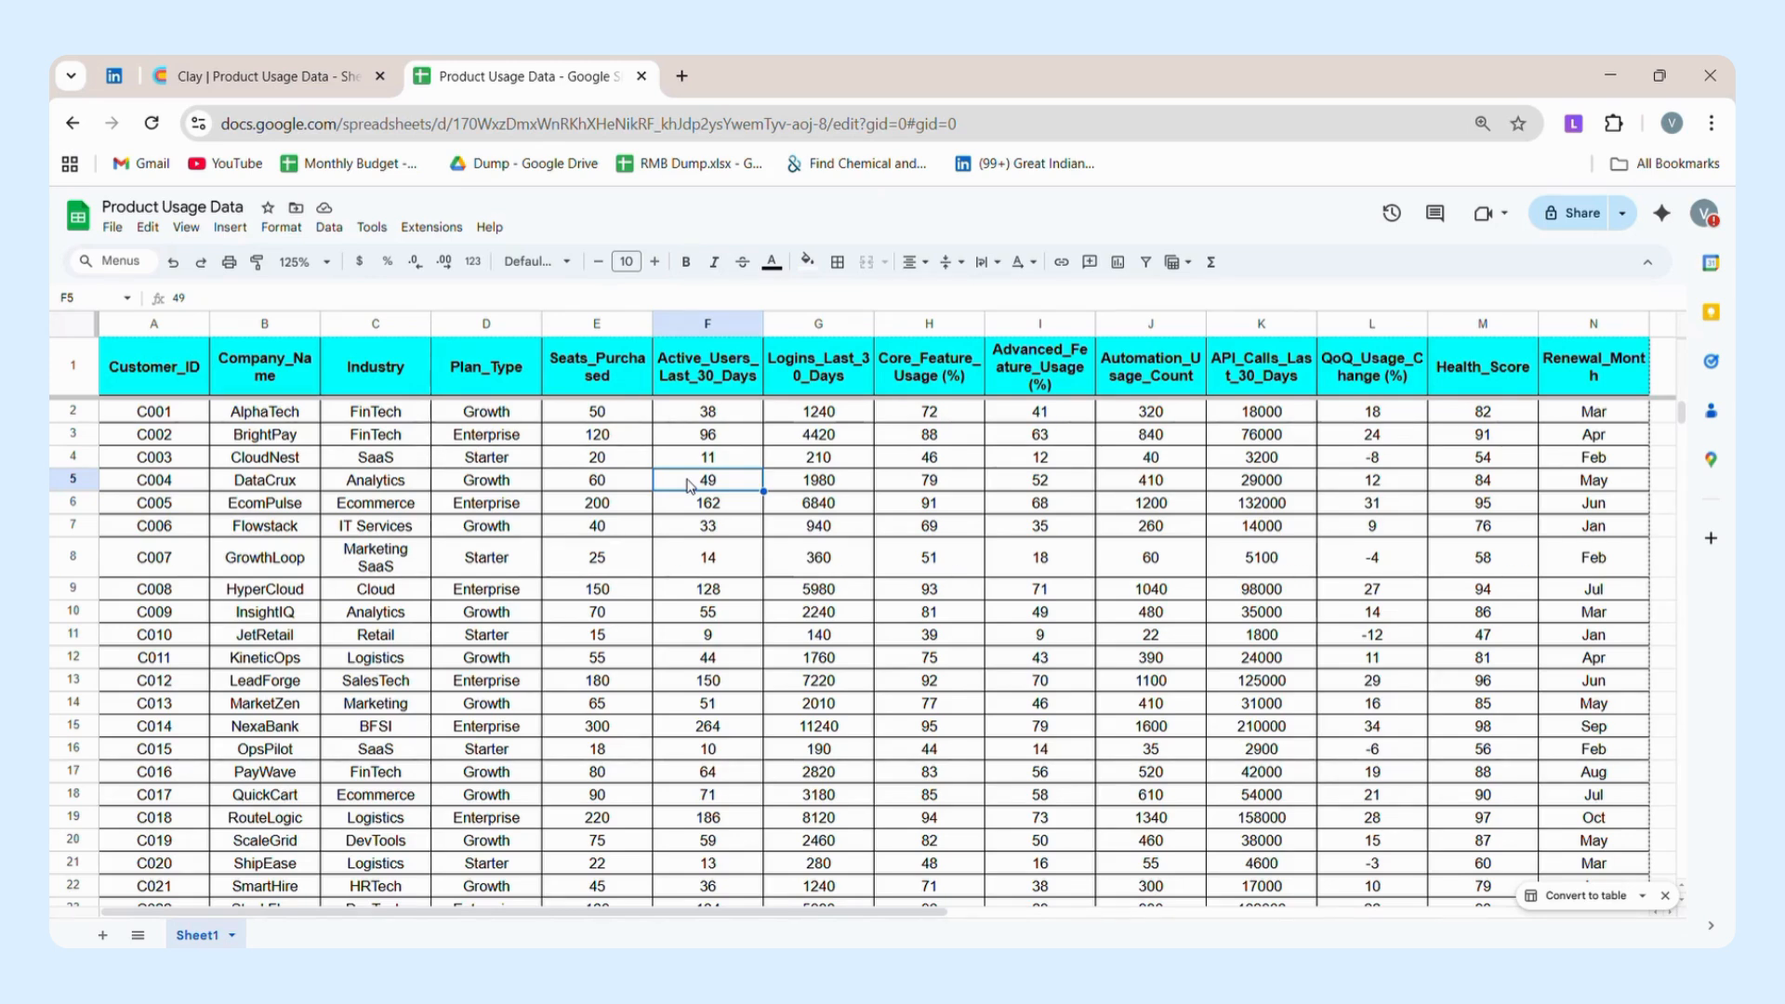
Switch to the Clay table and examine its columns from Customer_ID through the calculated columns after Renewal_Month.
left_click(326, 86)
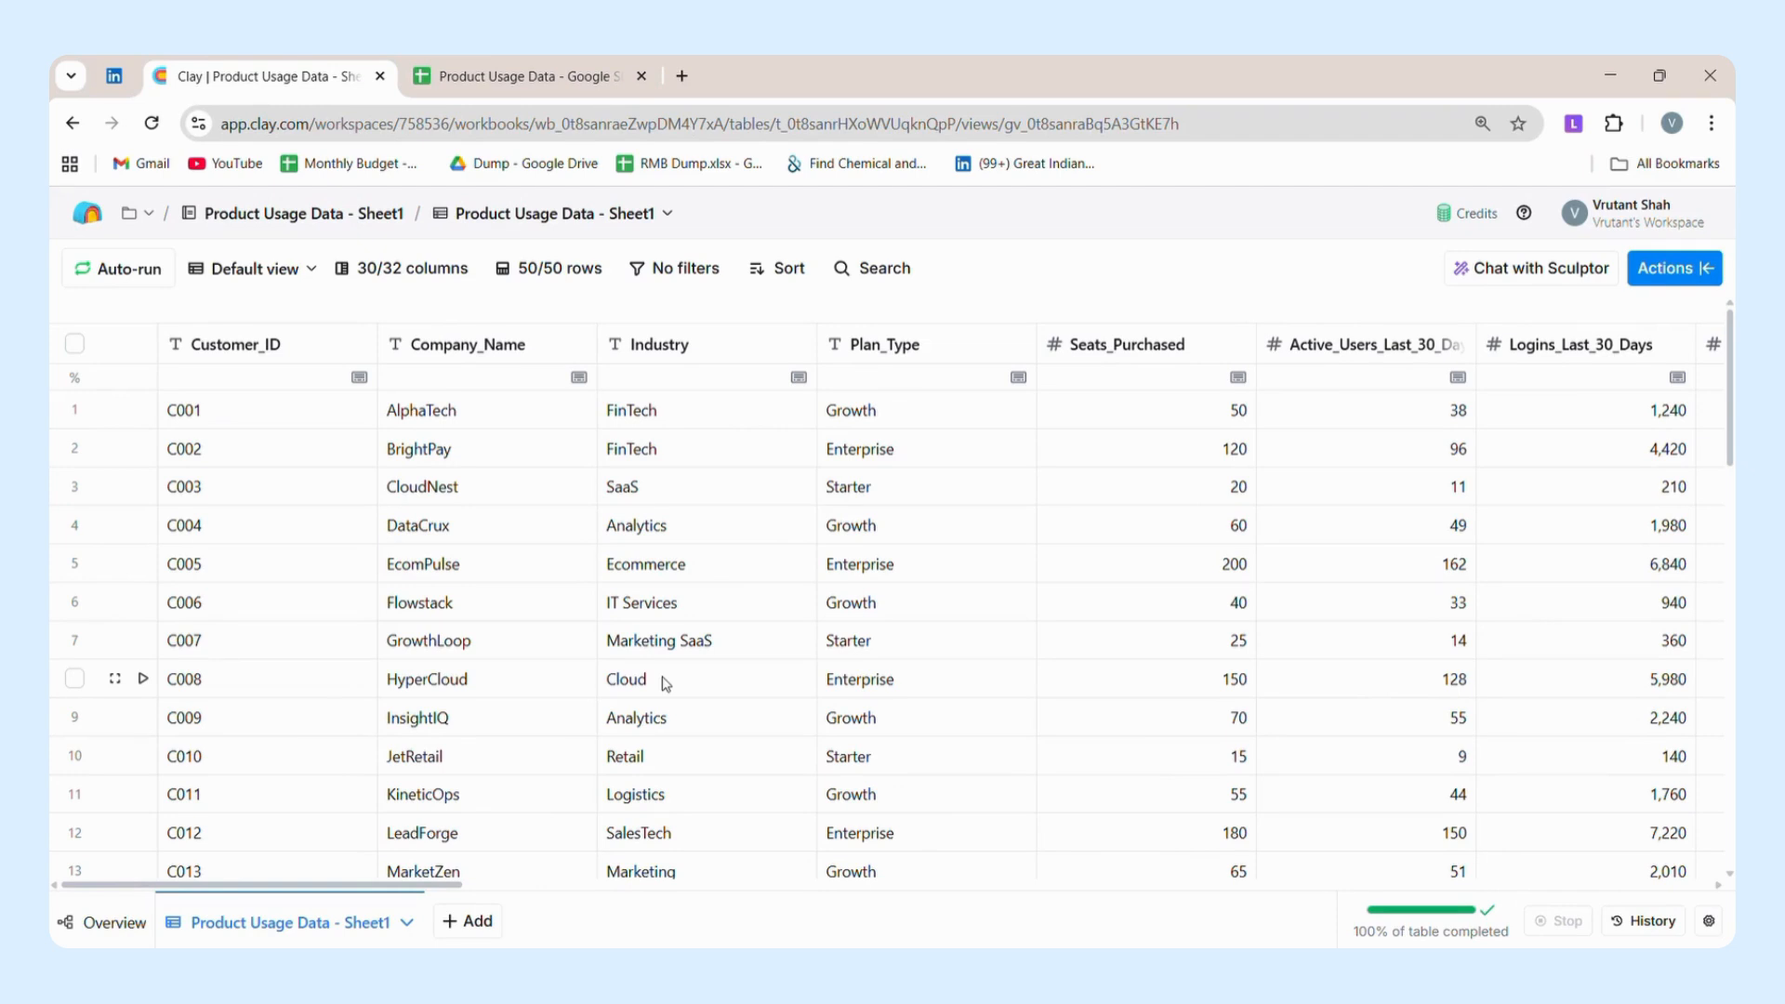
scroll(666, 683, "right", 5)
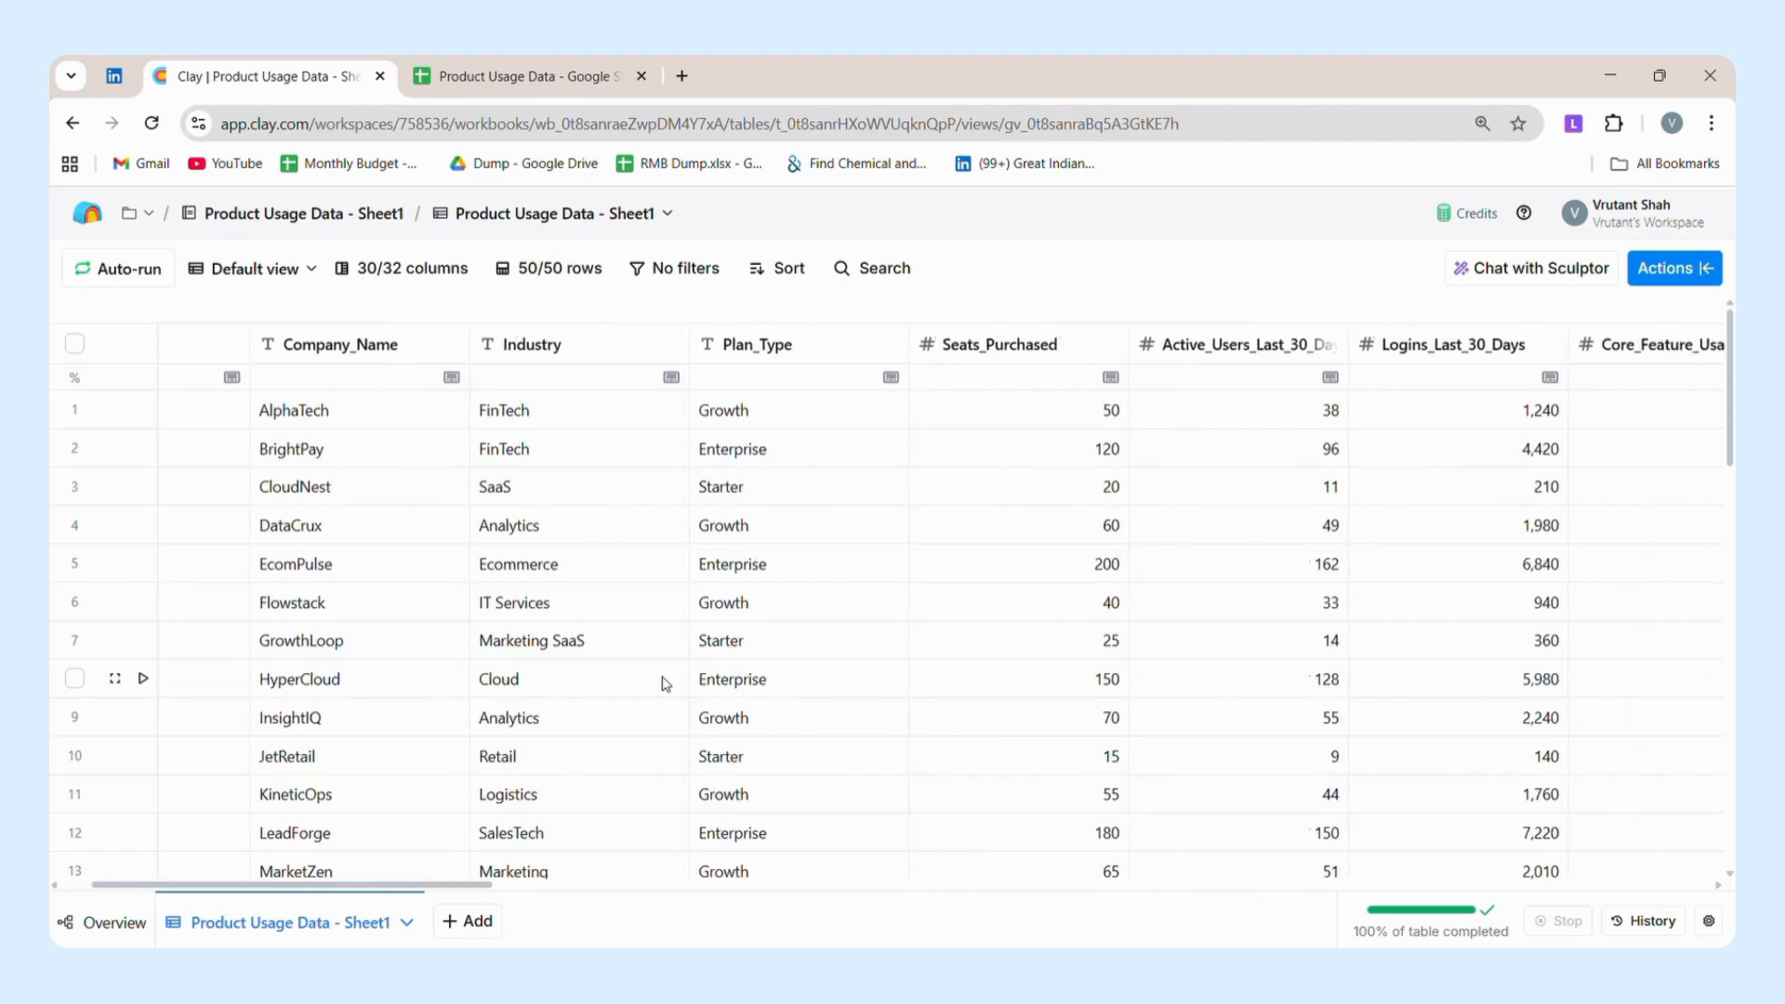
scroll(666, 684, "right", 4)
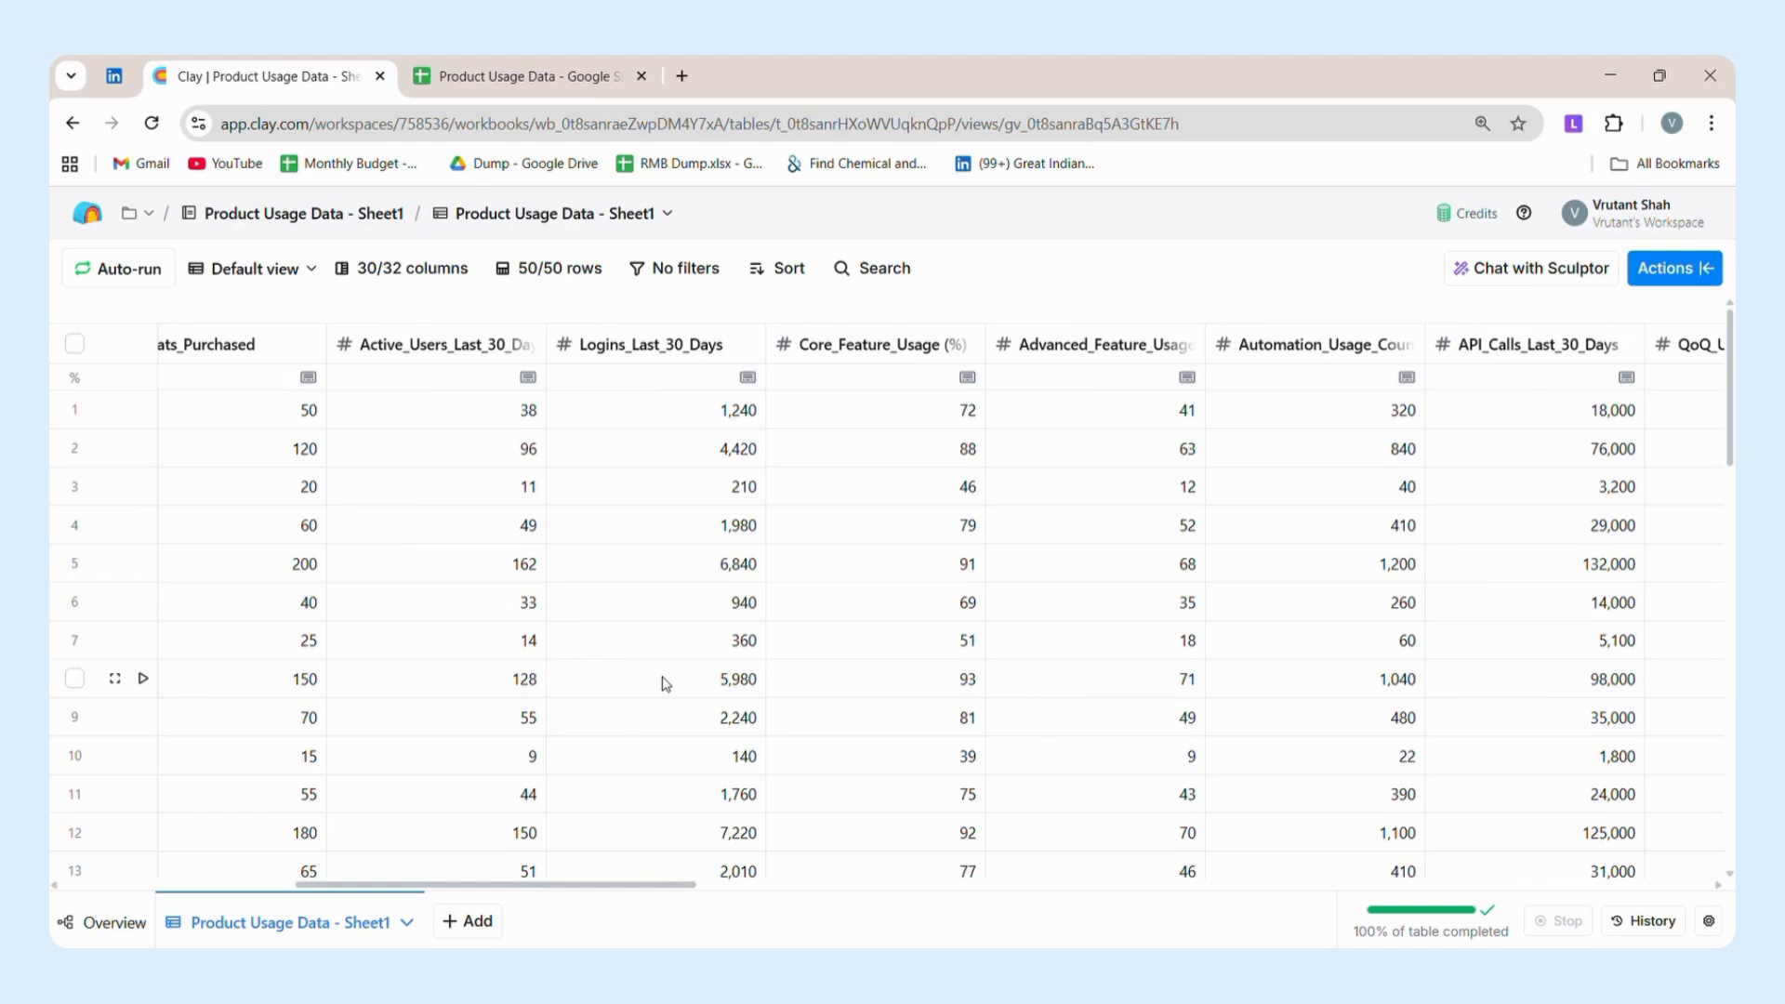
scroll(665, 683, "right", 6)
scroll(665, 683, "right", 11)
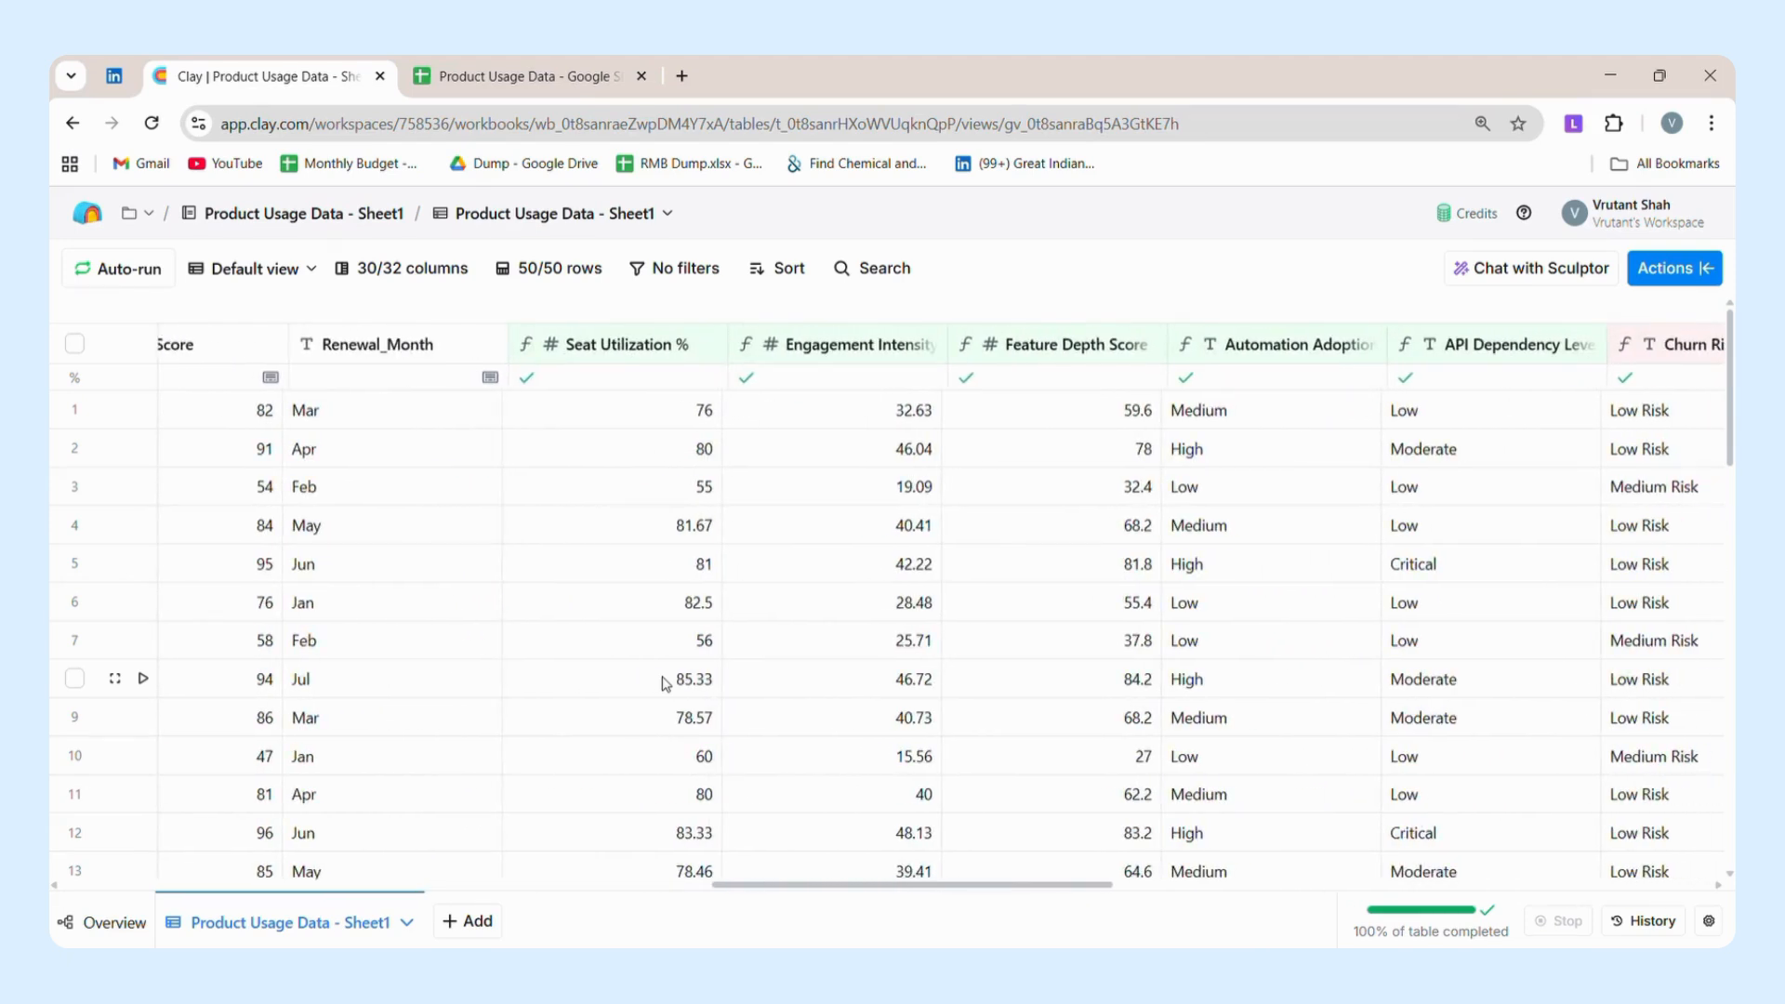
scroll(666, 683, "left", 1)
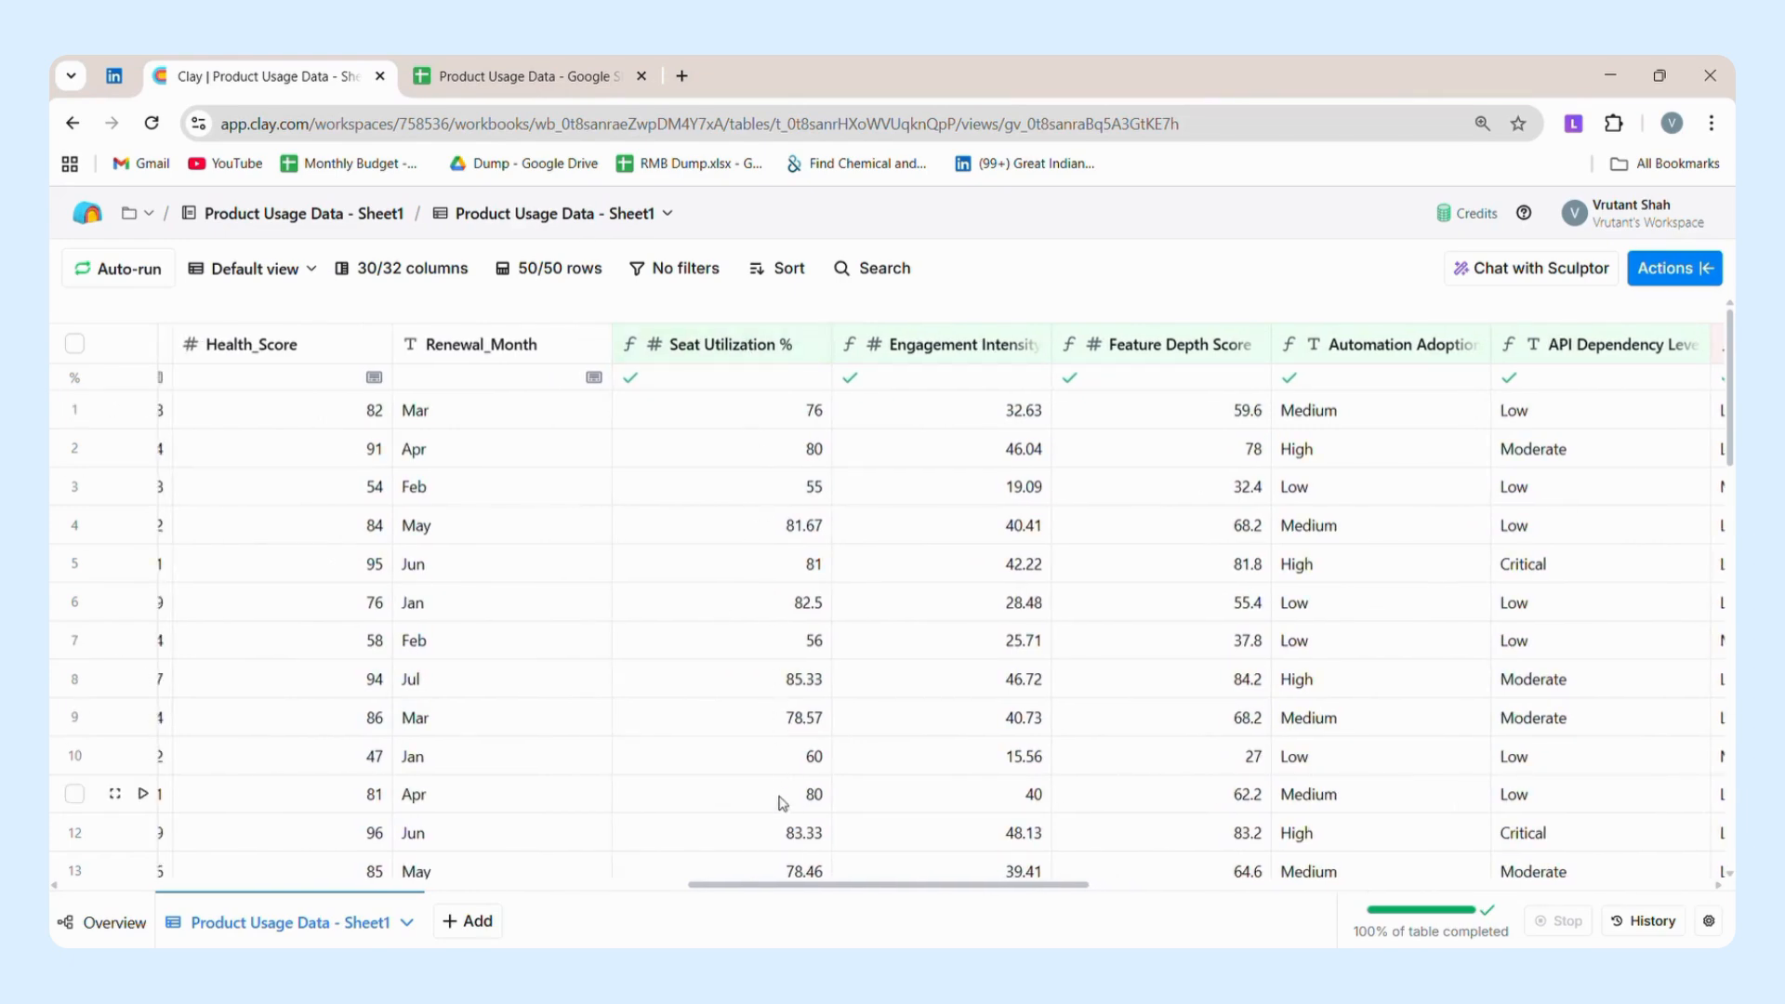
Open the Seat Utilization % column's settings to review its formula, and close them without changes.
left_click(745, 346)
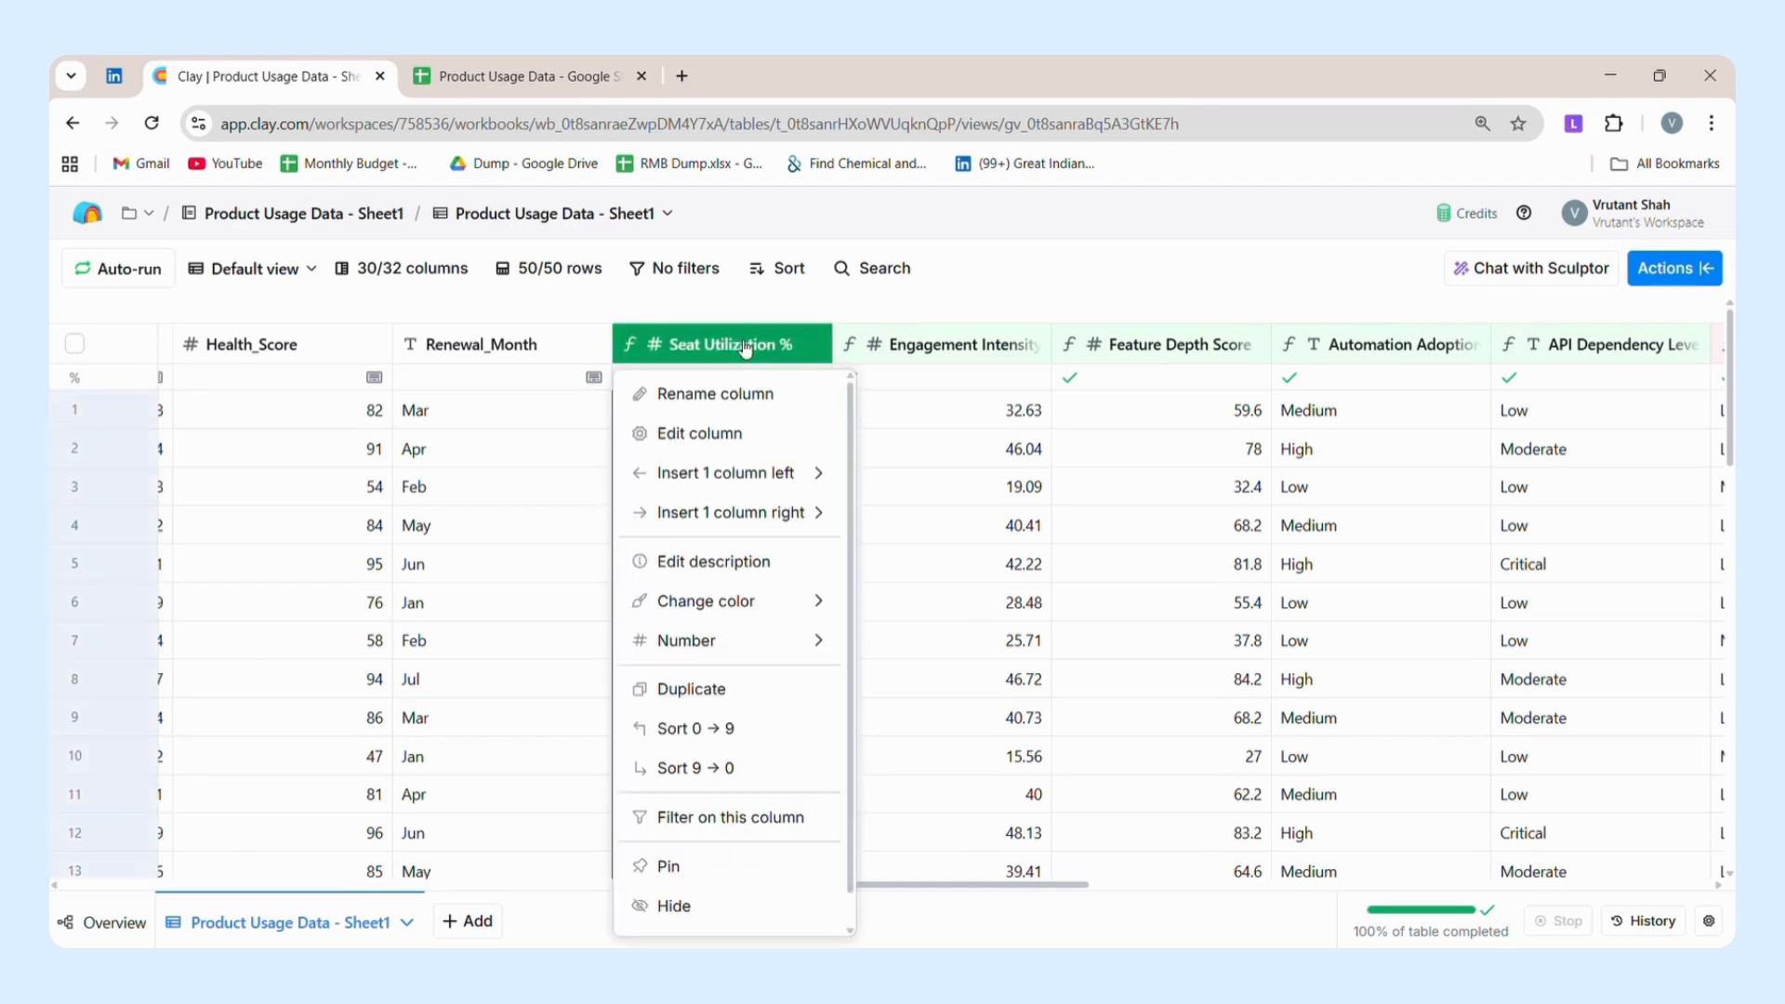
left_click(726, 432)
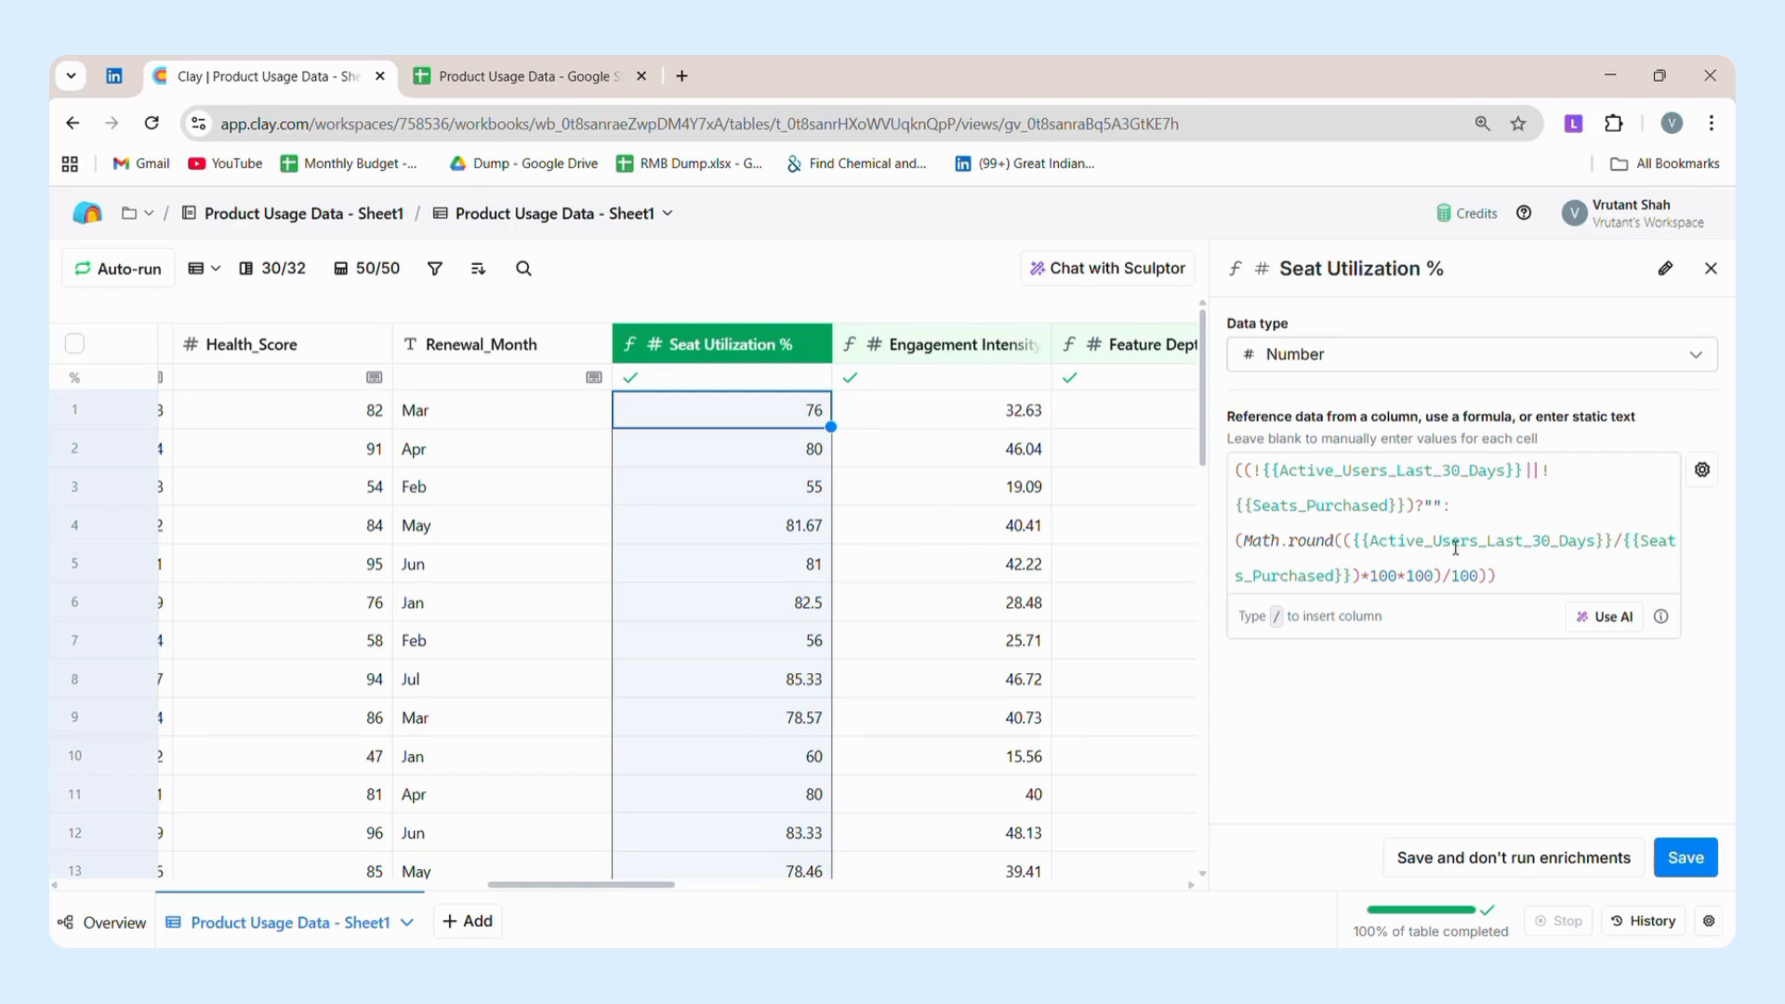
left_click(791, 411)
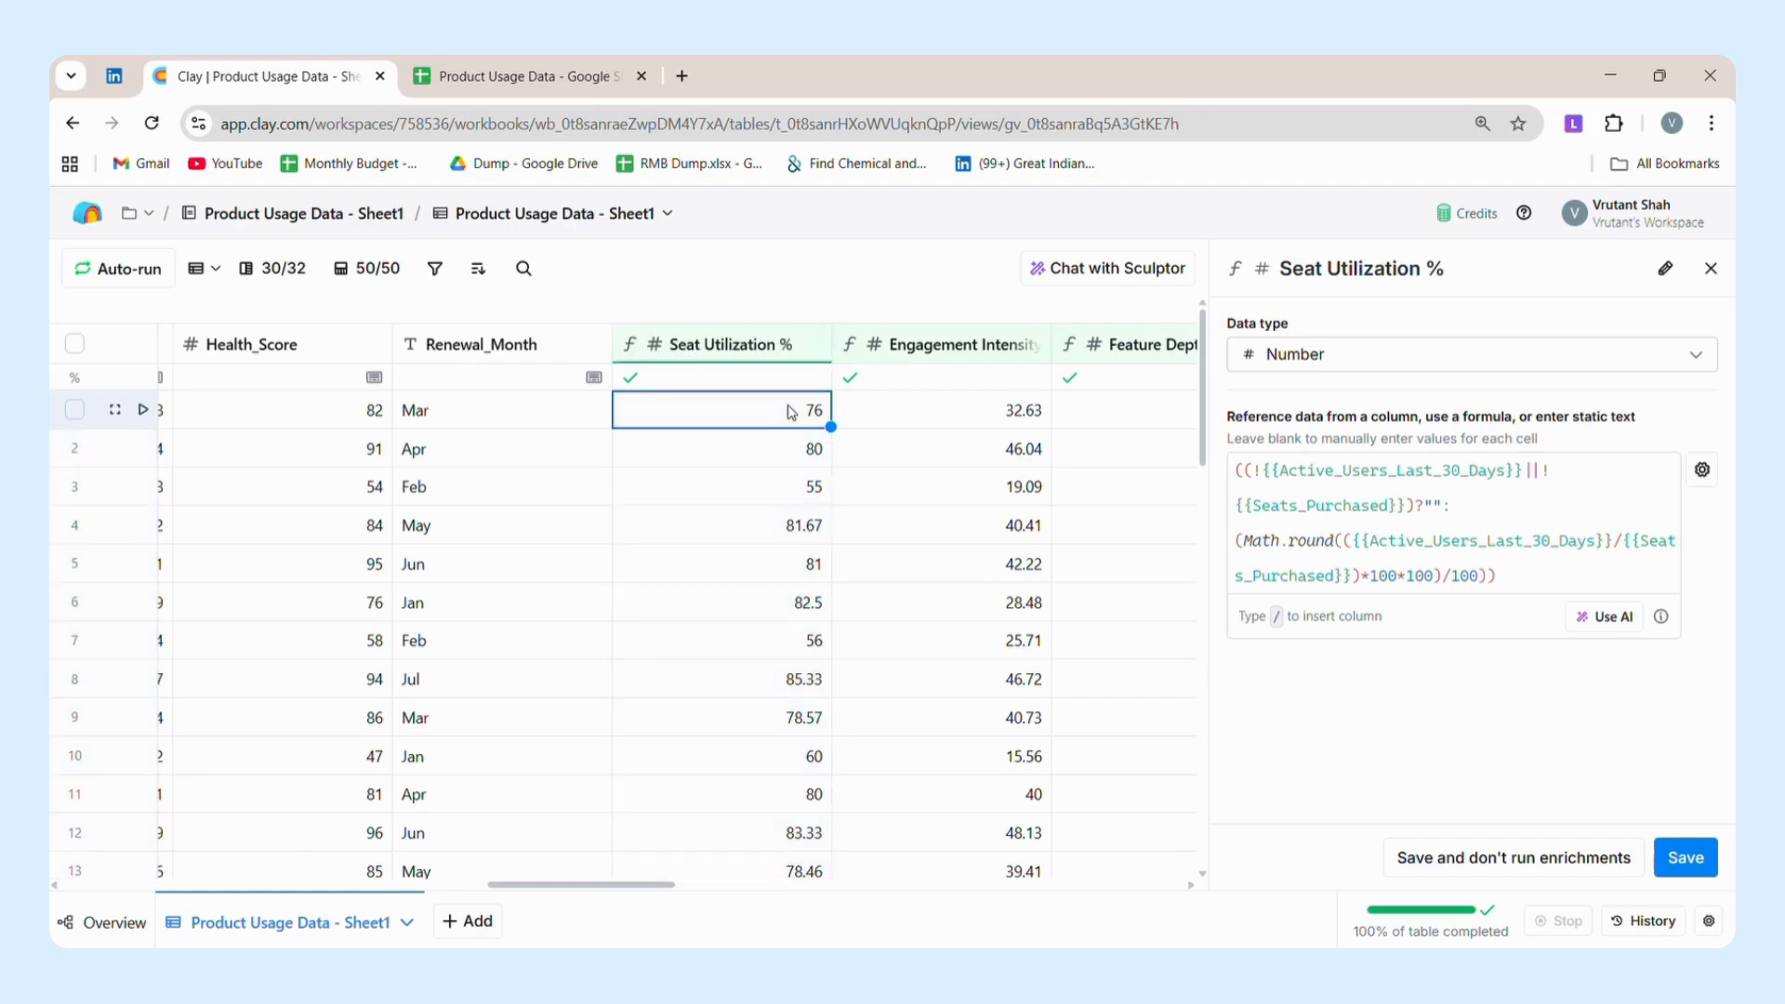
left_click(1710, 270)
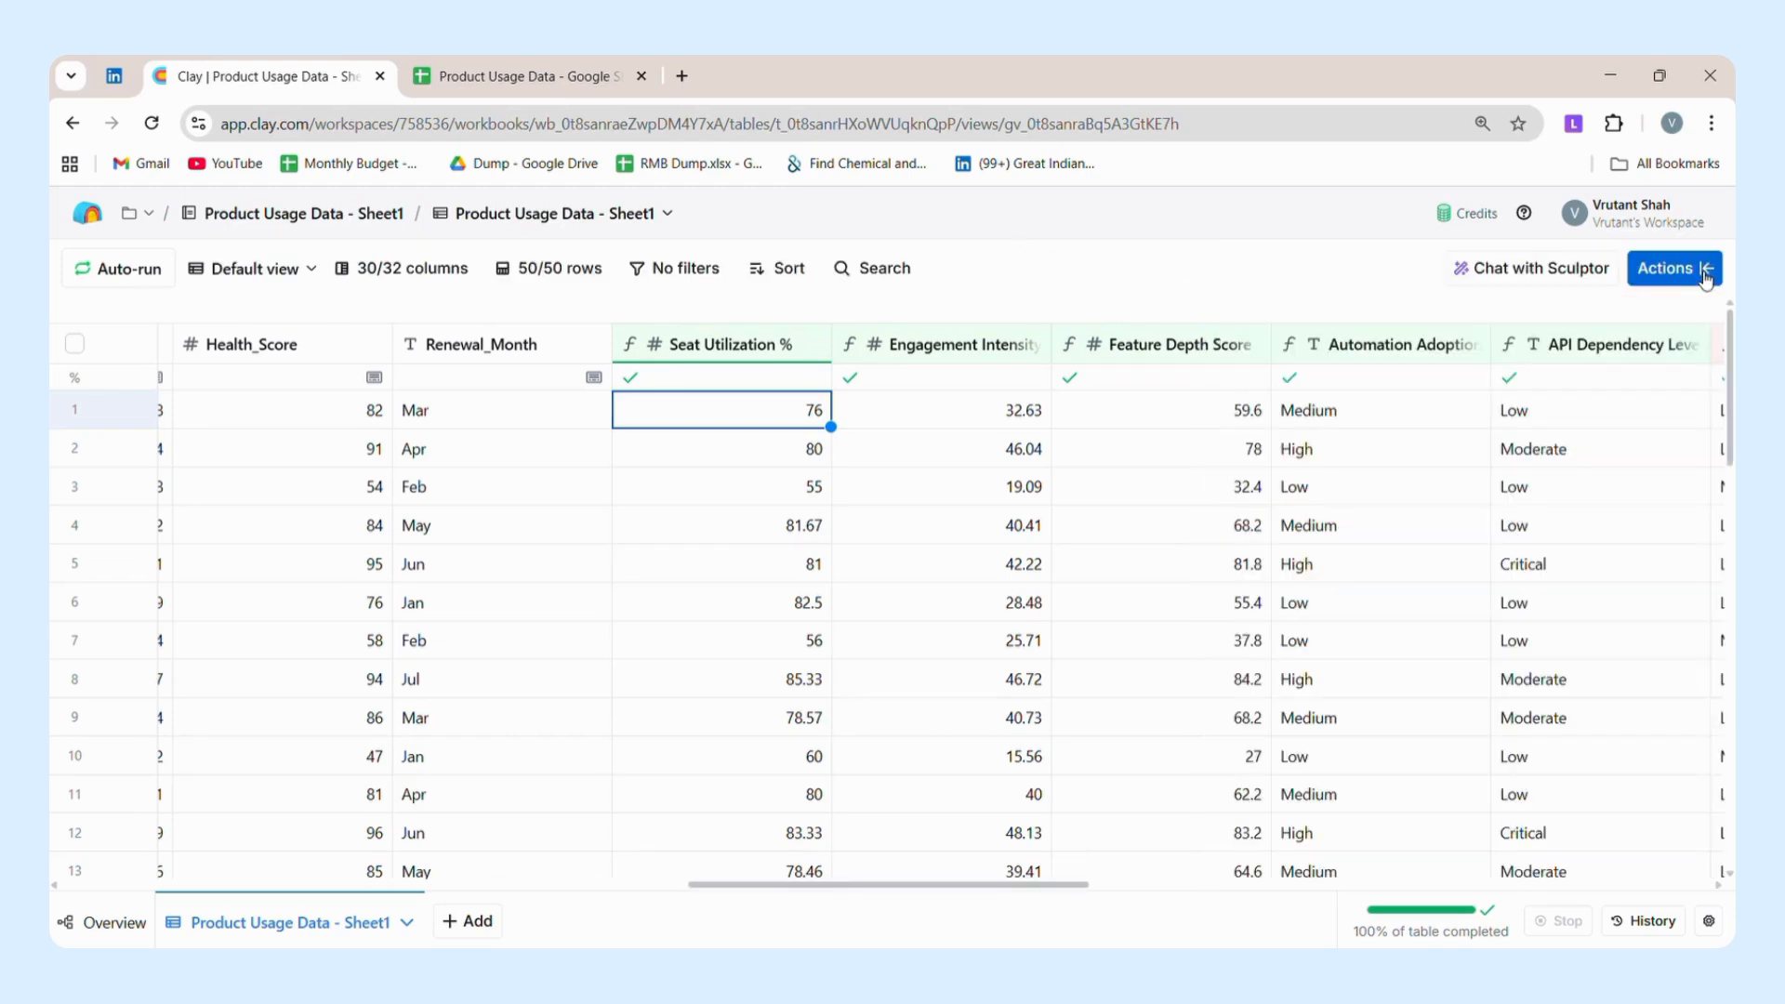
Search the available actions for "form" and open the formula generator through Use formula.
left_click(1673, 268)
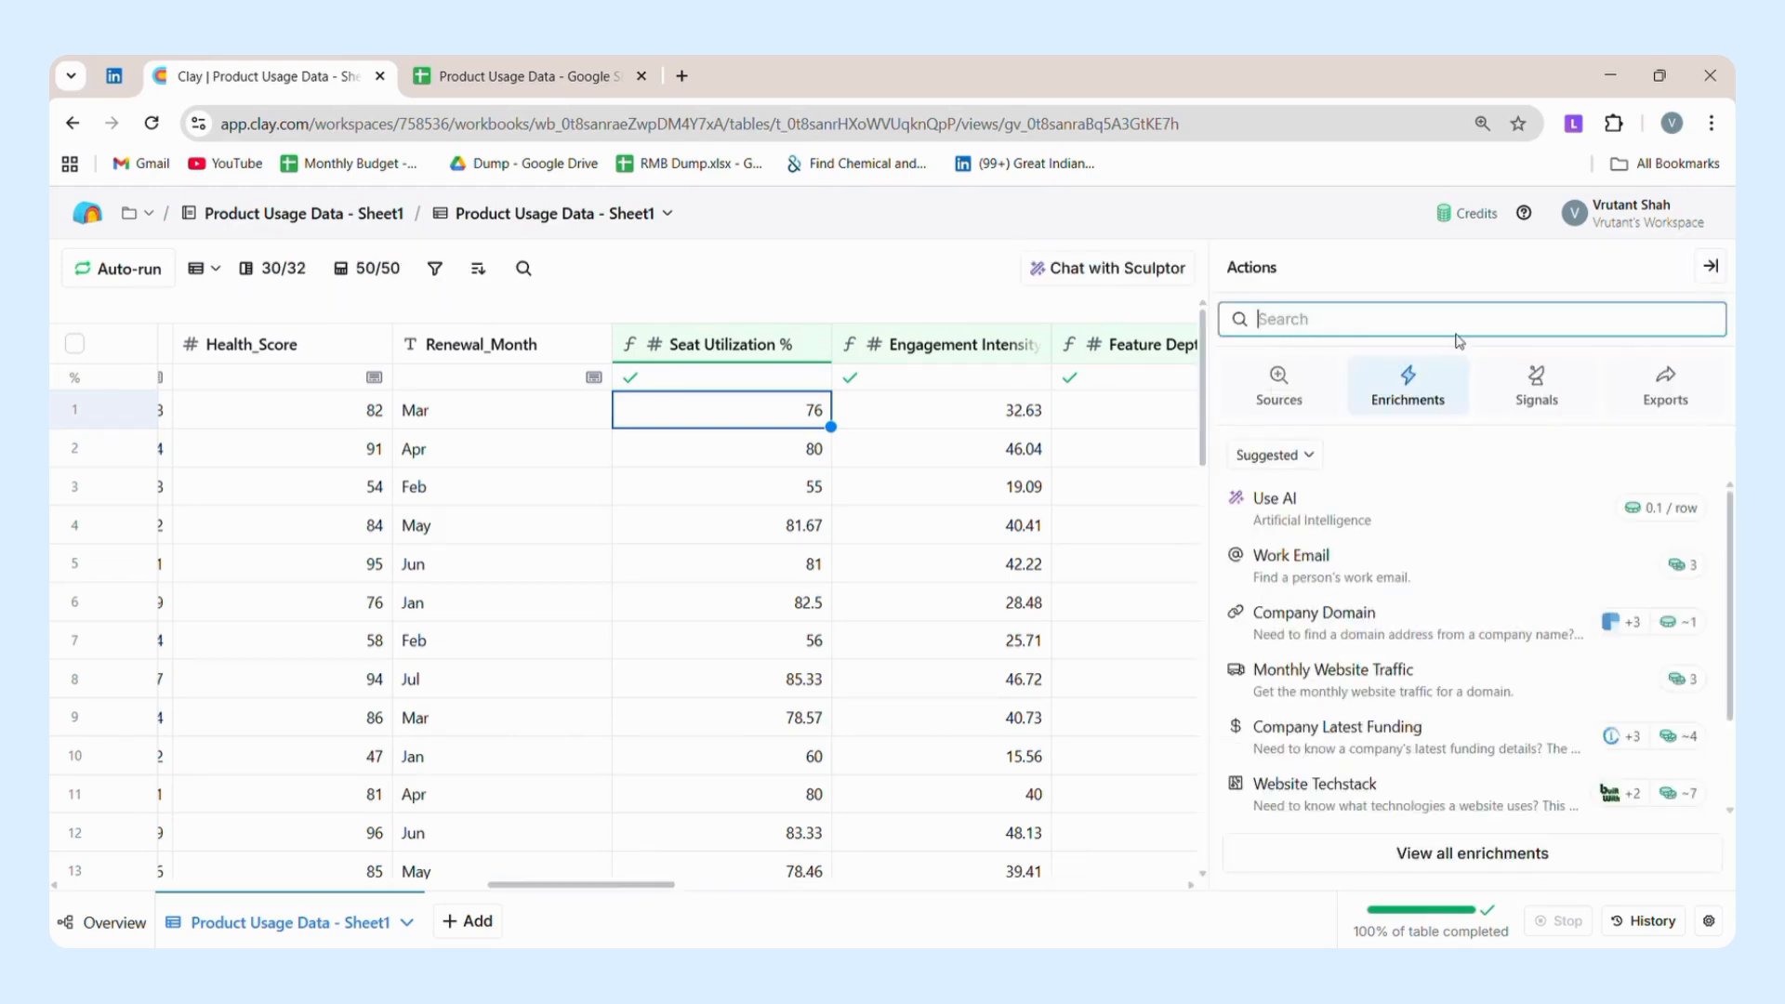
type("form")
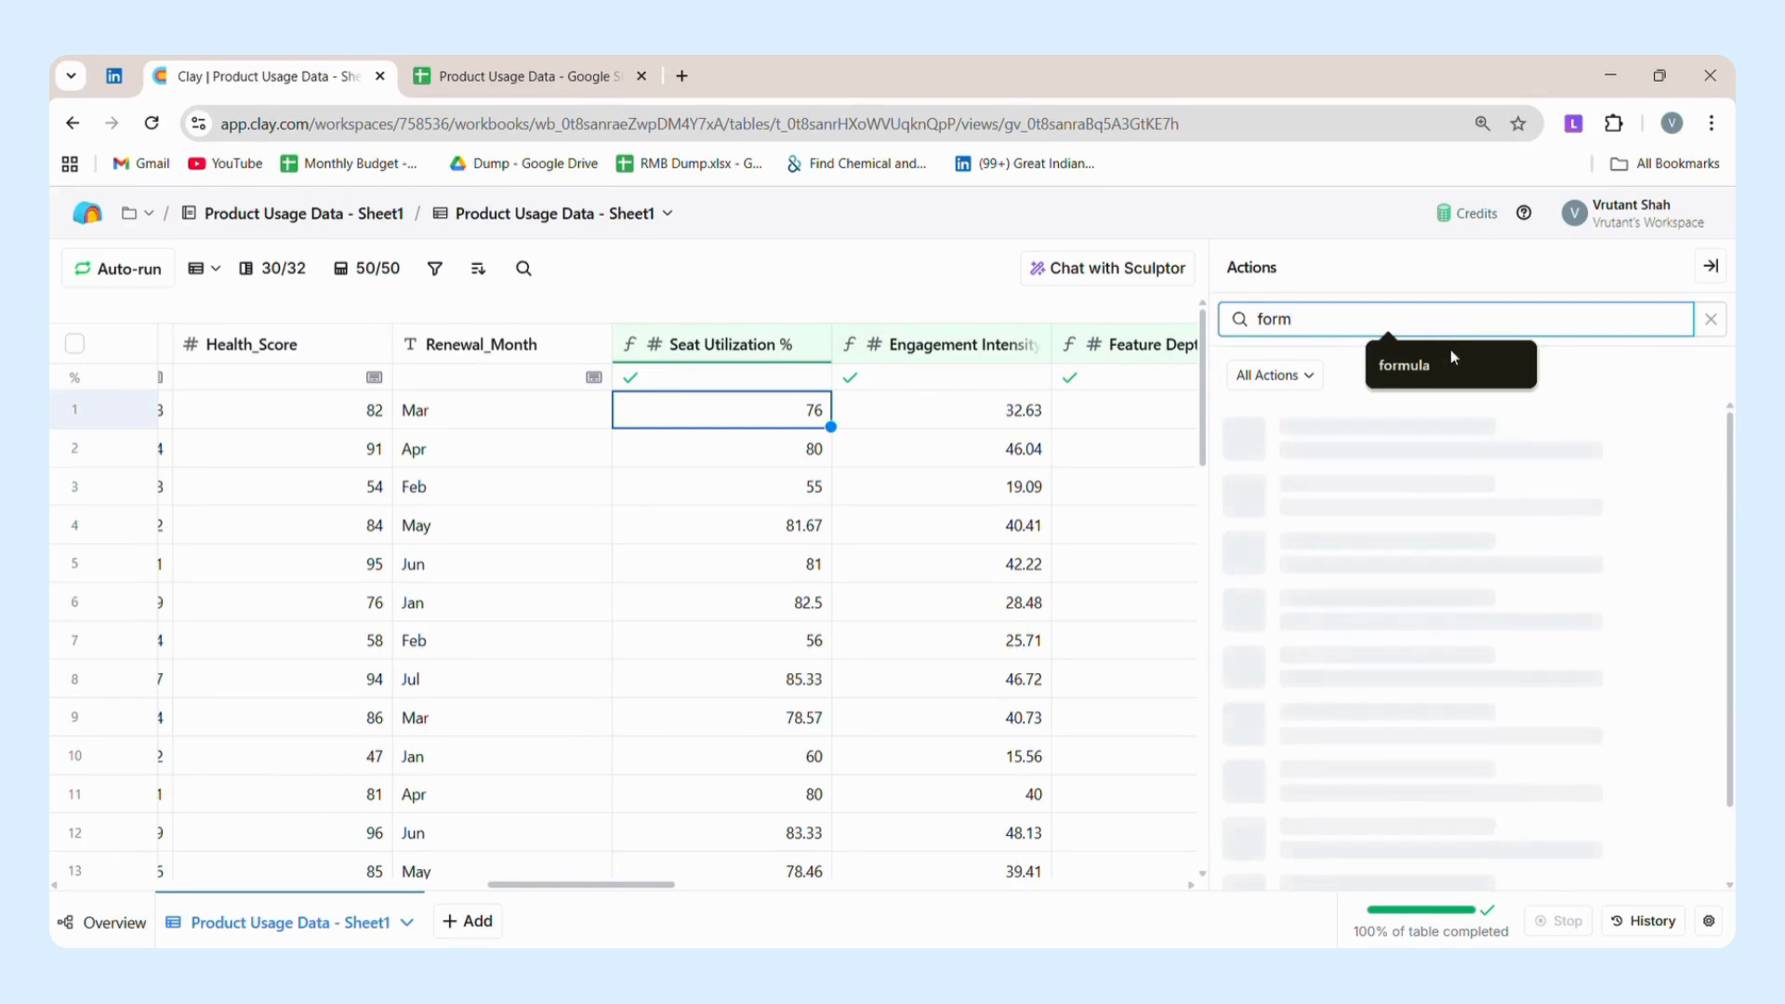
left_click(1442, 364)
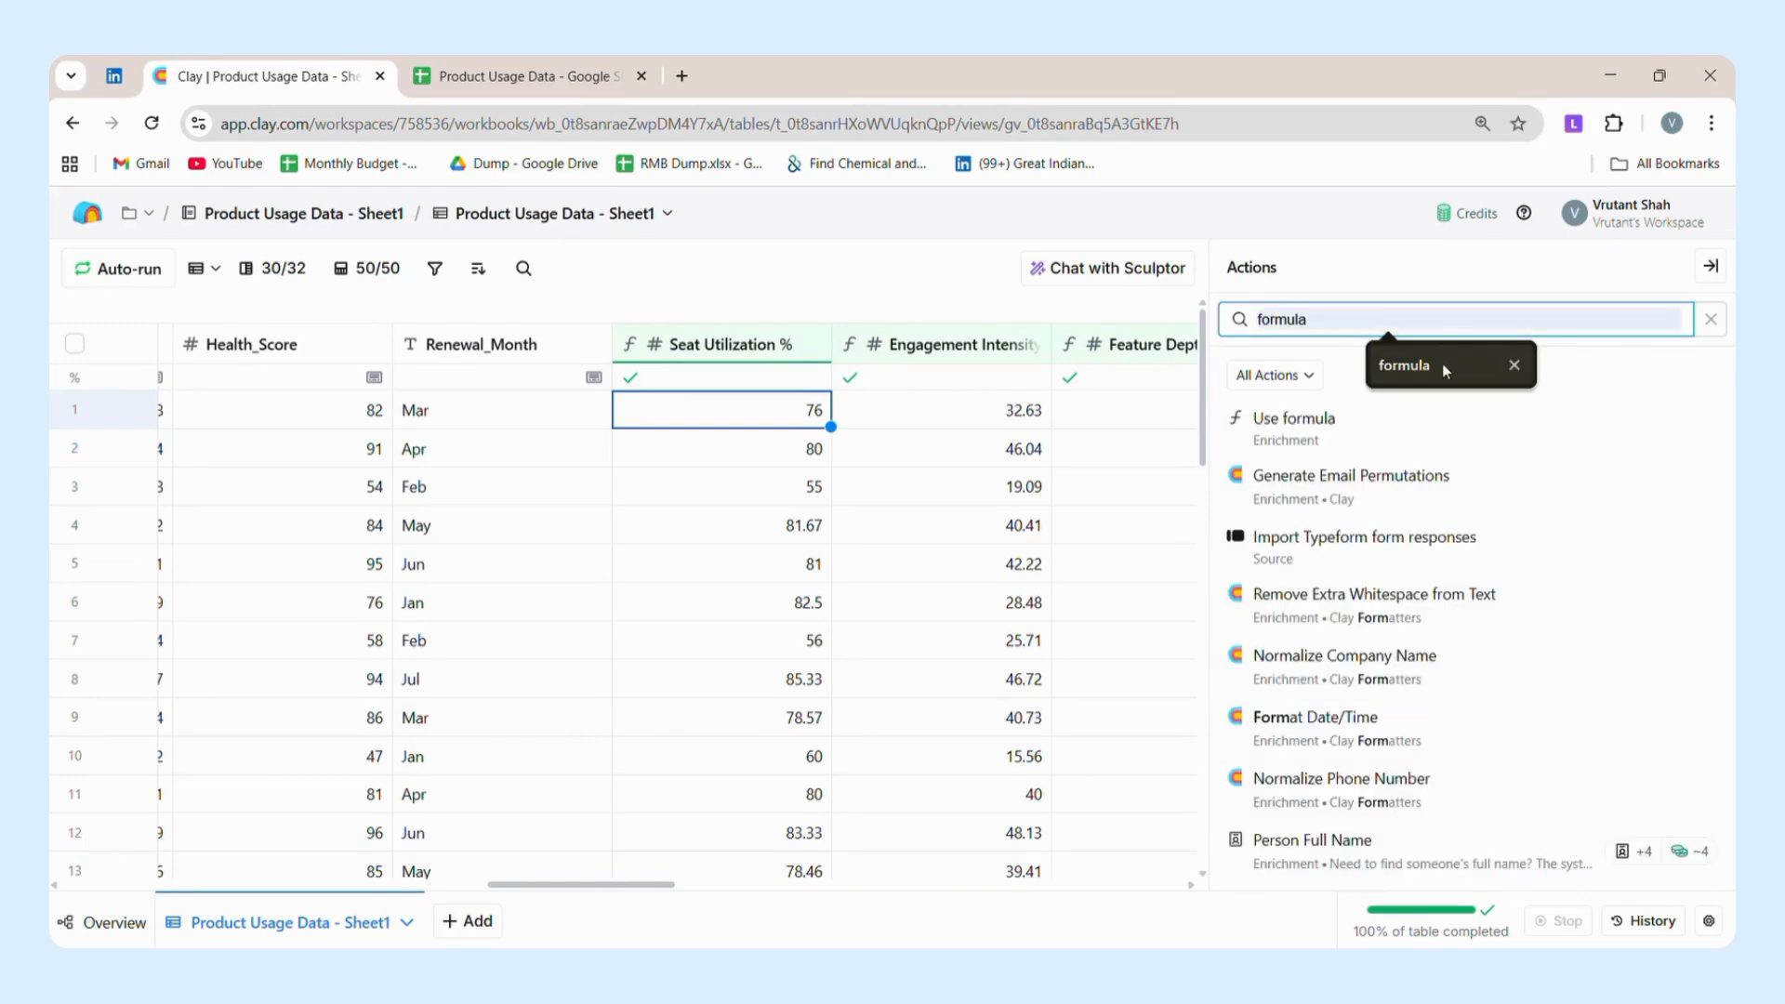
left_click(1297, 425)
left_click(543, 425)
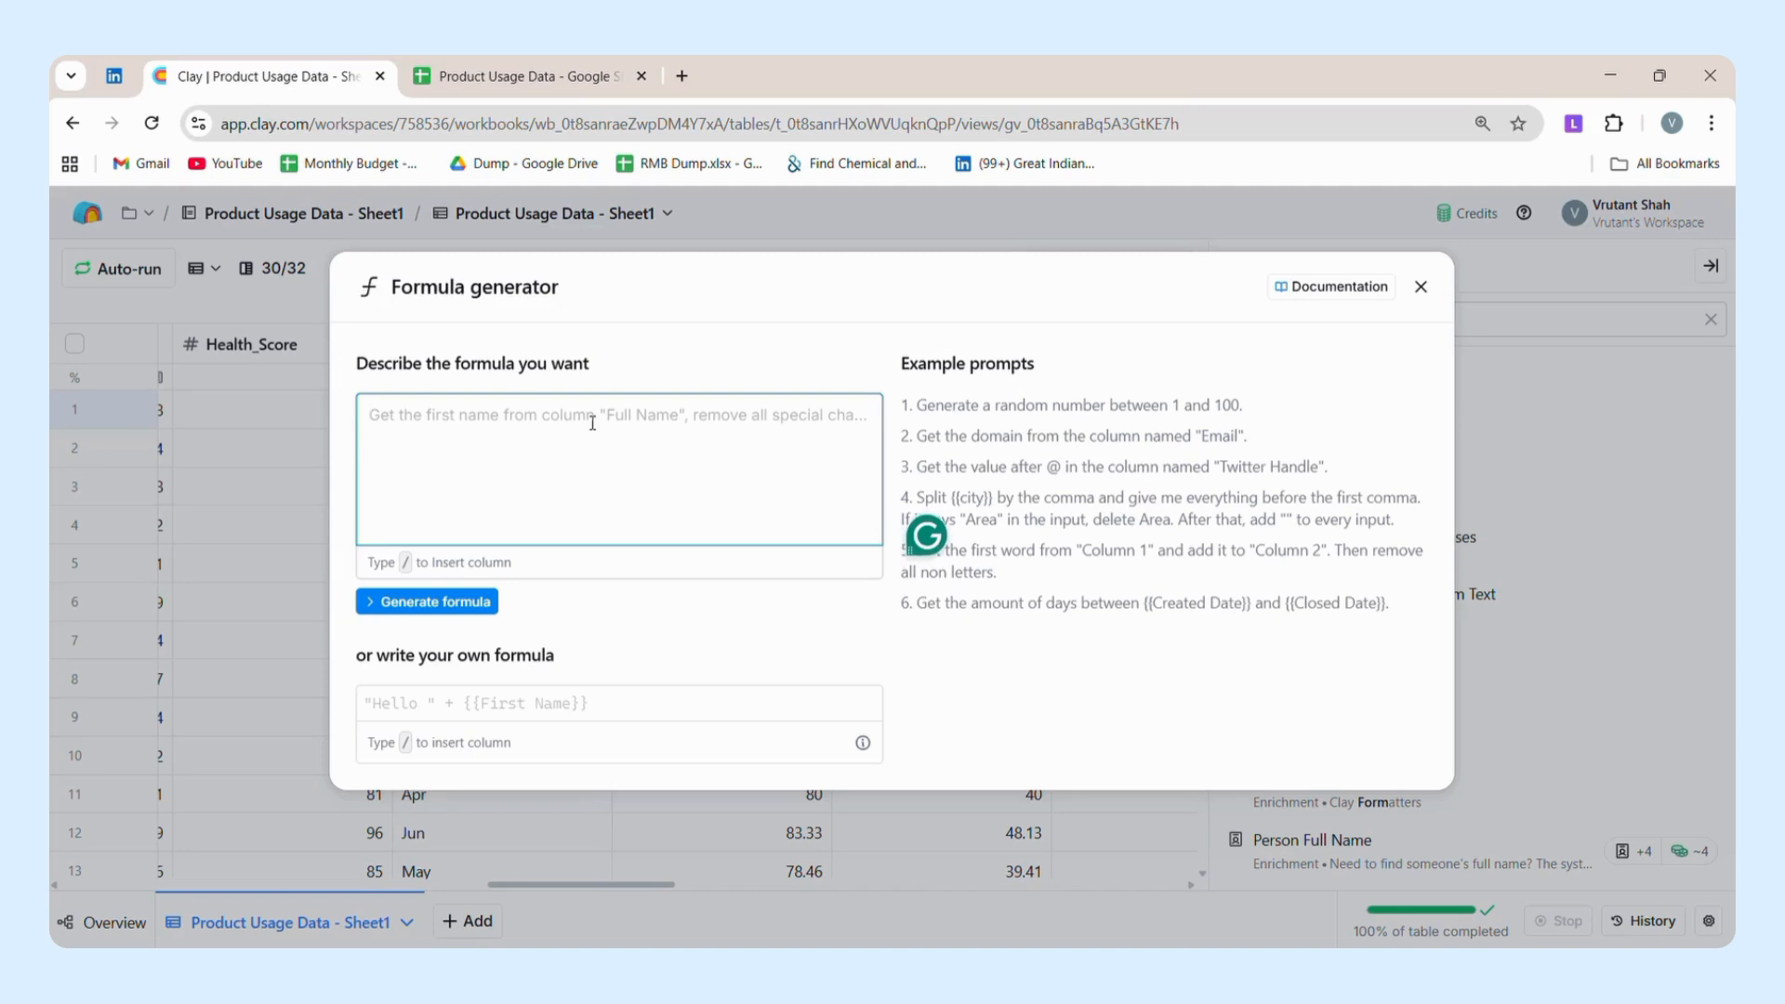
Generate a formula from the description "Seat Utilization to be calculated using Seats_Purchased and Active_Users_Last_30_Days", inserting both columns as references.
type("Sea")
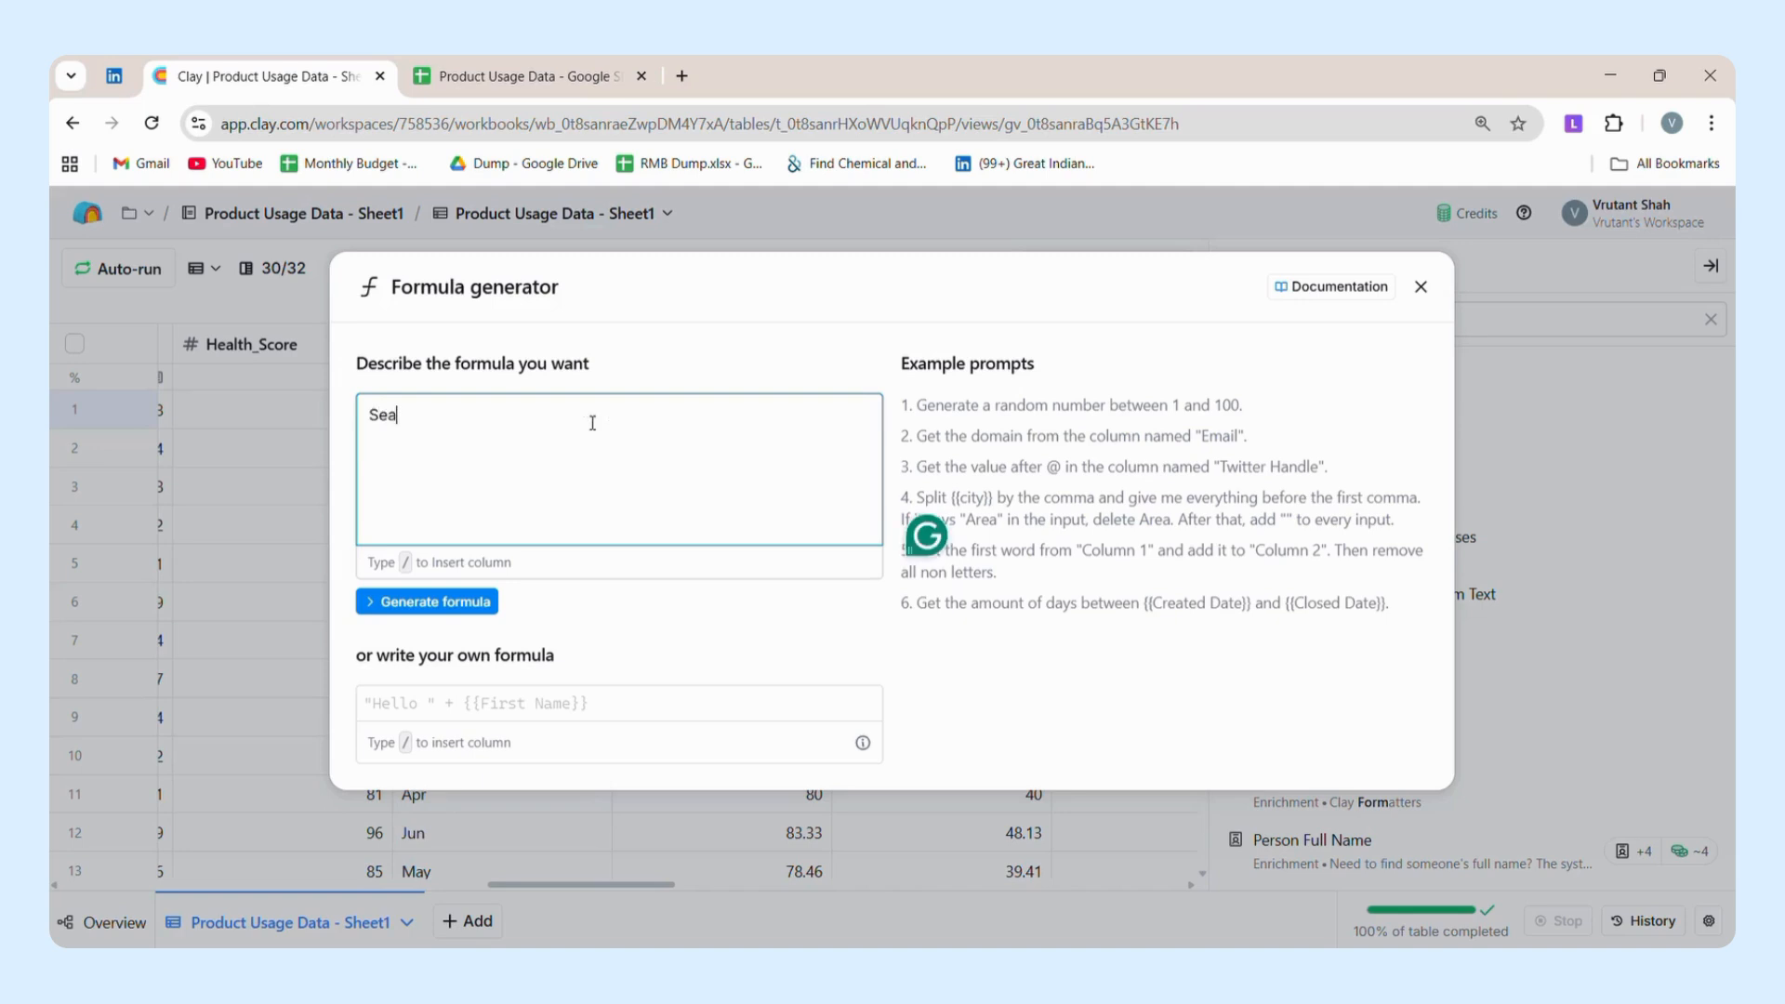
type("t Utilization to be cal")
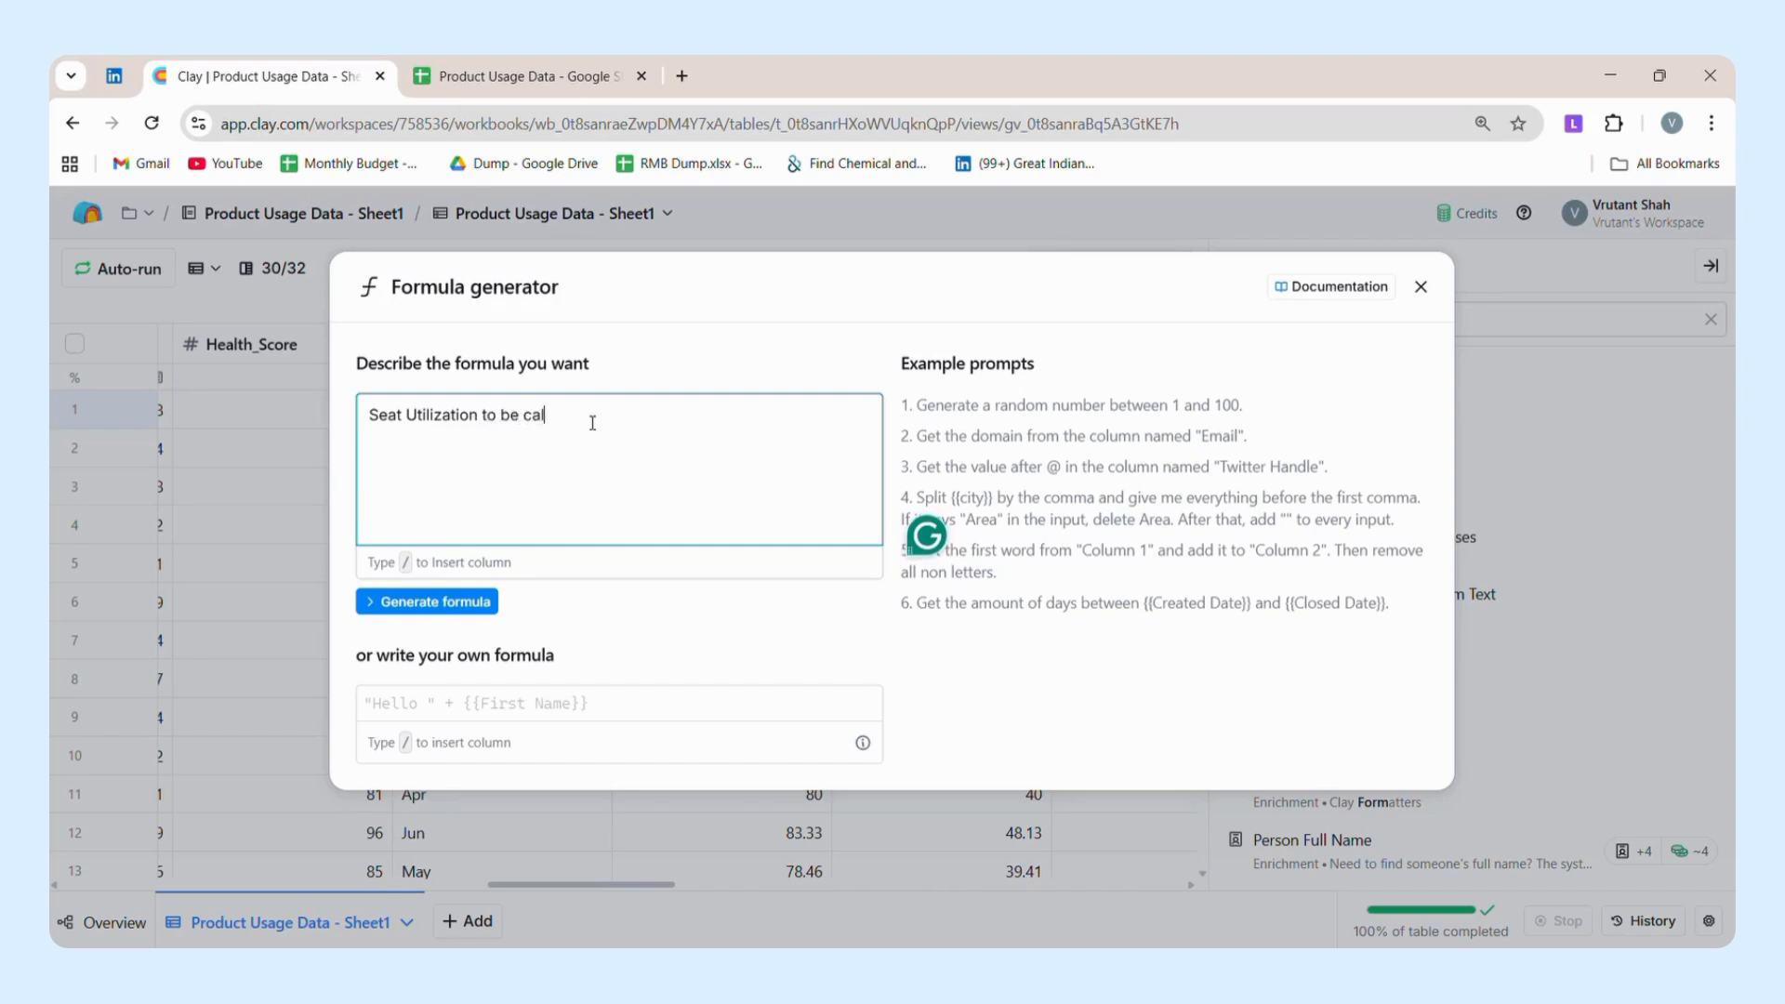
type("culated using /")
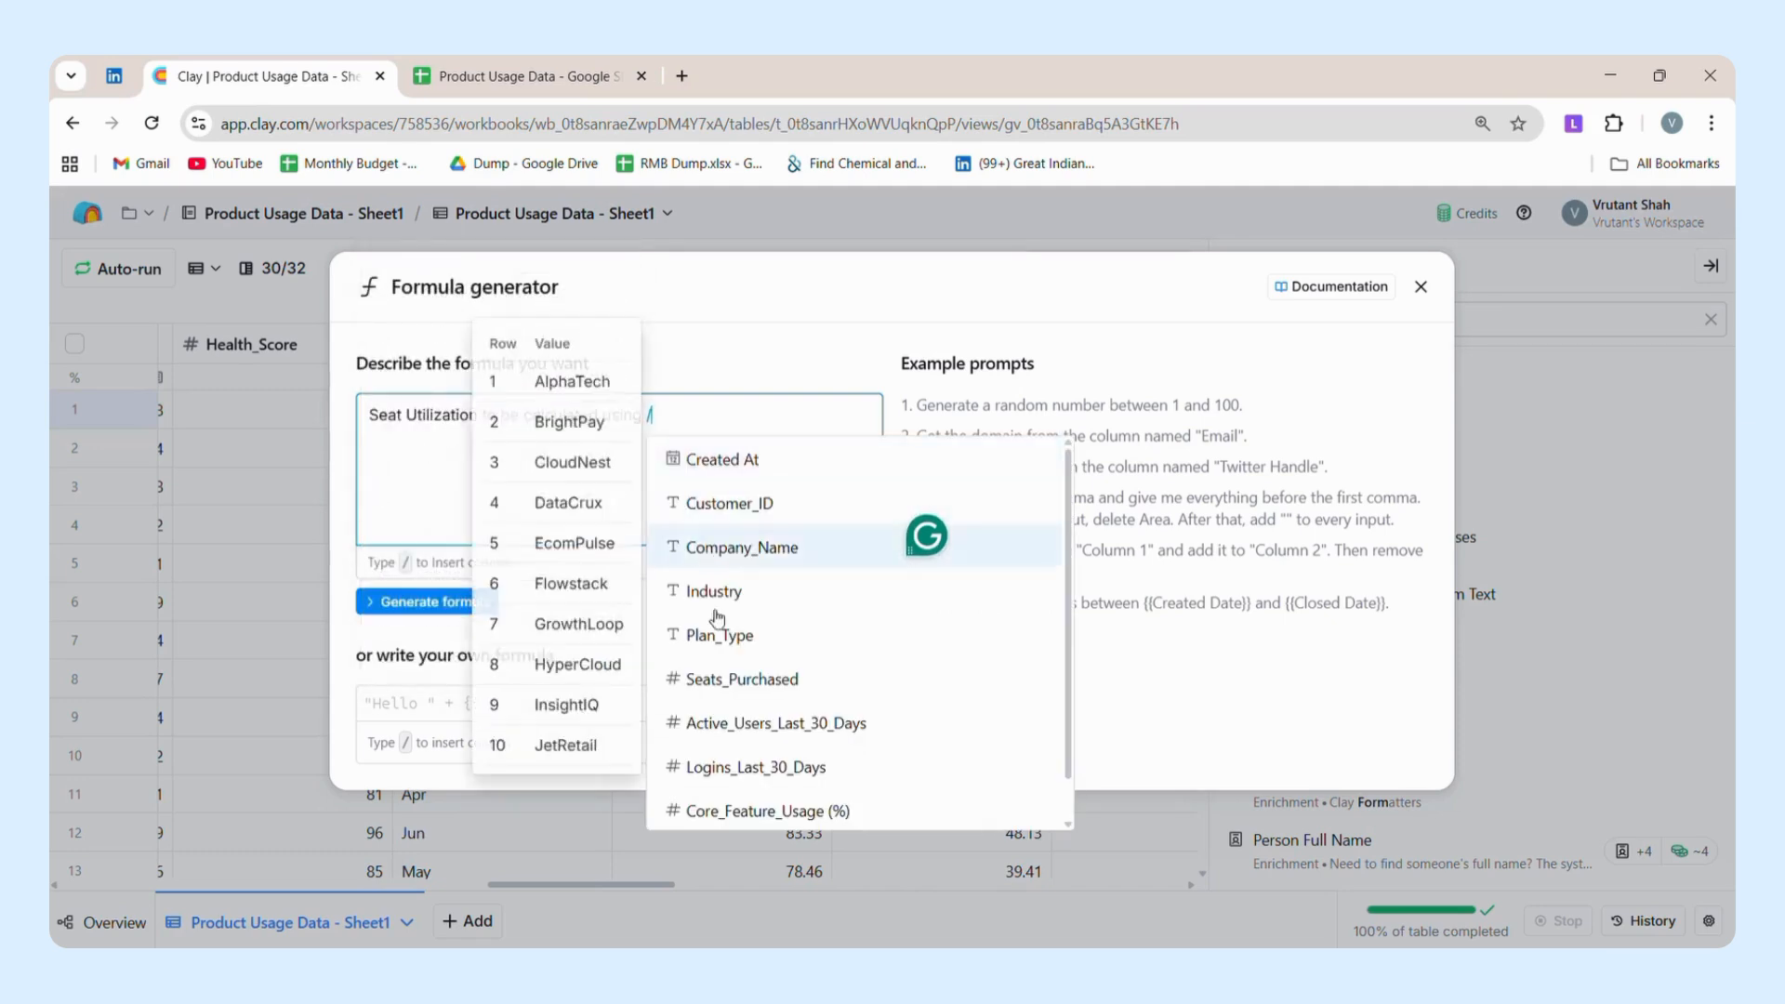
left_click(725, 680)
type("and /")
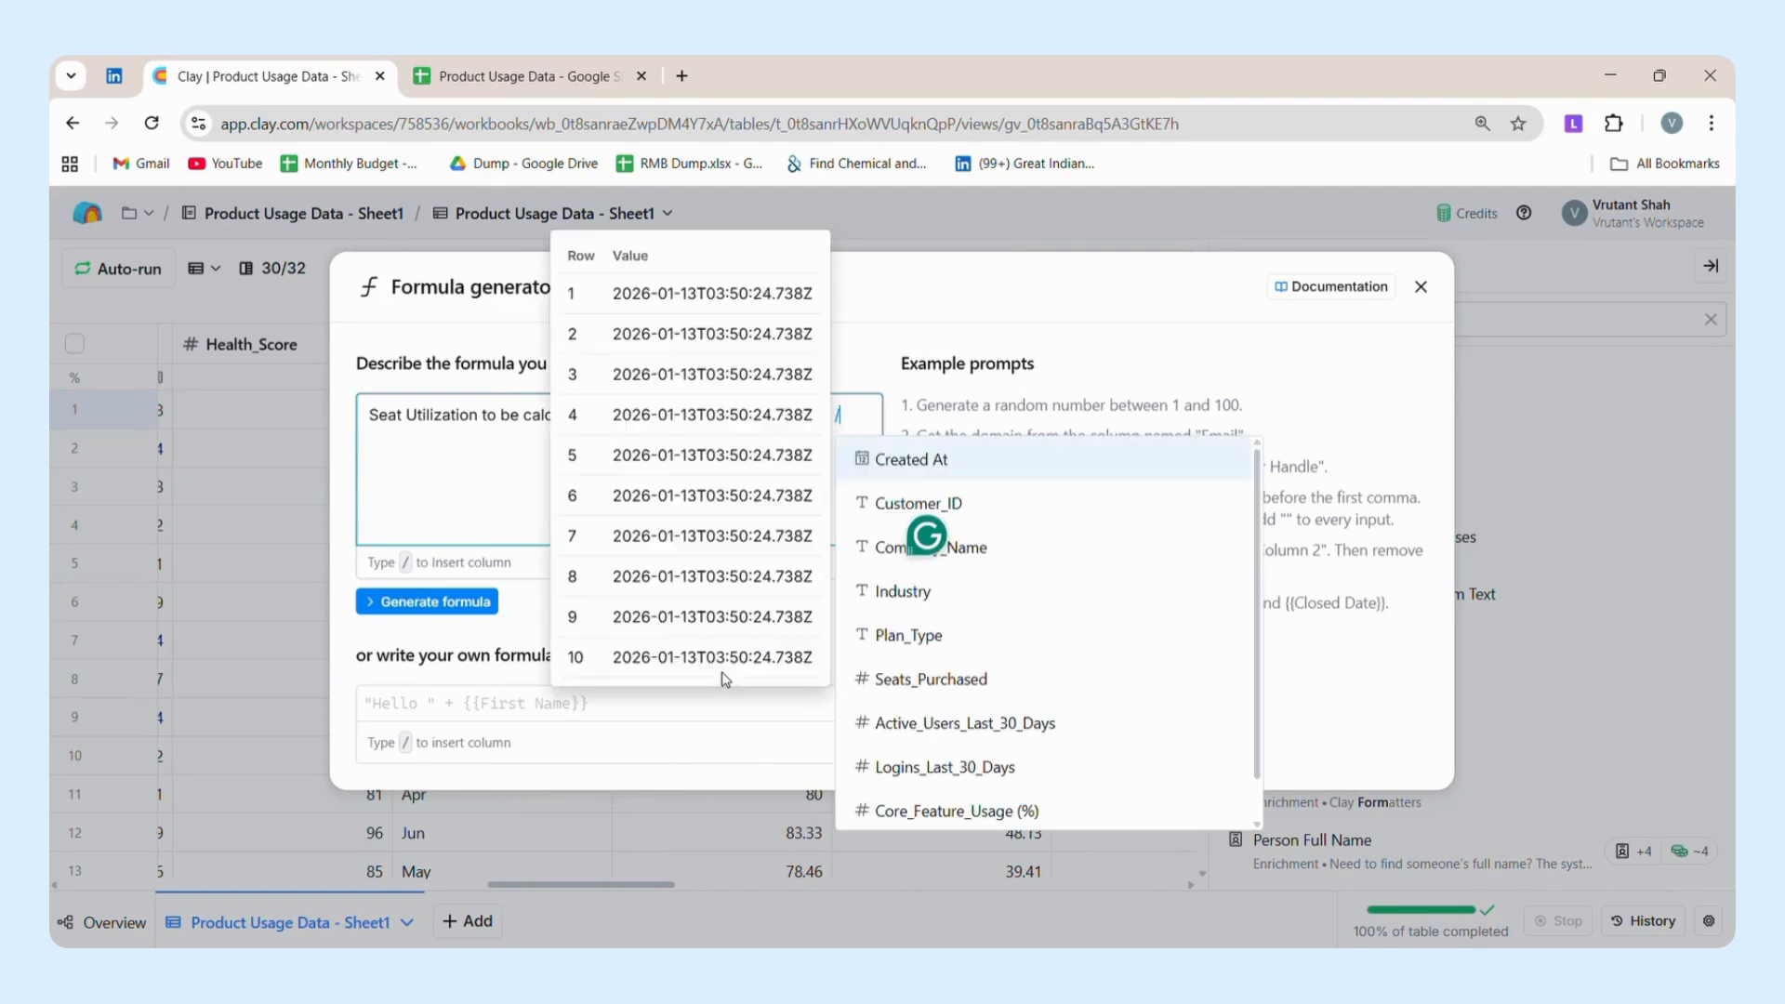
left_click(948, 728)
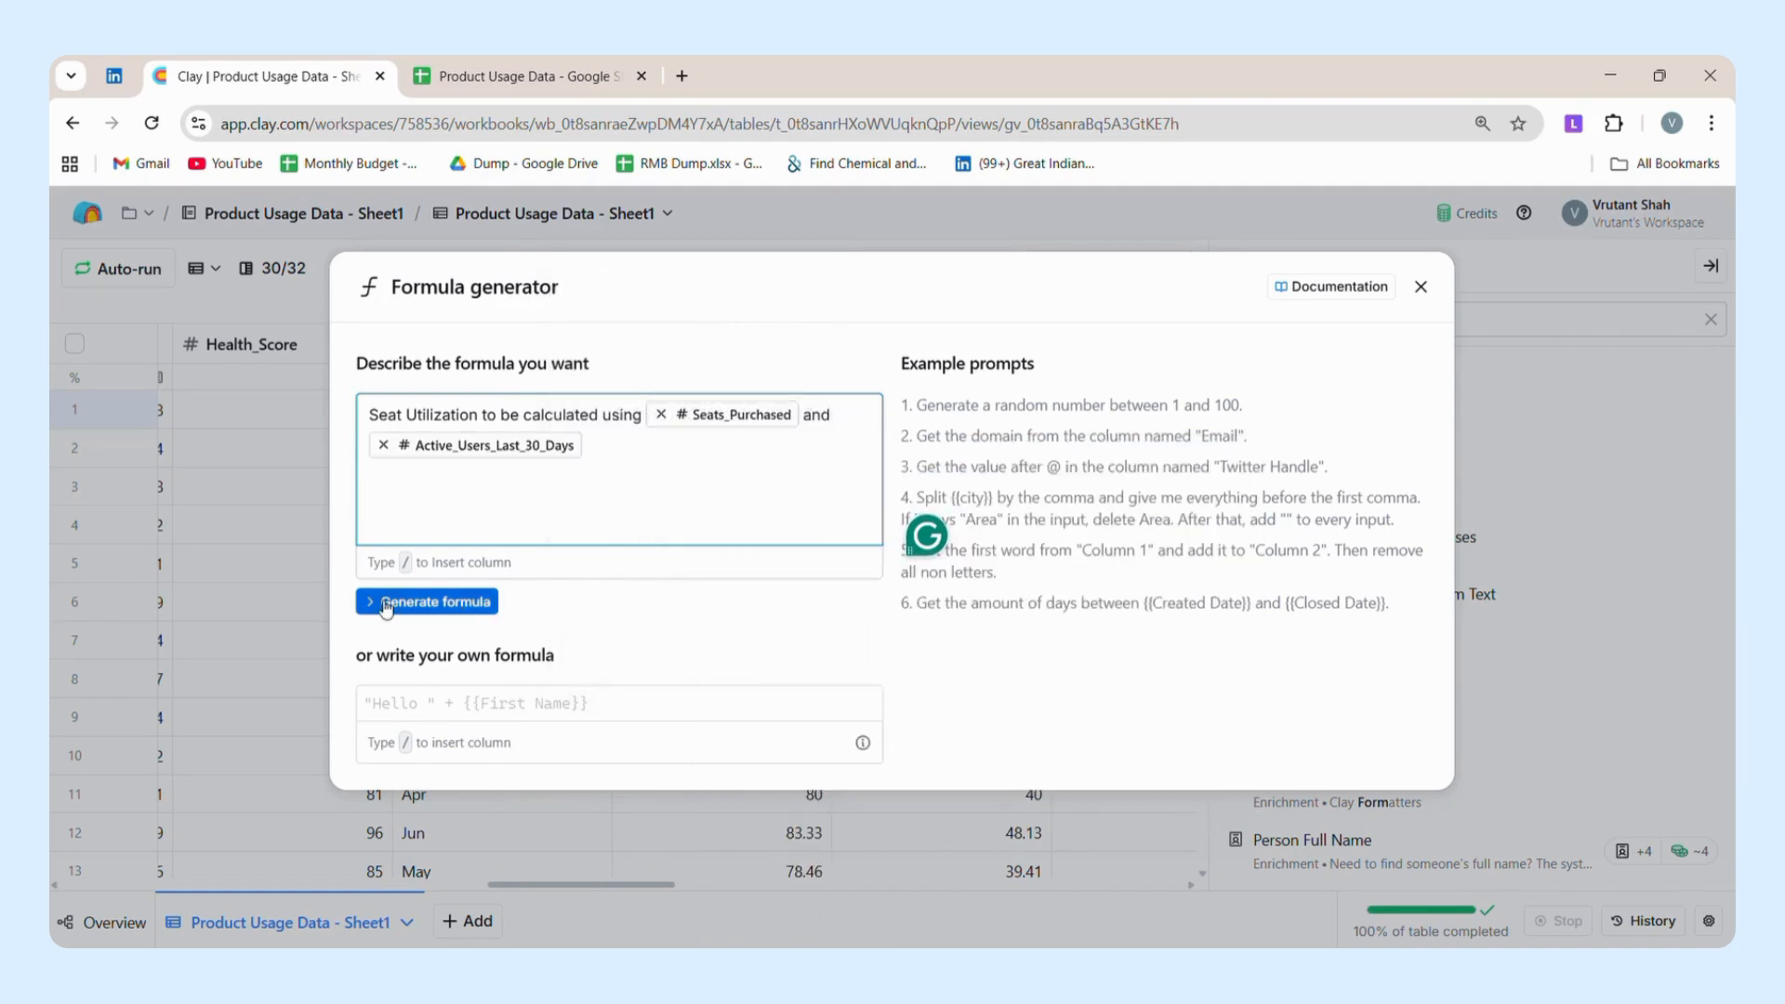
left_click(459, 606)
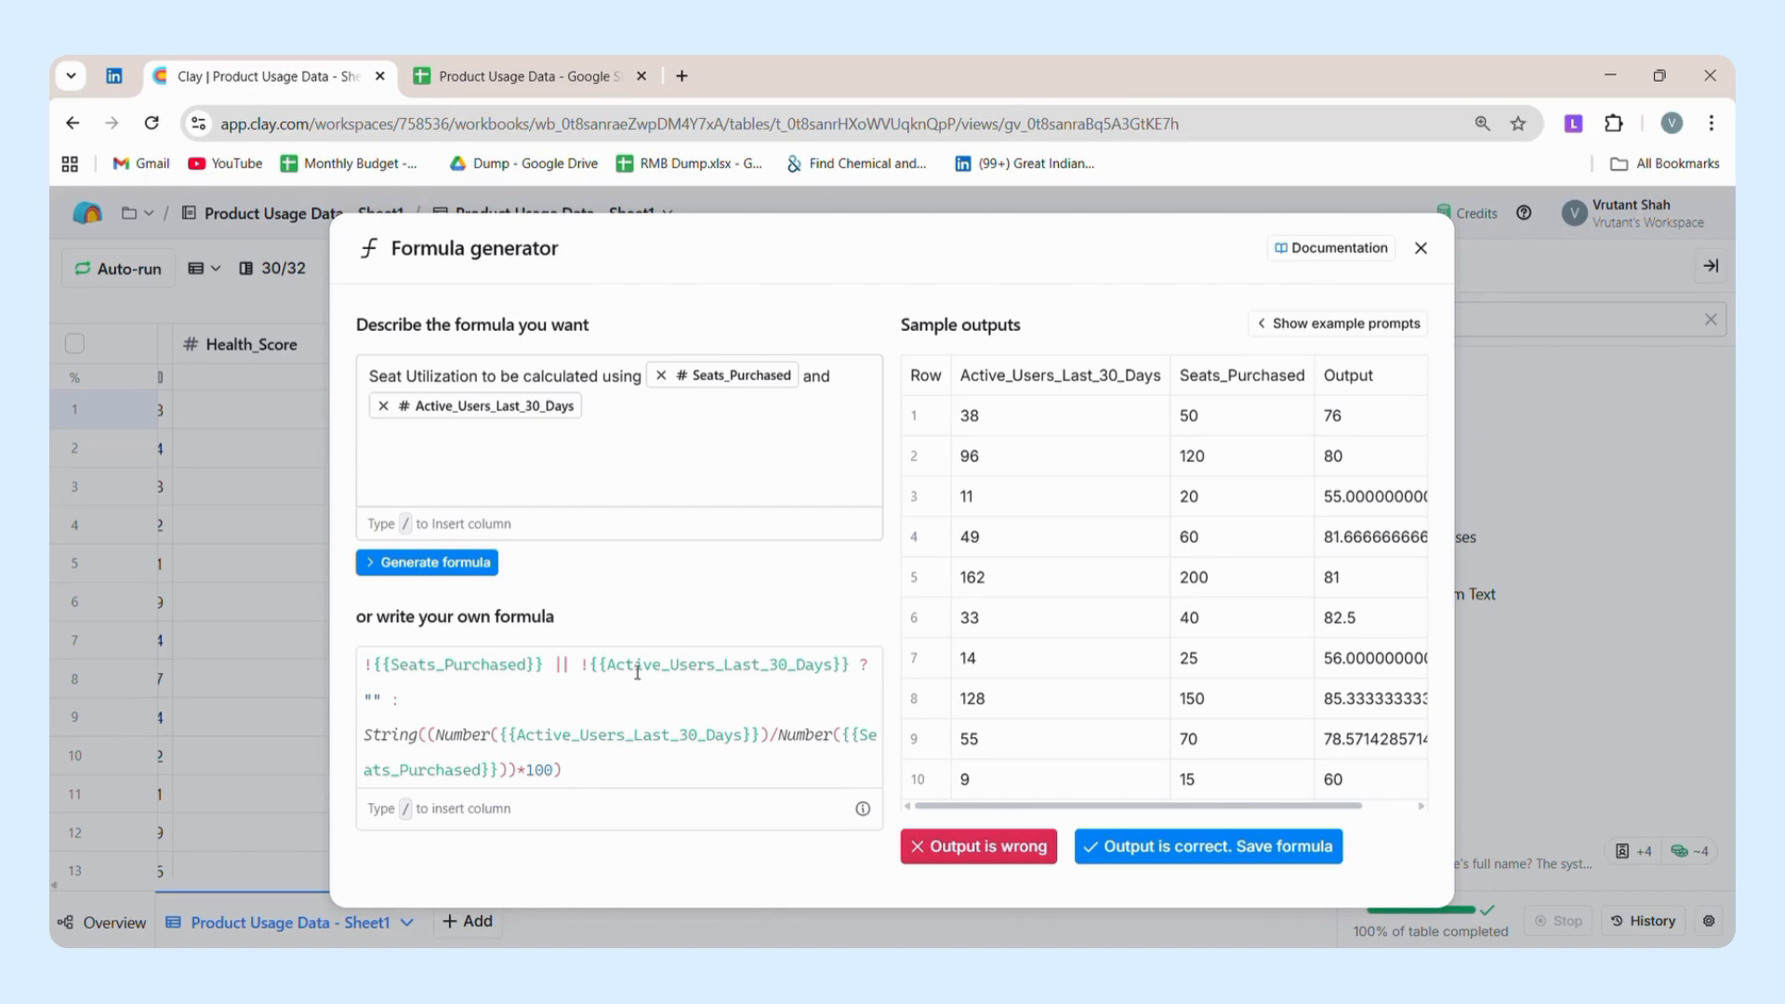
Review the generated seat utilization formula and its sample outputs, and close the generator without saving.
left_click(689, 686)
key("ctrl+a")
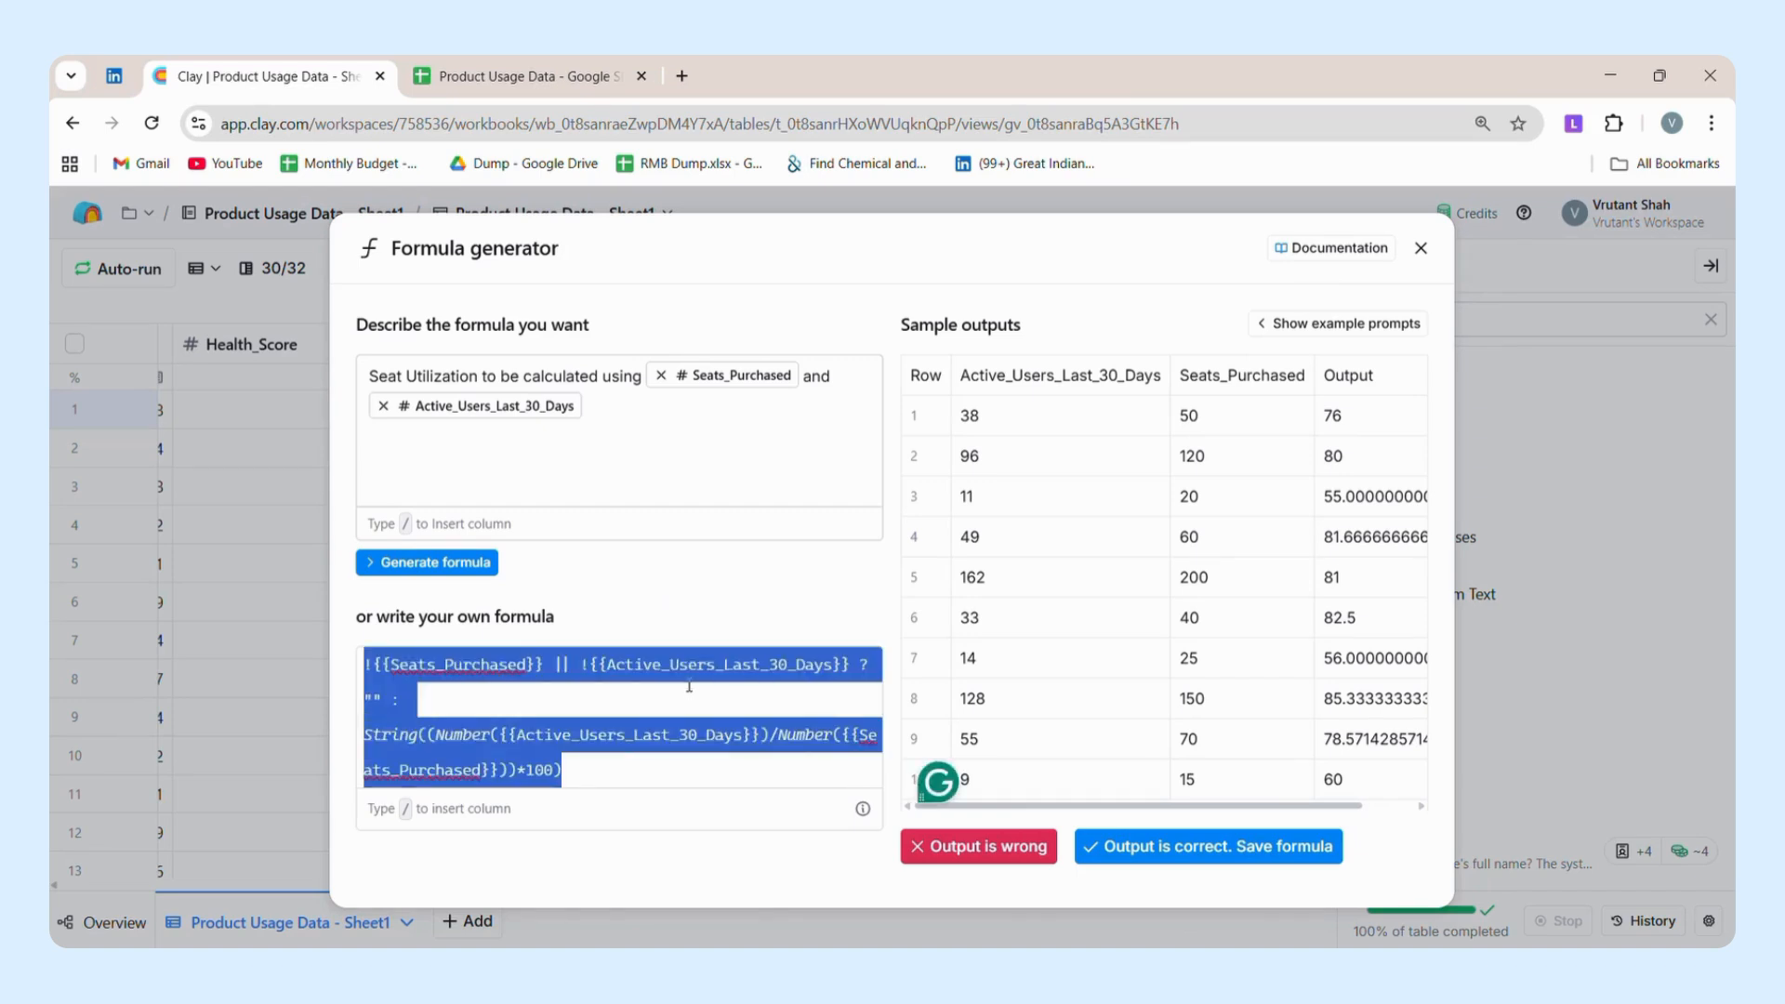
left_click(757, 613)
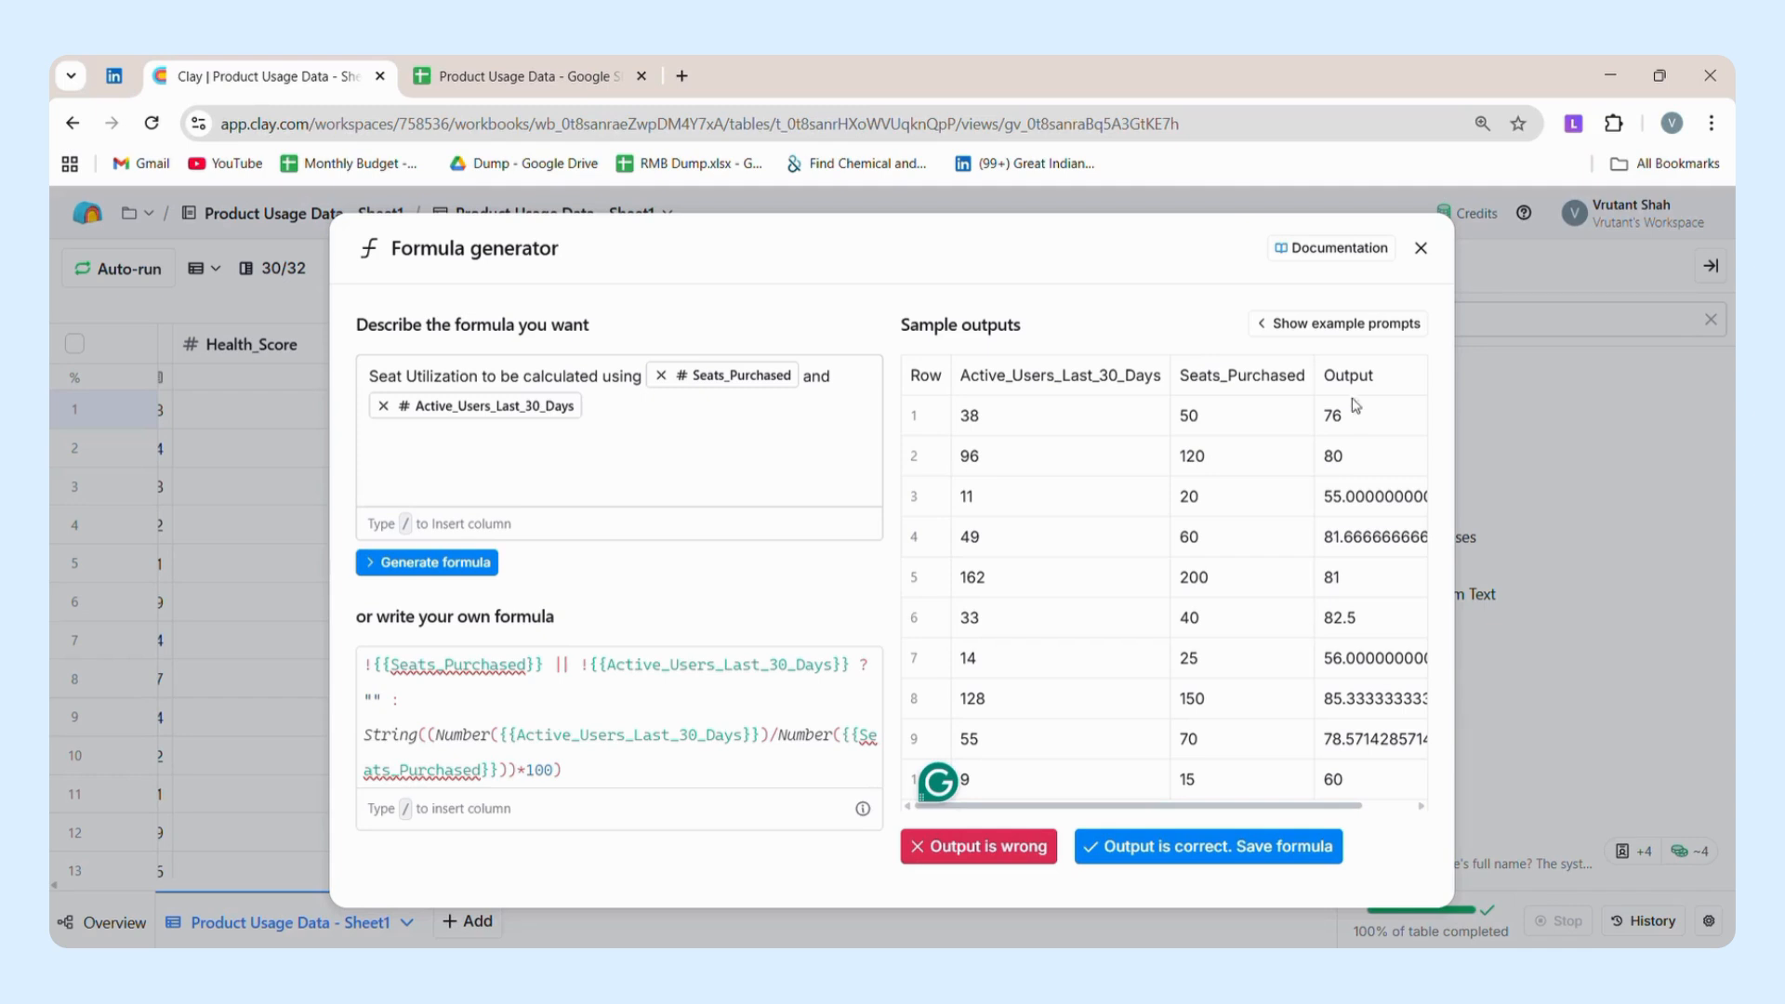
scroll(1351, 605, "right", 2)
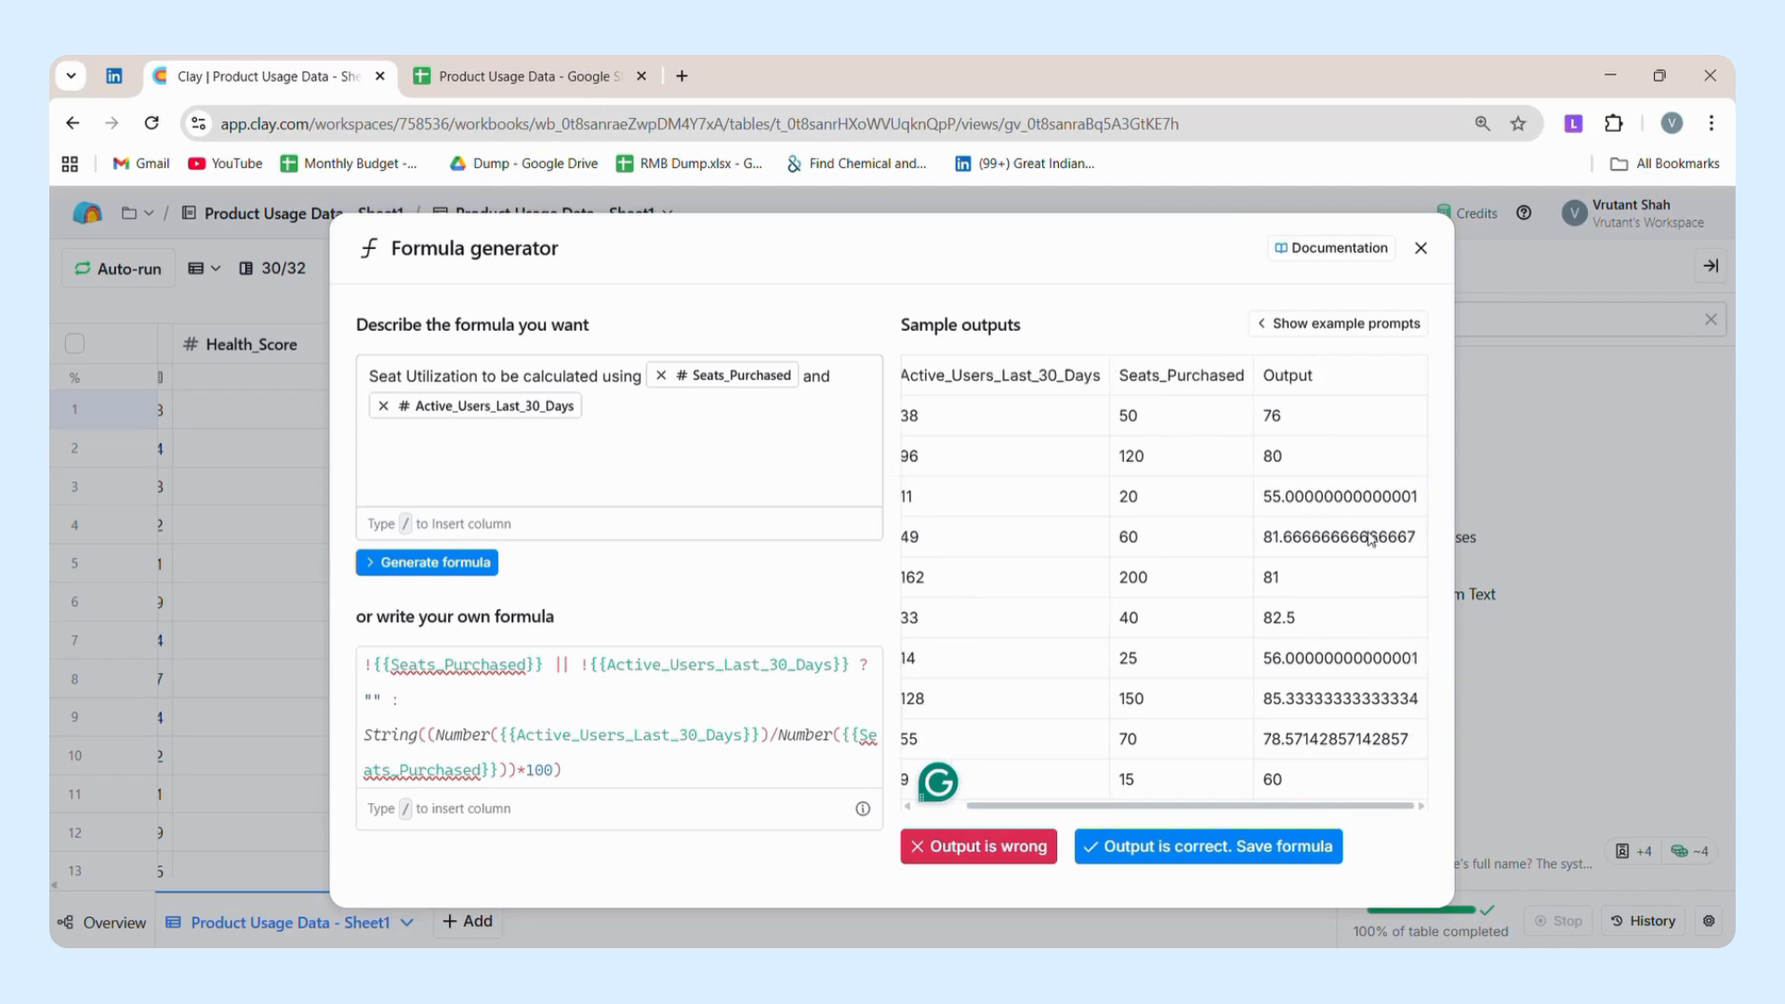
left_click(1421, 248)
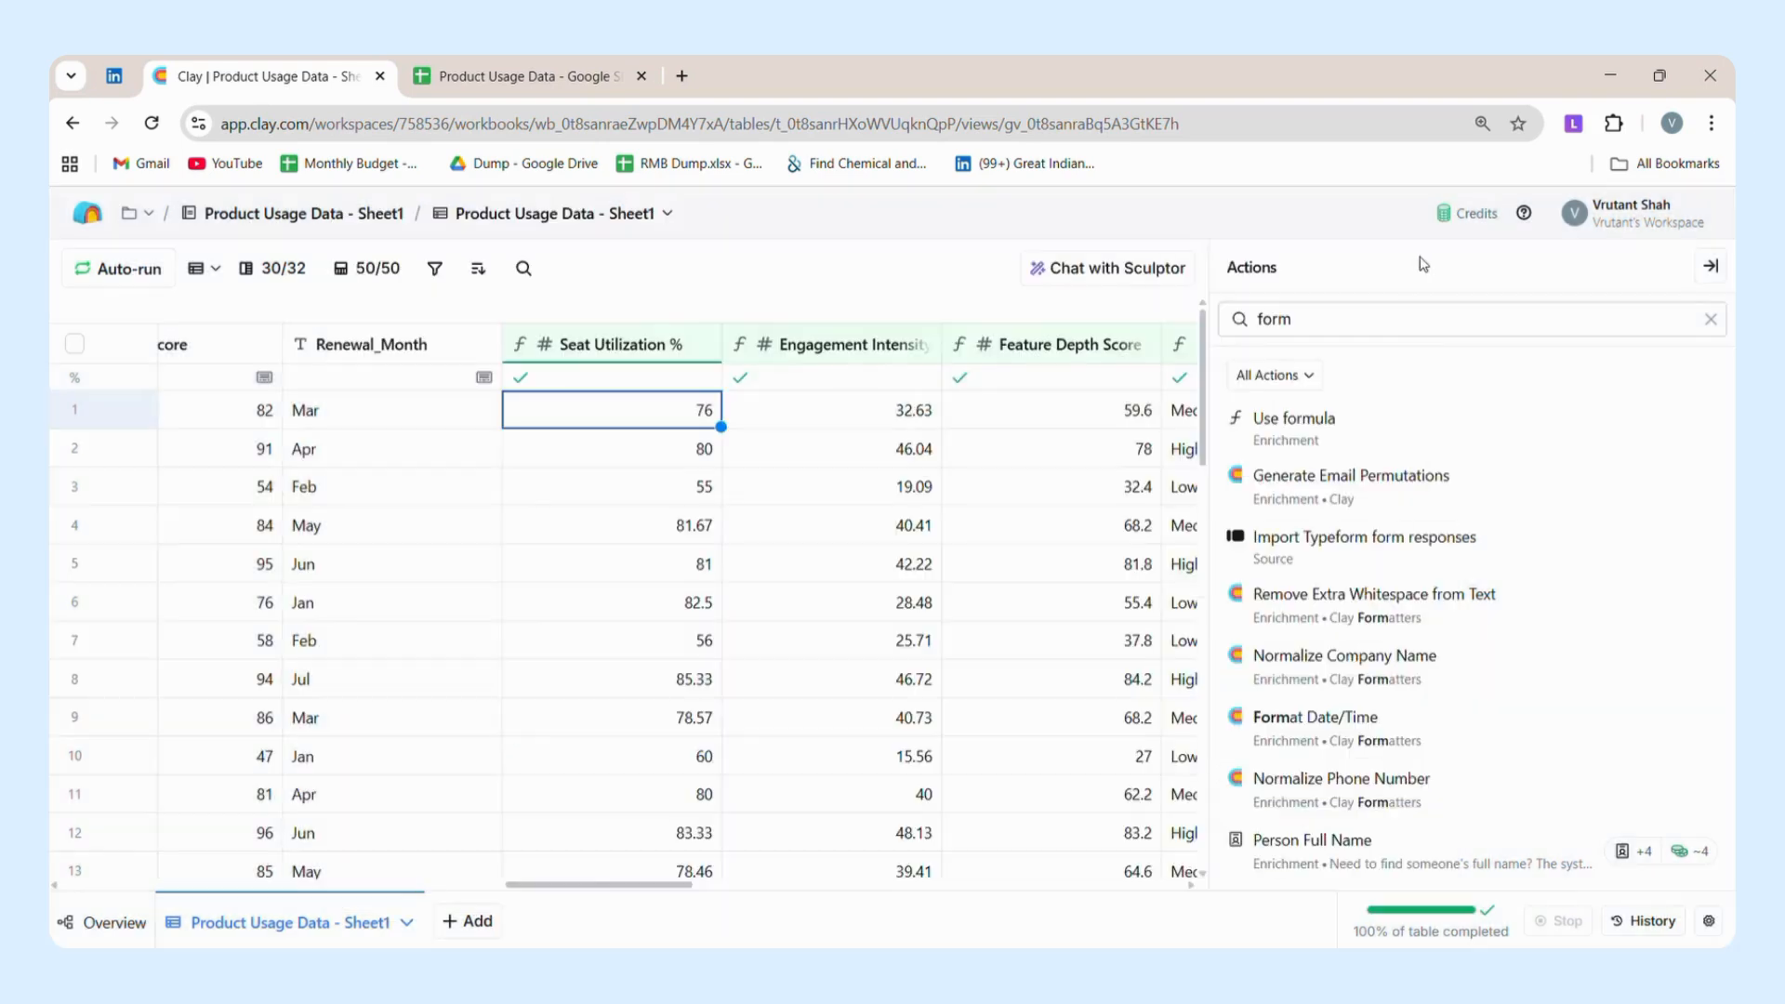
Open the column settings of Engagement Intensity Score and Feature Depth Score in turn to review their formulas.
left_click(874, 349)
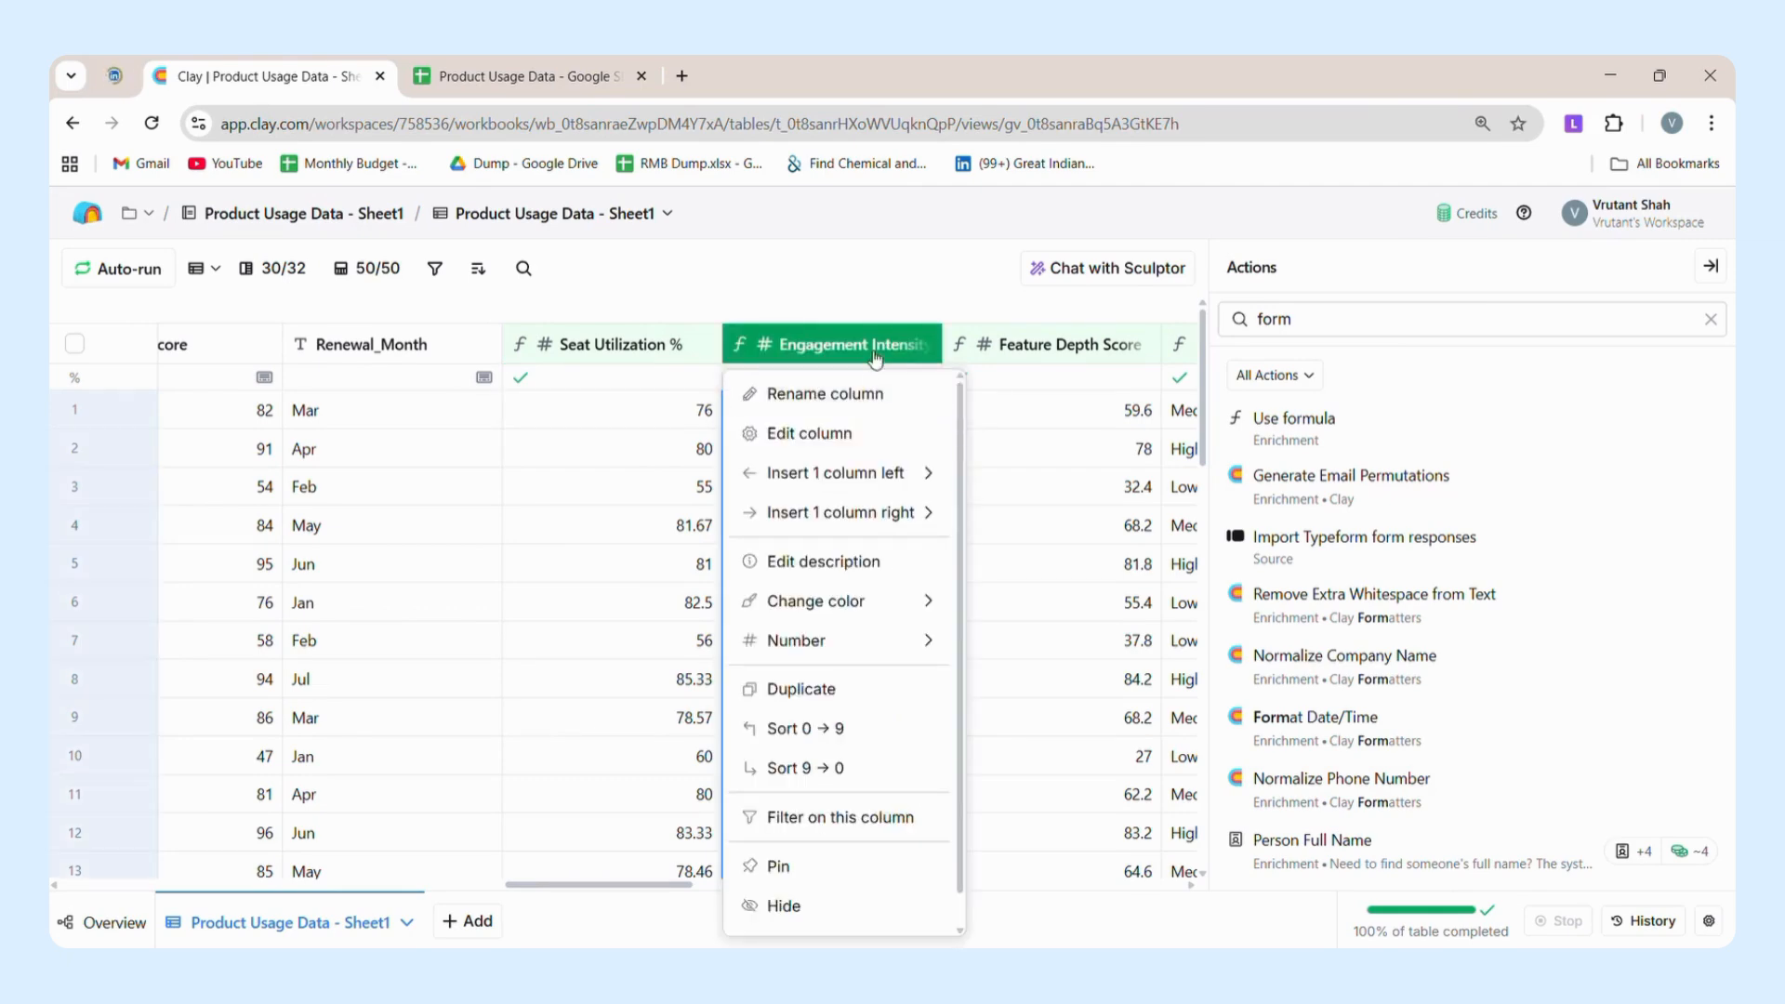
left_click(844, 443)
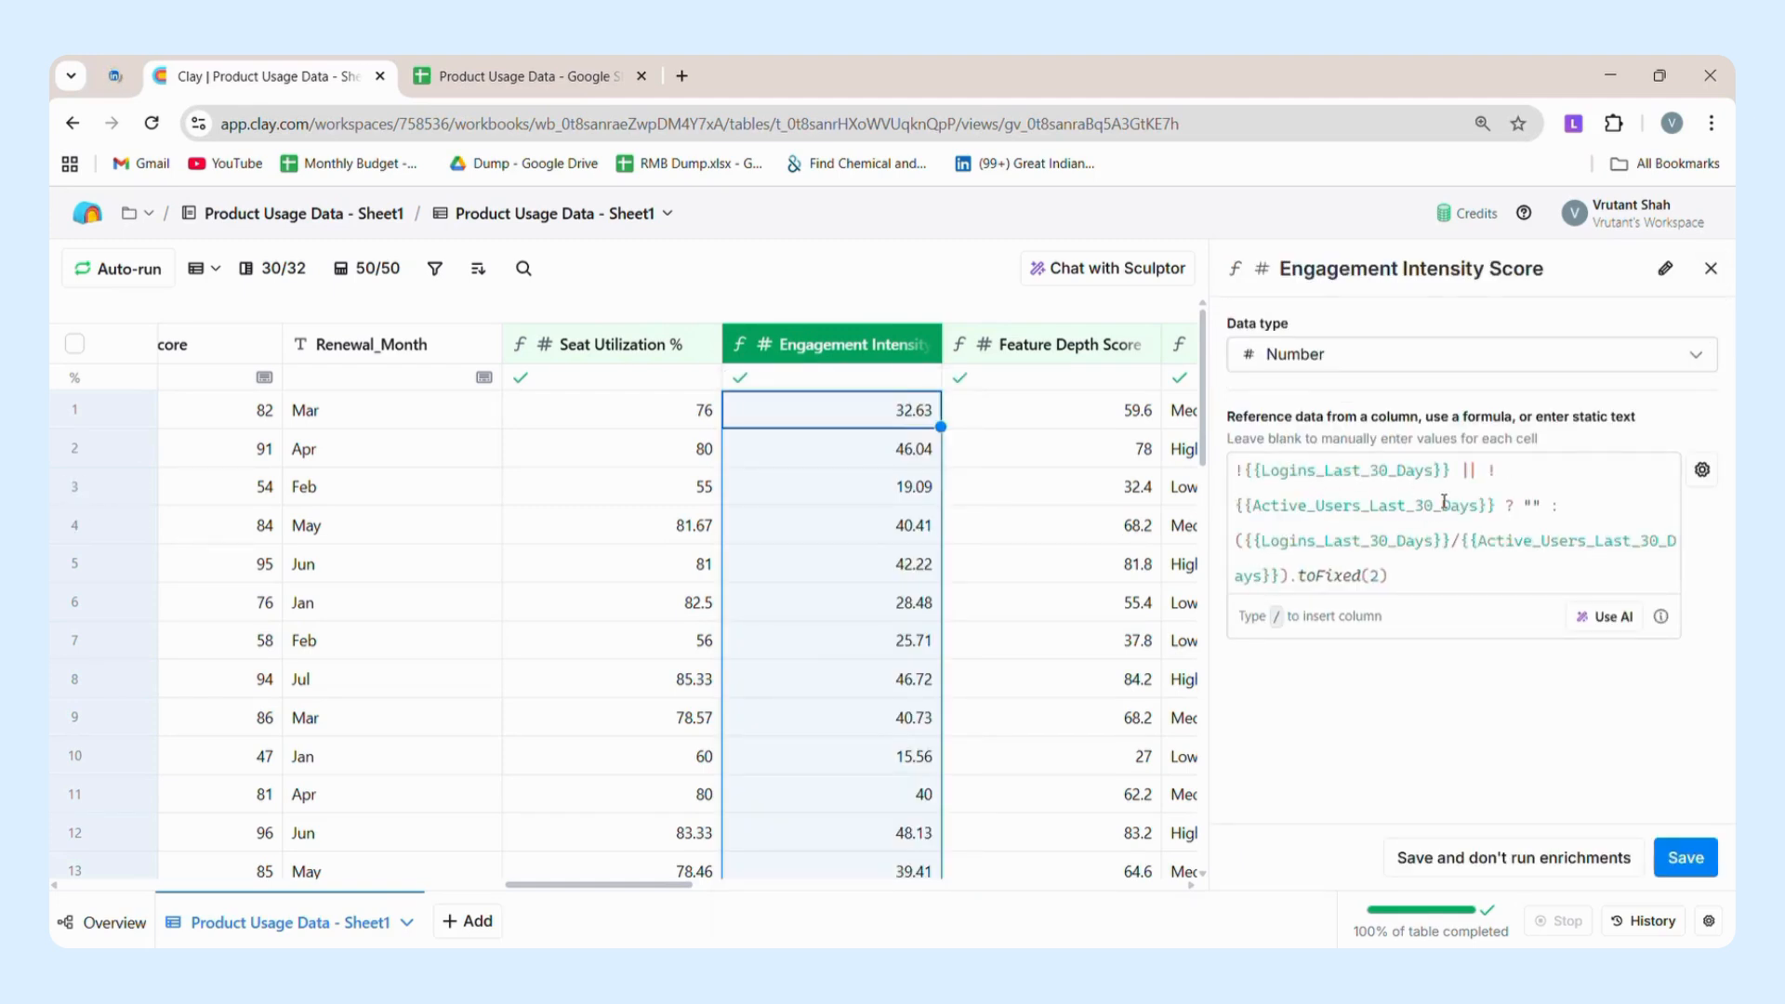
scroll(1032, 562, "right", 3)
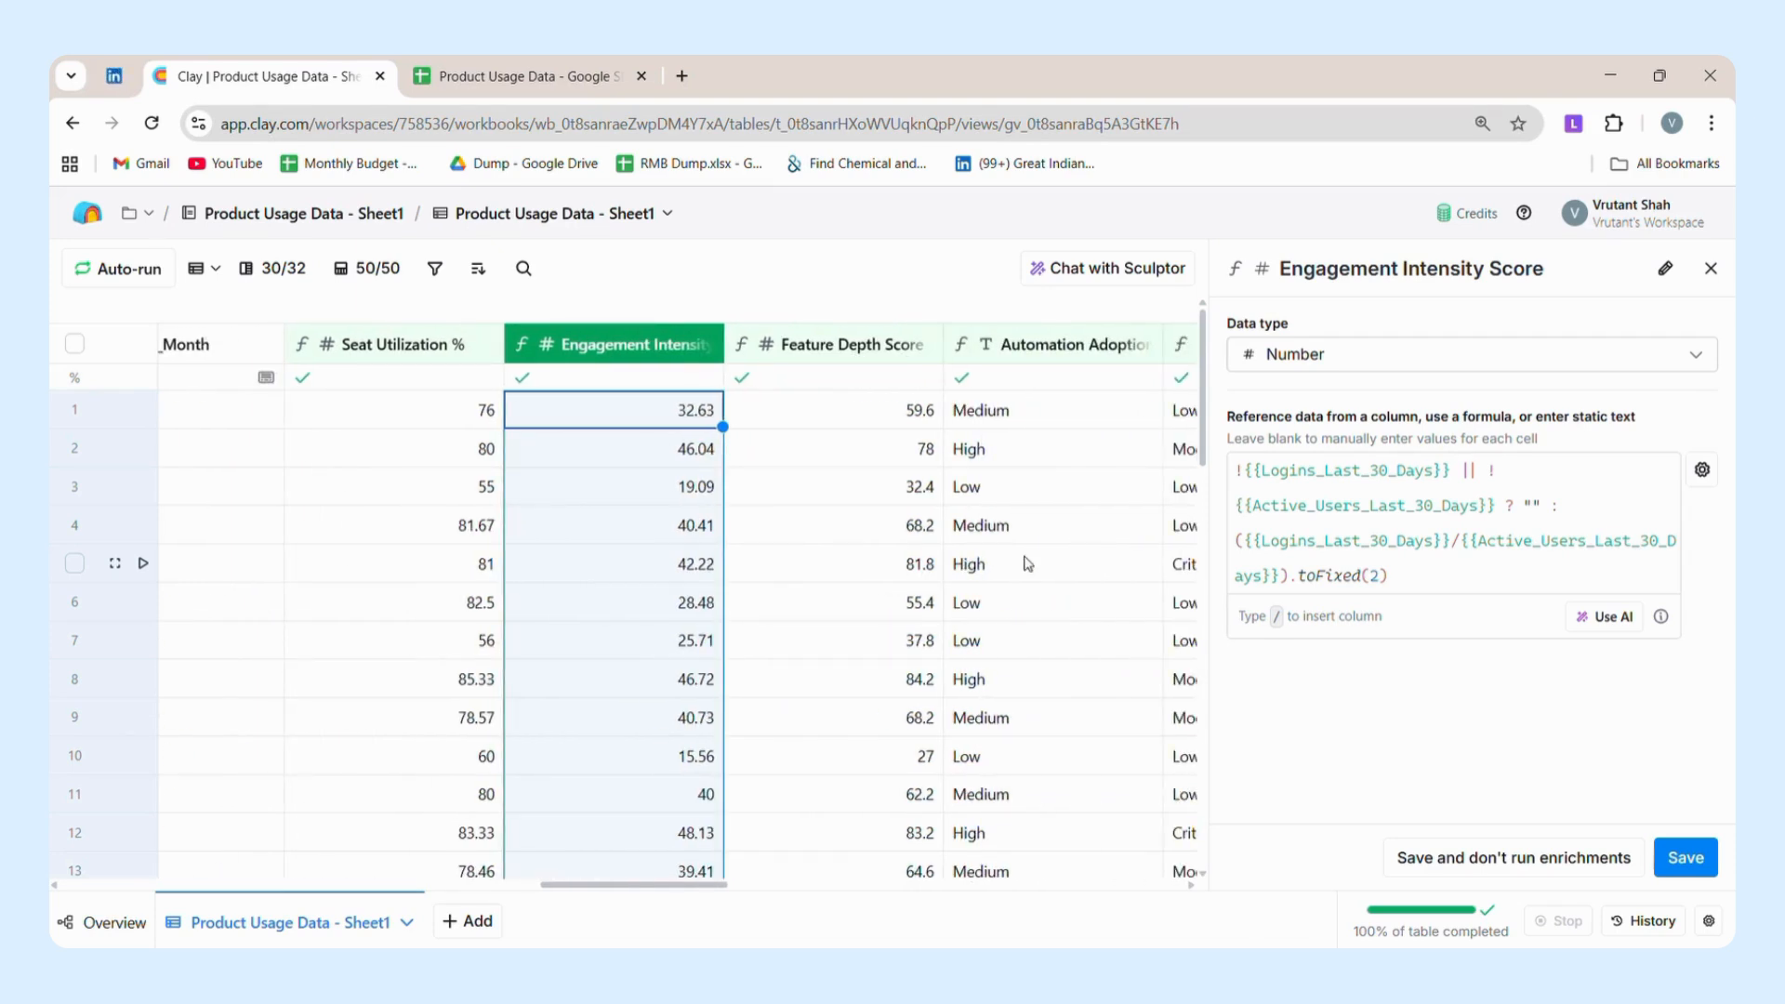
left_click(857, 361)
left_click(841, 435)
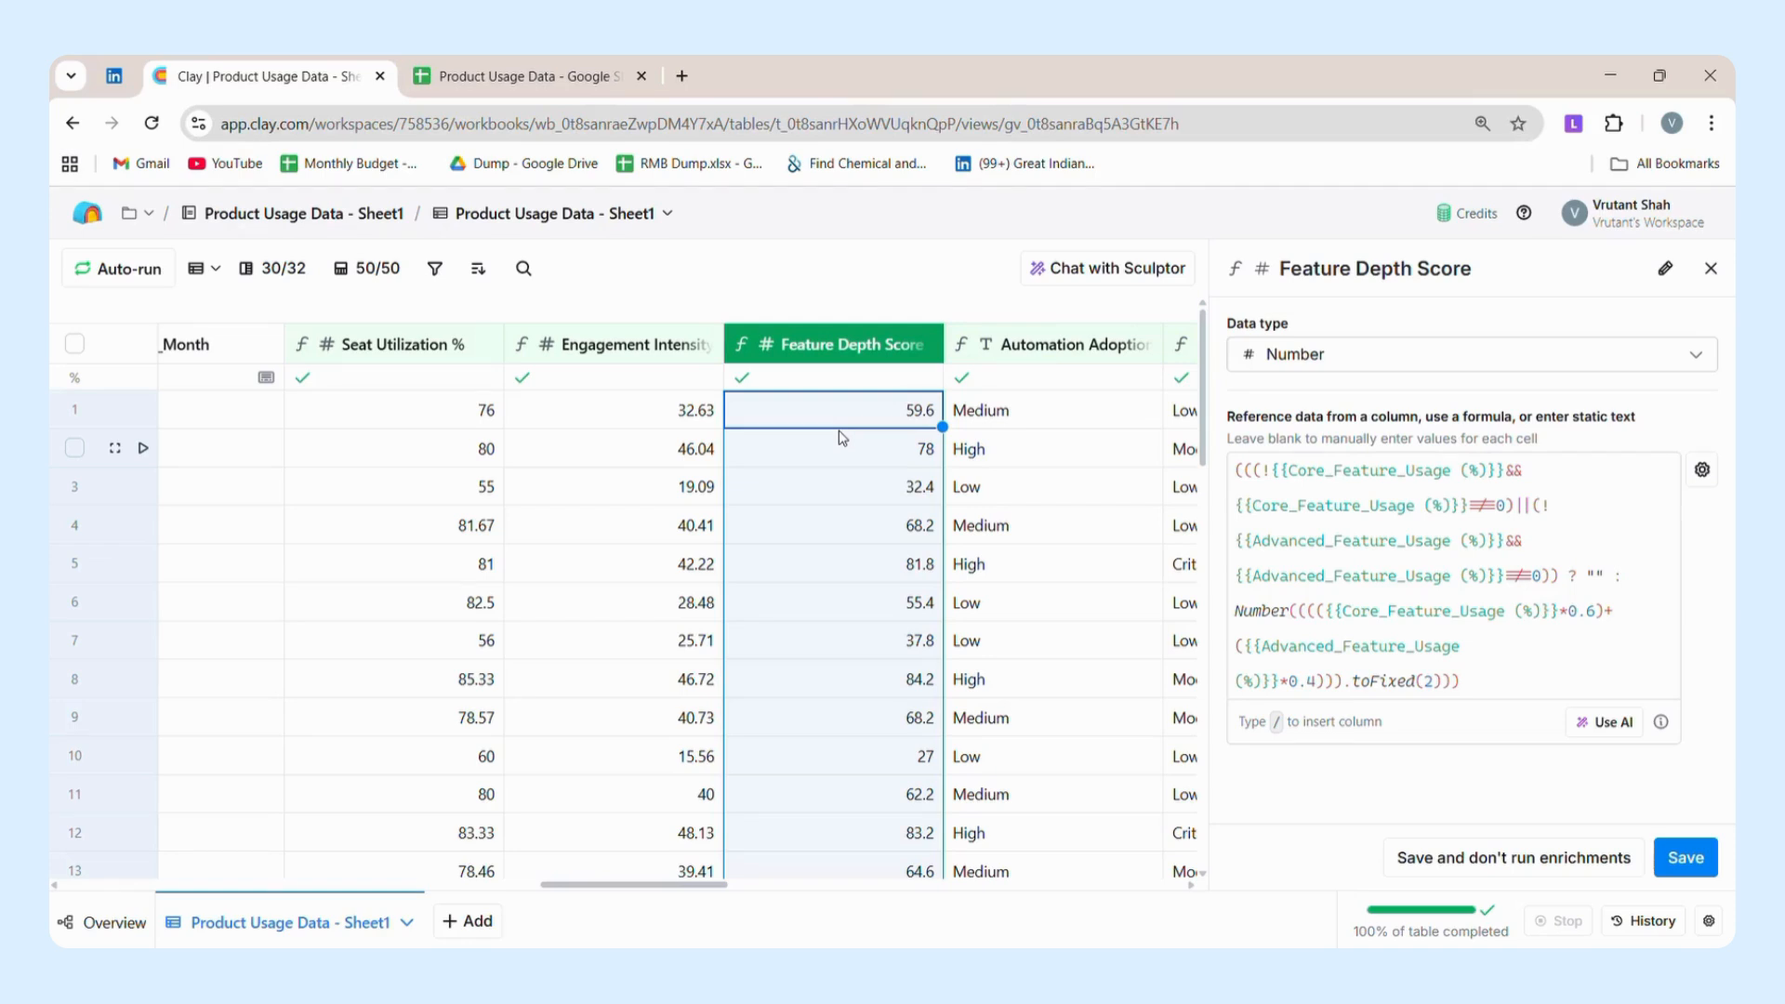
Open the Automation Adoption Level column's settings to review its formula based on Automation_Usage_Count.
scroll(839, 432, "right", 2)
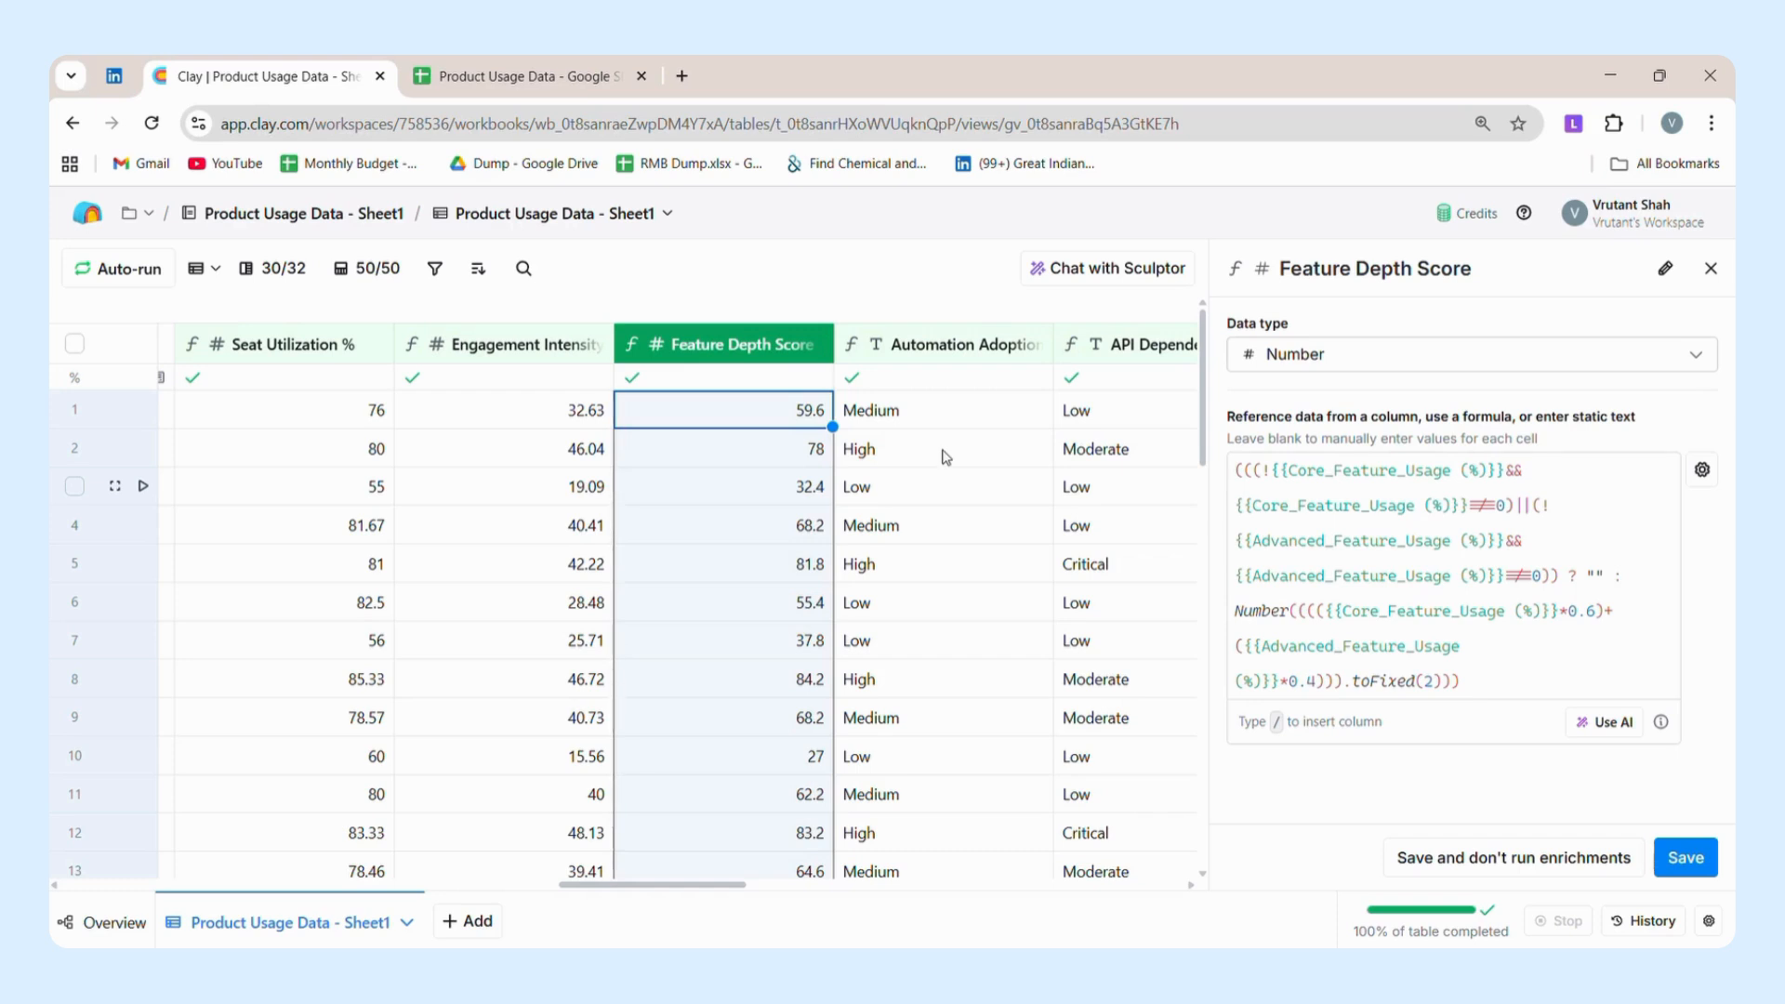
left_click(941, 346)
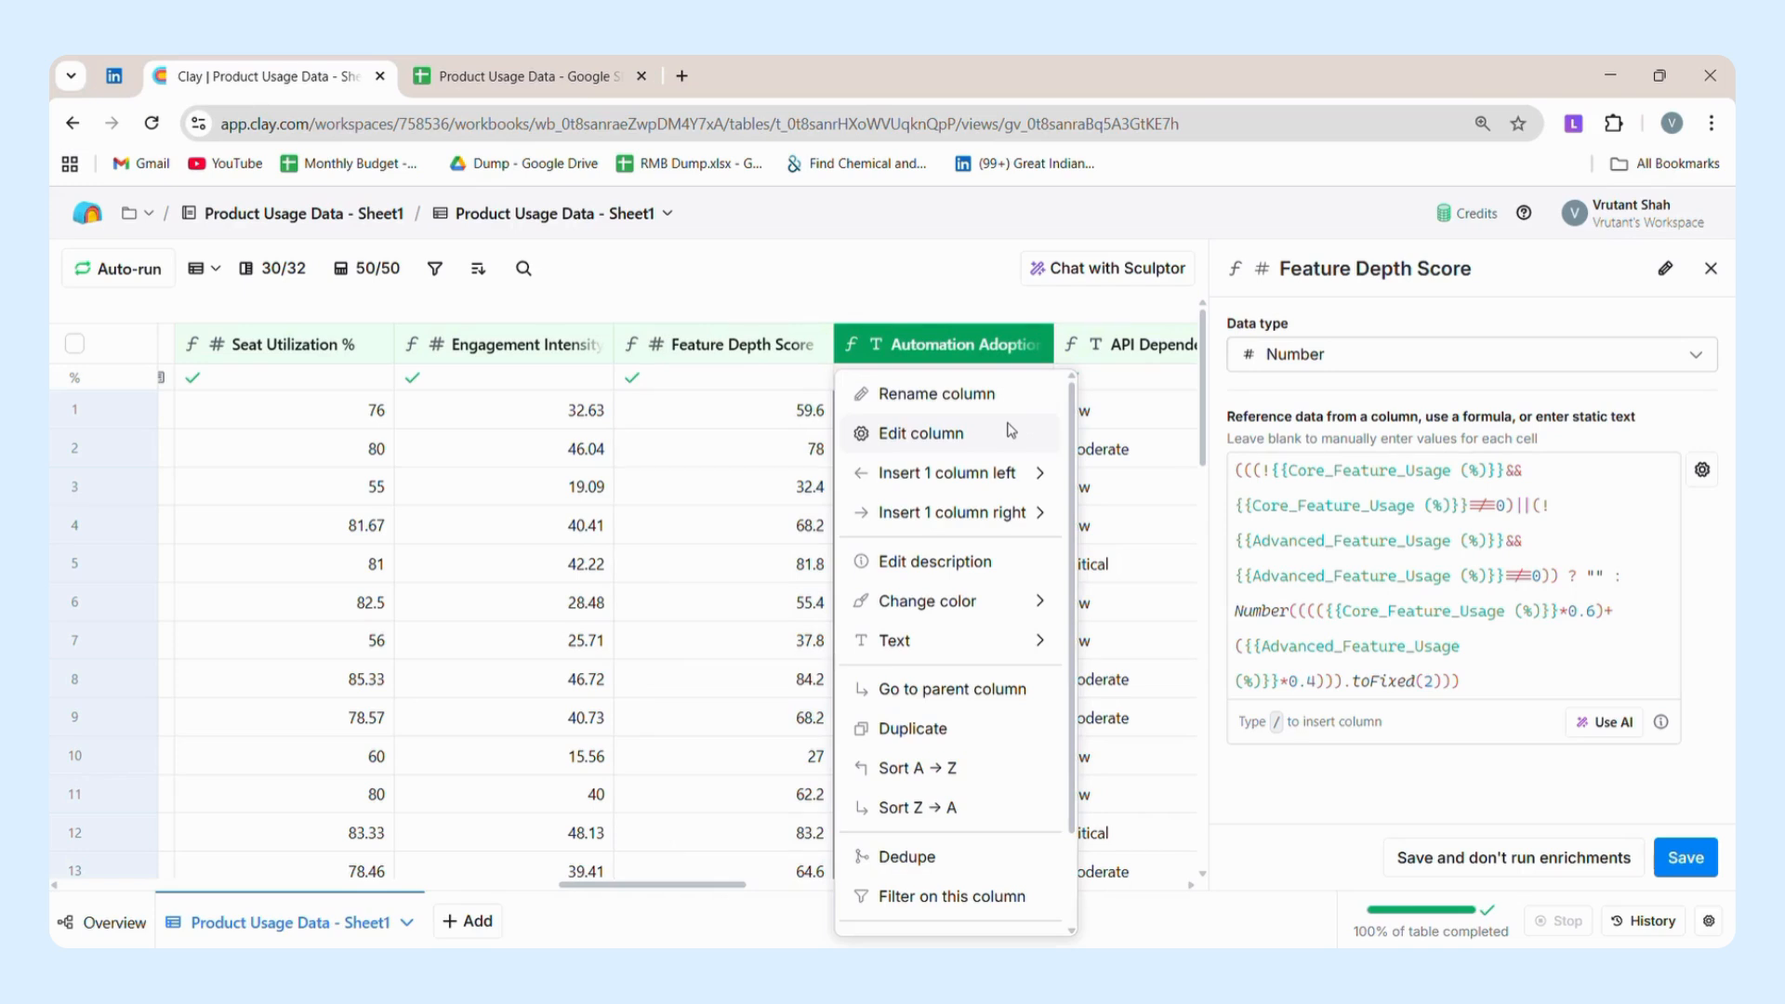
left_click(1012, 431)
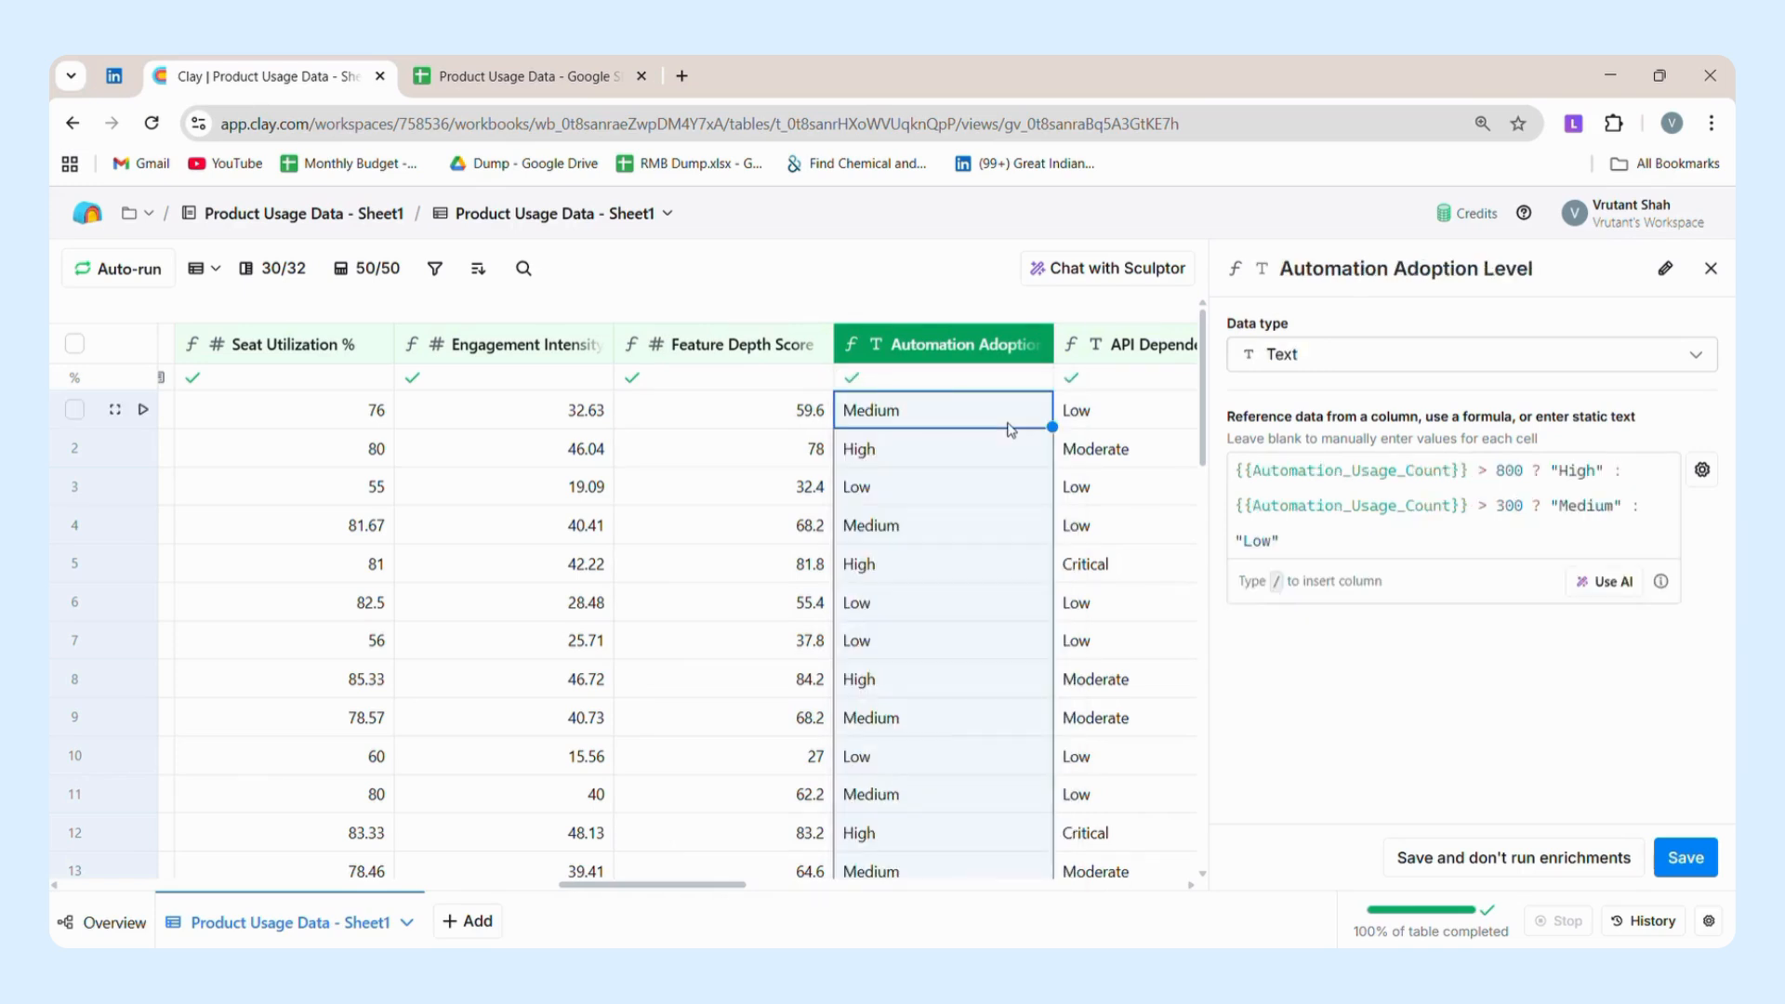
scroll(1012, 430, "right", 1)
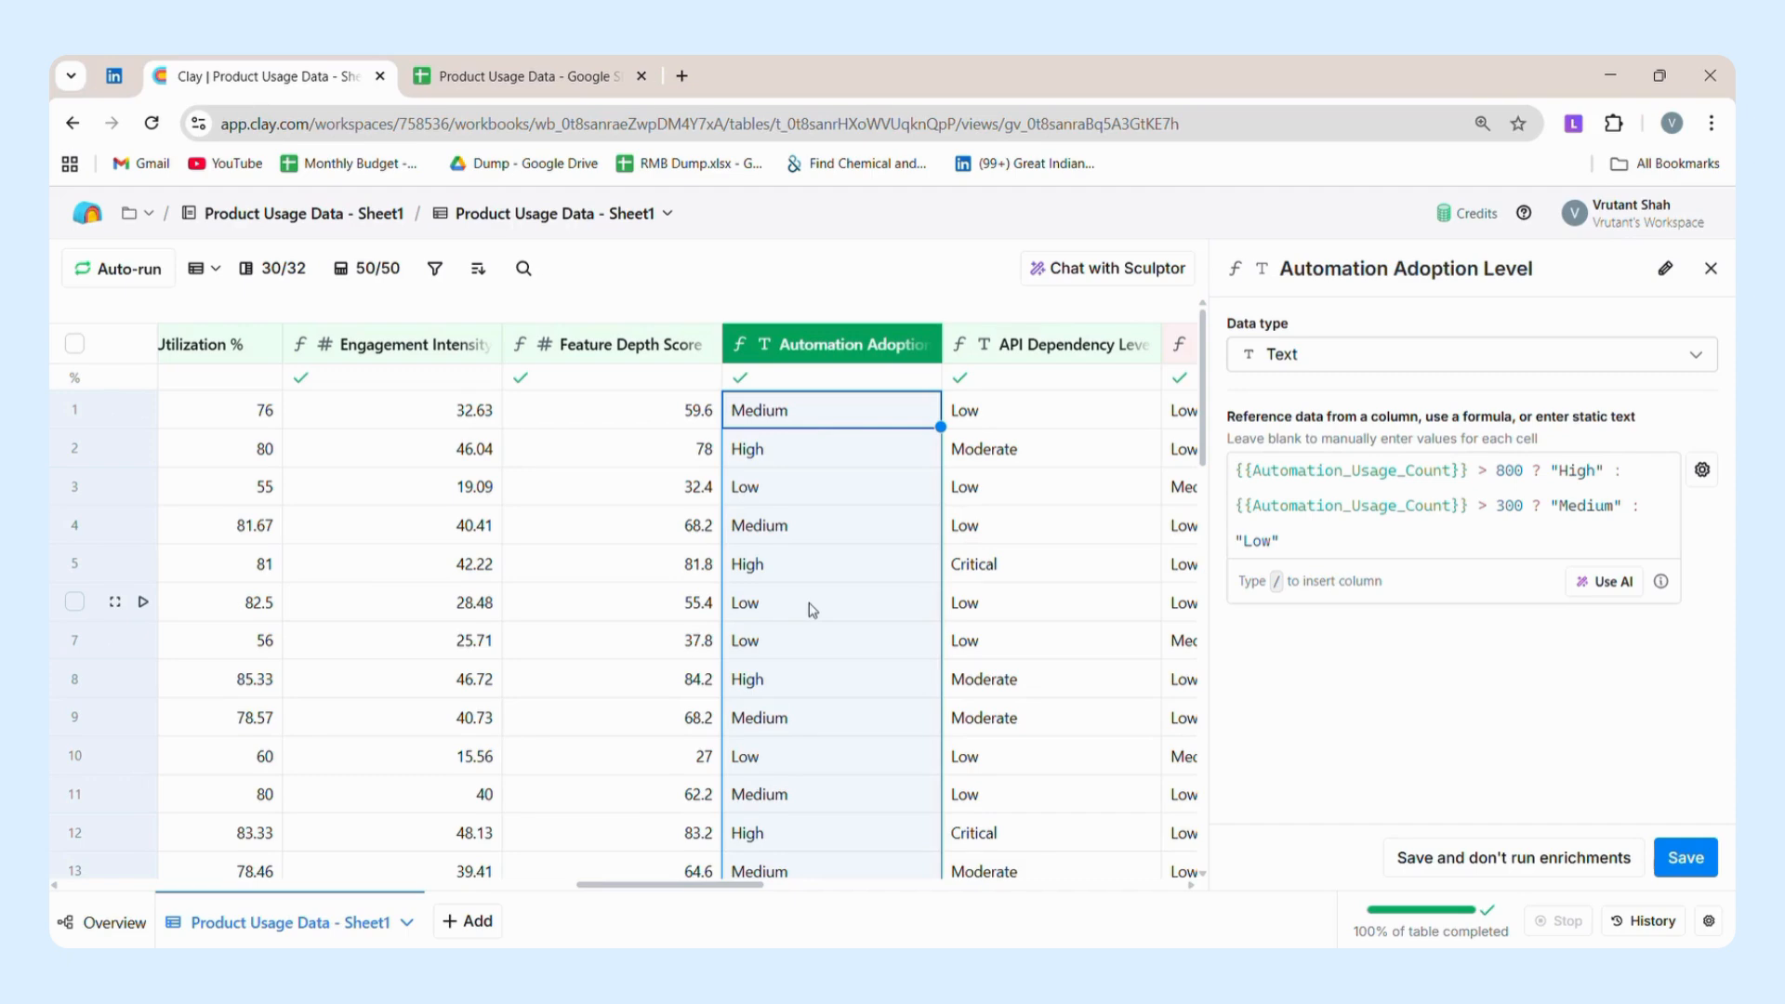
Open the API Dependency Level column's settings to review its formula based on API_Calls_Last_30_Days.
left_click(1071, 363)
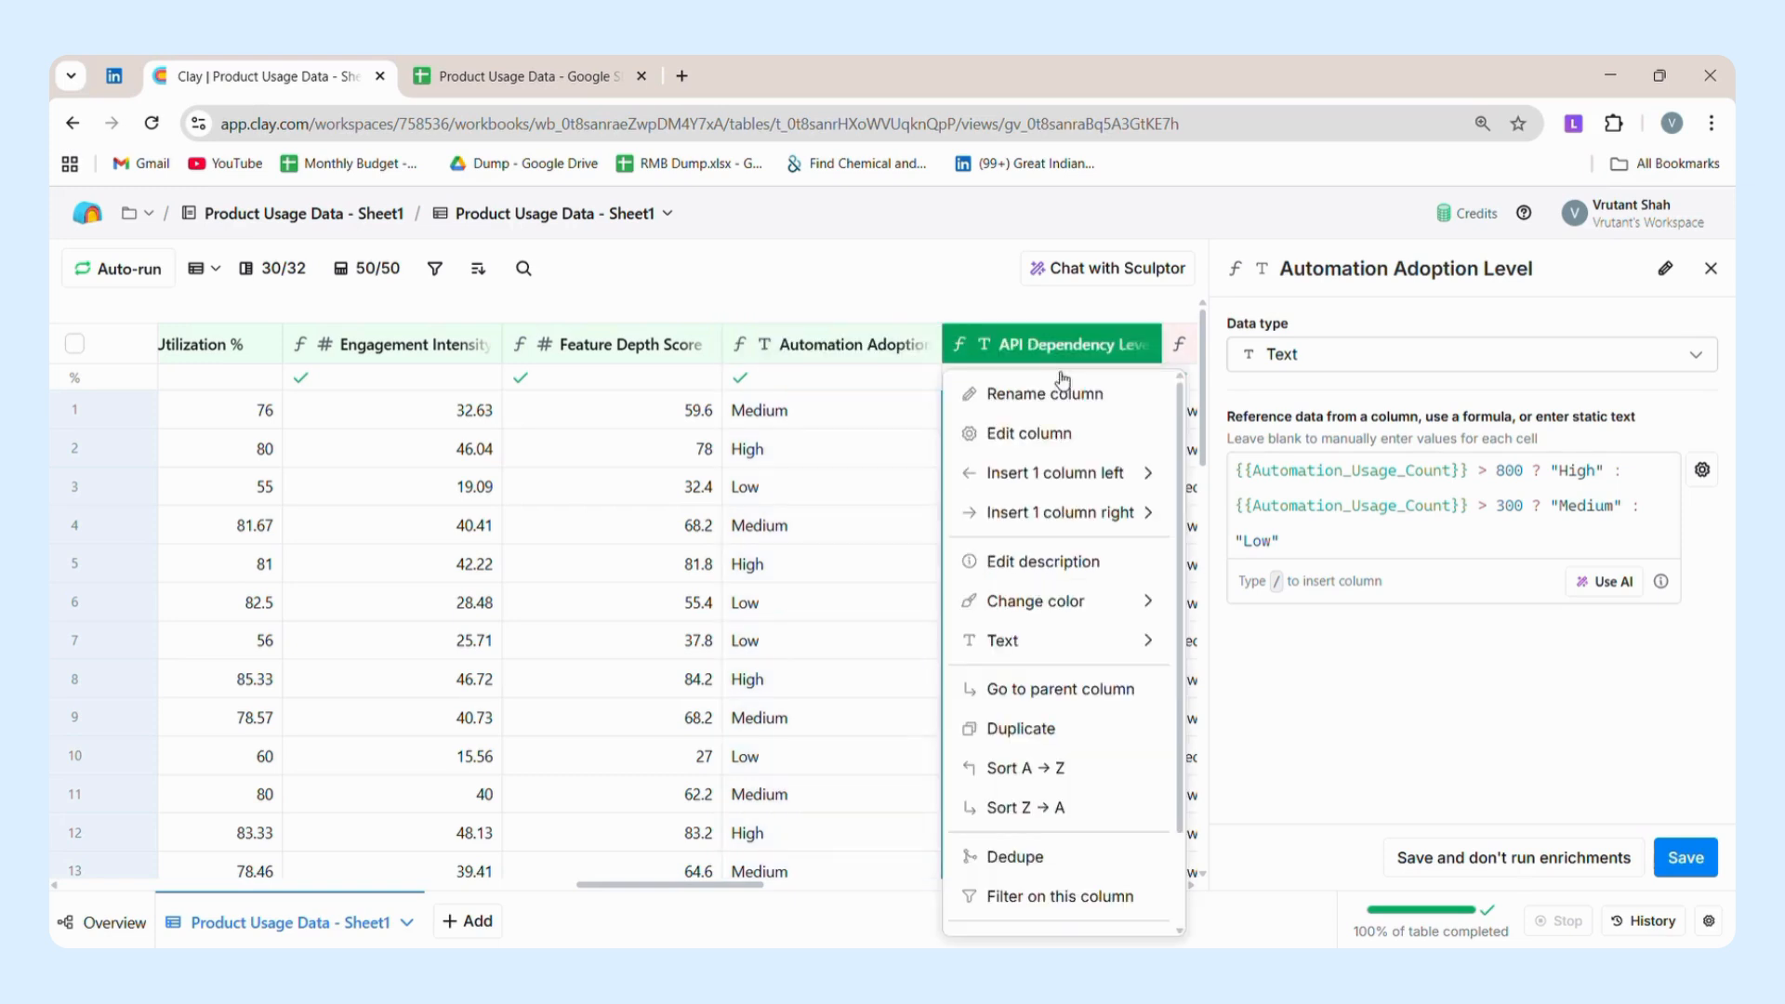
left_click(1044, 435)
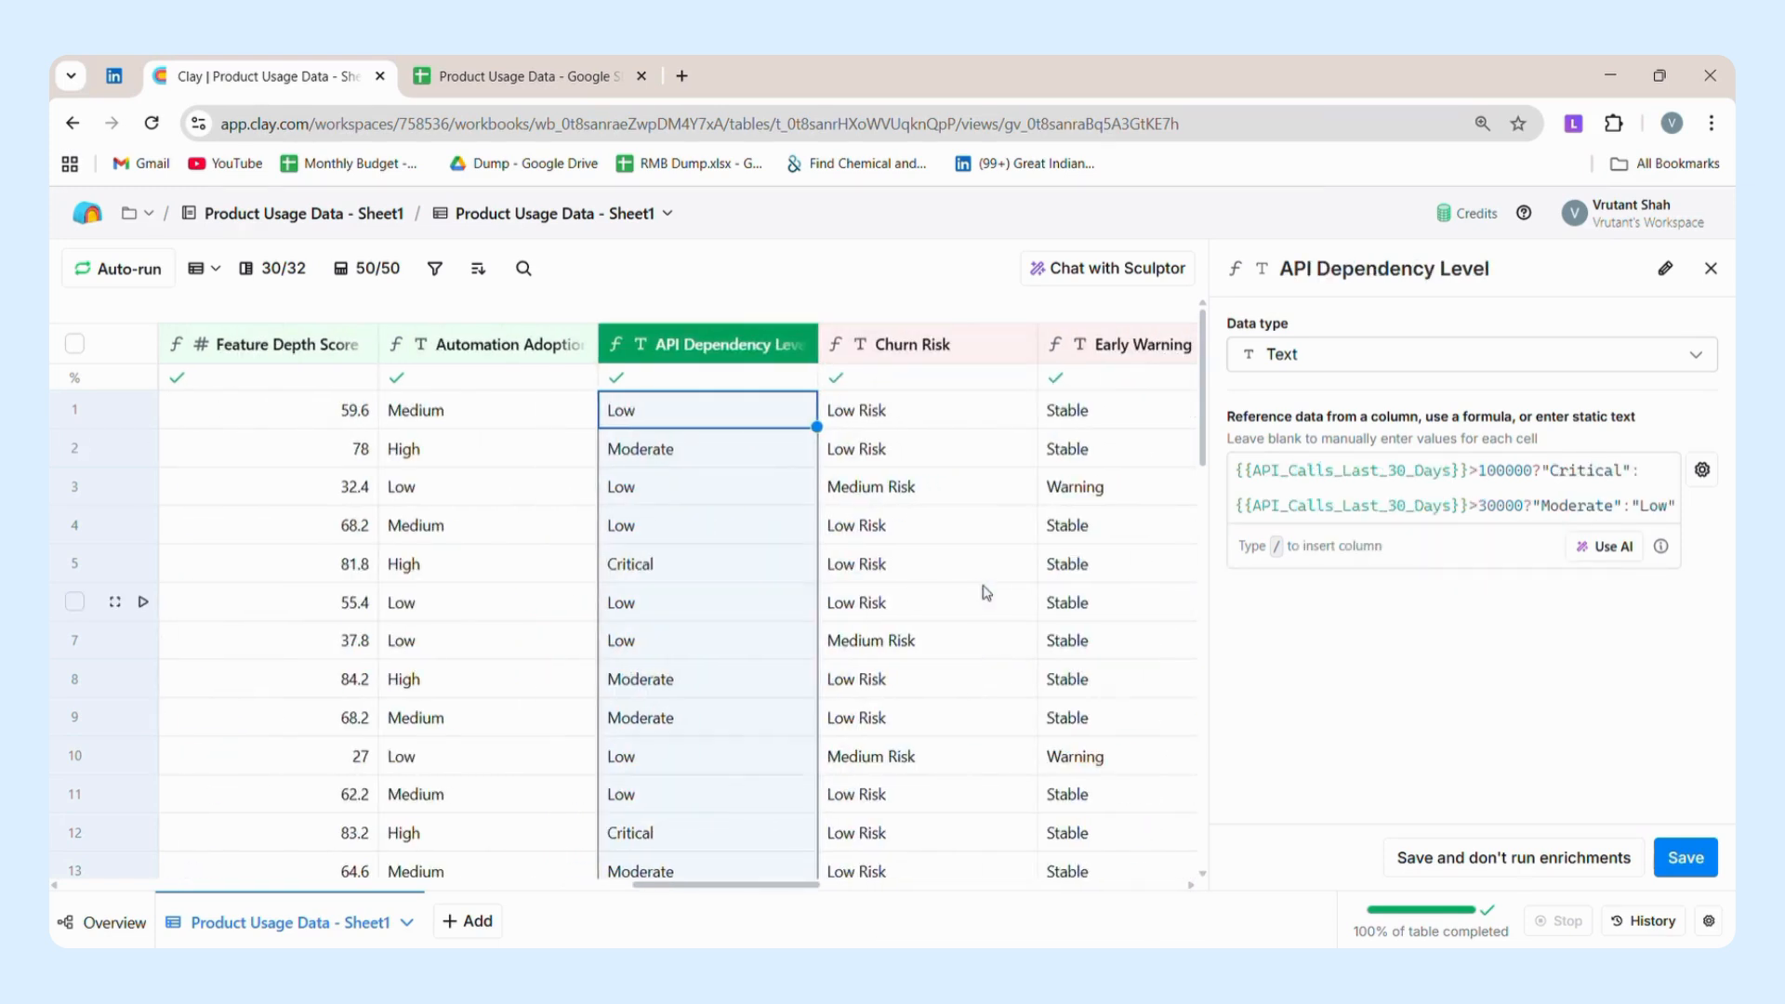
scroll(985, 592, "left", 2)
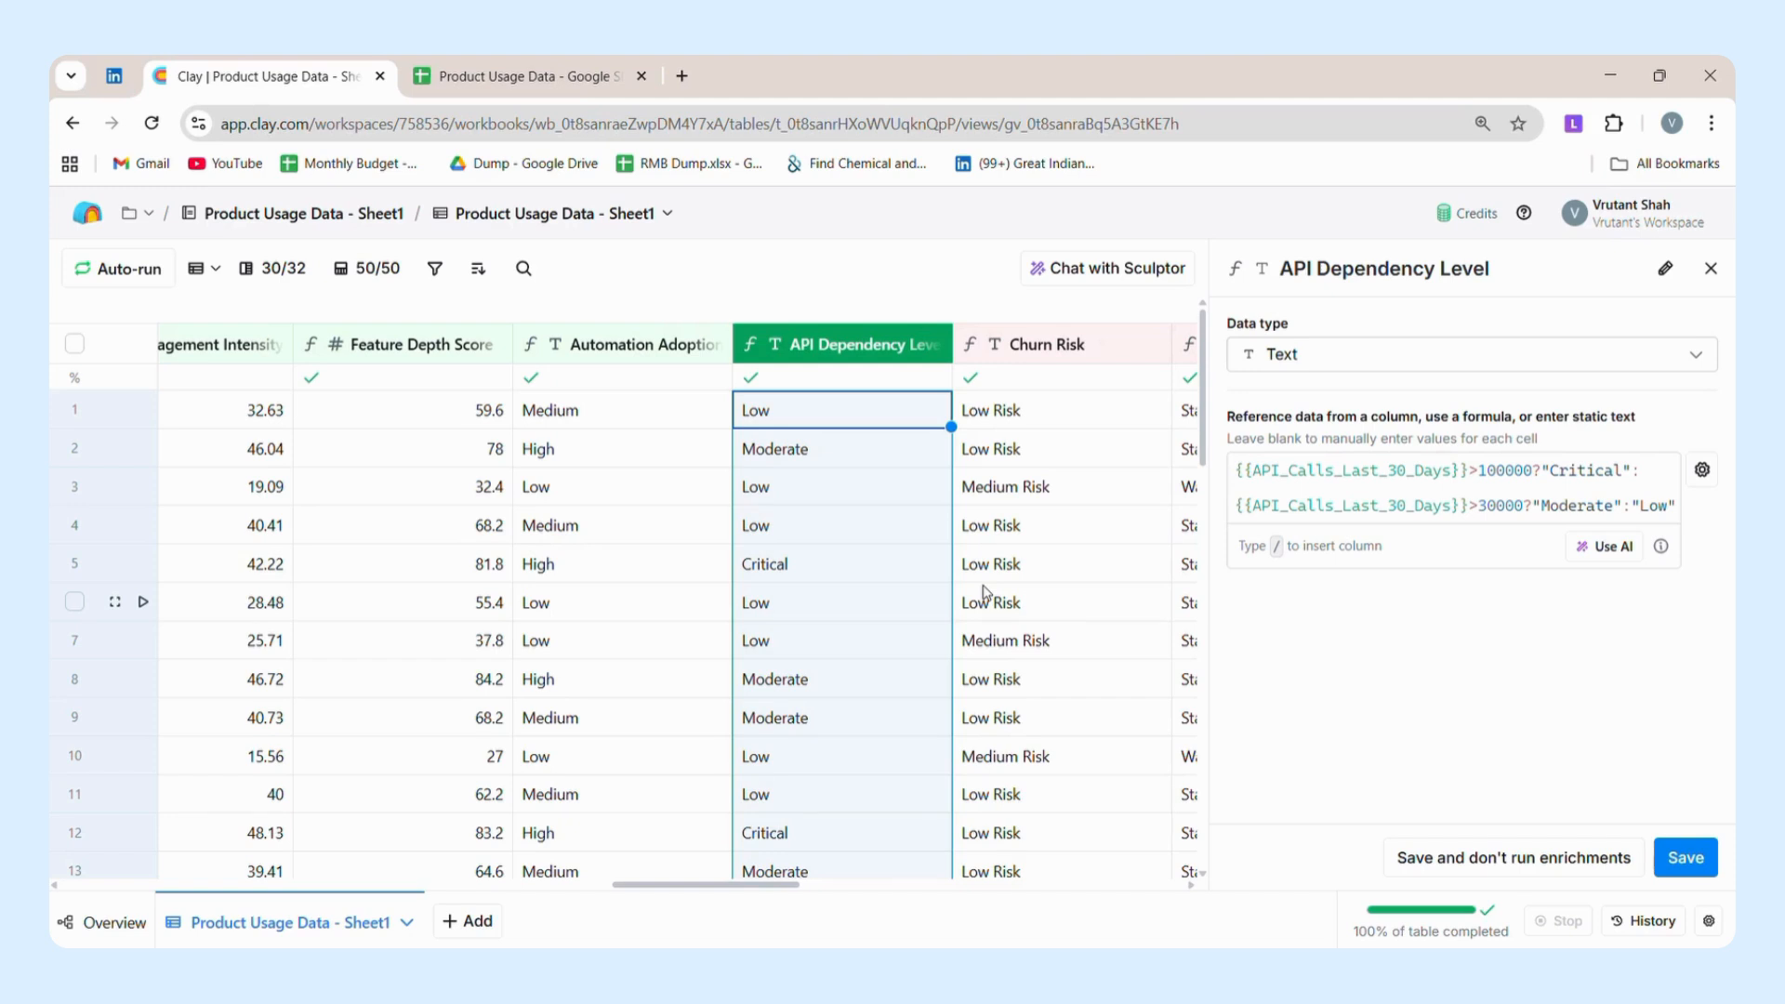
Open the Churn Risk column's settings to review its formula based on Health_Score, QoQ_Usage_Change (%) and Seat Utilization %.
scroll(985, 591, "right", 3)
scroll(987, 593, "right", 2)
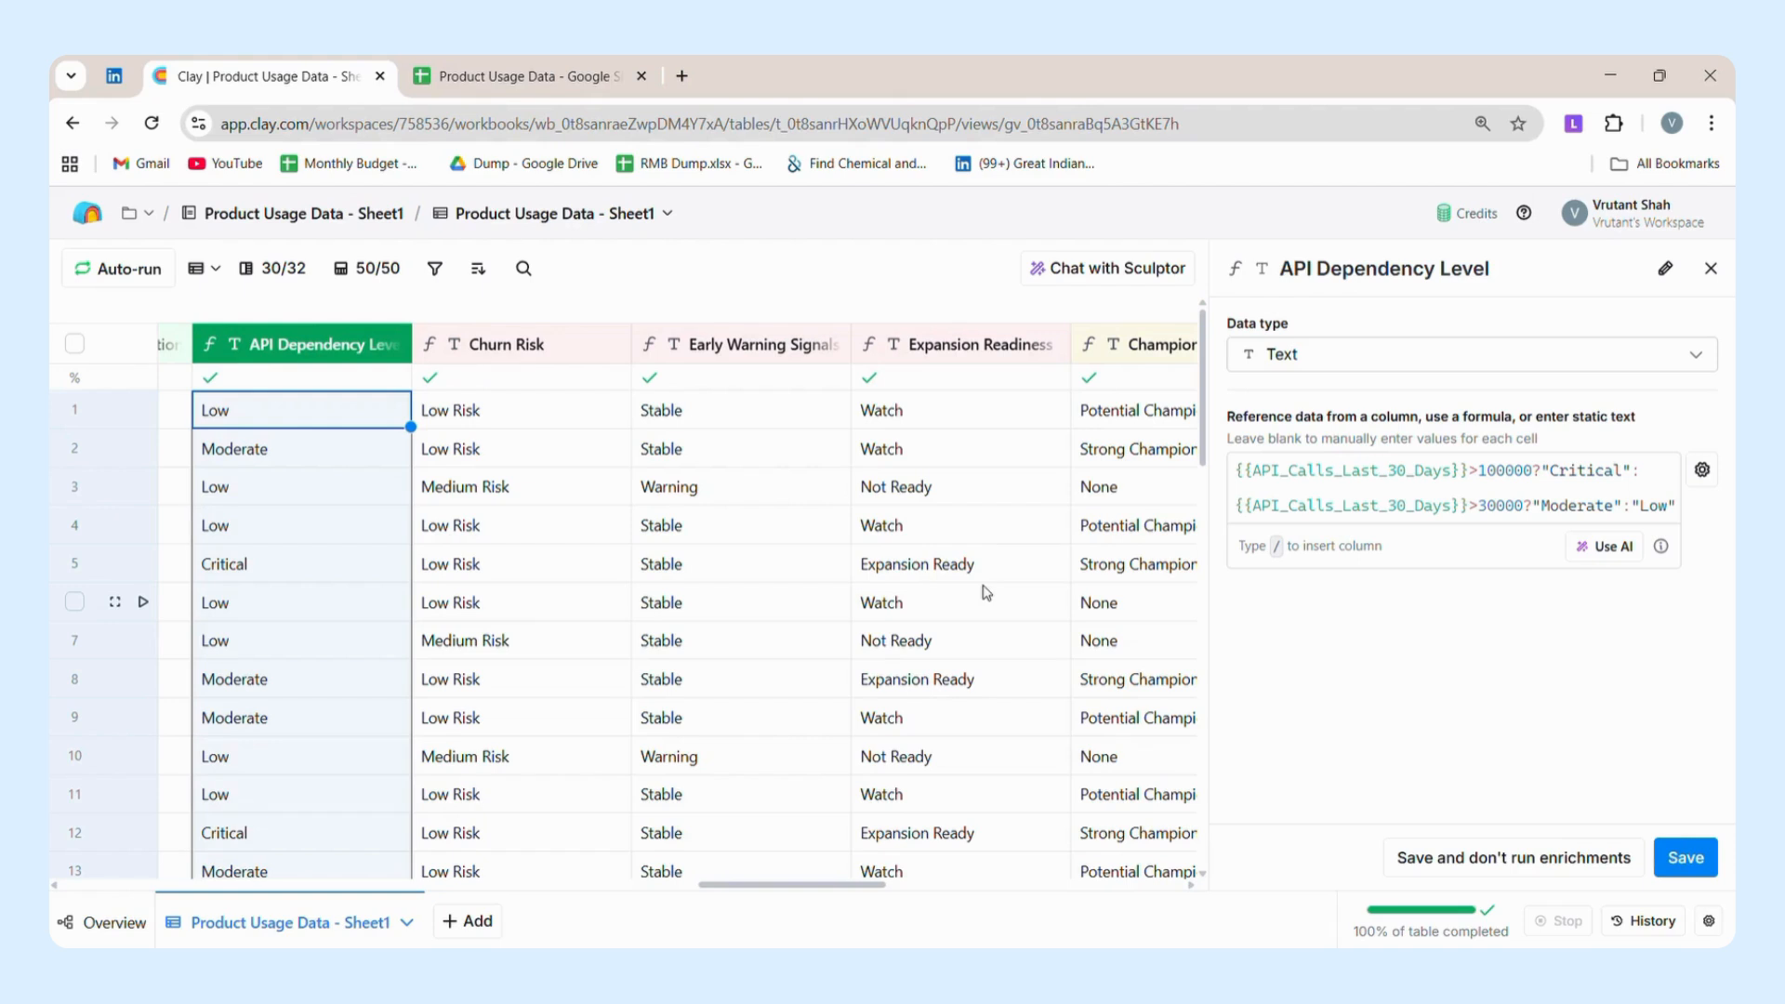
left_click(525, 449)
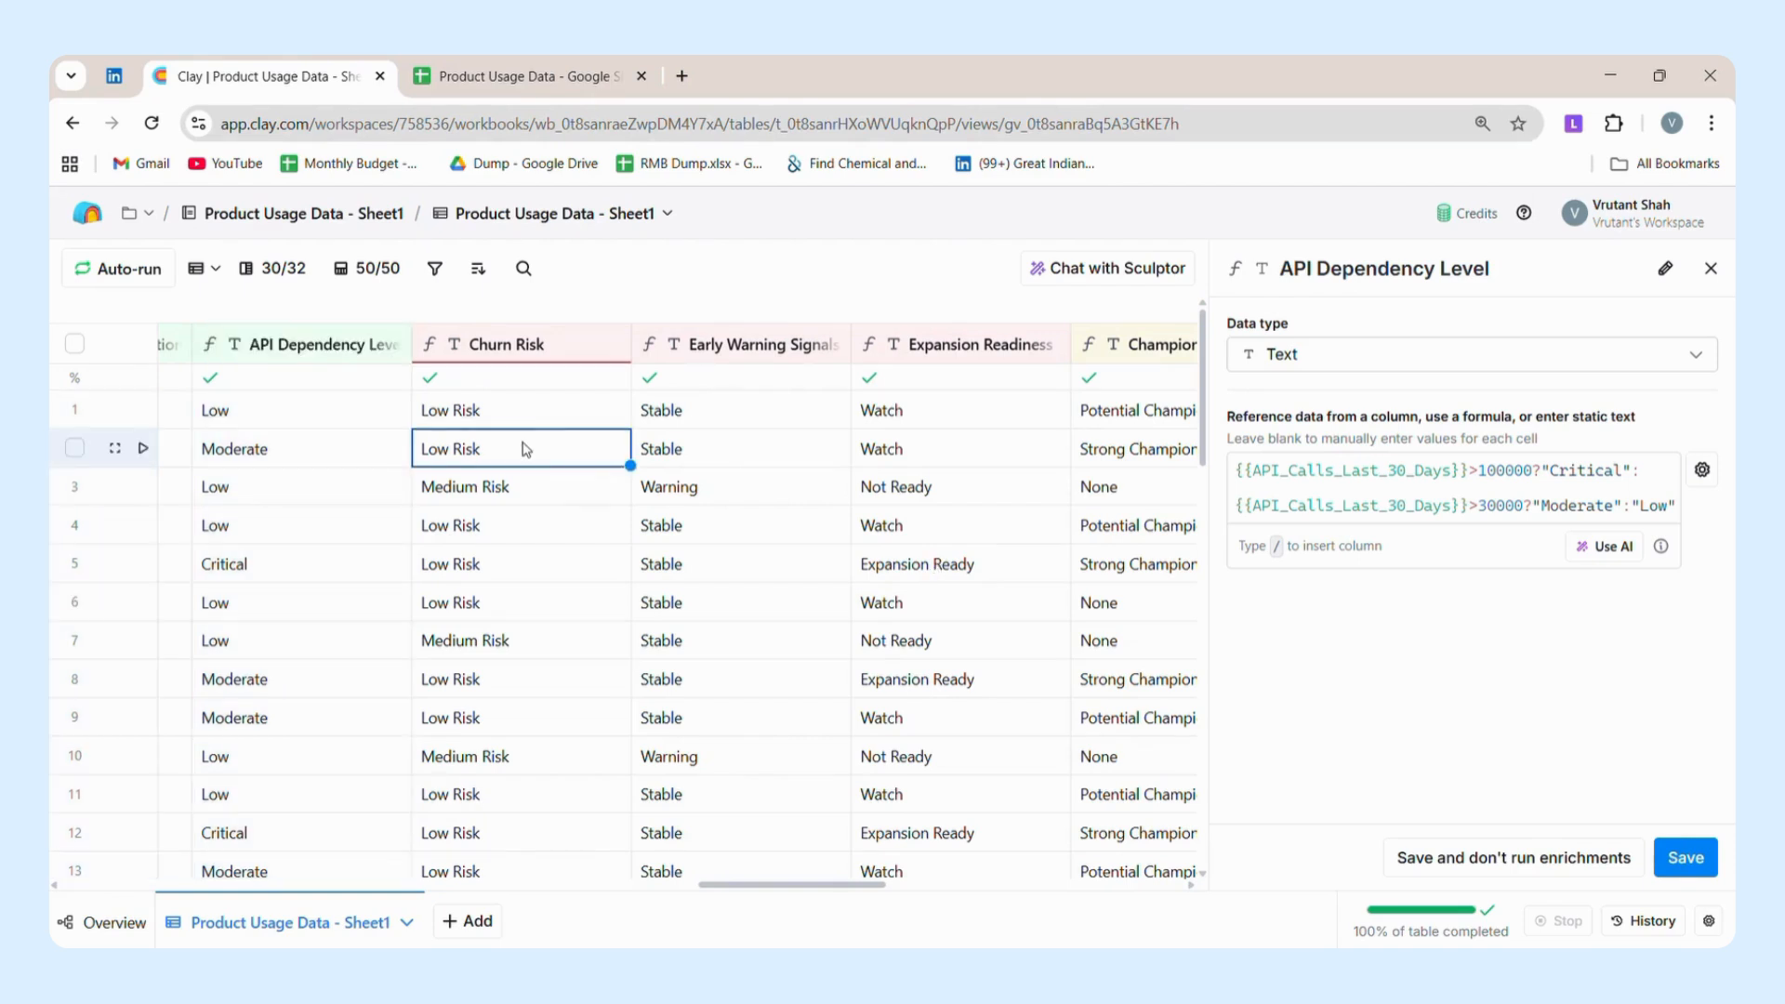
left_click(569, 364)
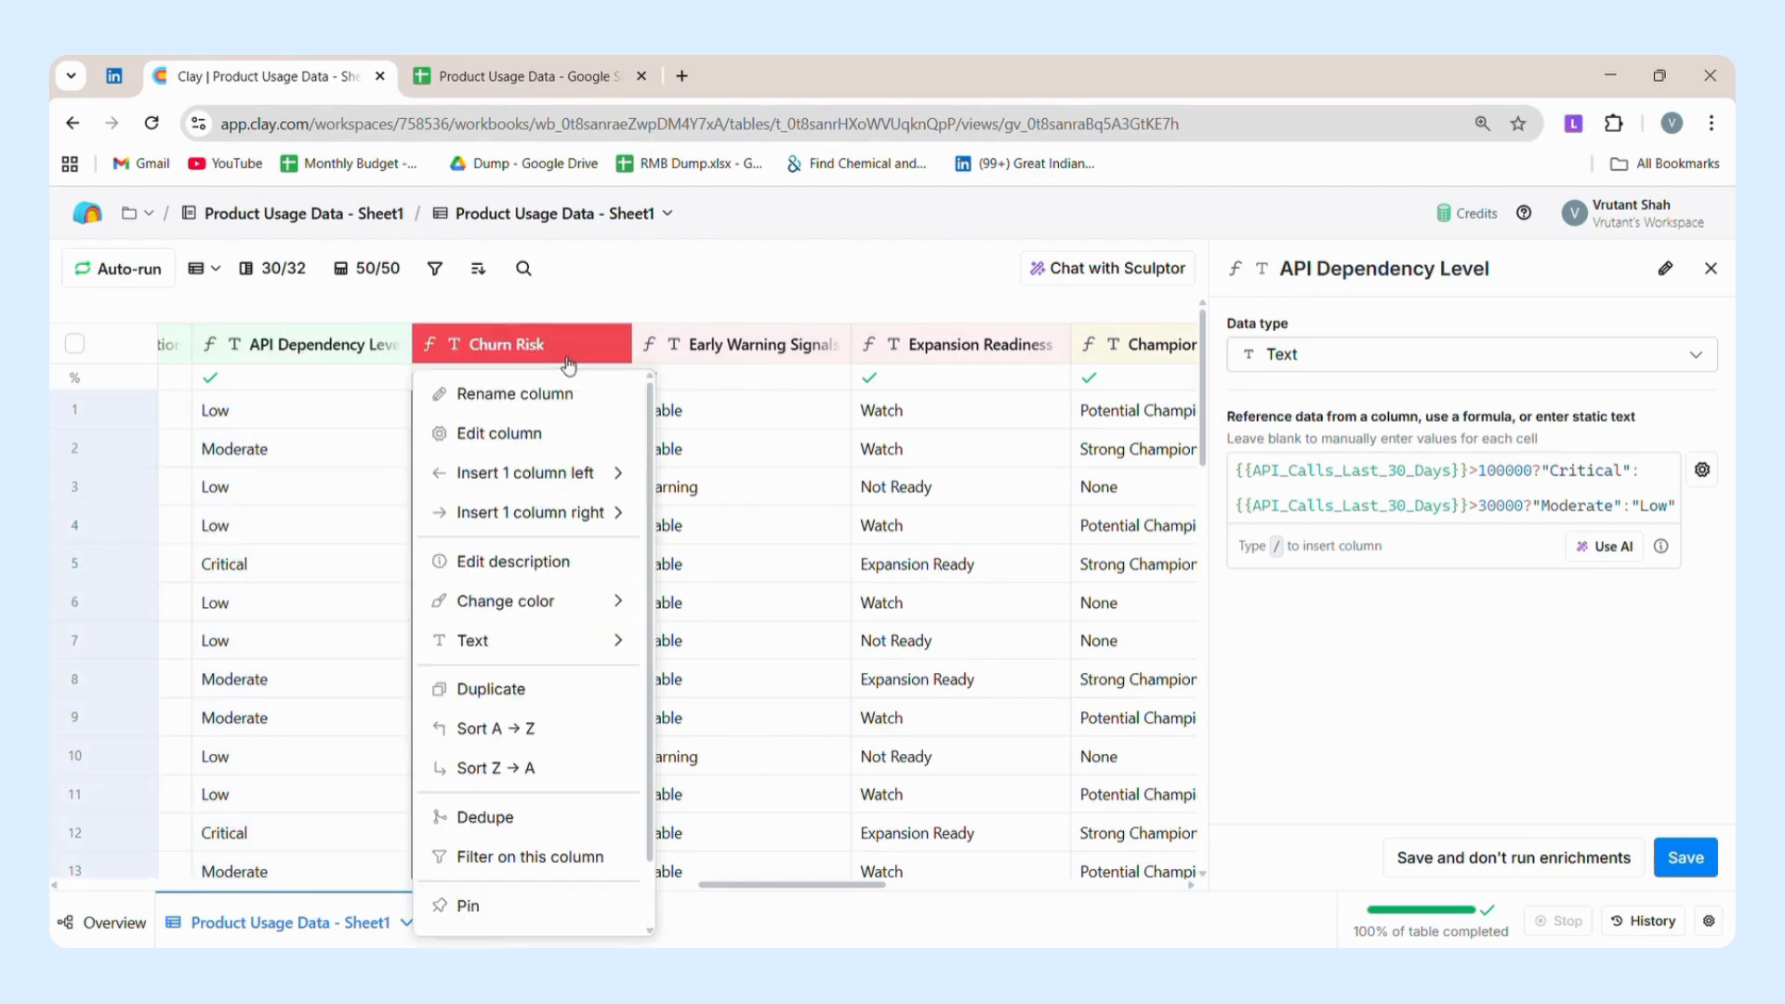
left_click(507, 436)
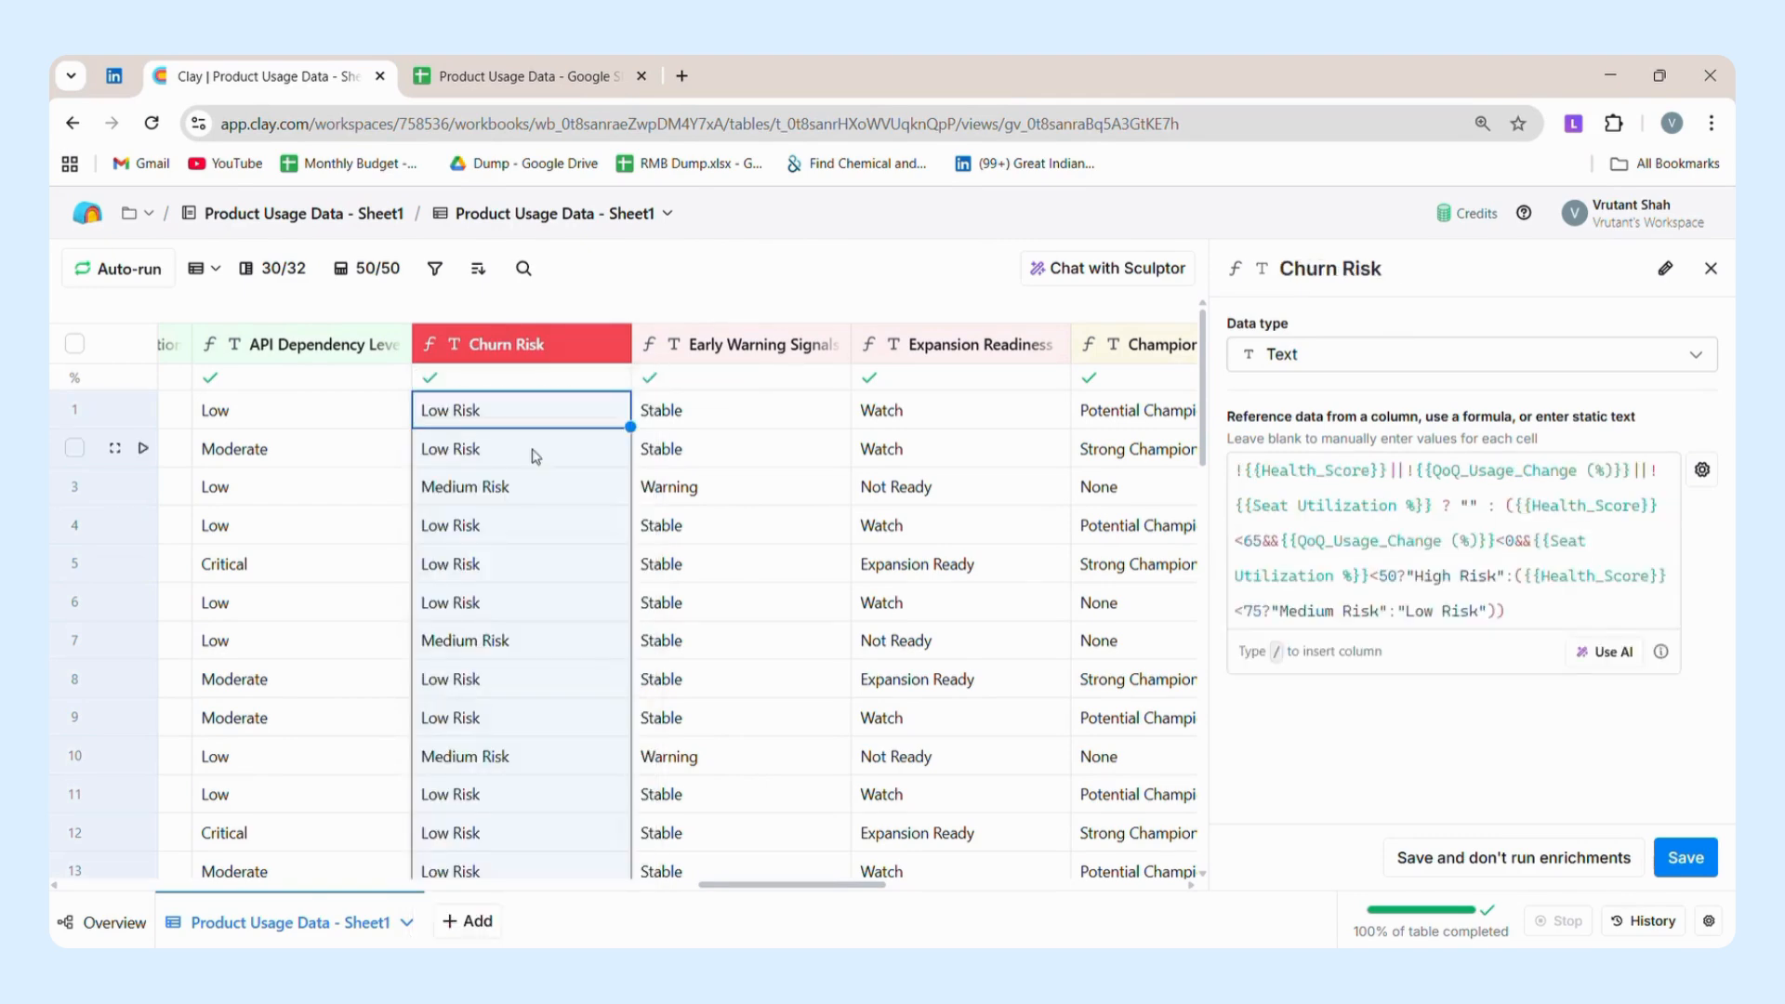
left_click(749, 365)
left_click(917, 372)
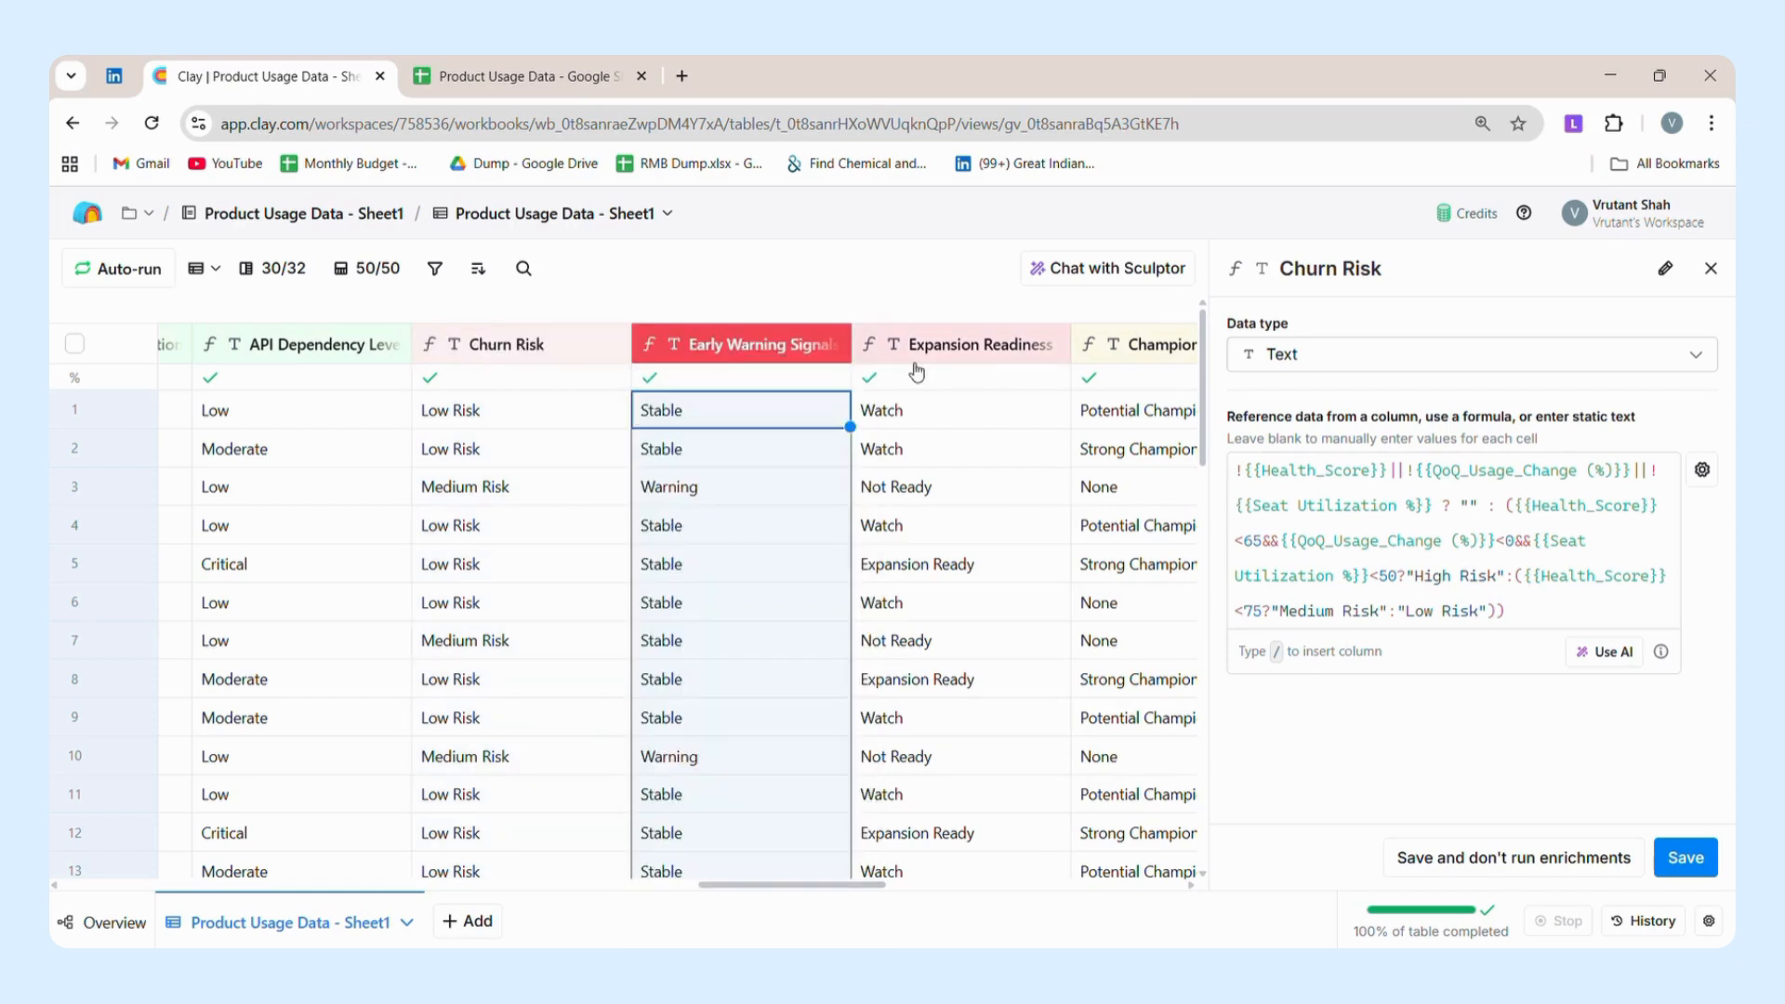
left_click(917, 372)
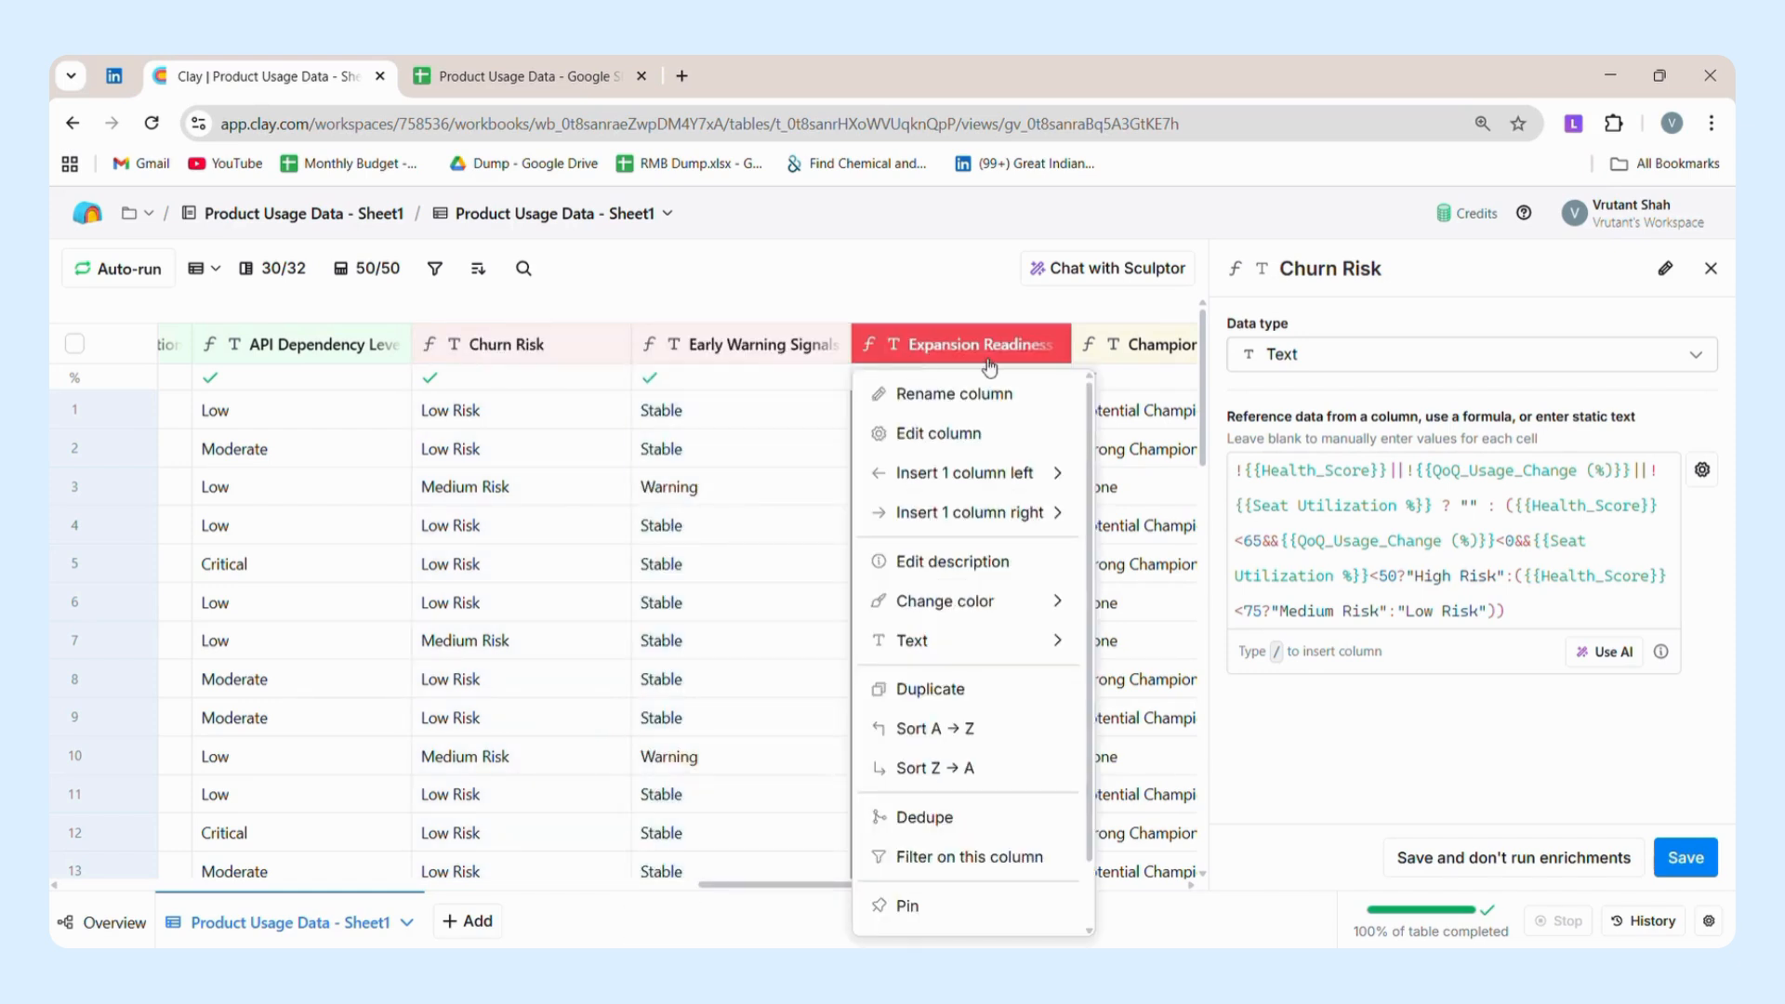
left_click(610, 362)
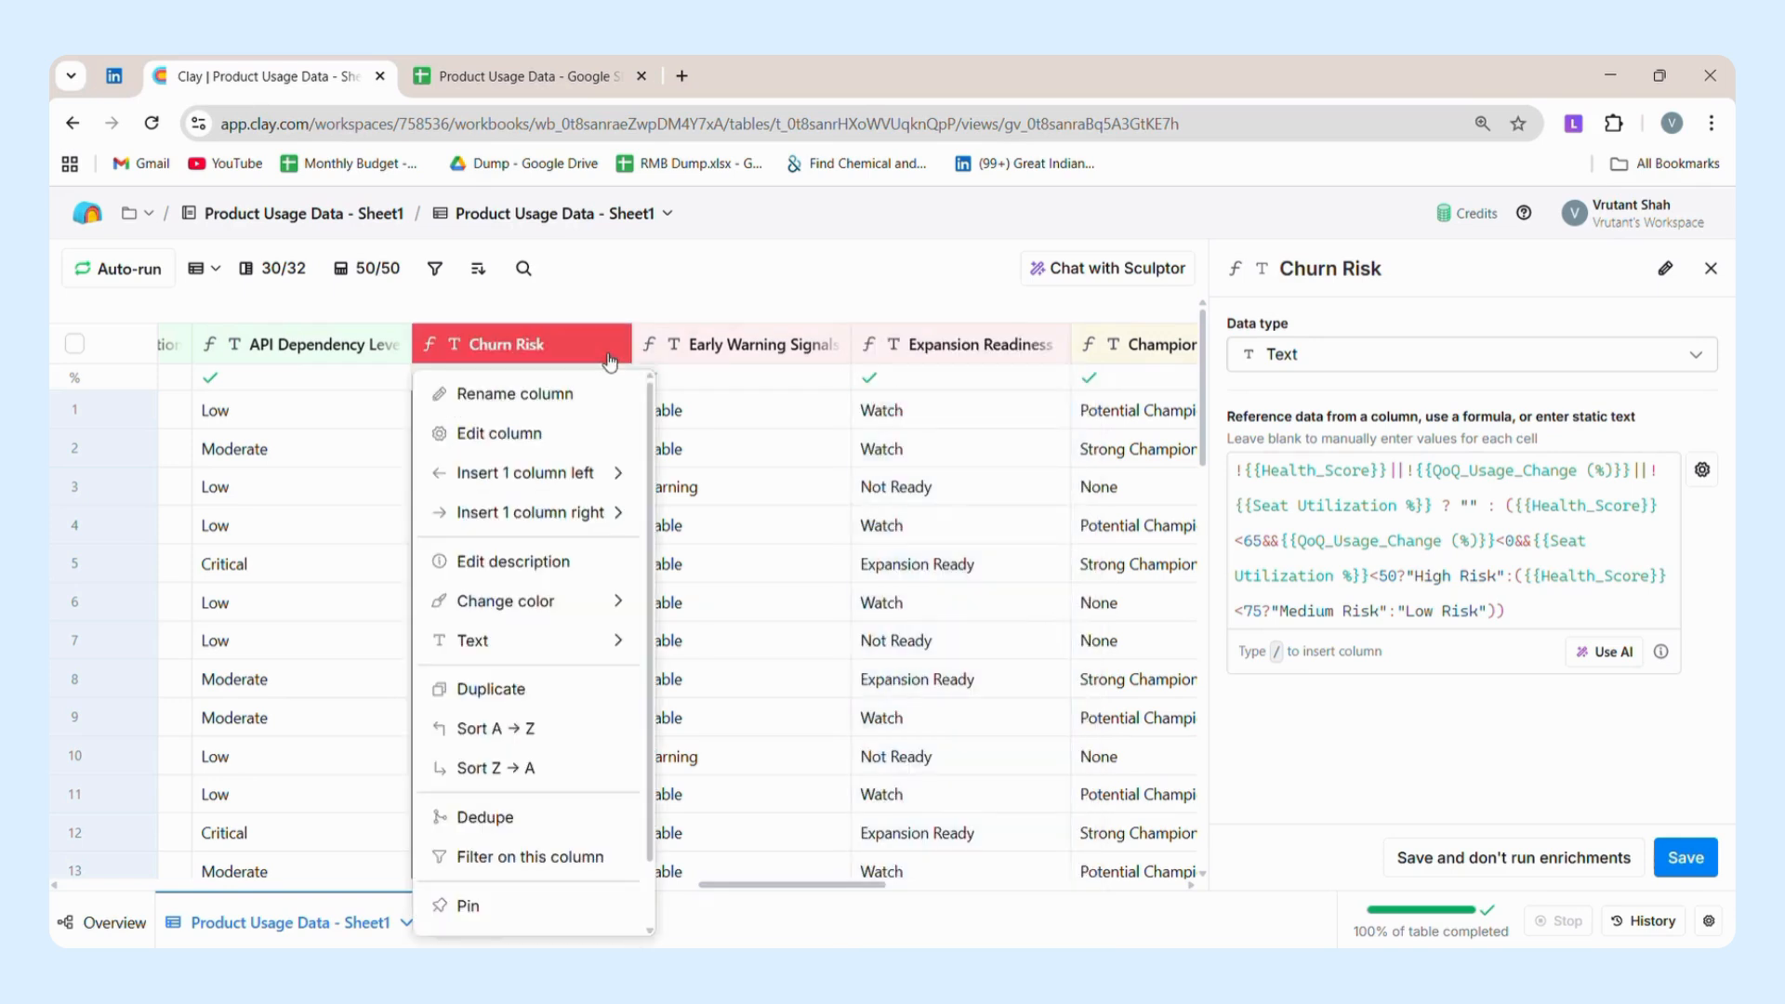
left_click(1438, 550)
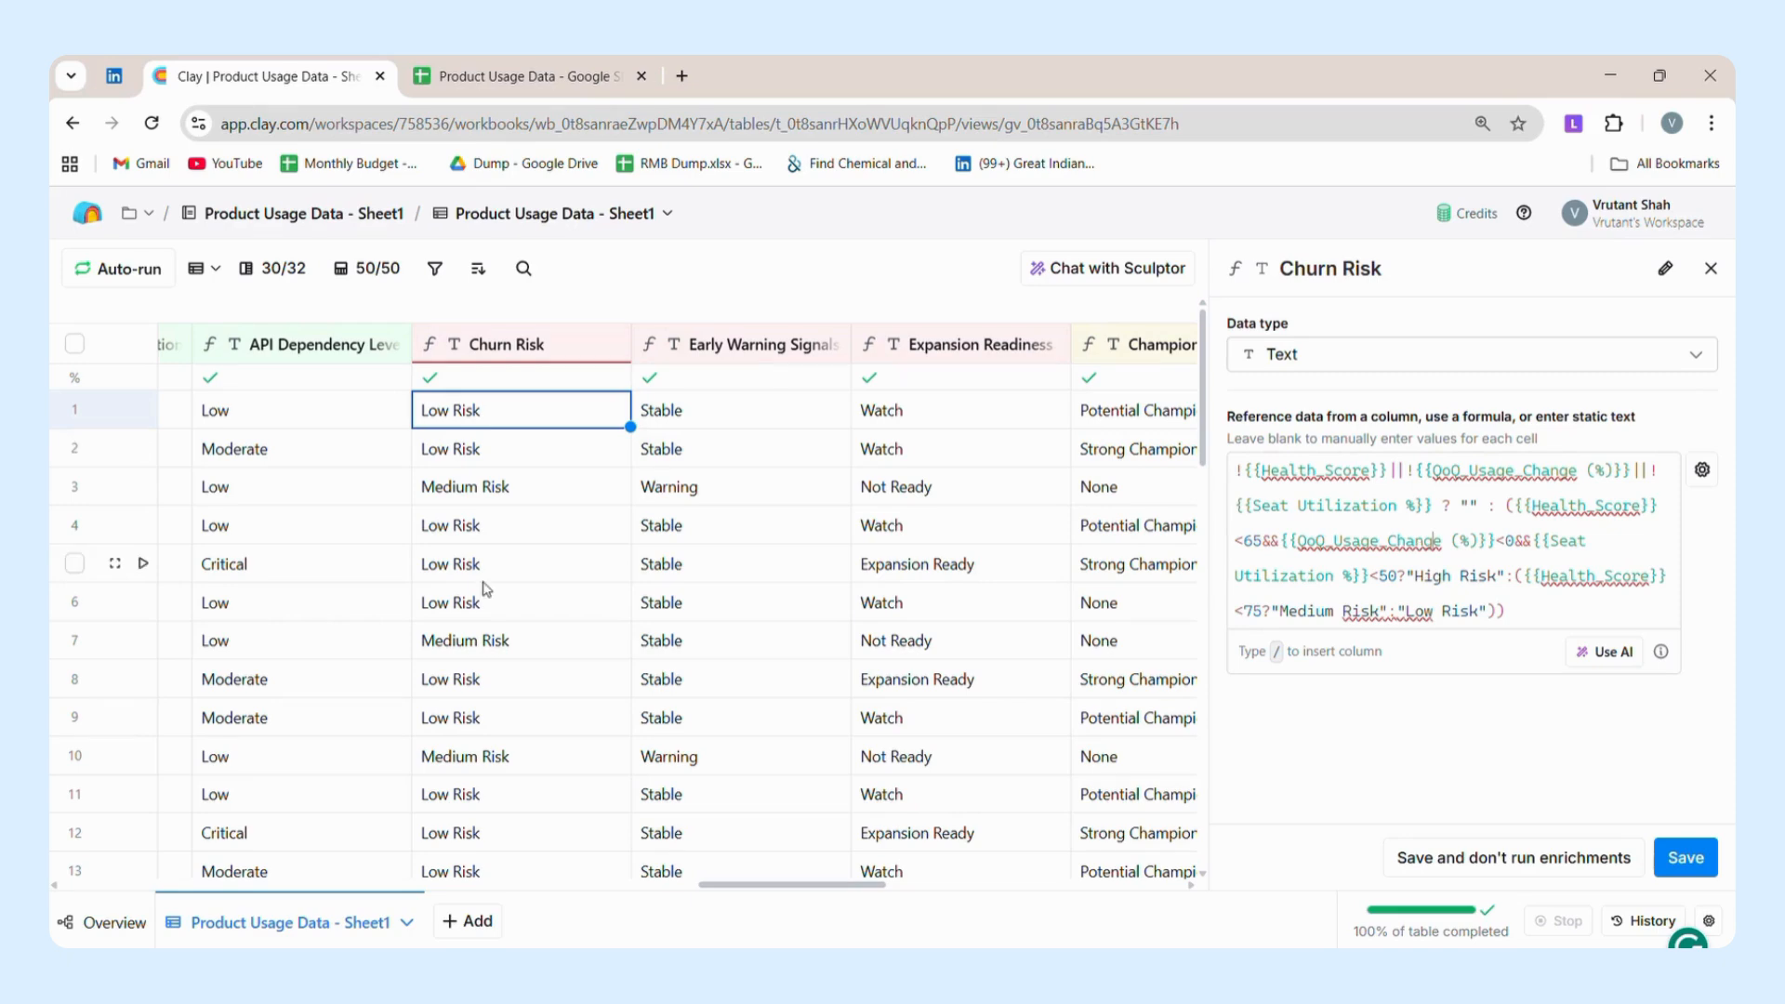
Go through the Churn Risk values row by row from row 2 to row 7.
left_click(605, 455)
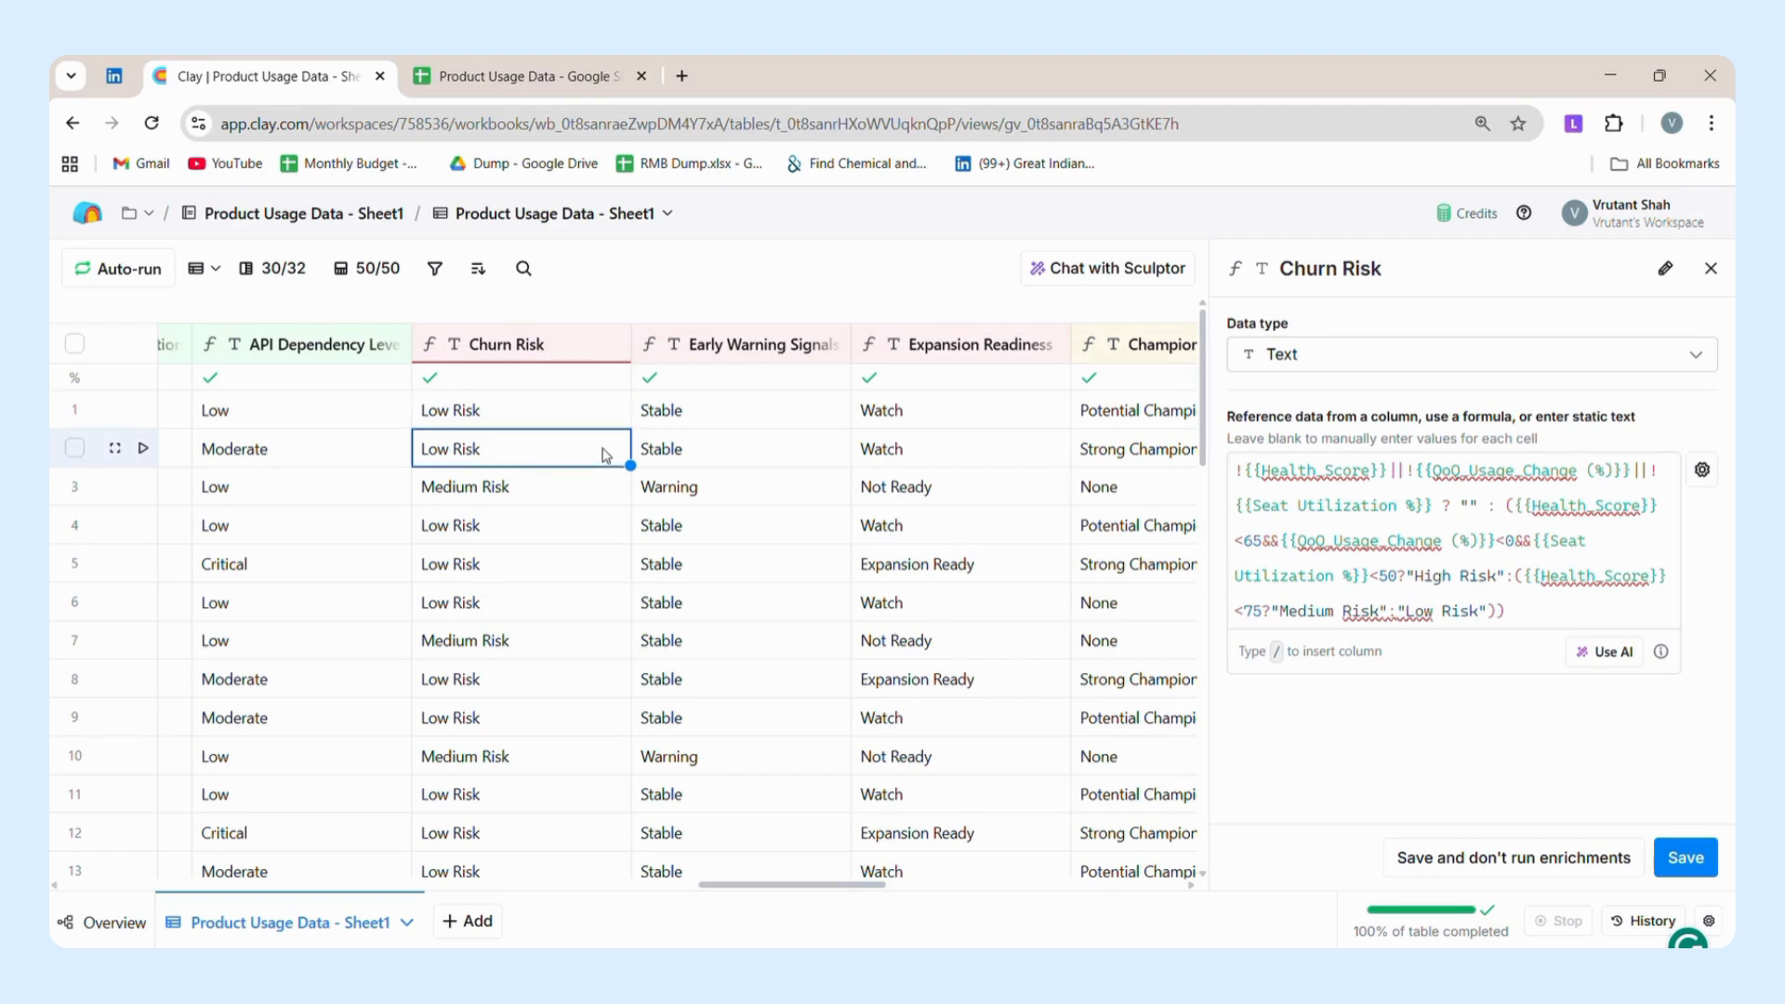
key("Down")
key("Down")
key("Down")
key("Down")
key("Down")
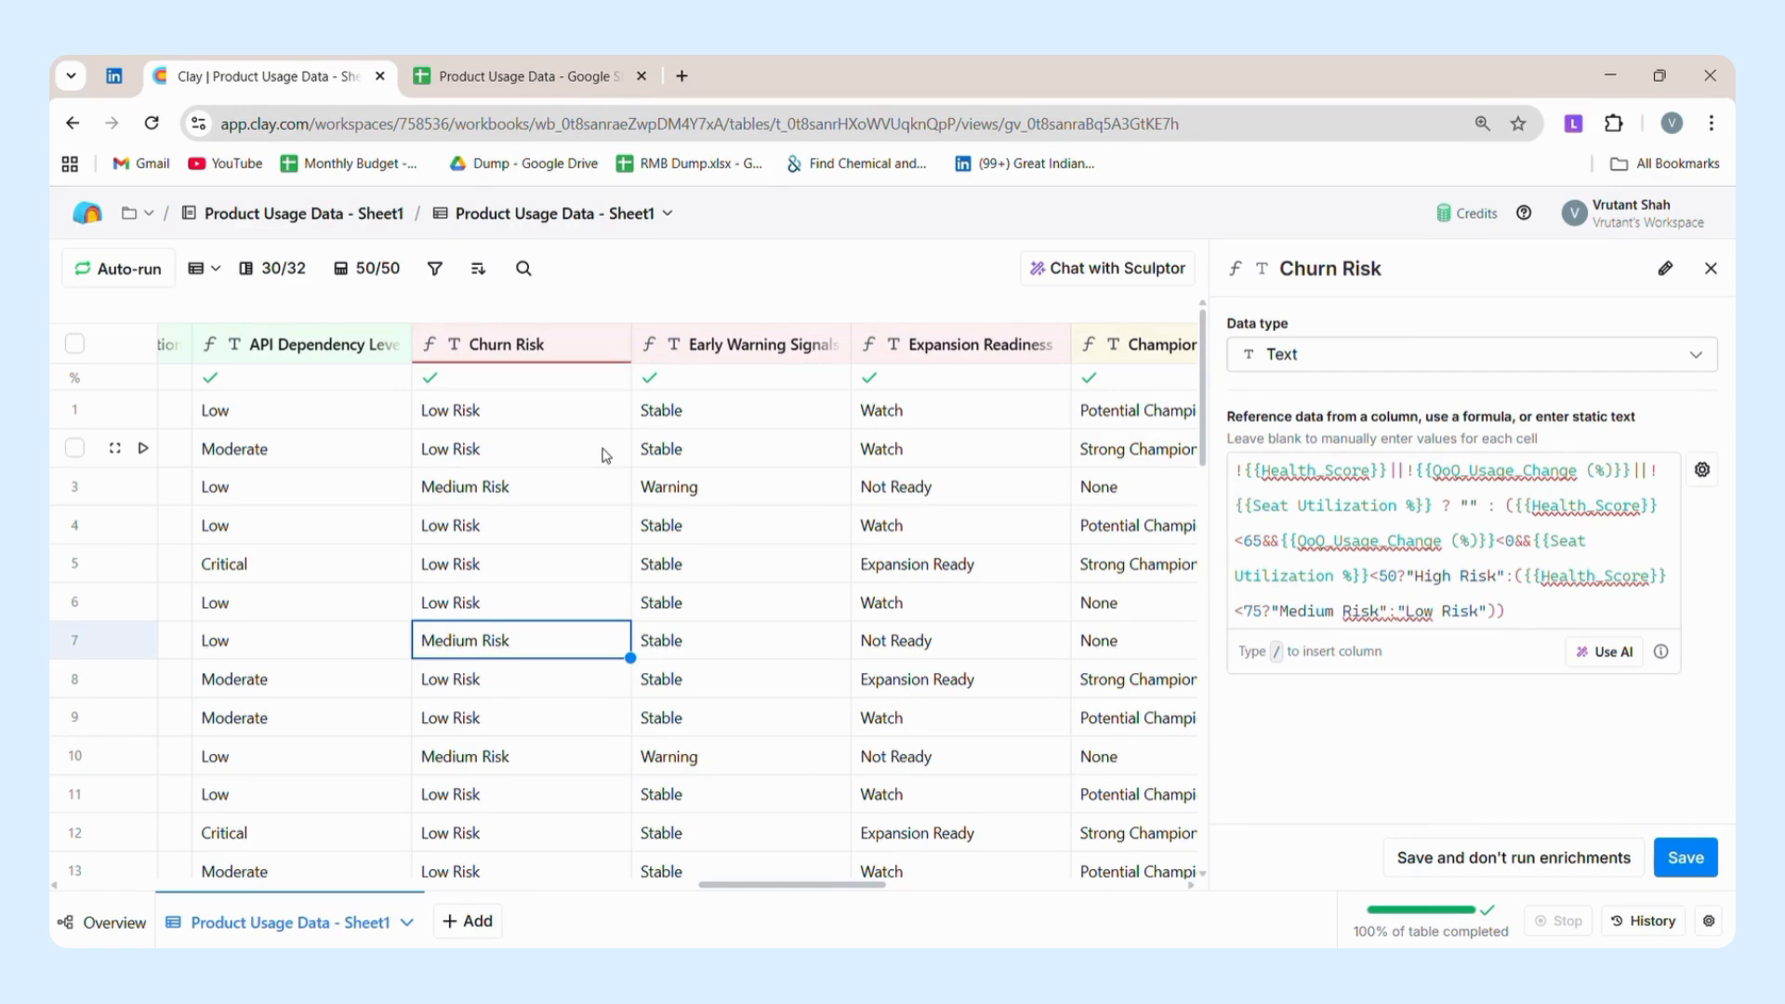
Open the Early Warning Signals column's settings to review its formula, and check the result in row 3.
left_click(762, 367)
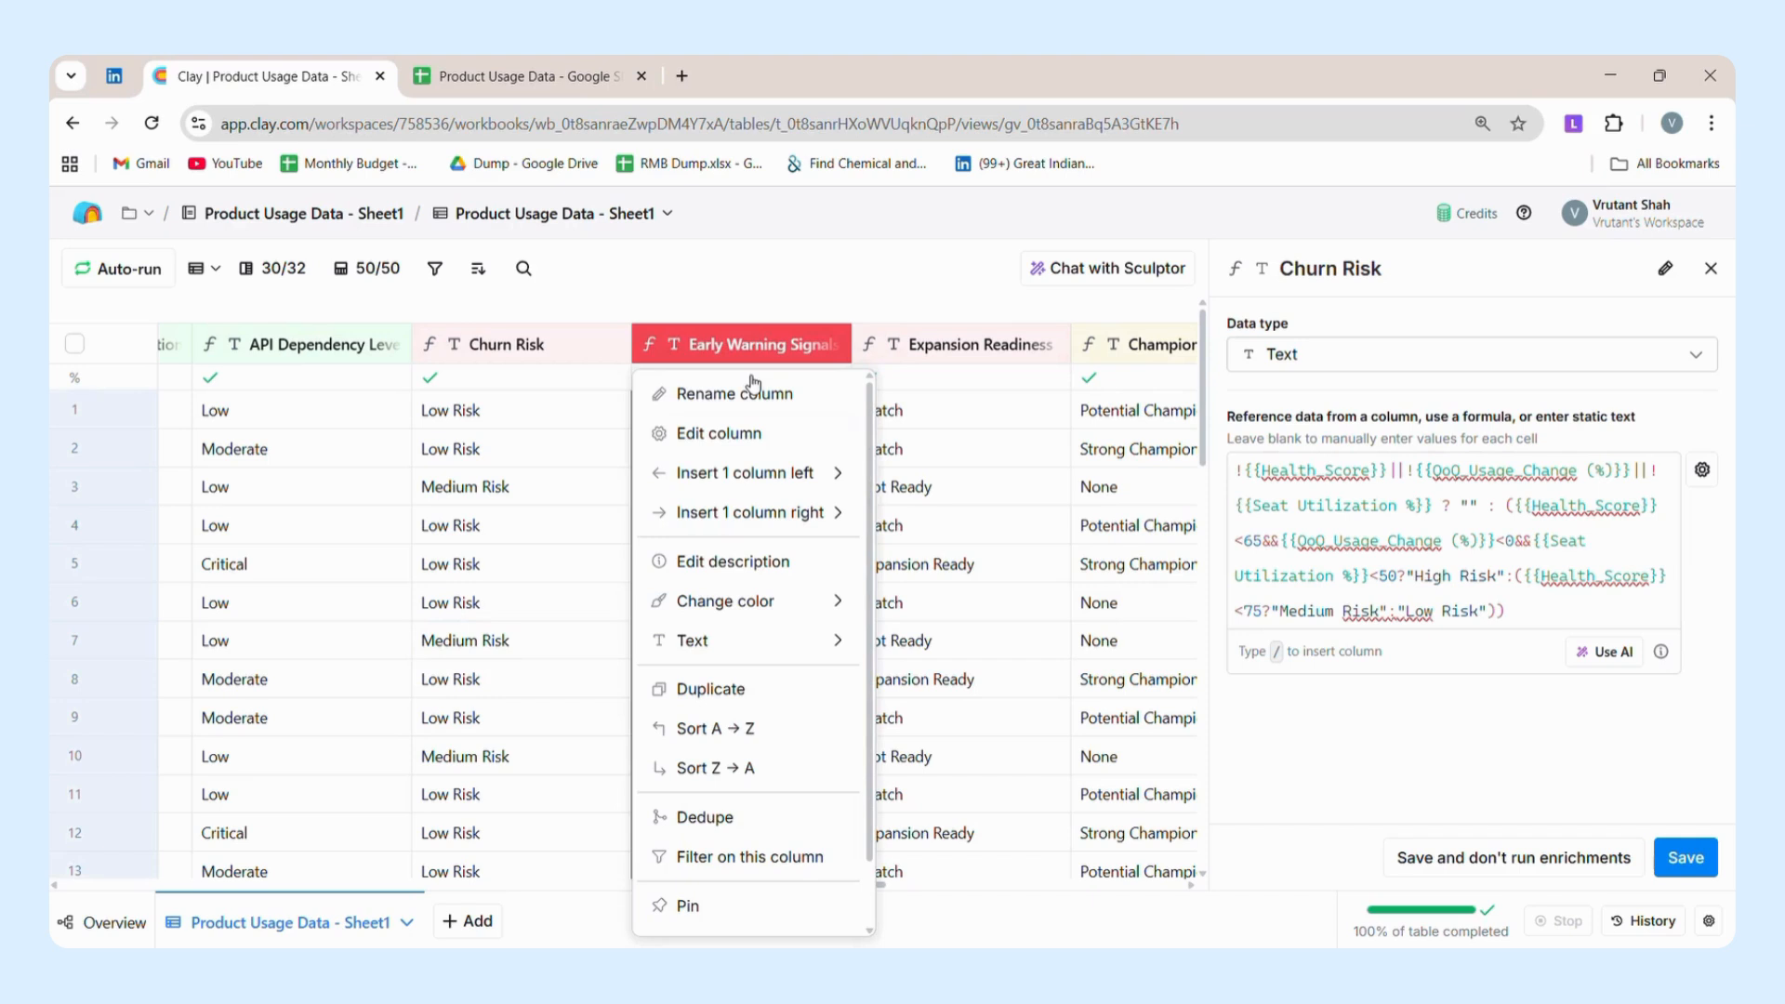
left_click(723, 435)
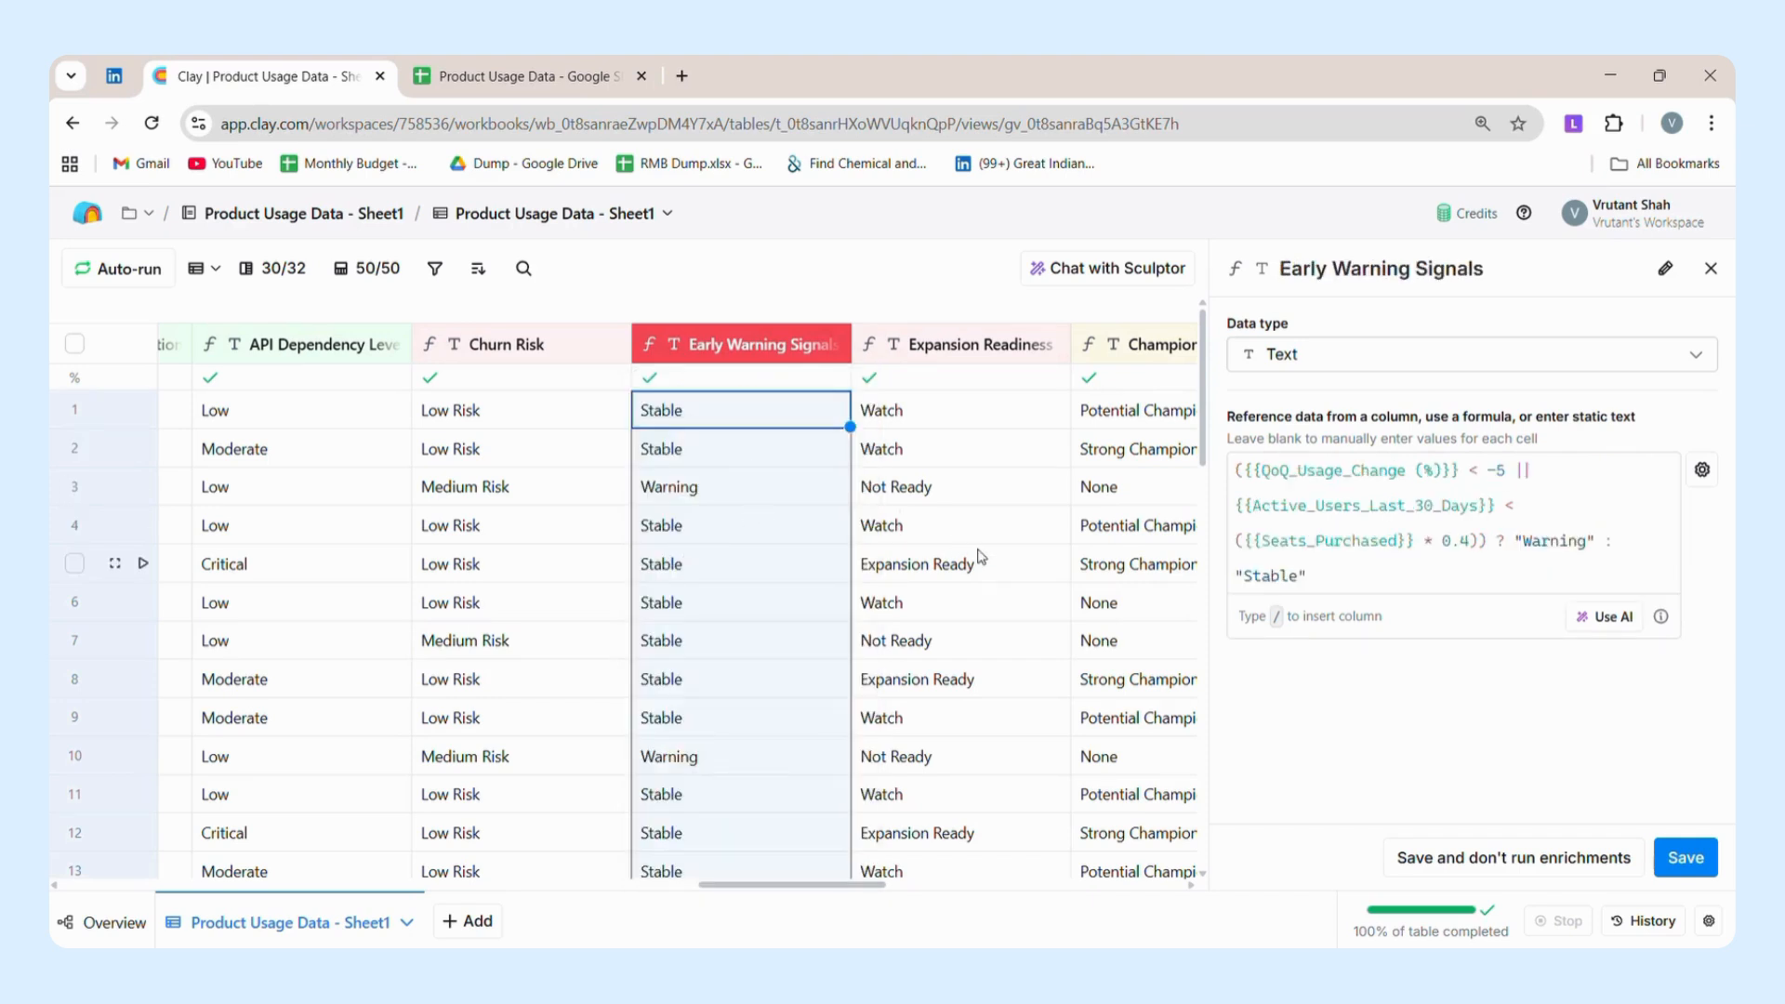
left_click(760, 503)
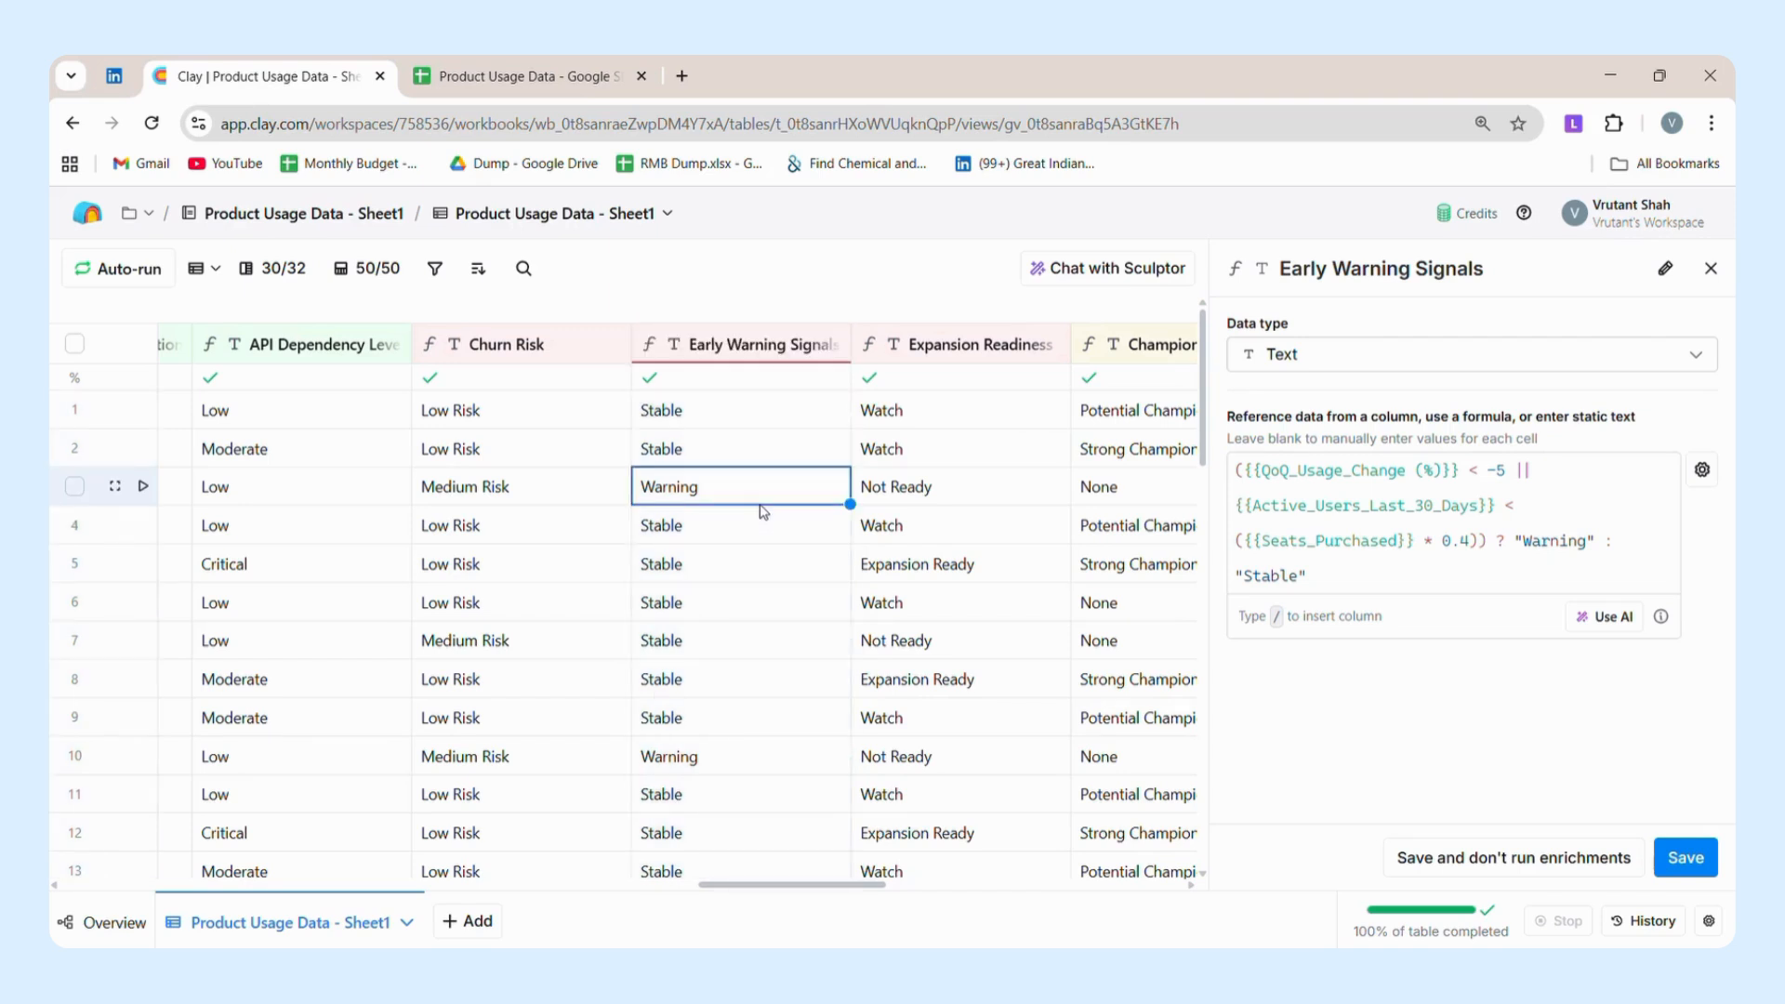
Open the Expansion Readiness column's settings and compare its formula with the source columns it references, such as Seat Utilization %.
scroll(760, 510, "right", 3)
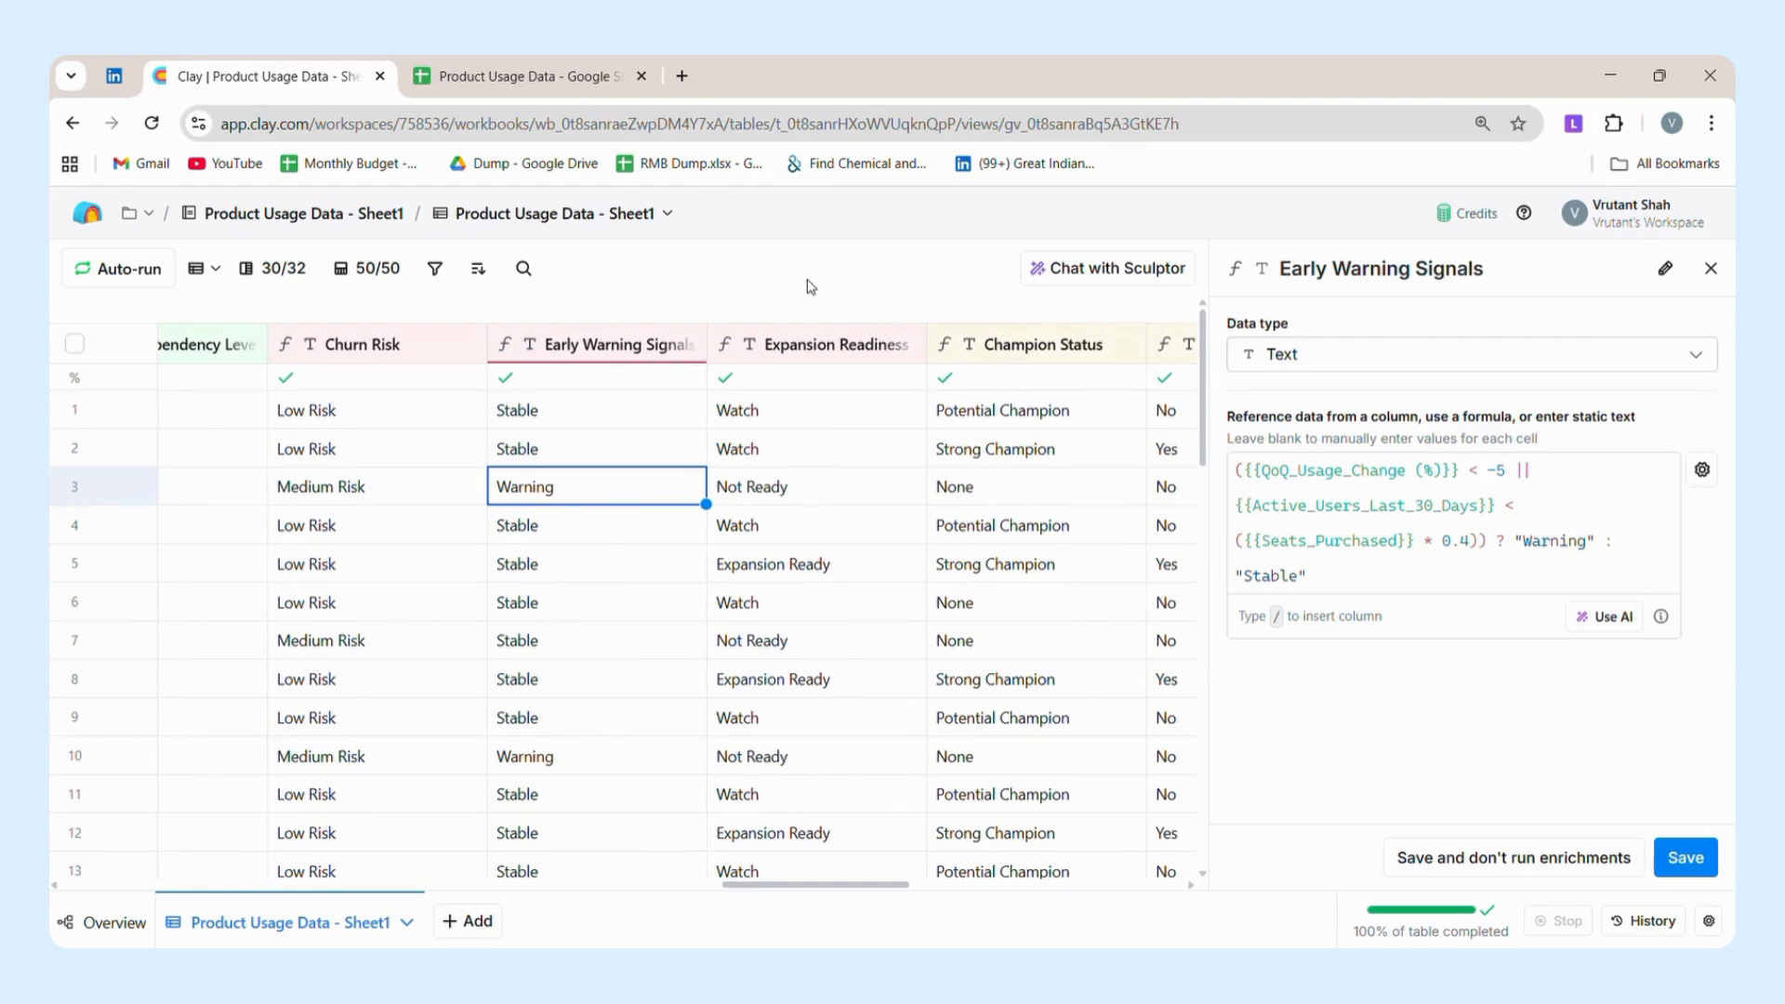
left_click(806, 352)
left_click(787, 432)
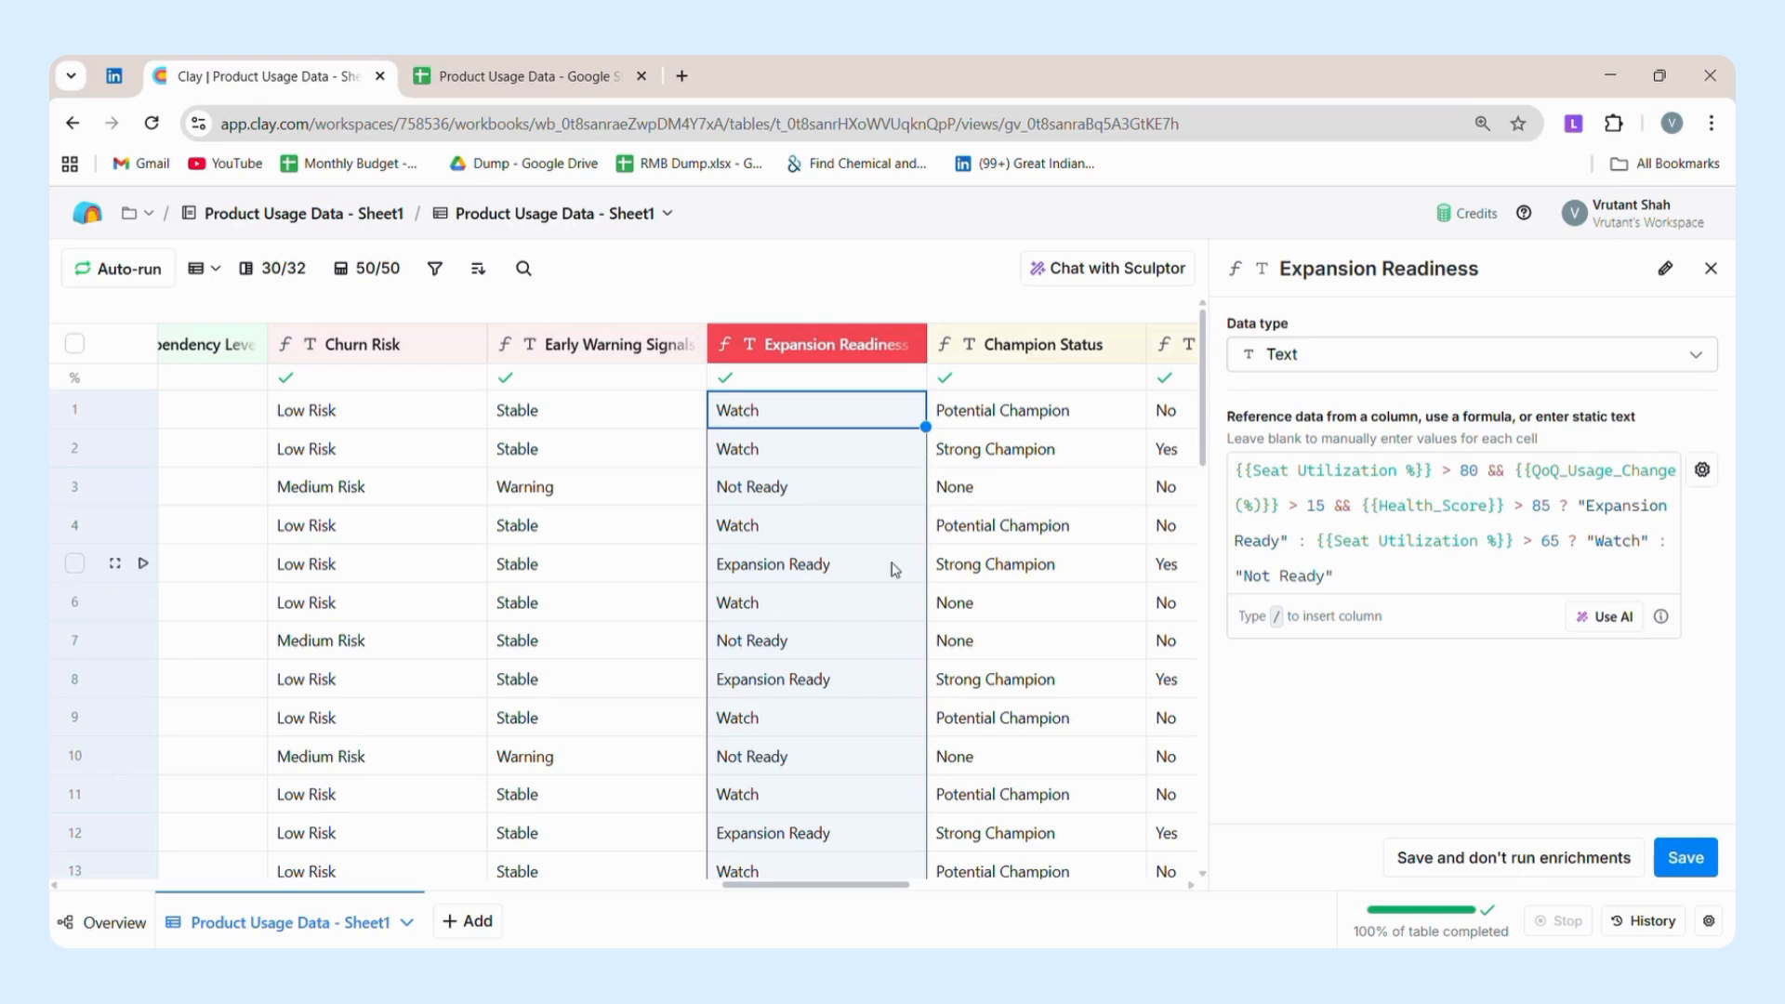
scroll(895, 569, "left", 10)
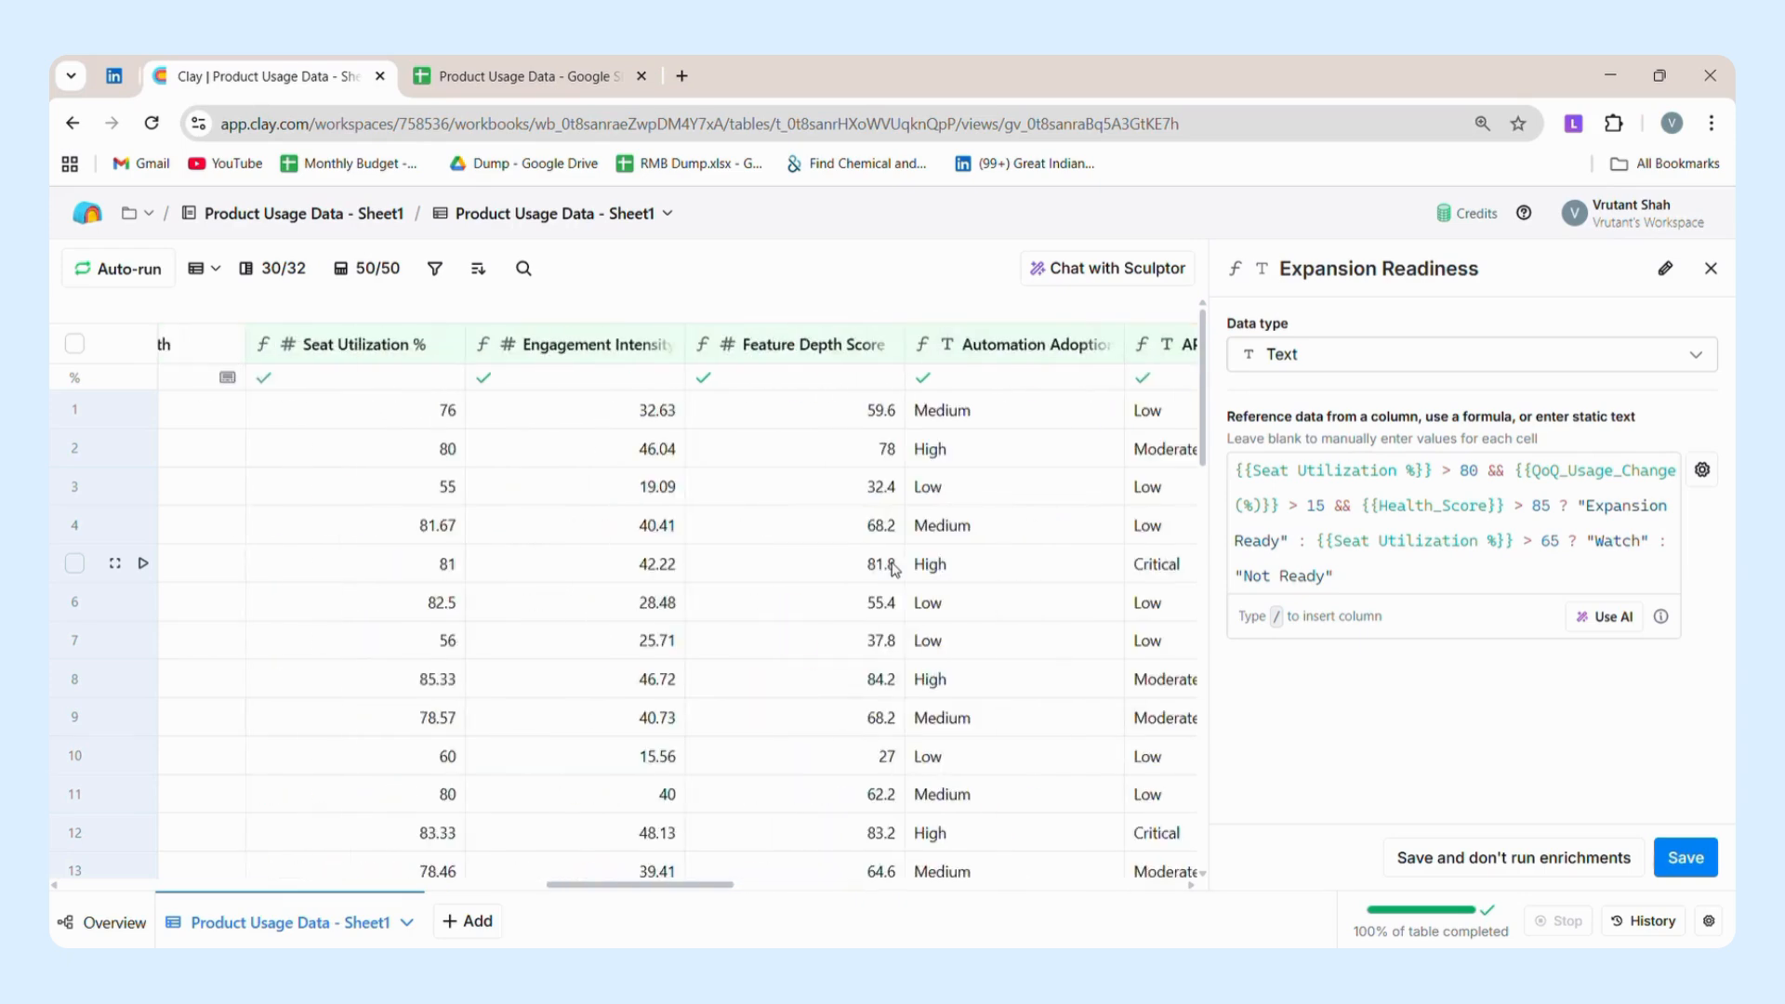
scroll(896, 569, "left", 2)
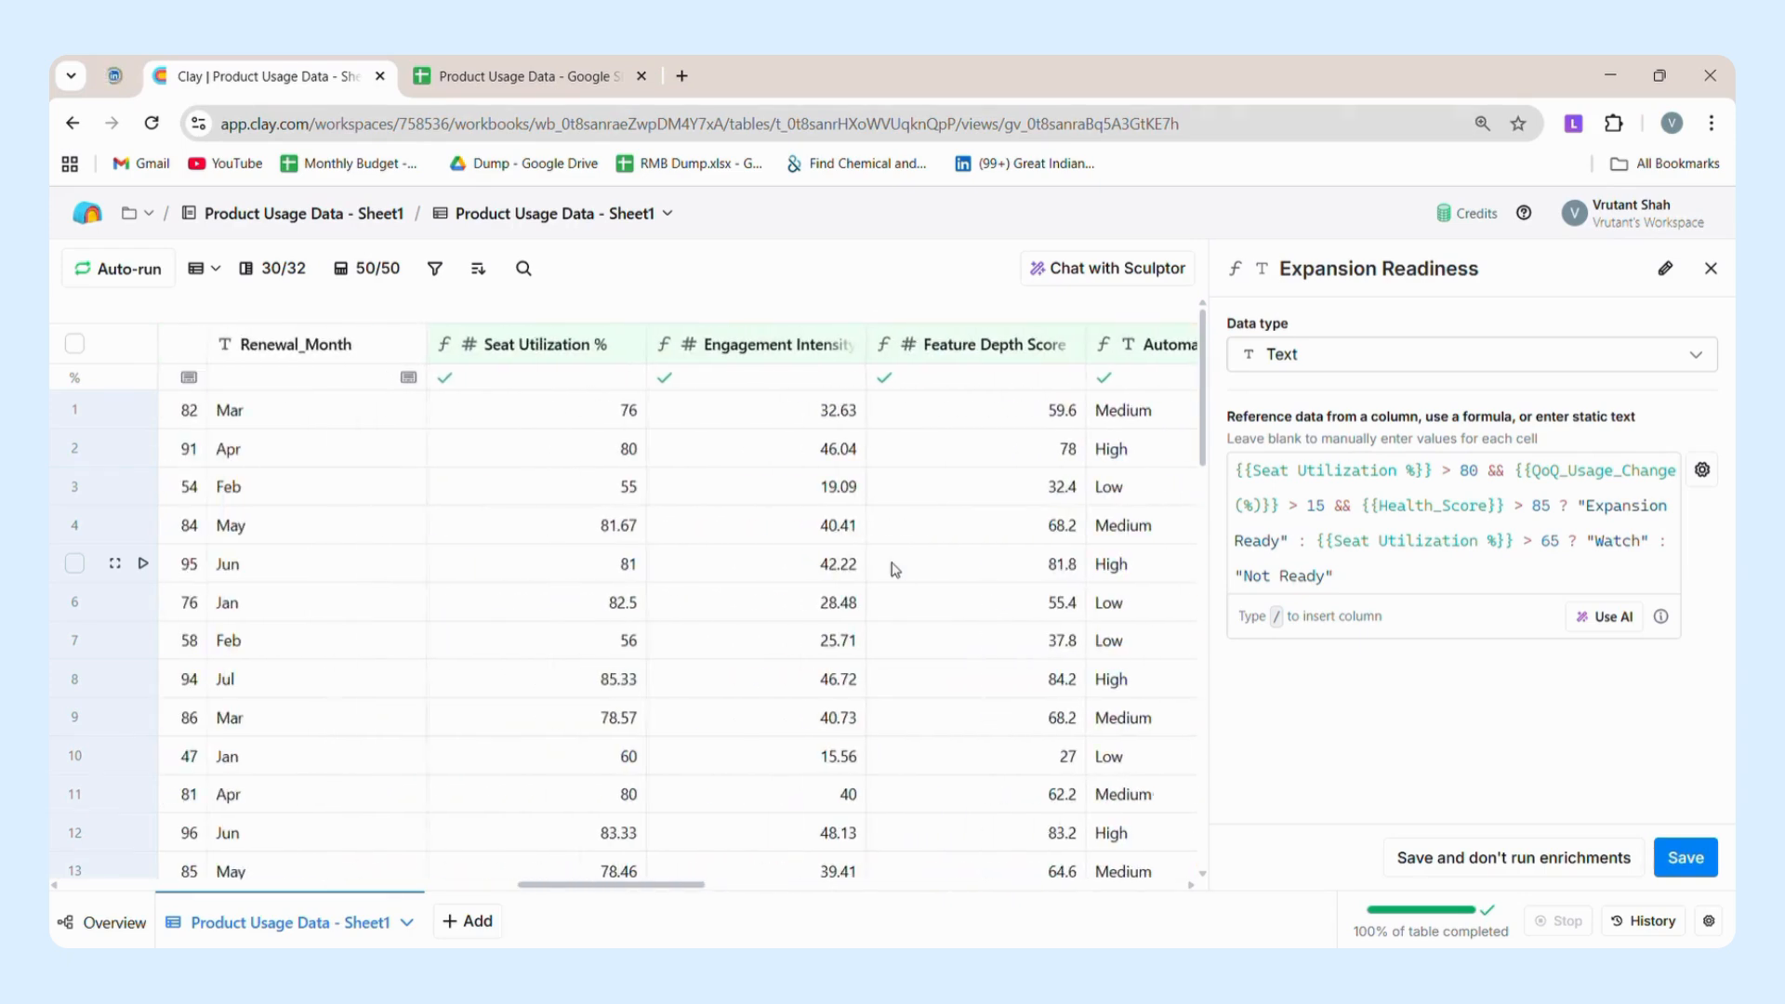
scroll(895, 569, "right", 12)
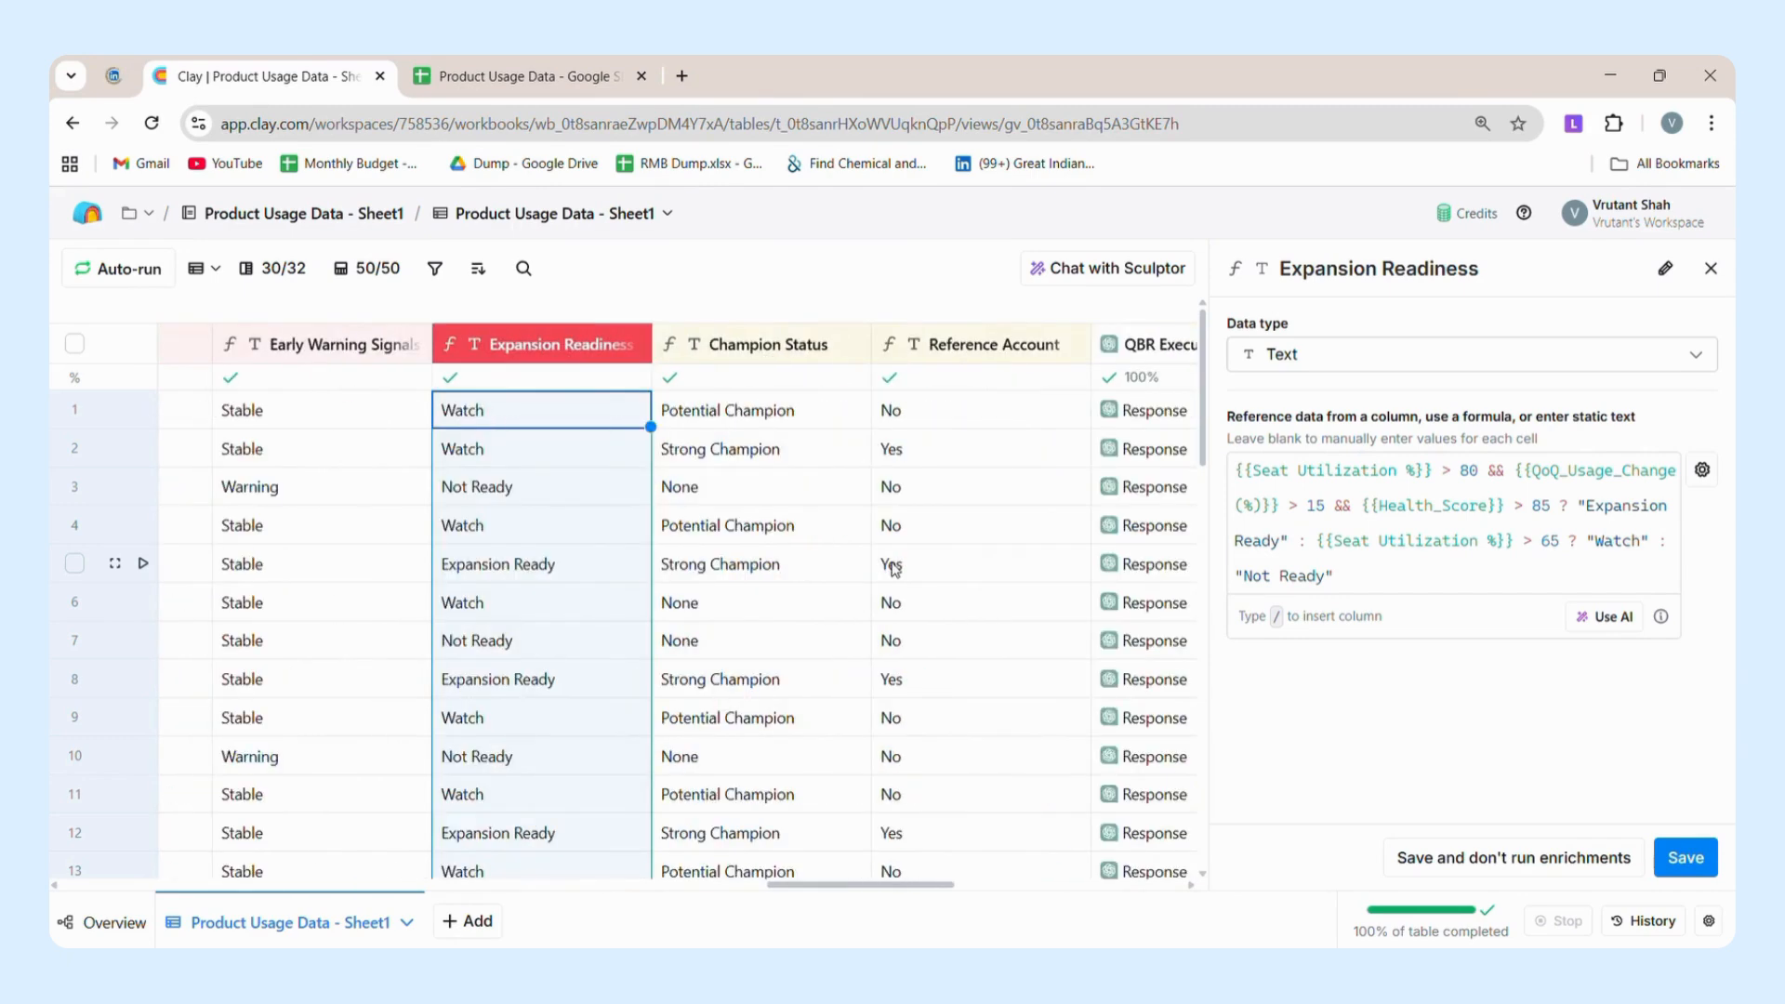
Select row 5 and examine its values across the columns behind its Expansion Readiness result.
left_click(627, 571)
scroll(626, 569, "left", 1)
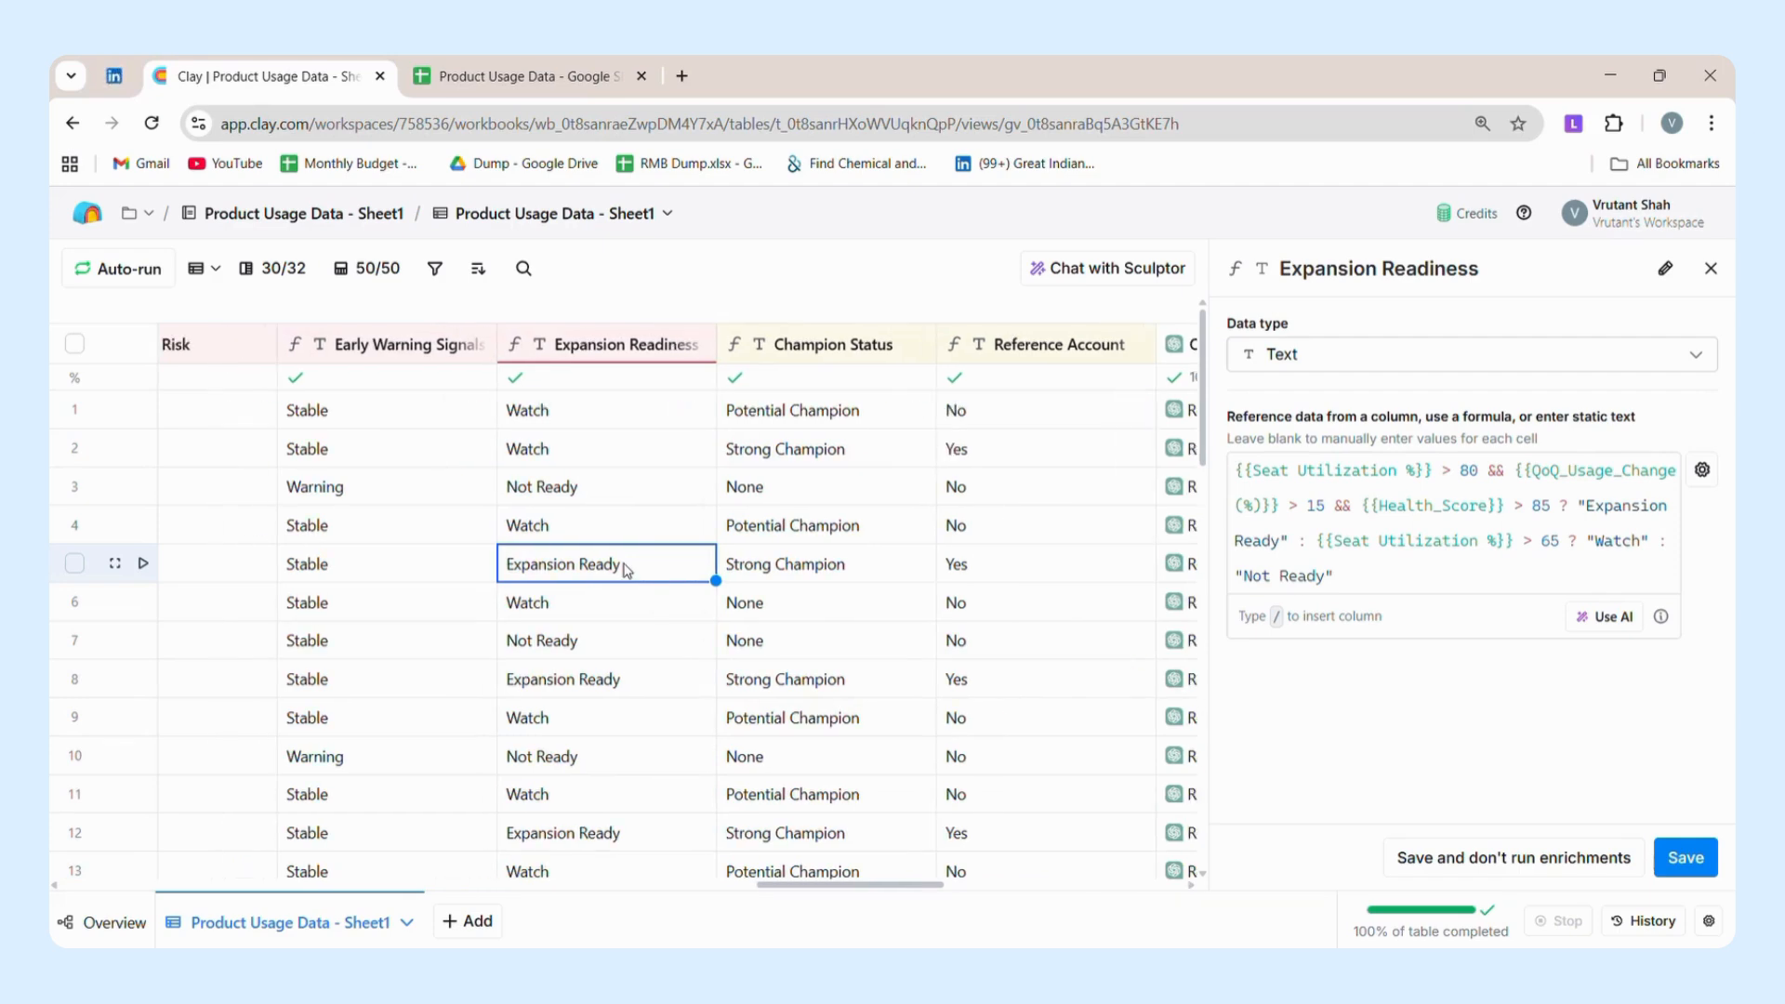
left_click(74, 563)
scroll(71, 564, "left", 5)
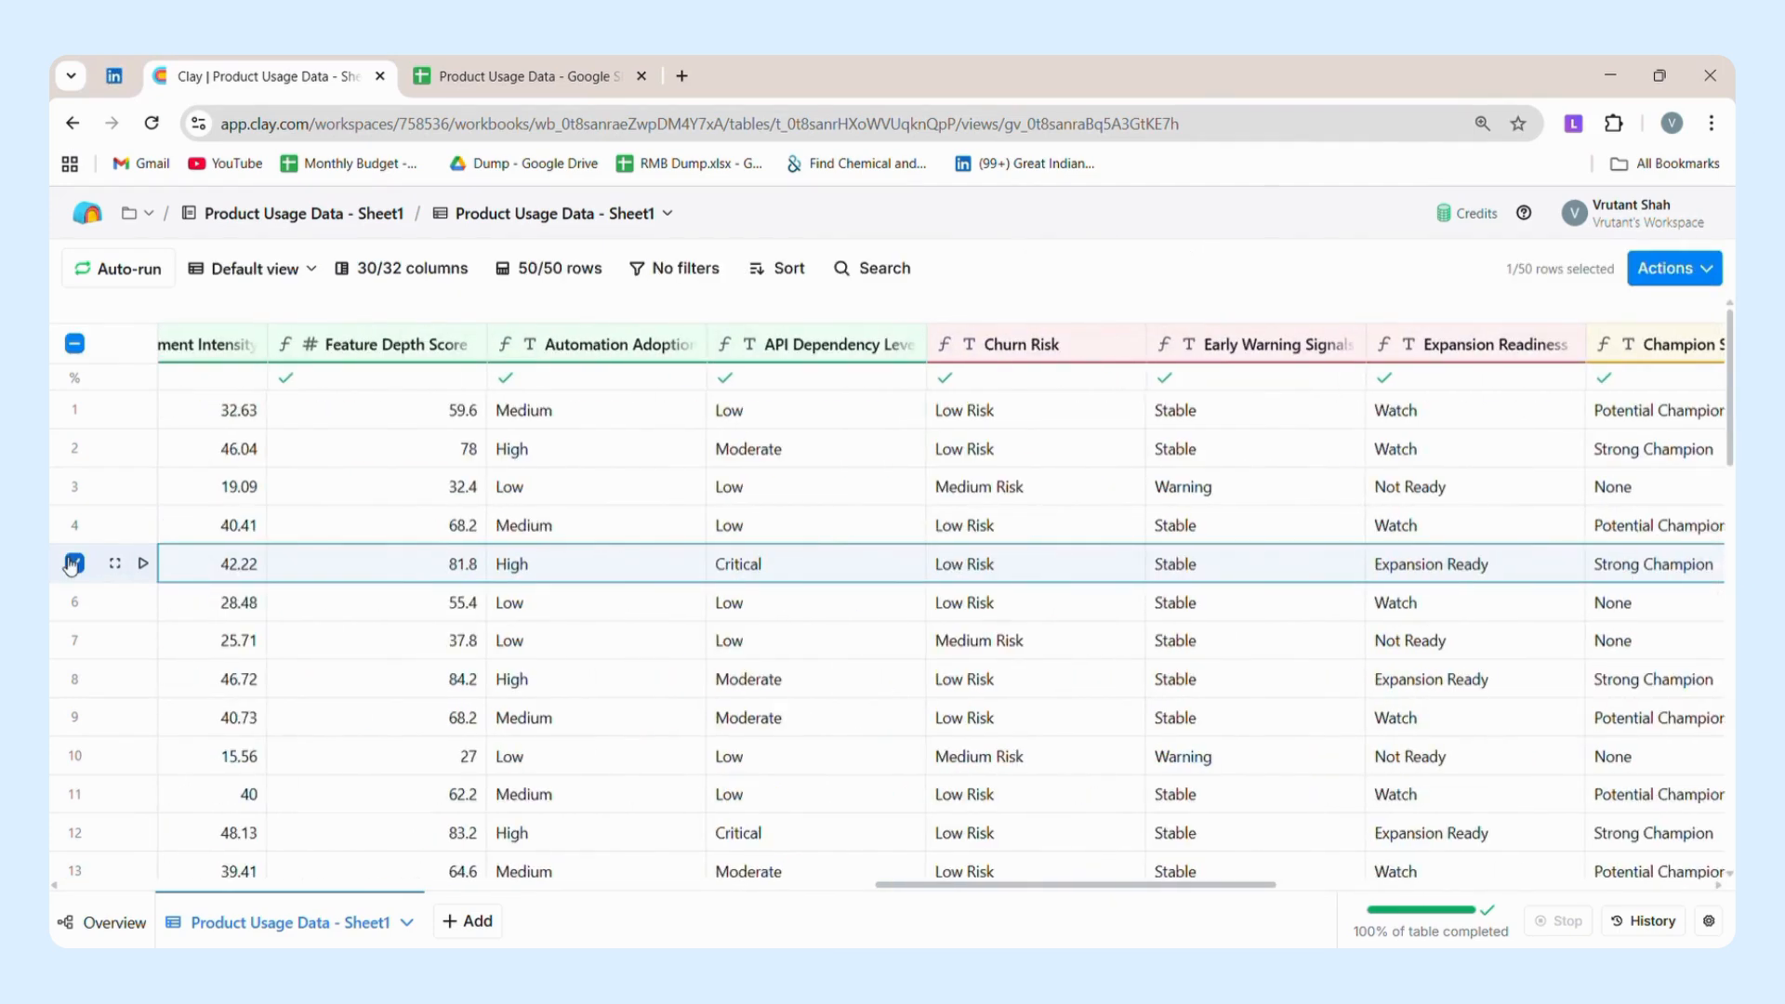
scroll(71, 564, "left", 3)
scroll(71, 564, "right", 5)
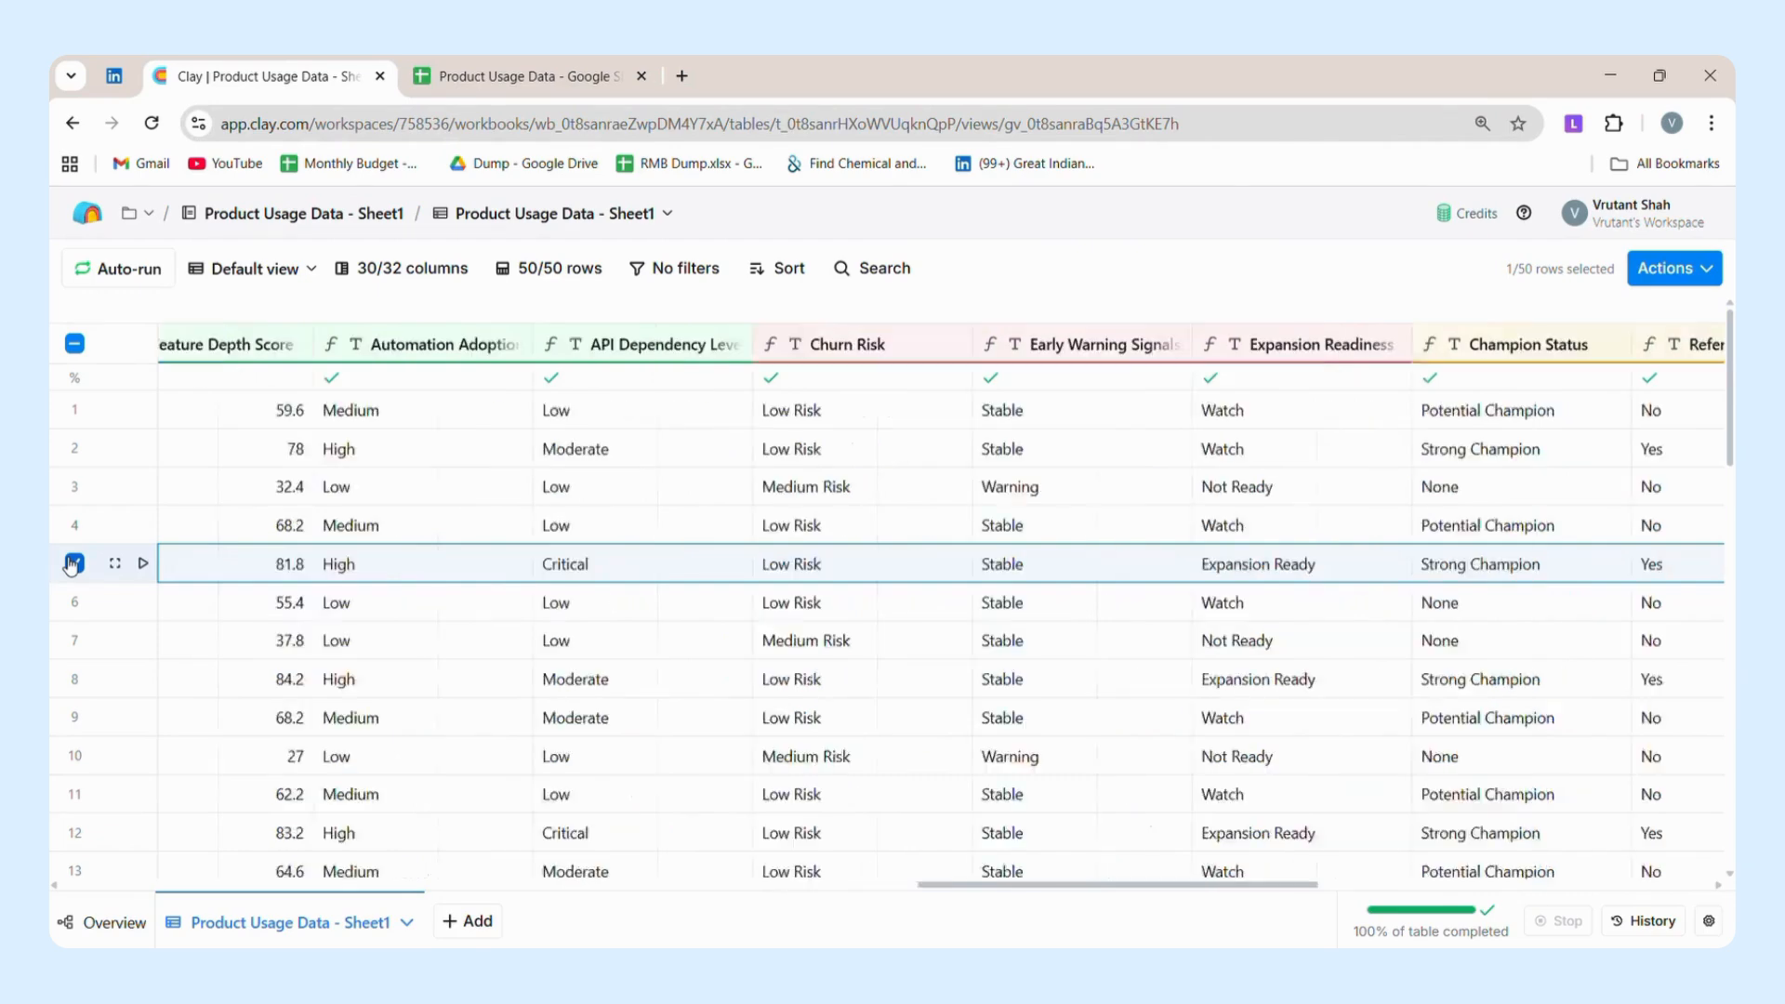
scroll(71, 564, "right", 8)
scroll(72, 564, "left", 2)
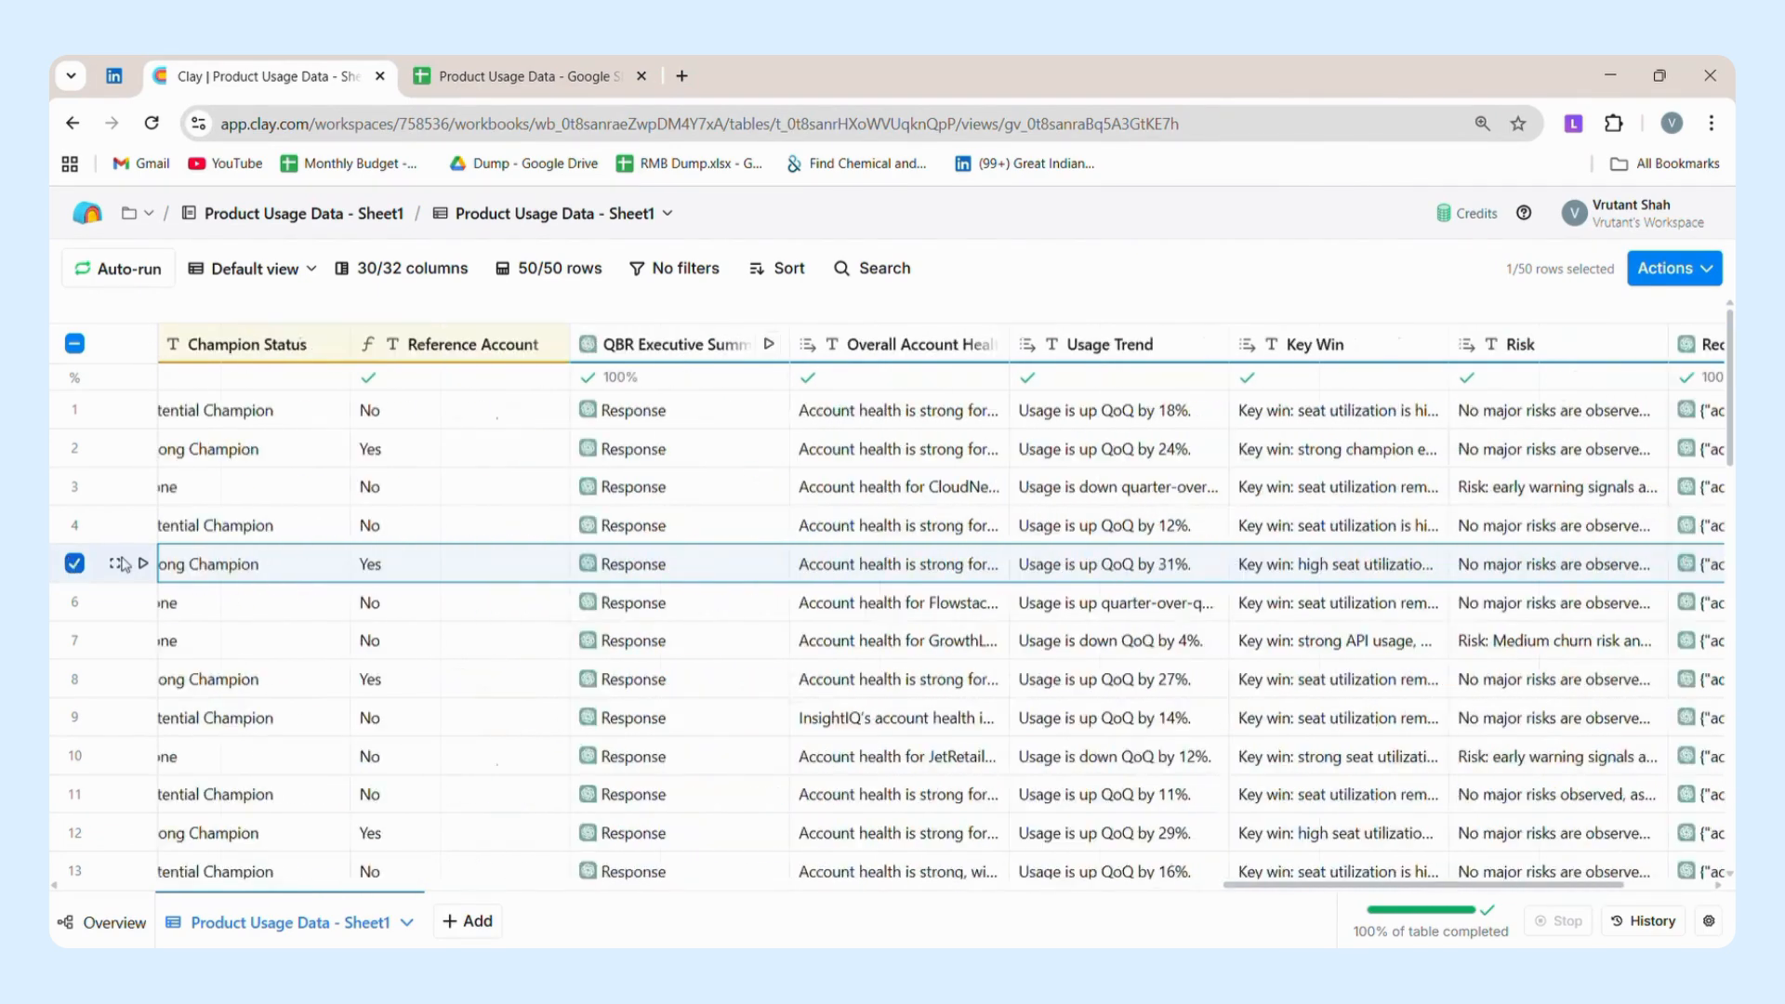
Clear the row selection and open the Champion Status column's settings to review its formula.
left_click(331, 423)
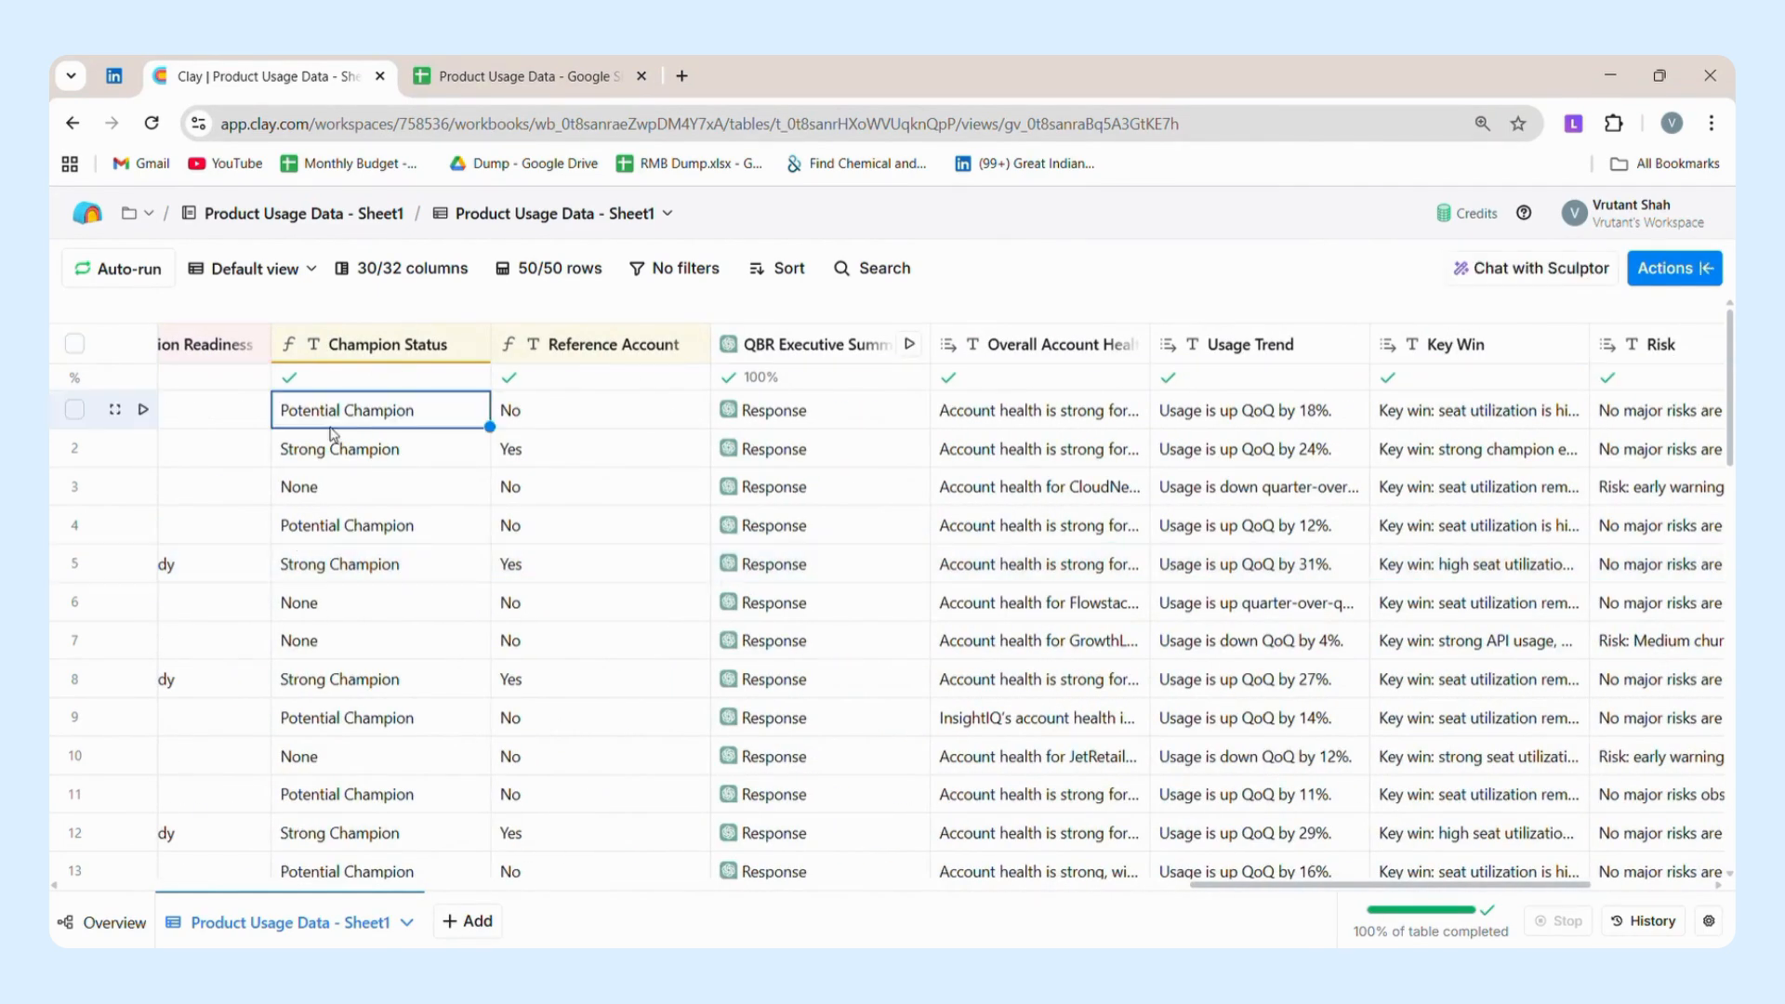
left_click(362, 351)
left_click(384, 440)
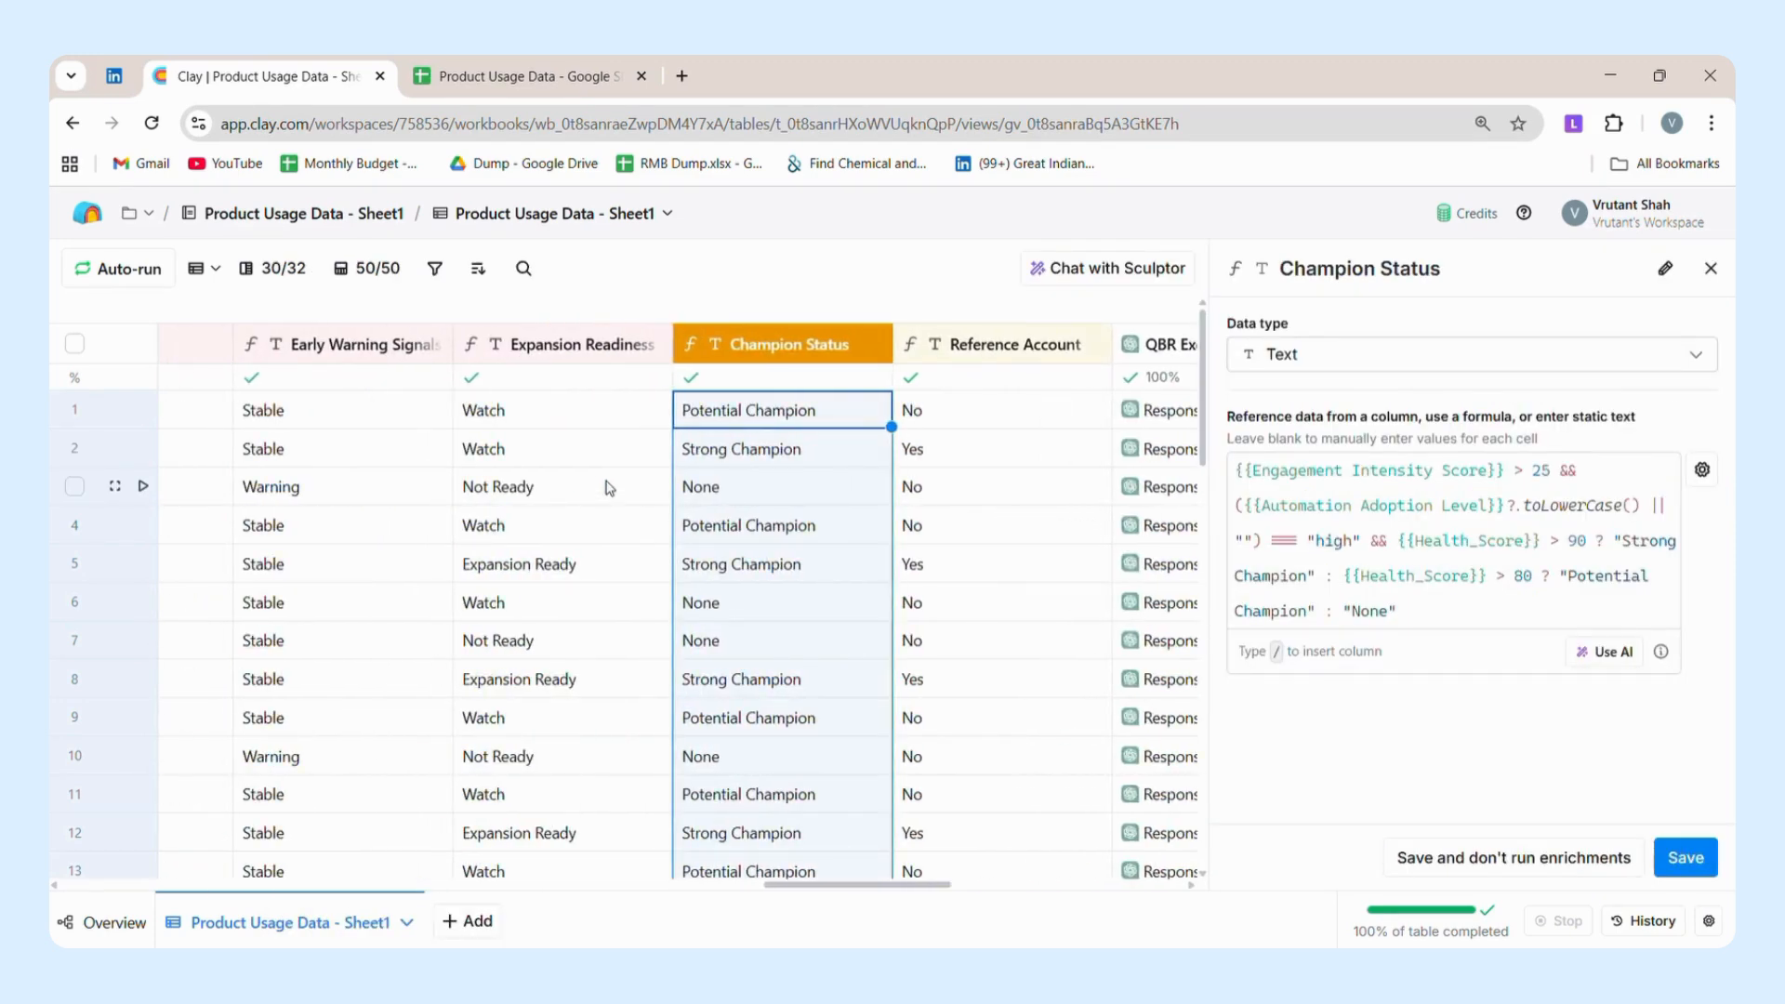
Go through the Champion Status values row by row from row 1 to row 5.
left_click(822, 415)
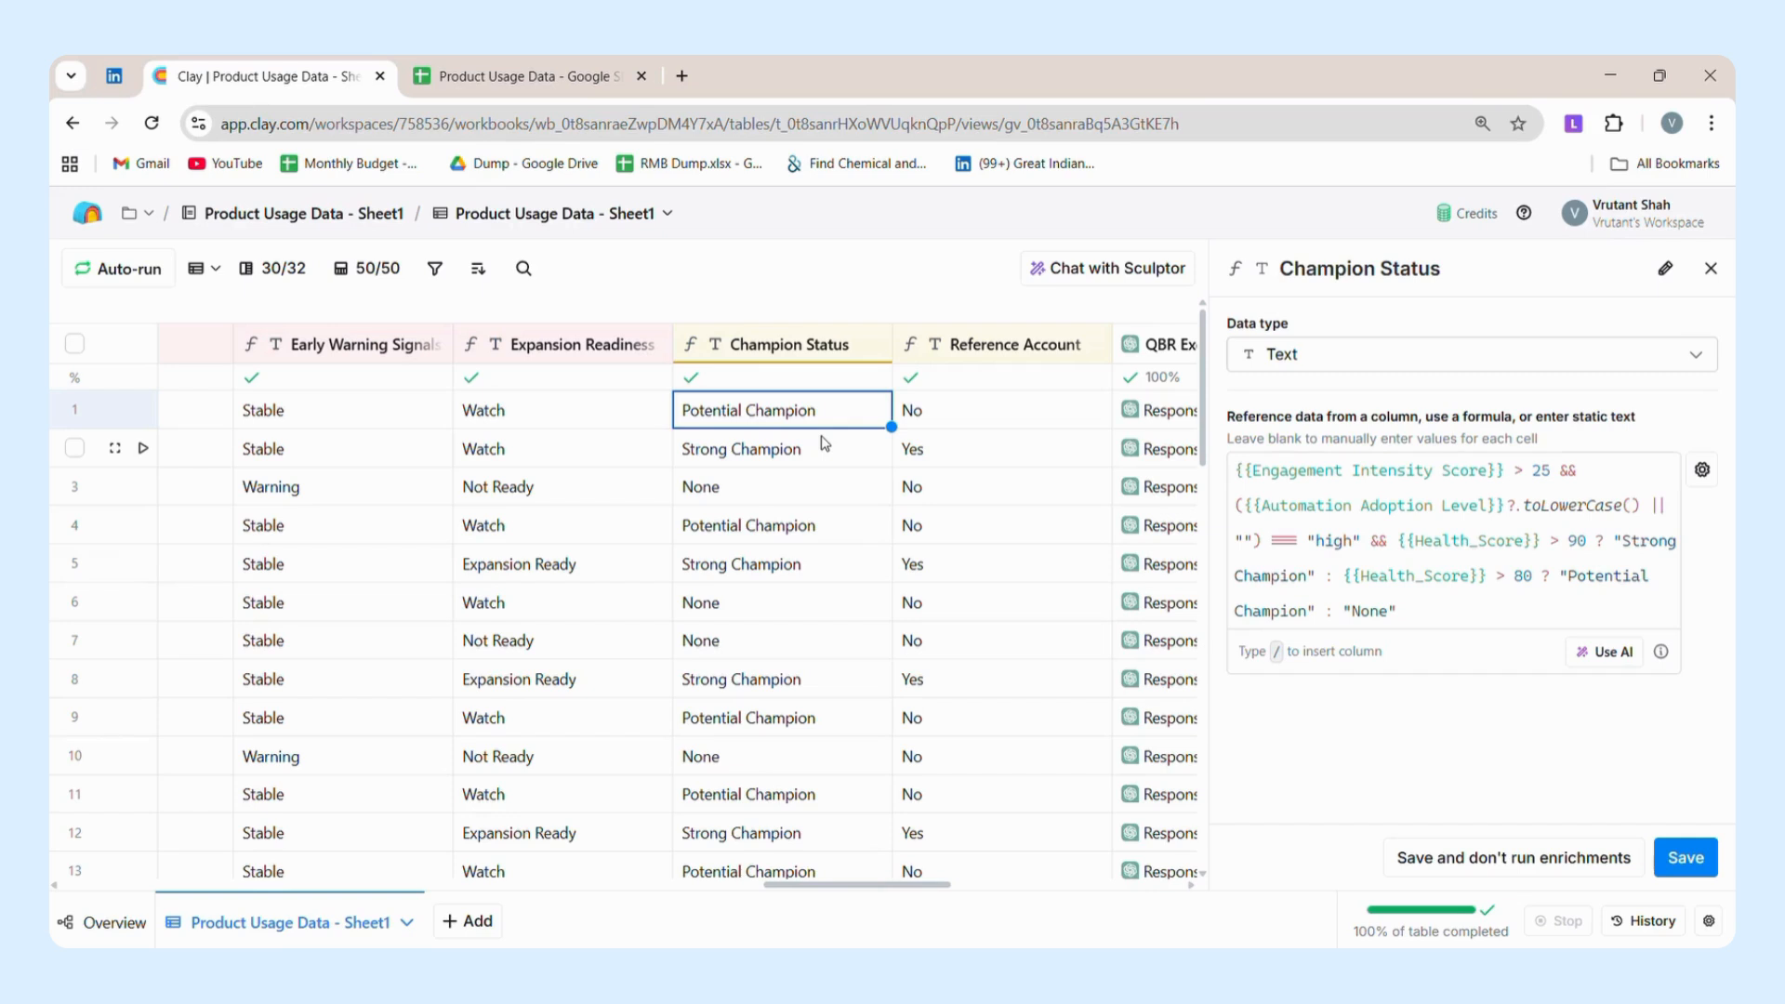
key("Down")
key("Down")
key("Down")
key("Down")
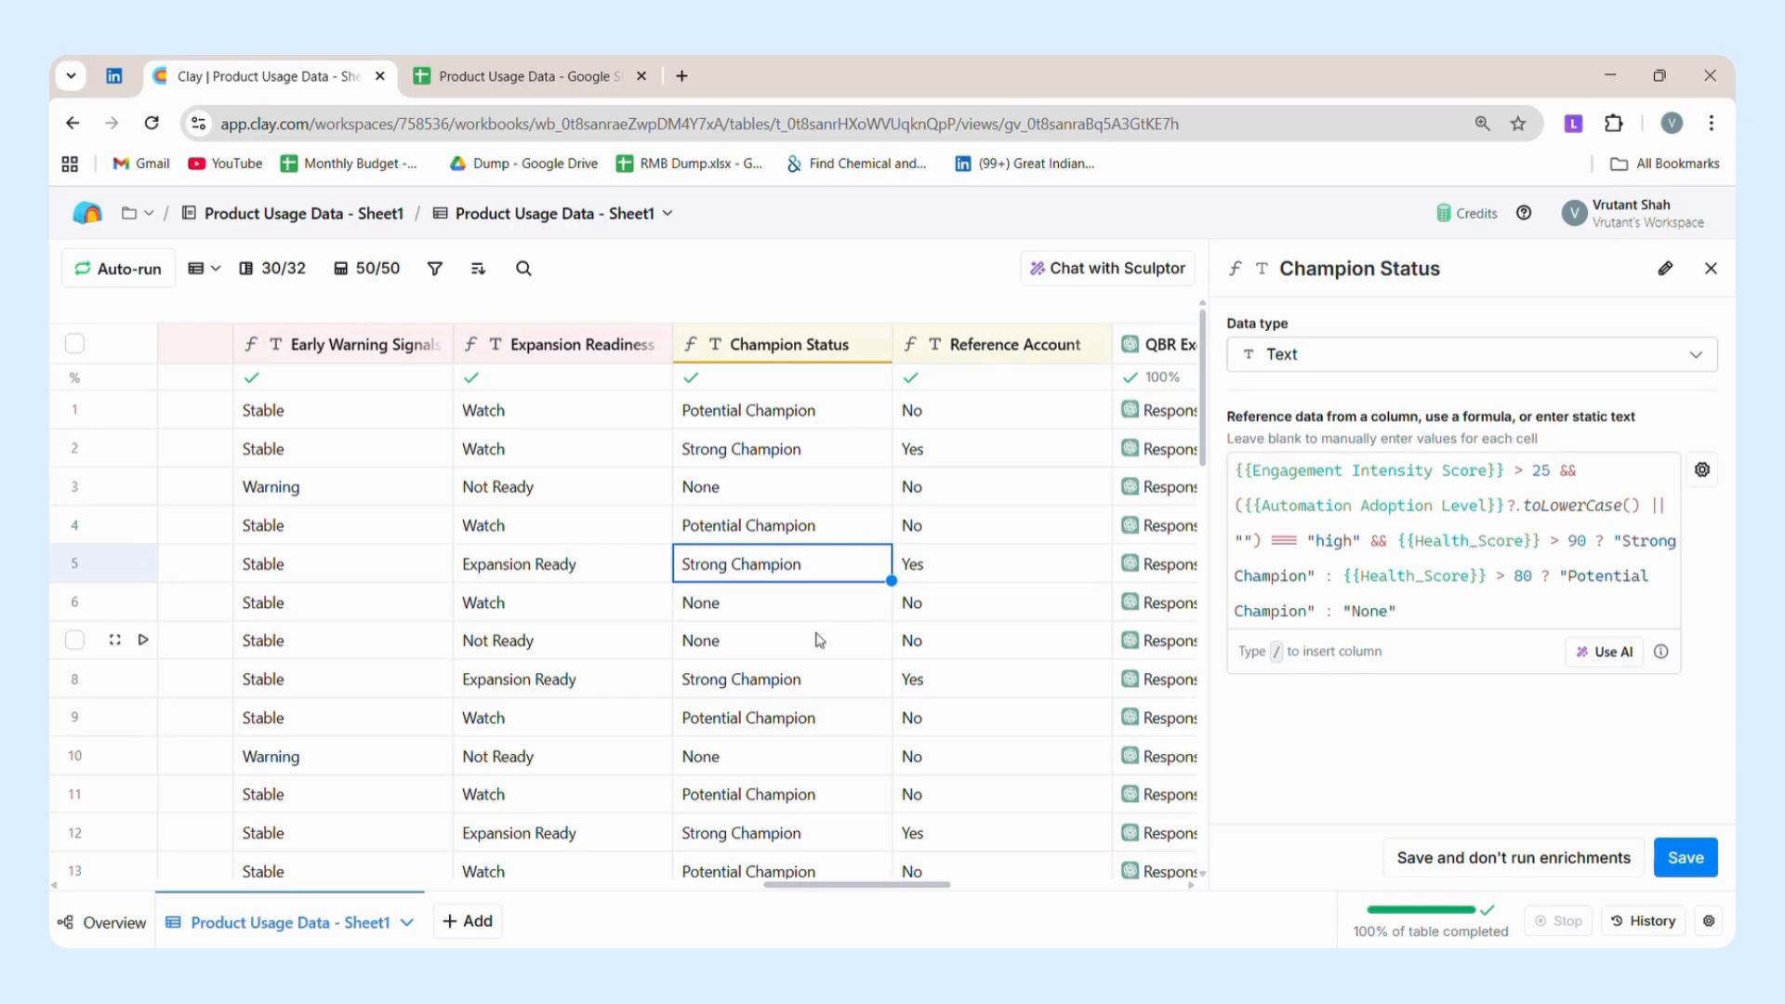
Open the Reference Account column's settings to review its formula based on Champion Status and QoQ_Usage_Change (%), and check its row values.
left_click(1016, 351)
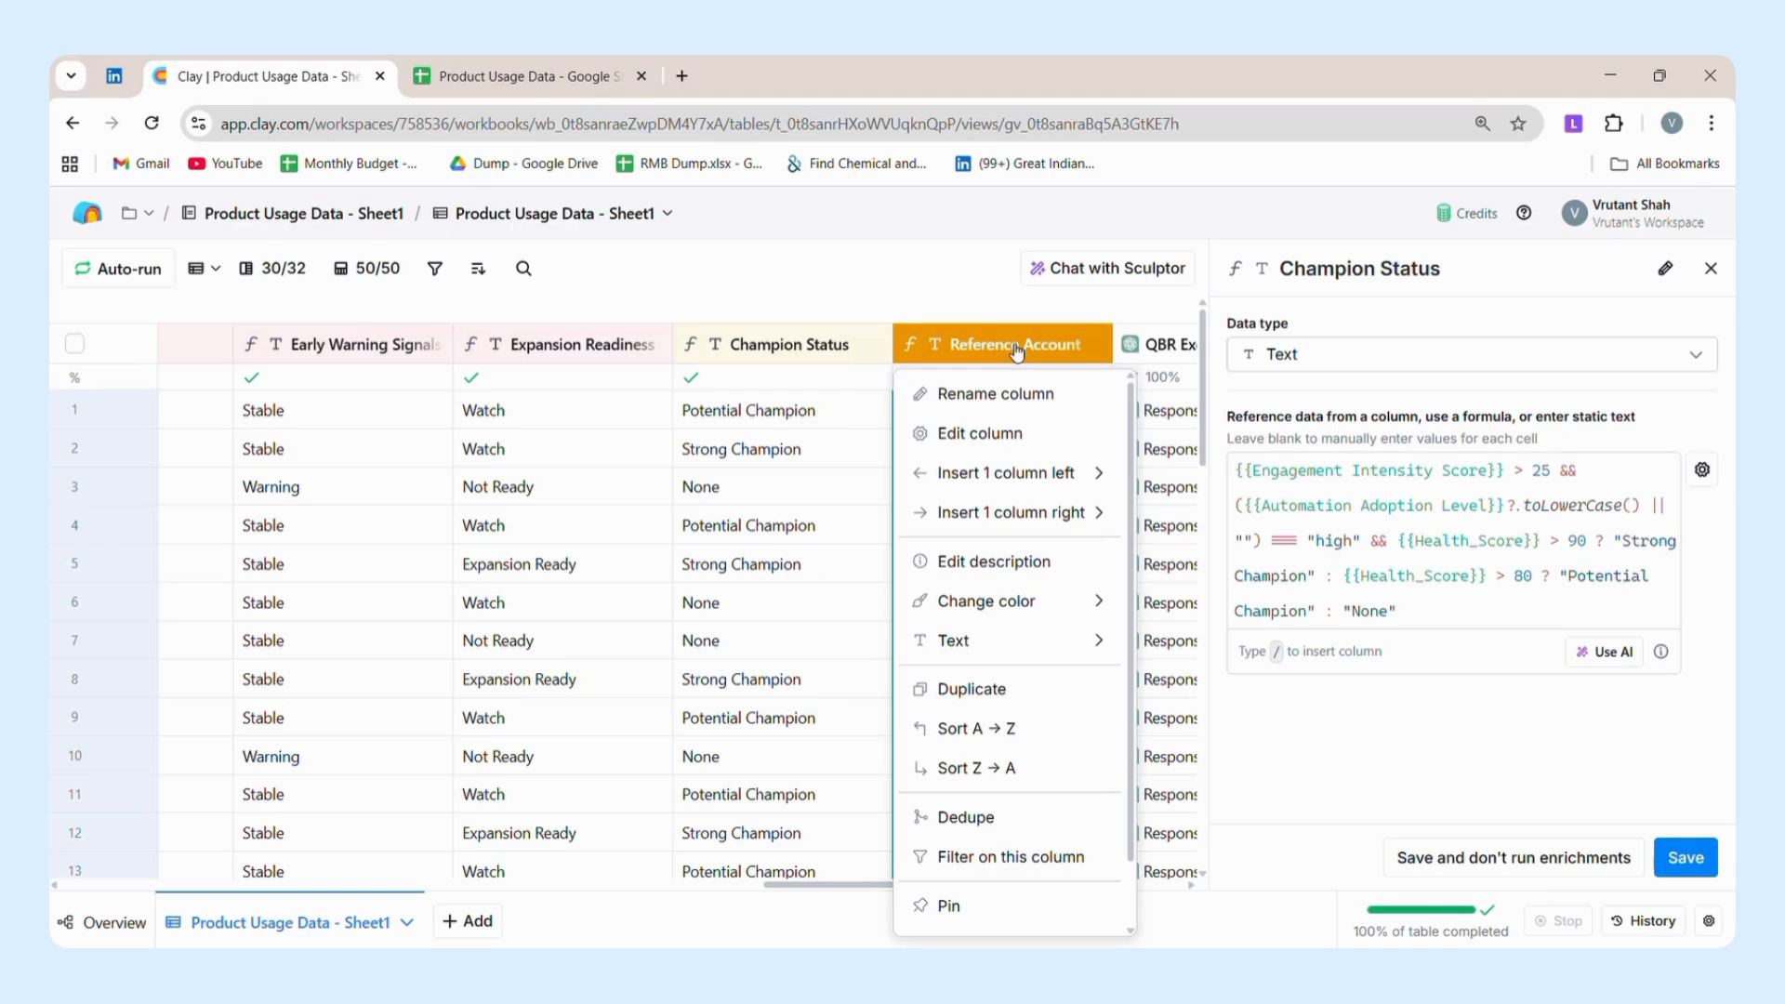
left_click(993, 430)
scroll(1037, 557, "right", 2)
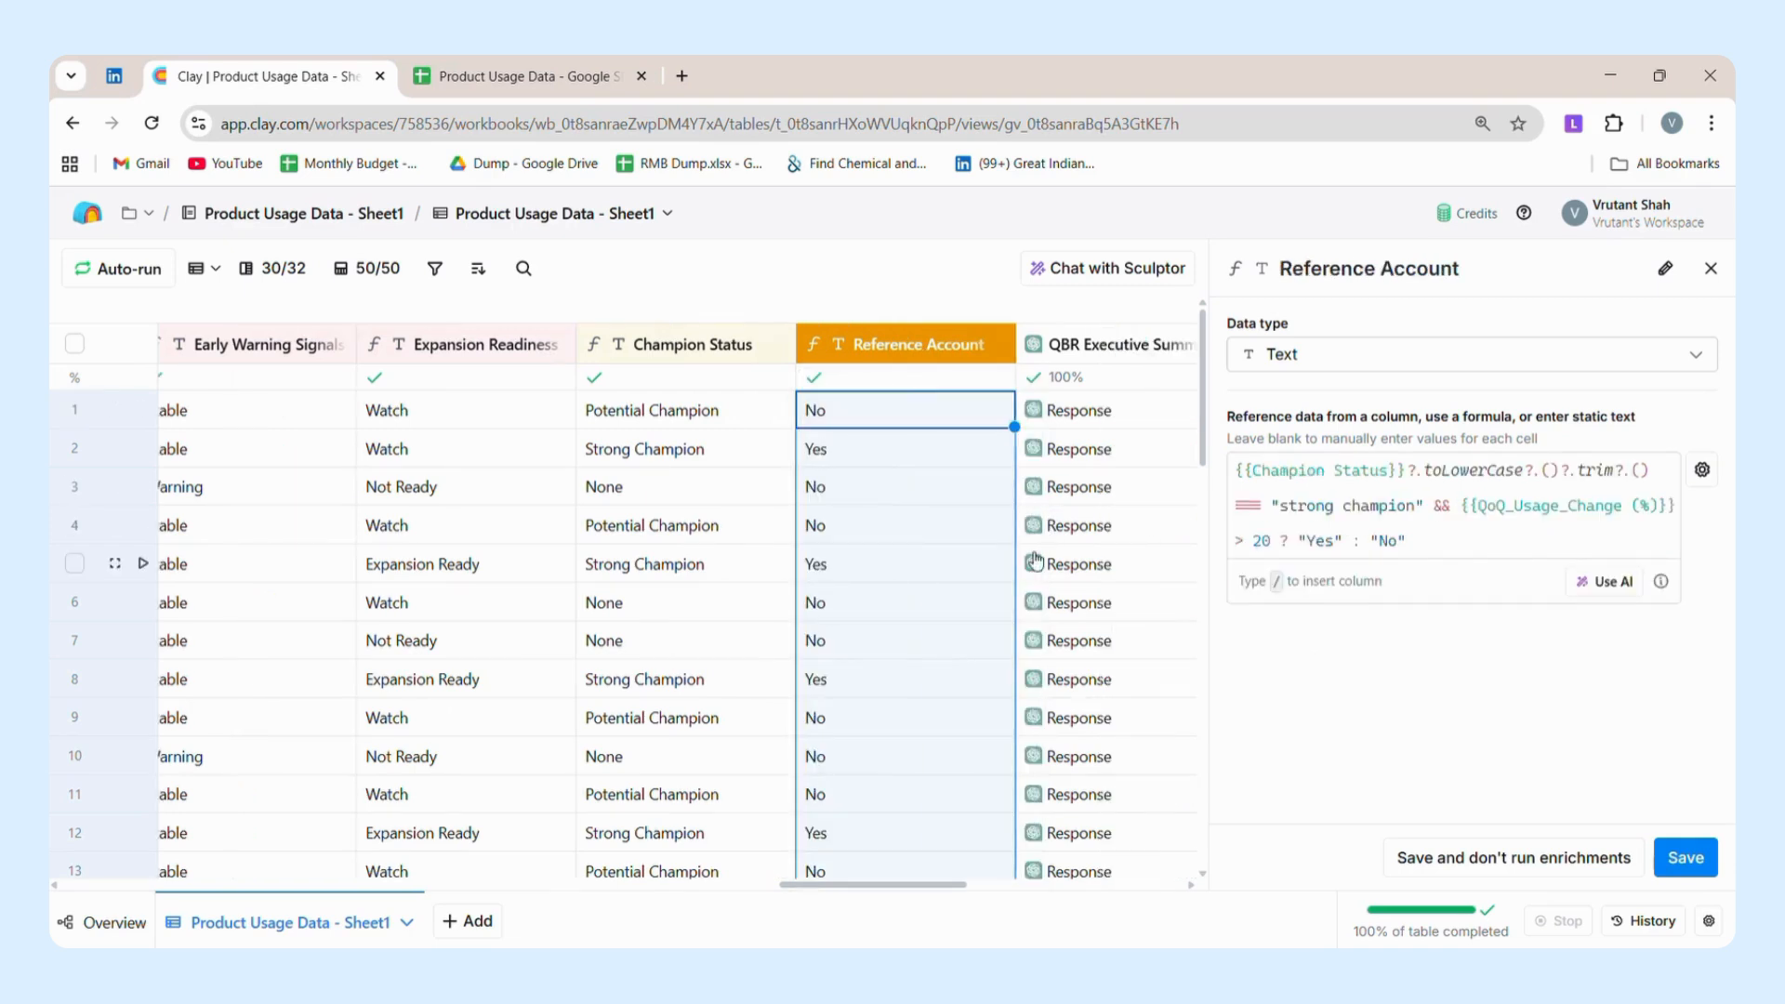
left_click(917, 513)
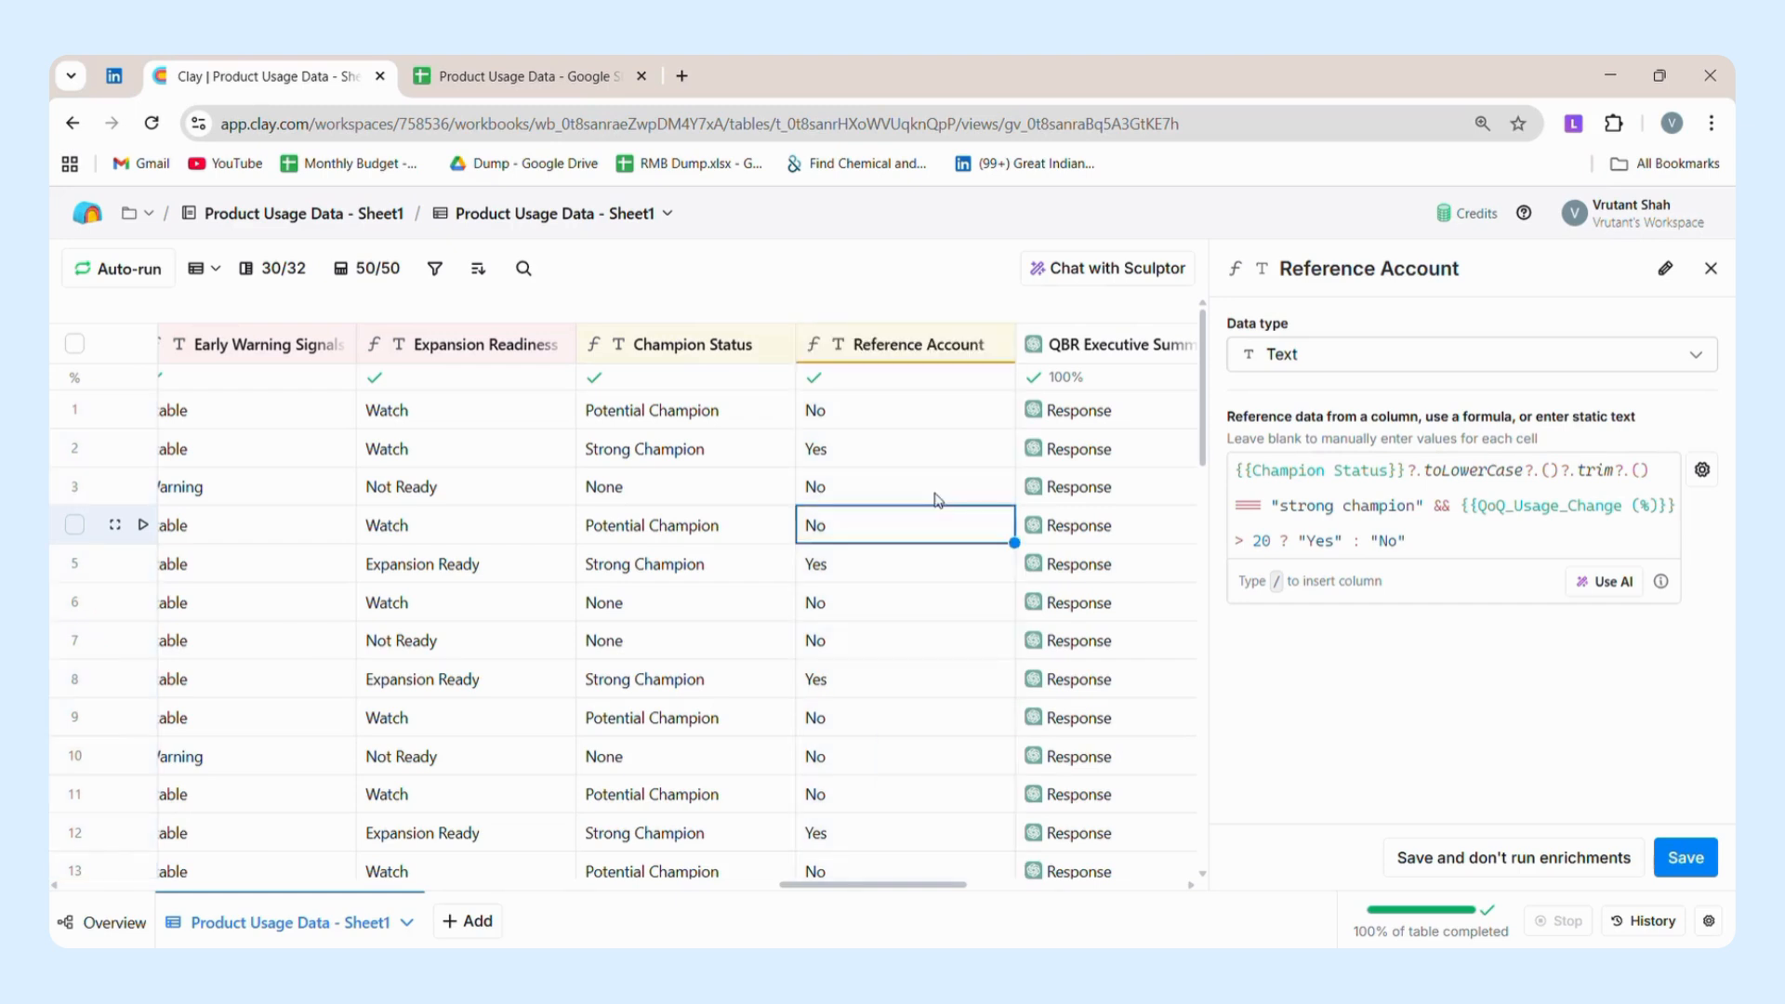
left_click(876, 425)
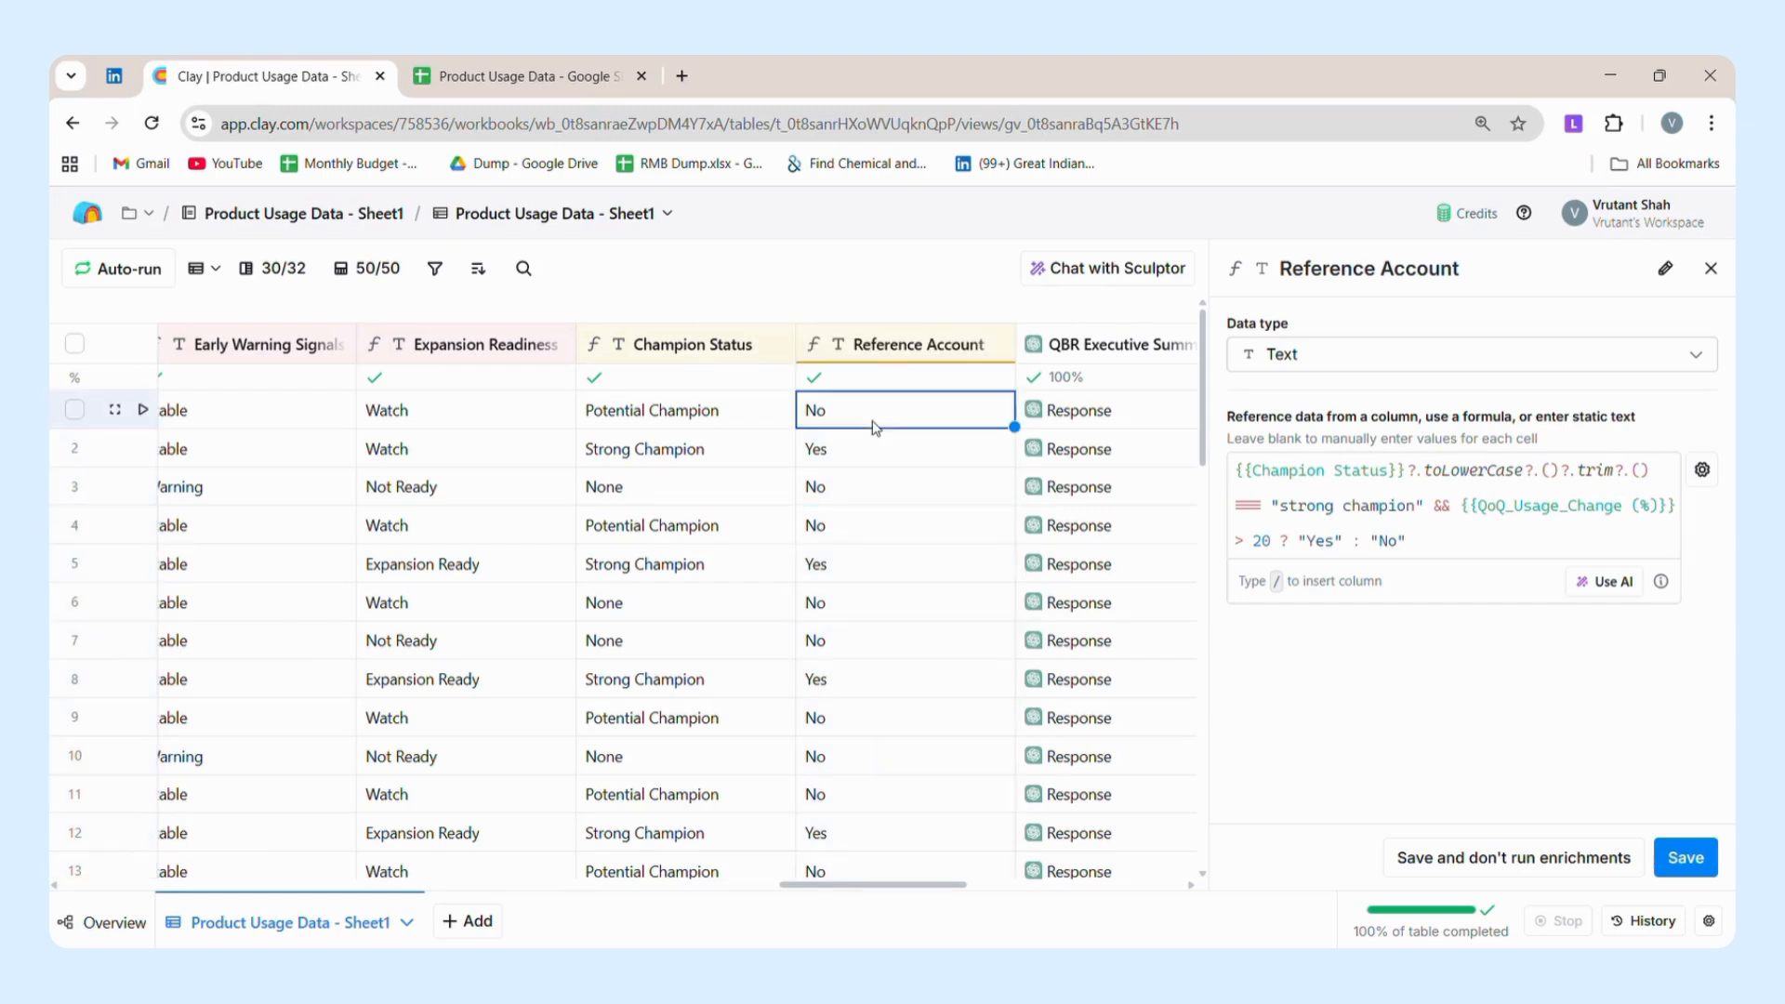
scroll(876, 427, "left", 10)
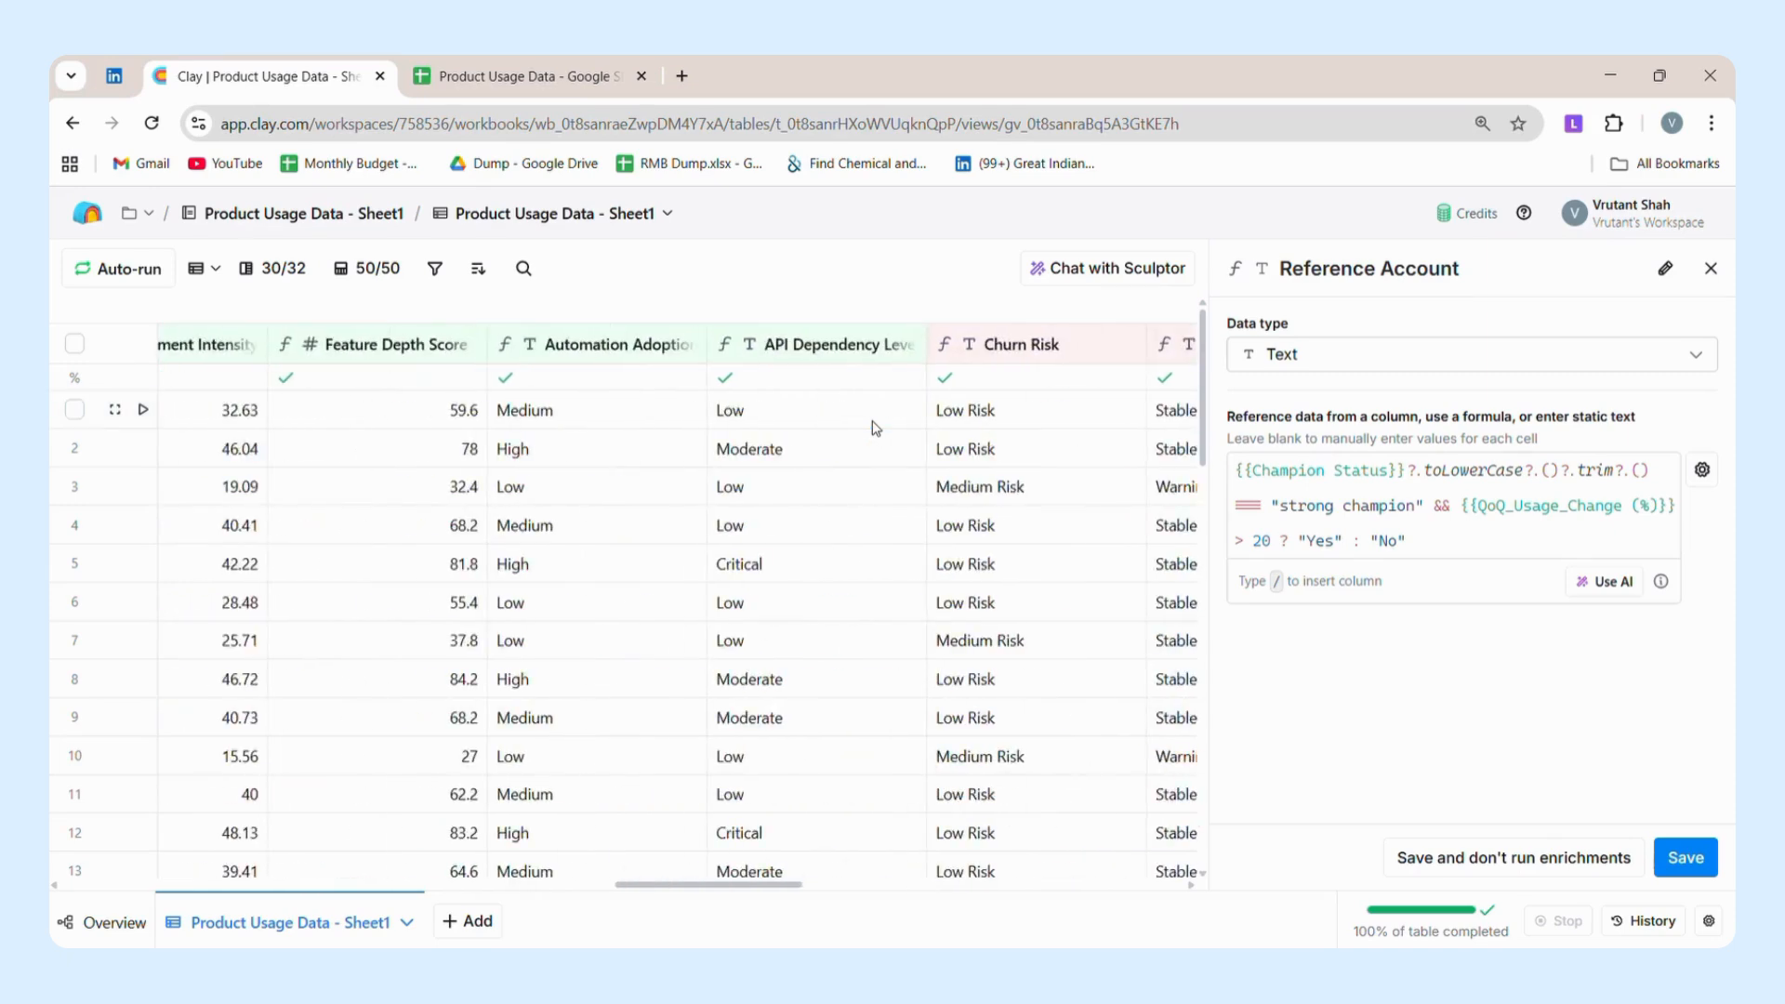
scroll(875, 428, "left", 10)
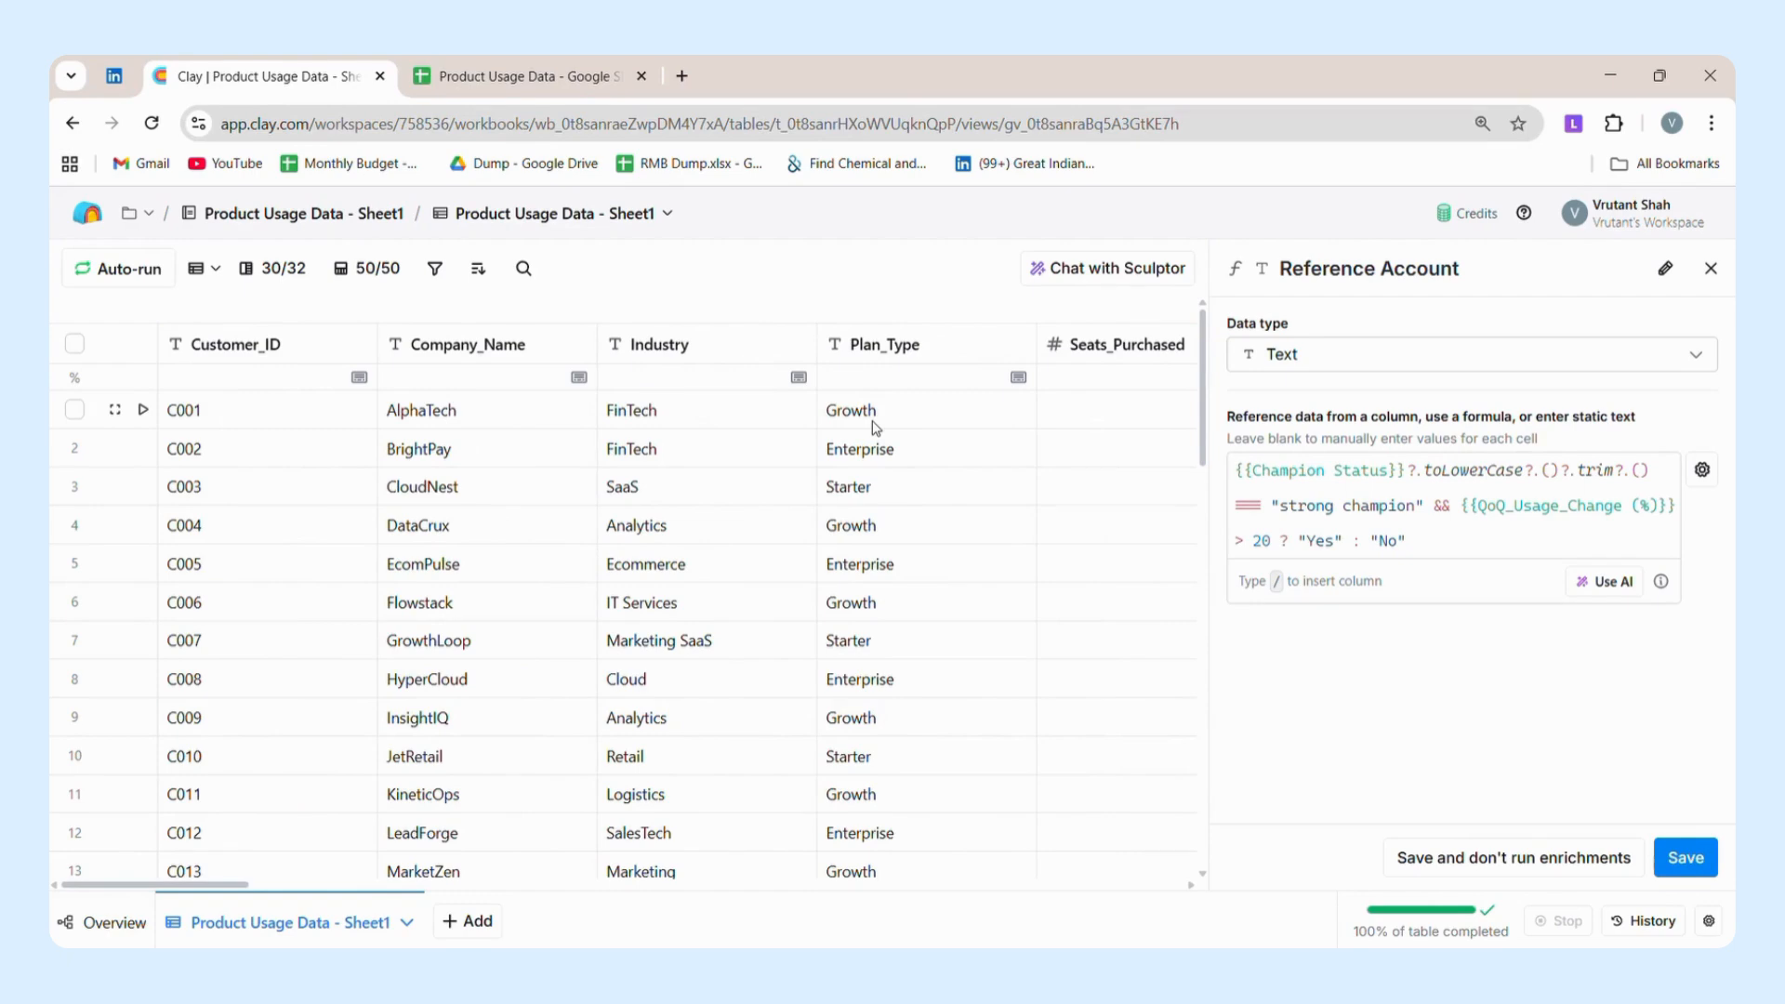
Open the QBR Executive Summary column's settings and look over its output columns from Overall Account Health to Risk.
scroll(414, 548, "down", 15)
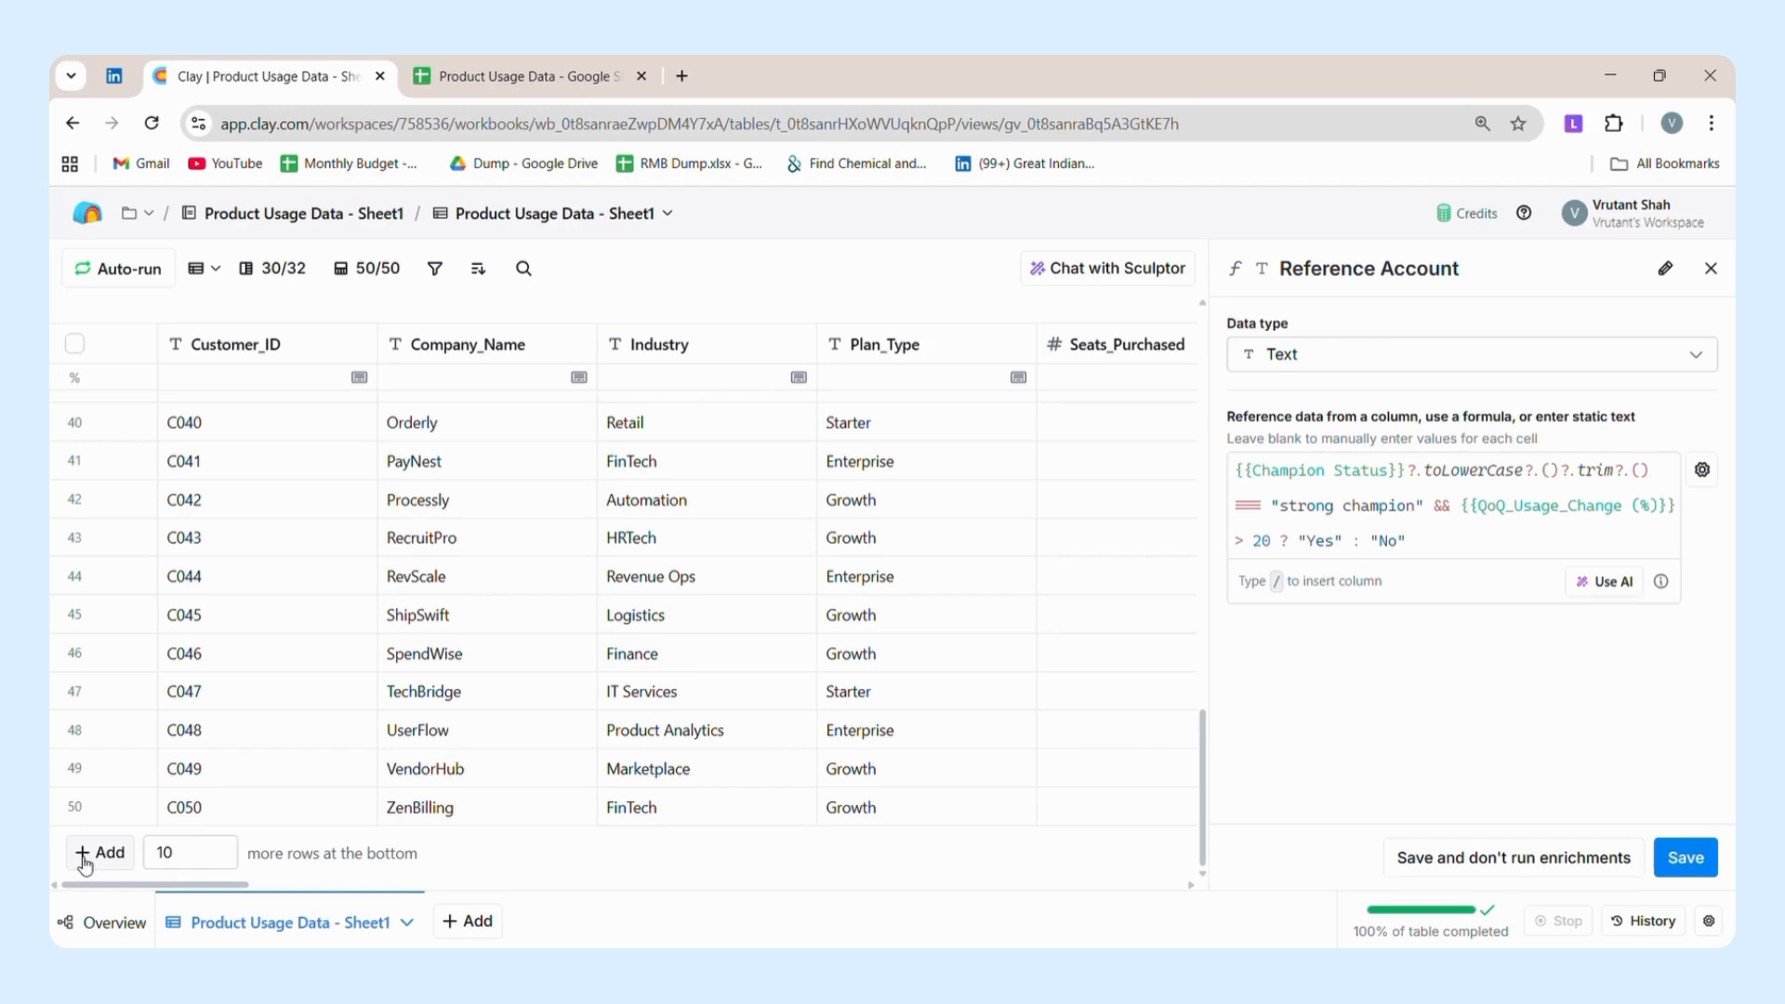
scroll(628, 728, "up", 15)
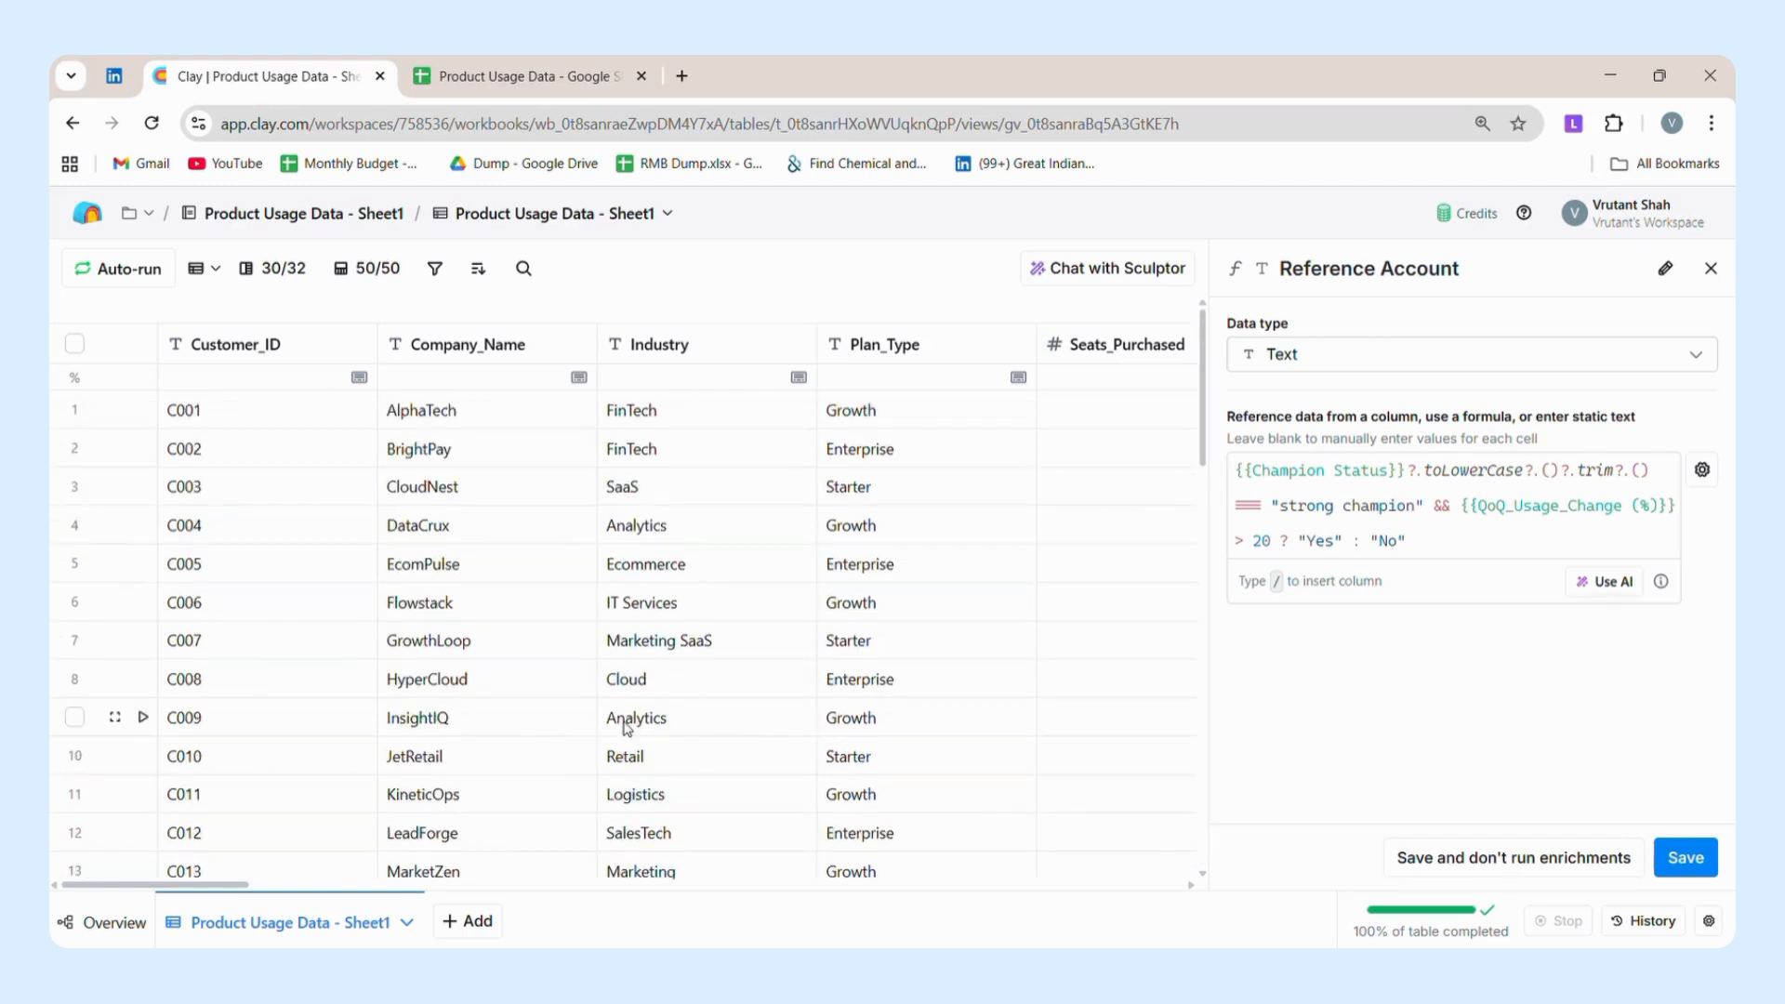
scroll(627, 728, "right", 15)
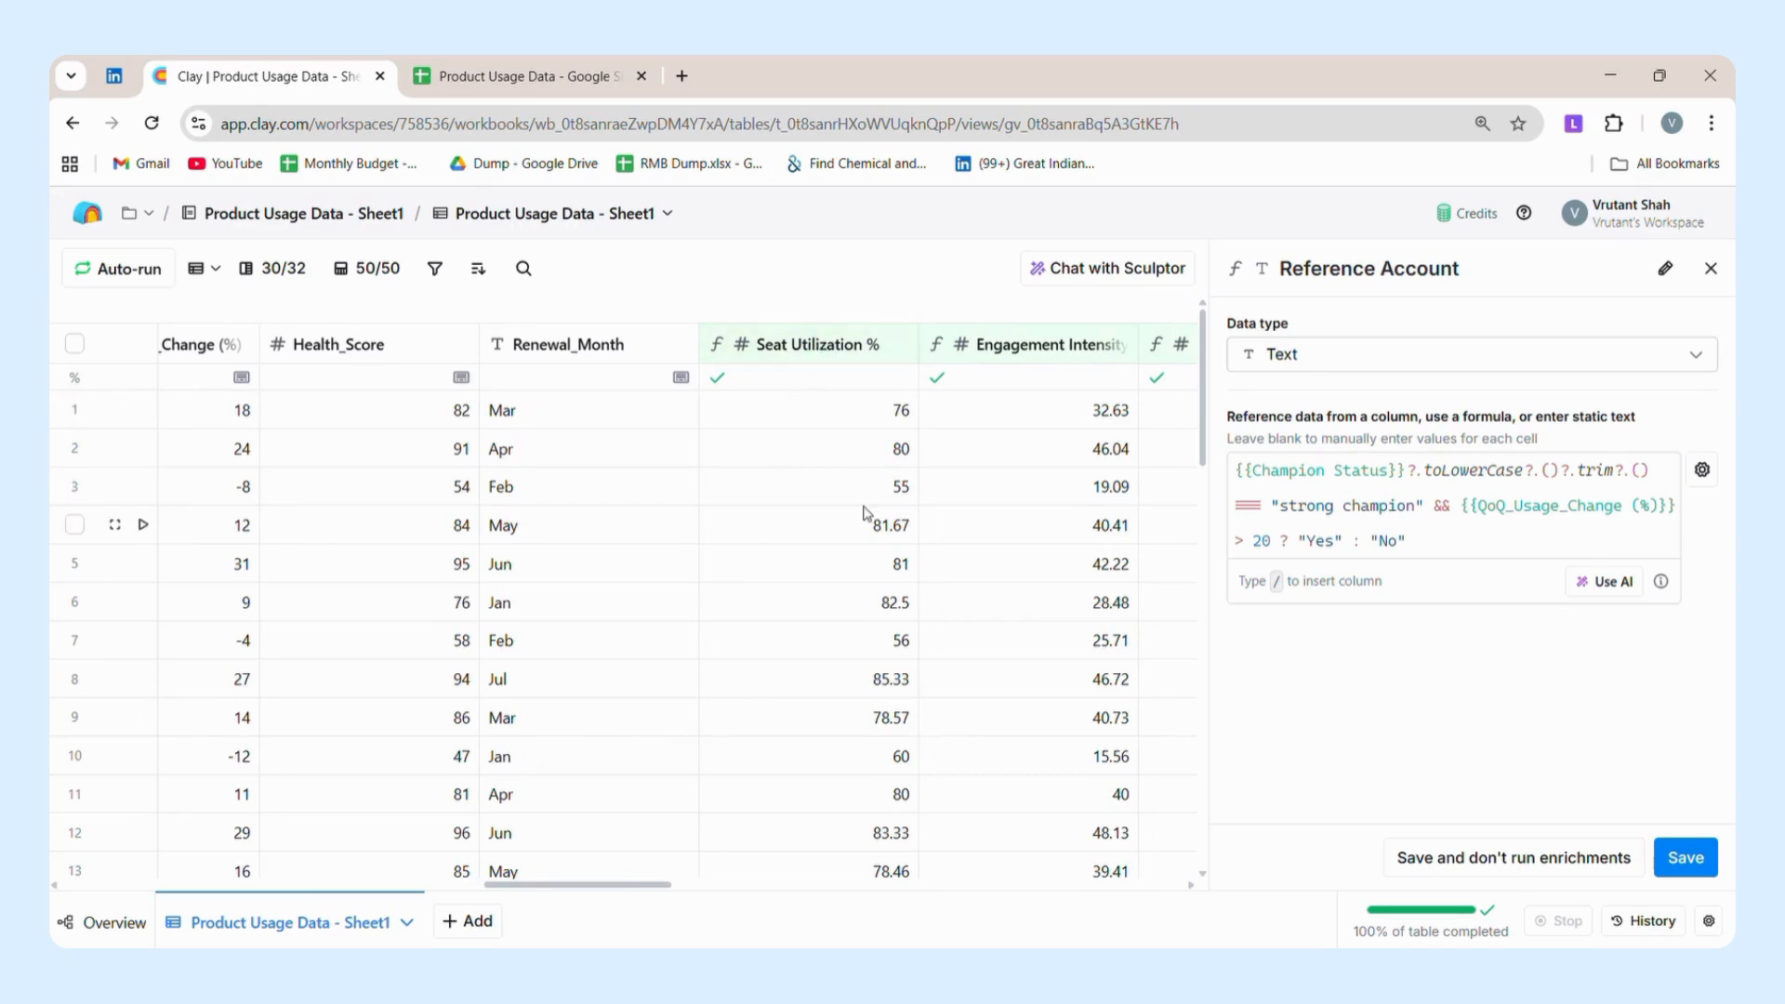
scroll(864, 513, "right", 8)
scroll(865, 512, "right", 7)
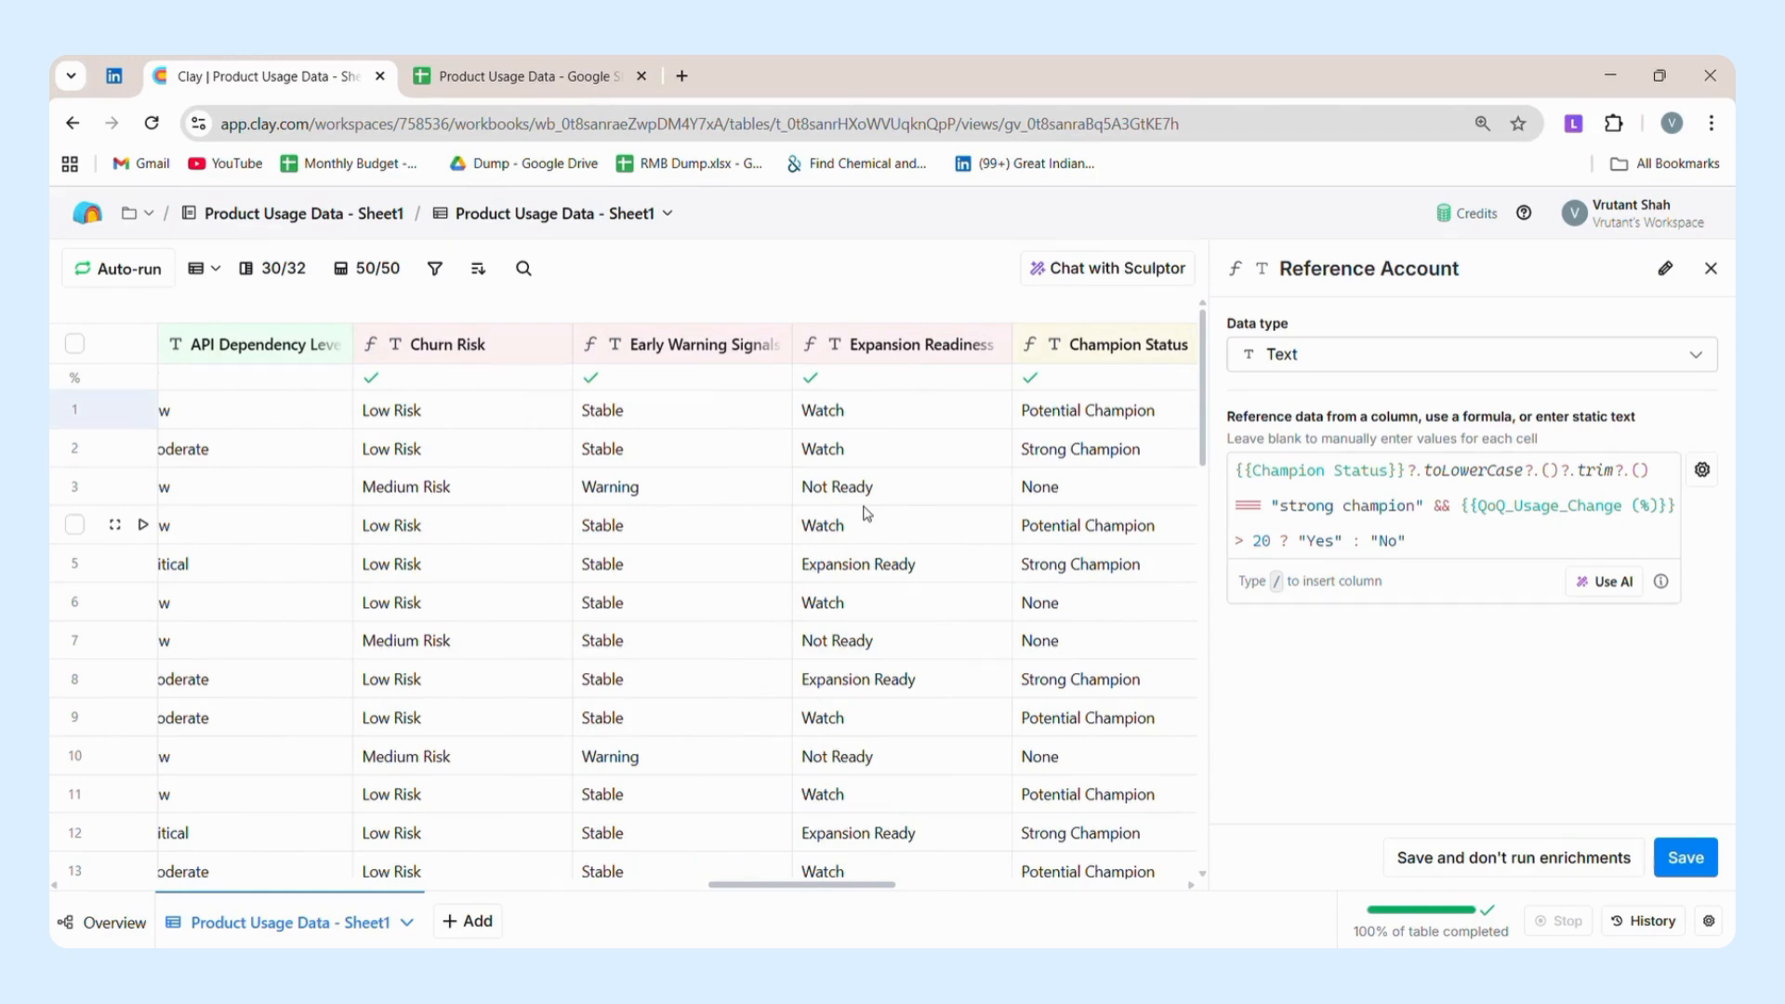
scroll(865, 512, "right", 8)
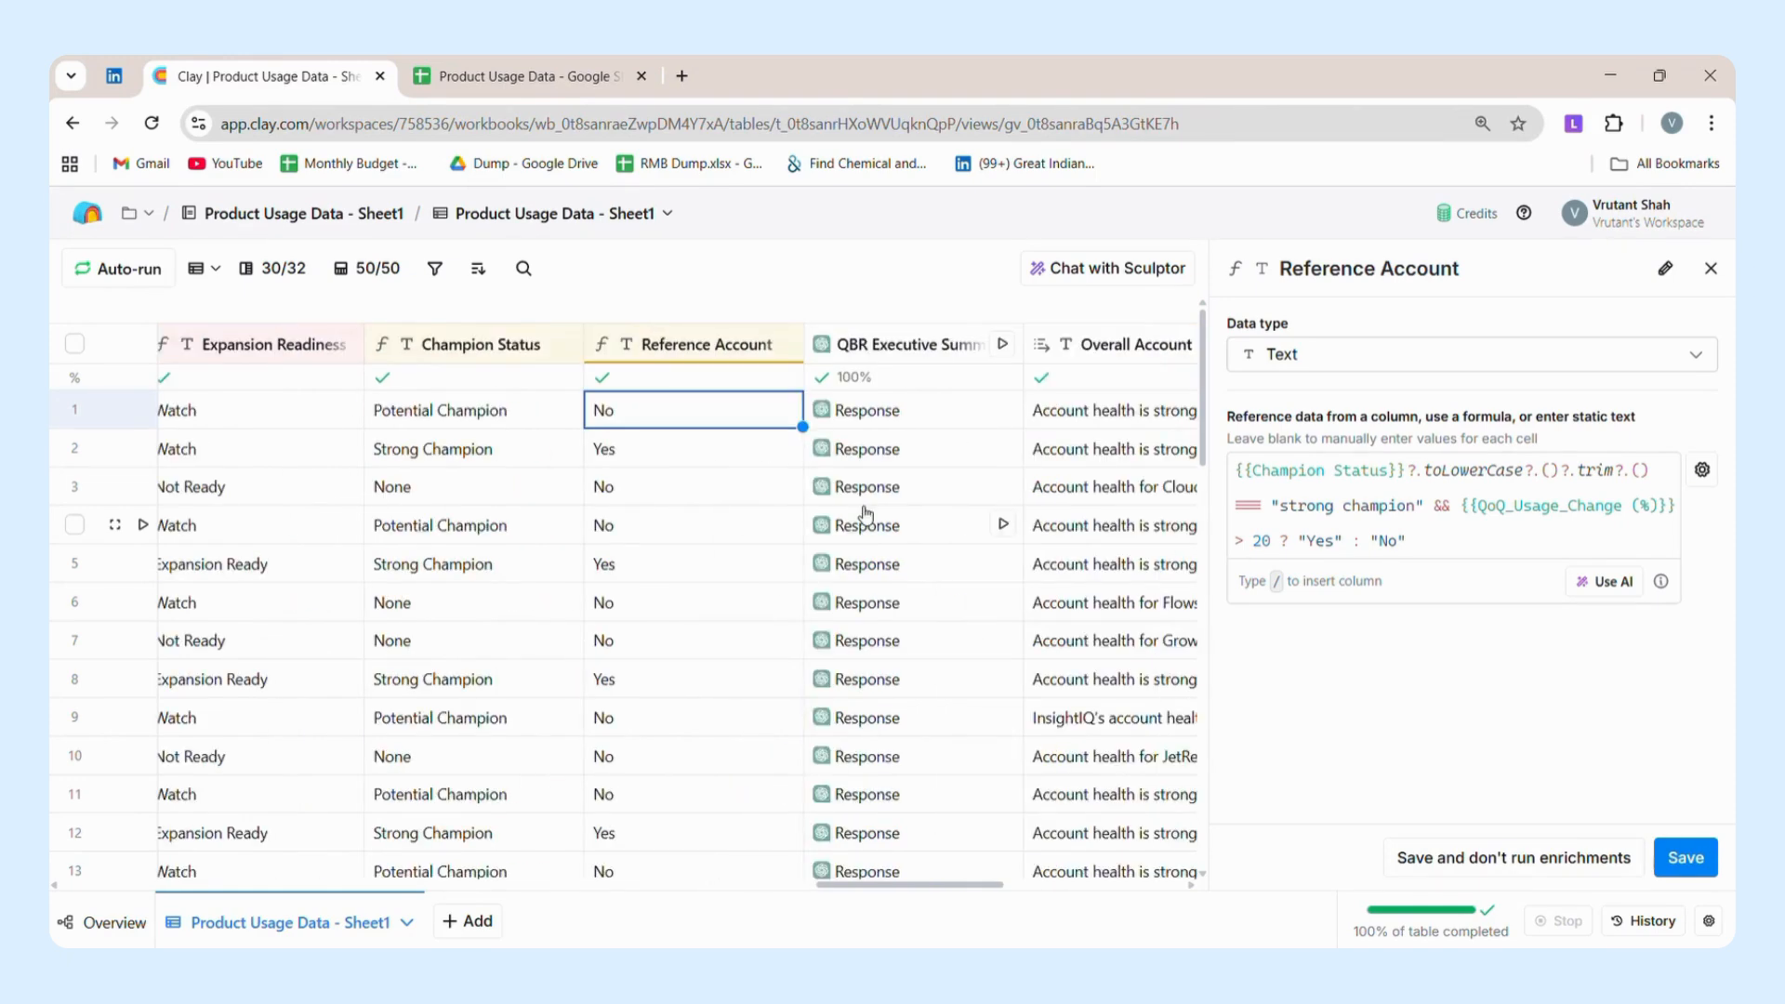
scroll(864, 514, "right", 3)
left_click(724, 344)
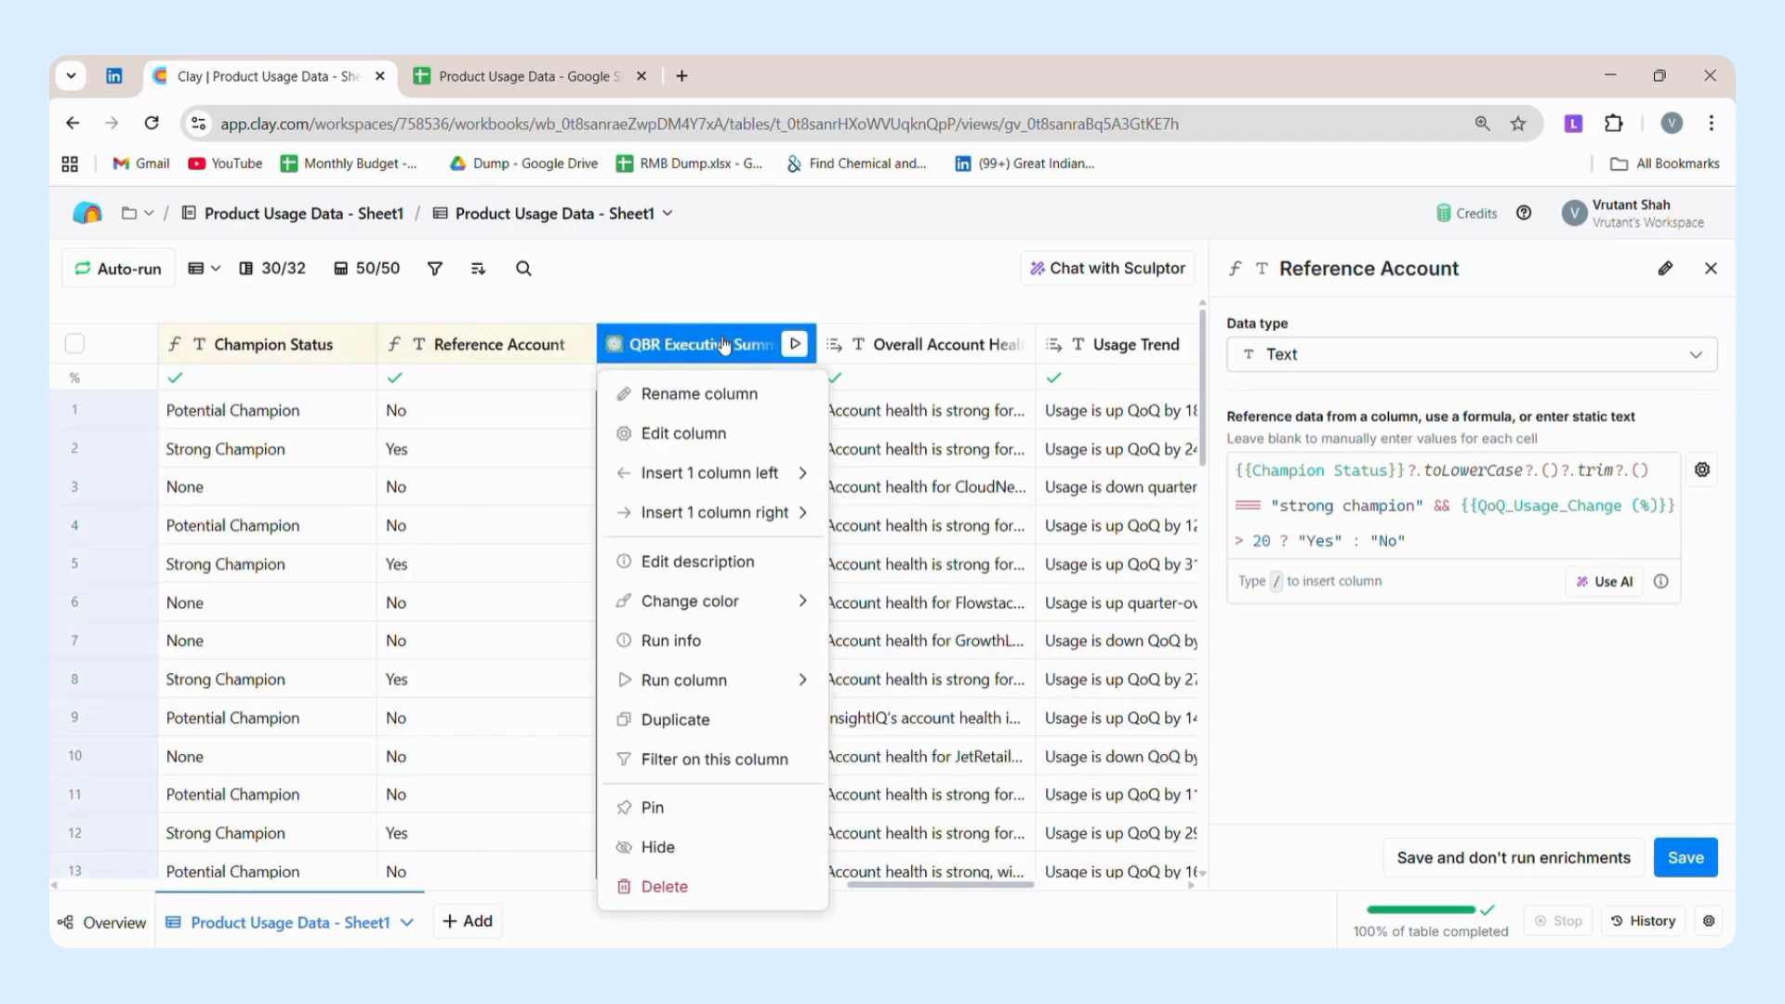
left_click(715, 434)
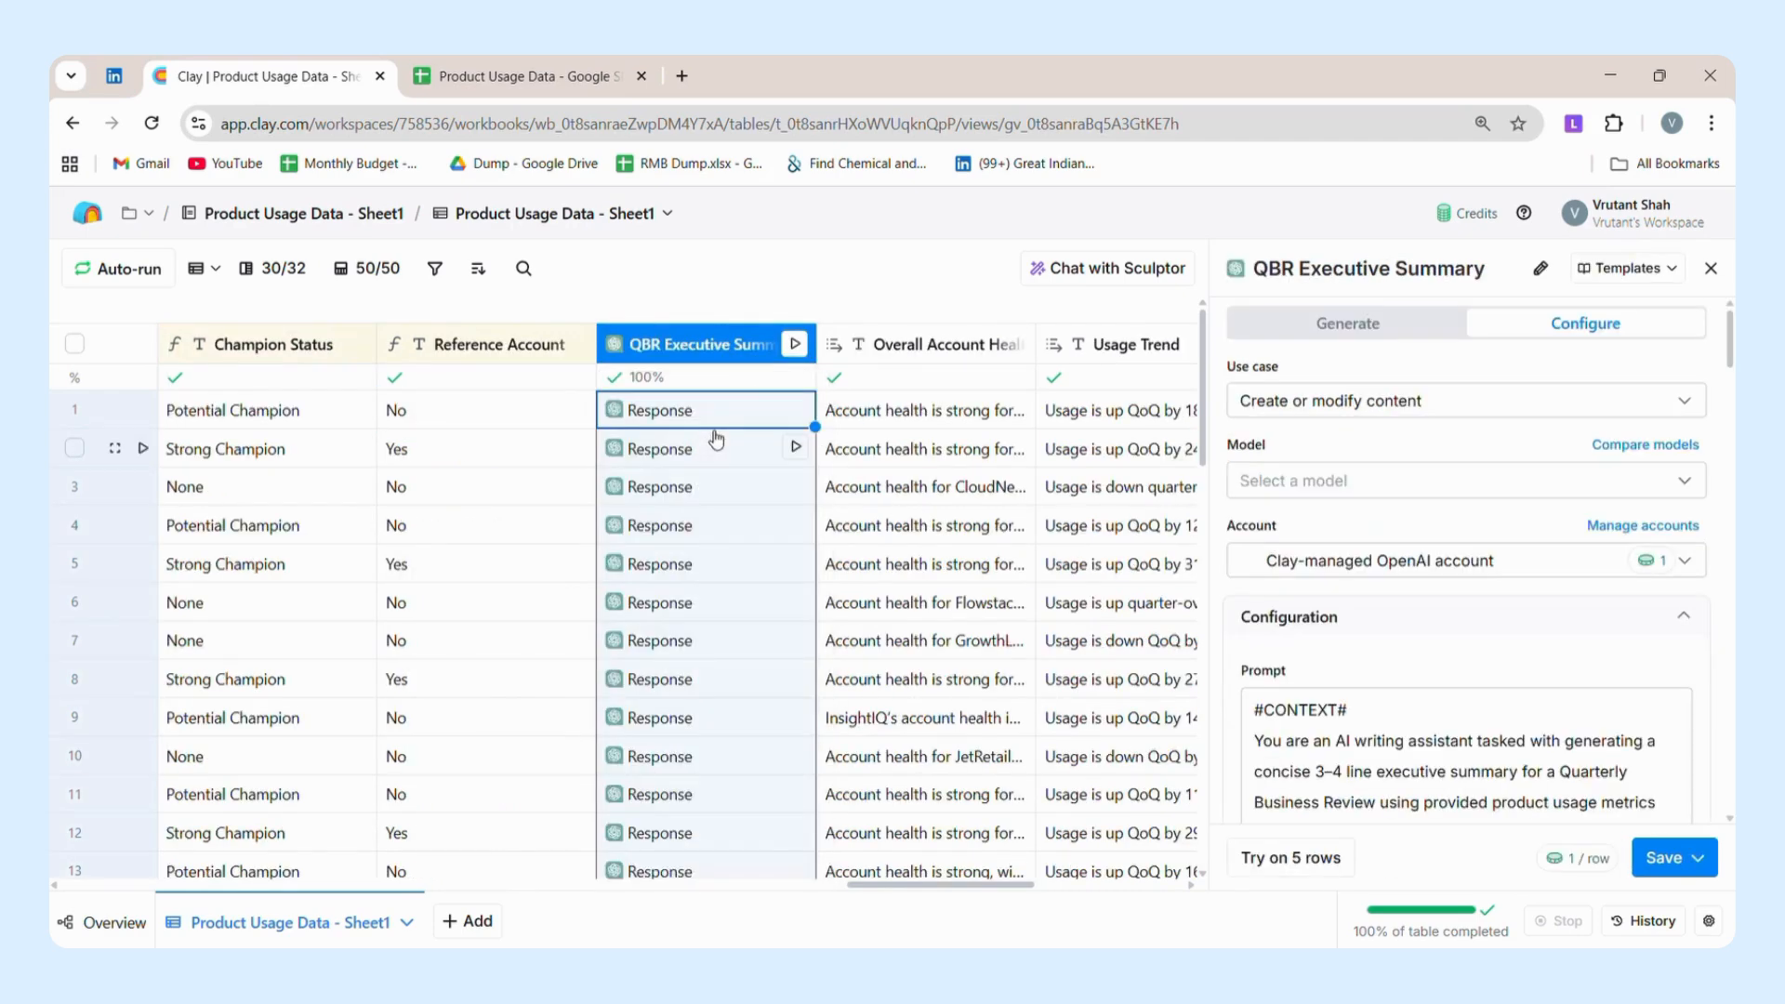
scroll(943, 571, "right", 5)
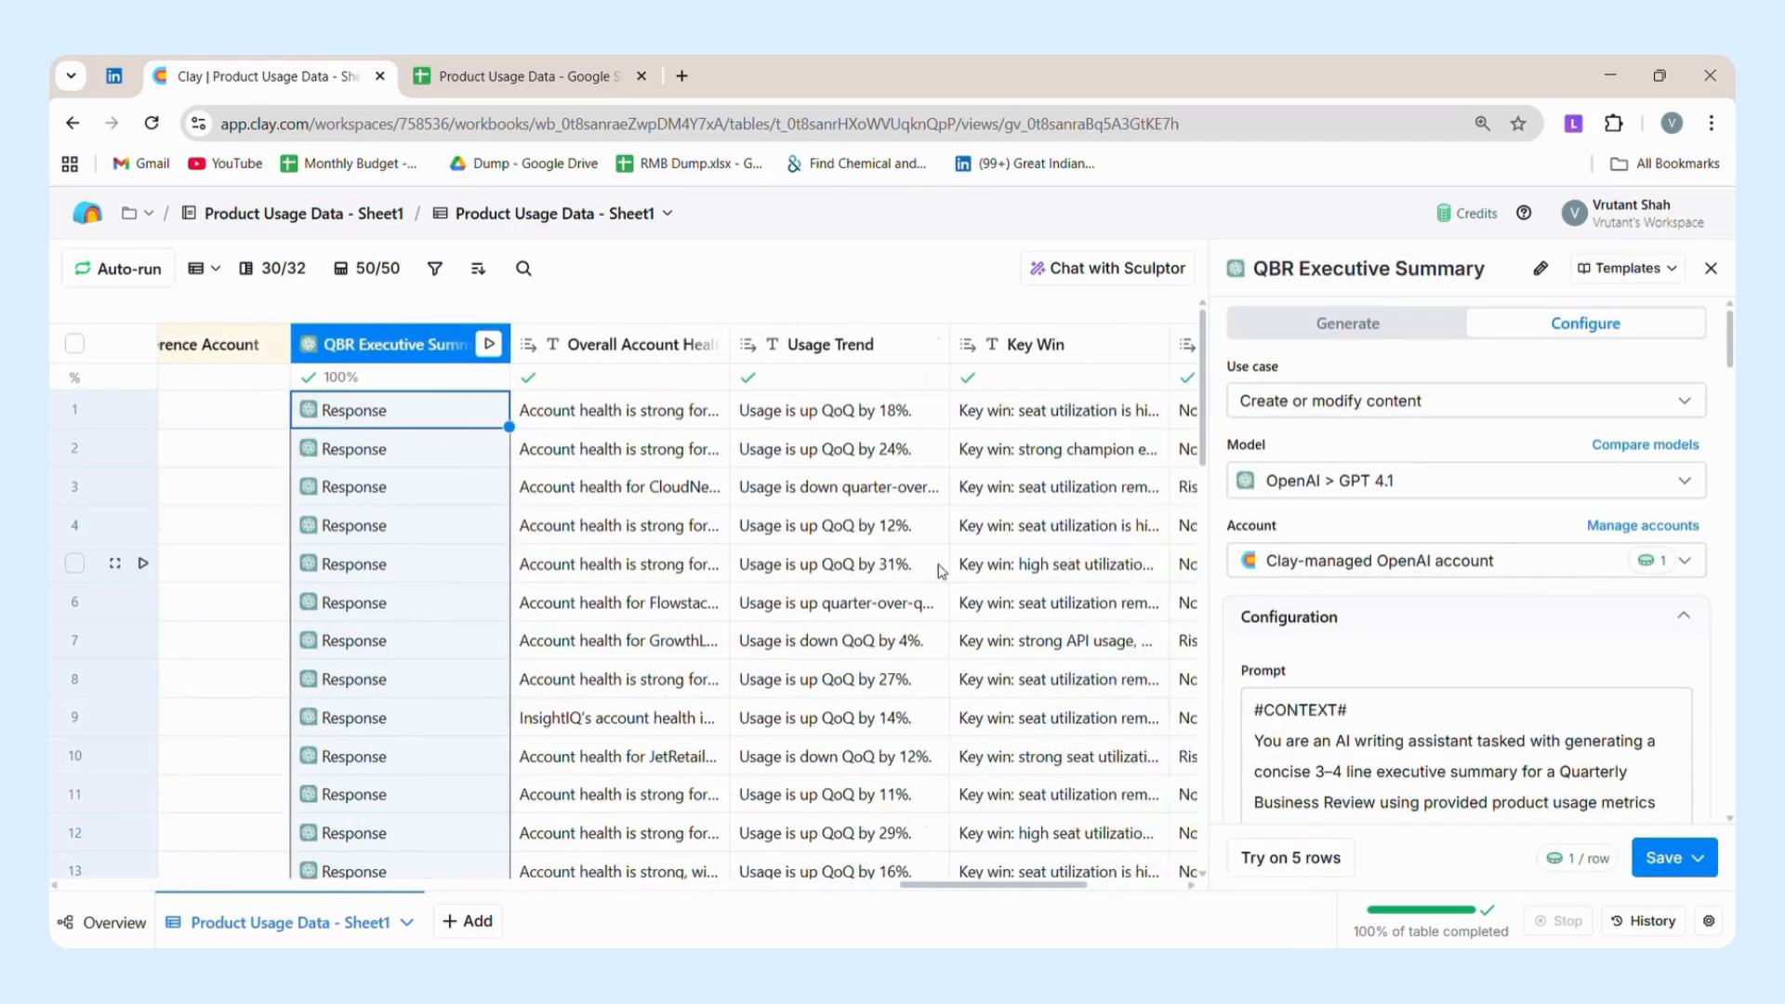
scroll(941, 571, "right", 1)
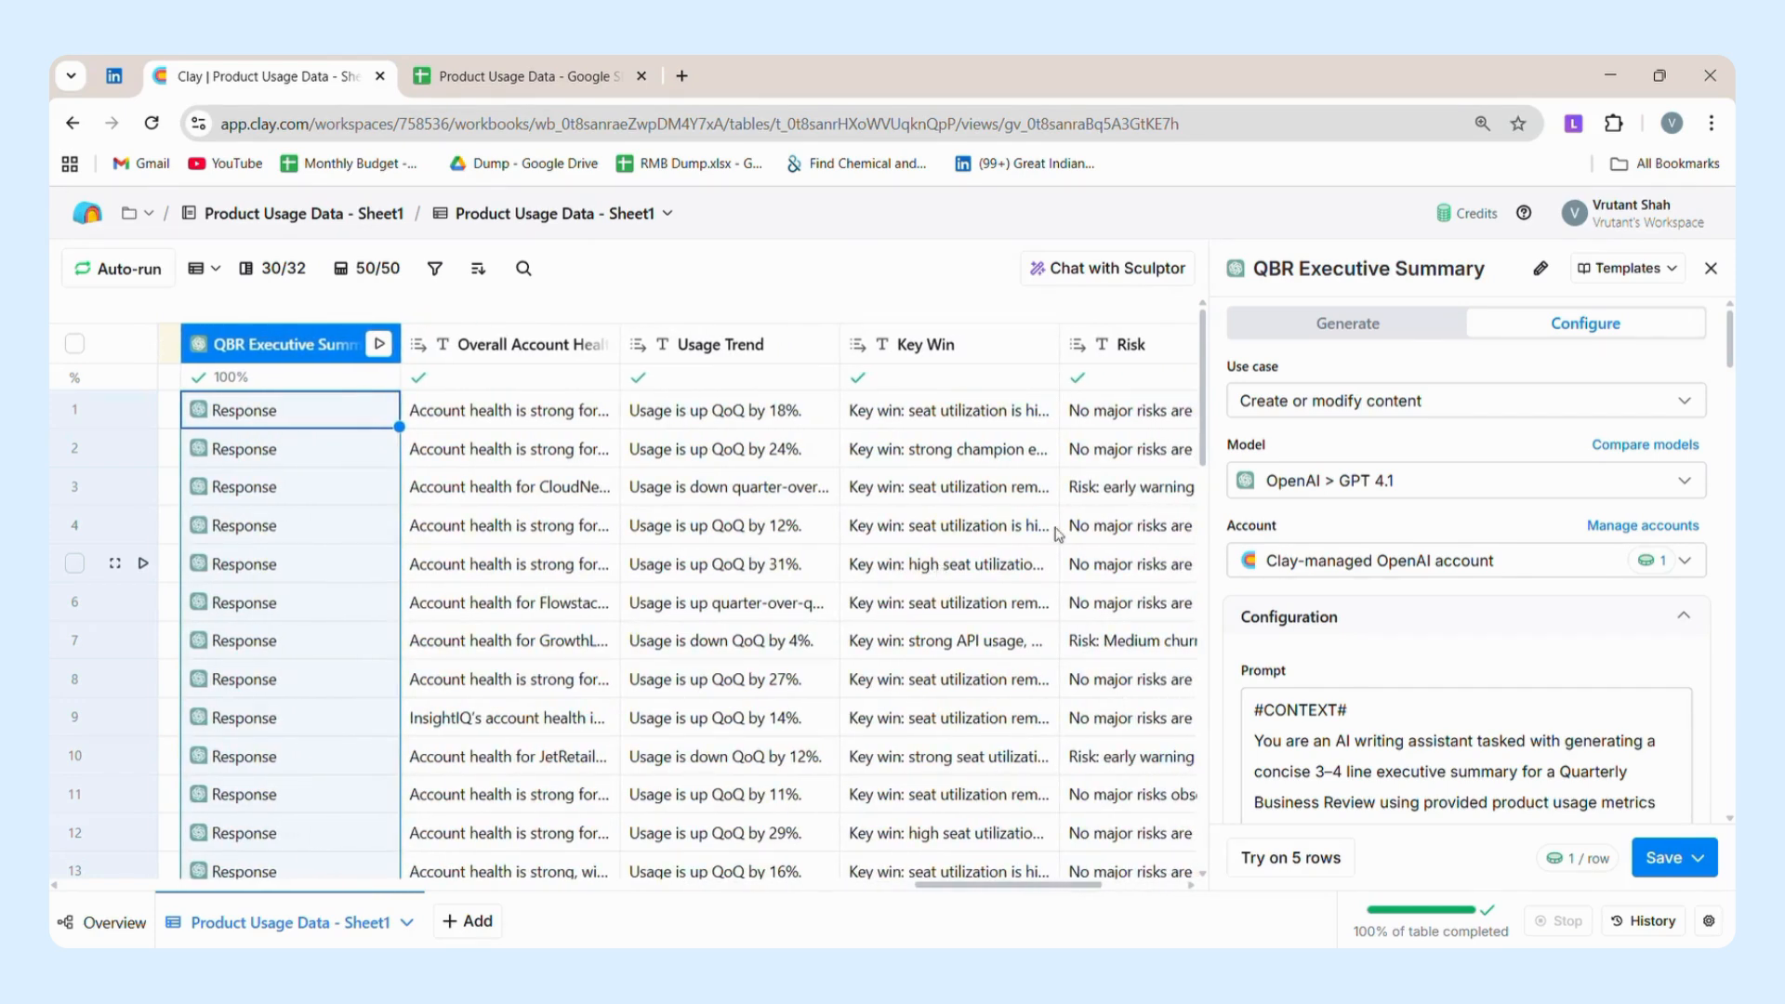
Review the QBR Executive Summary's plain-language AI generation request, covering the executive summary instruction and its list of points to highlight.
left_click(1399, 327)
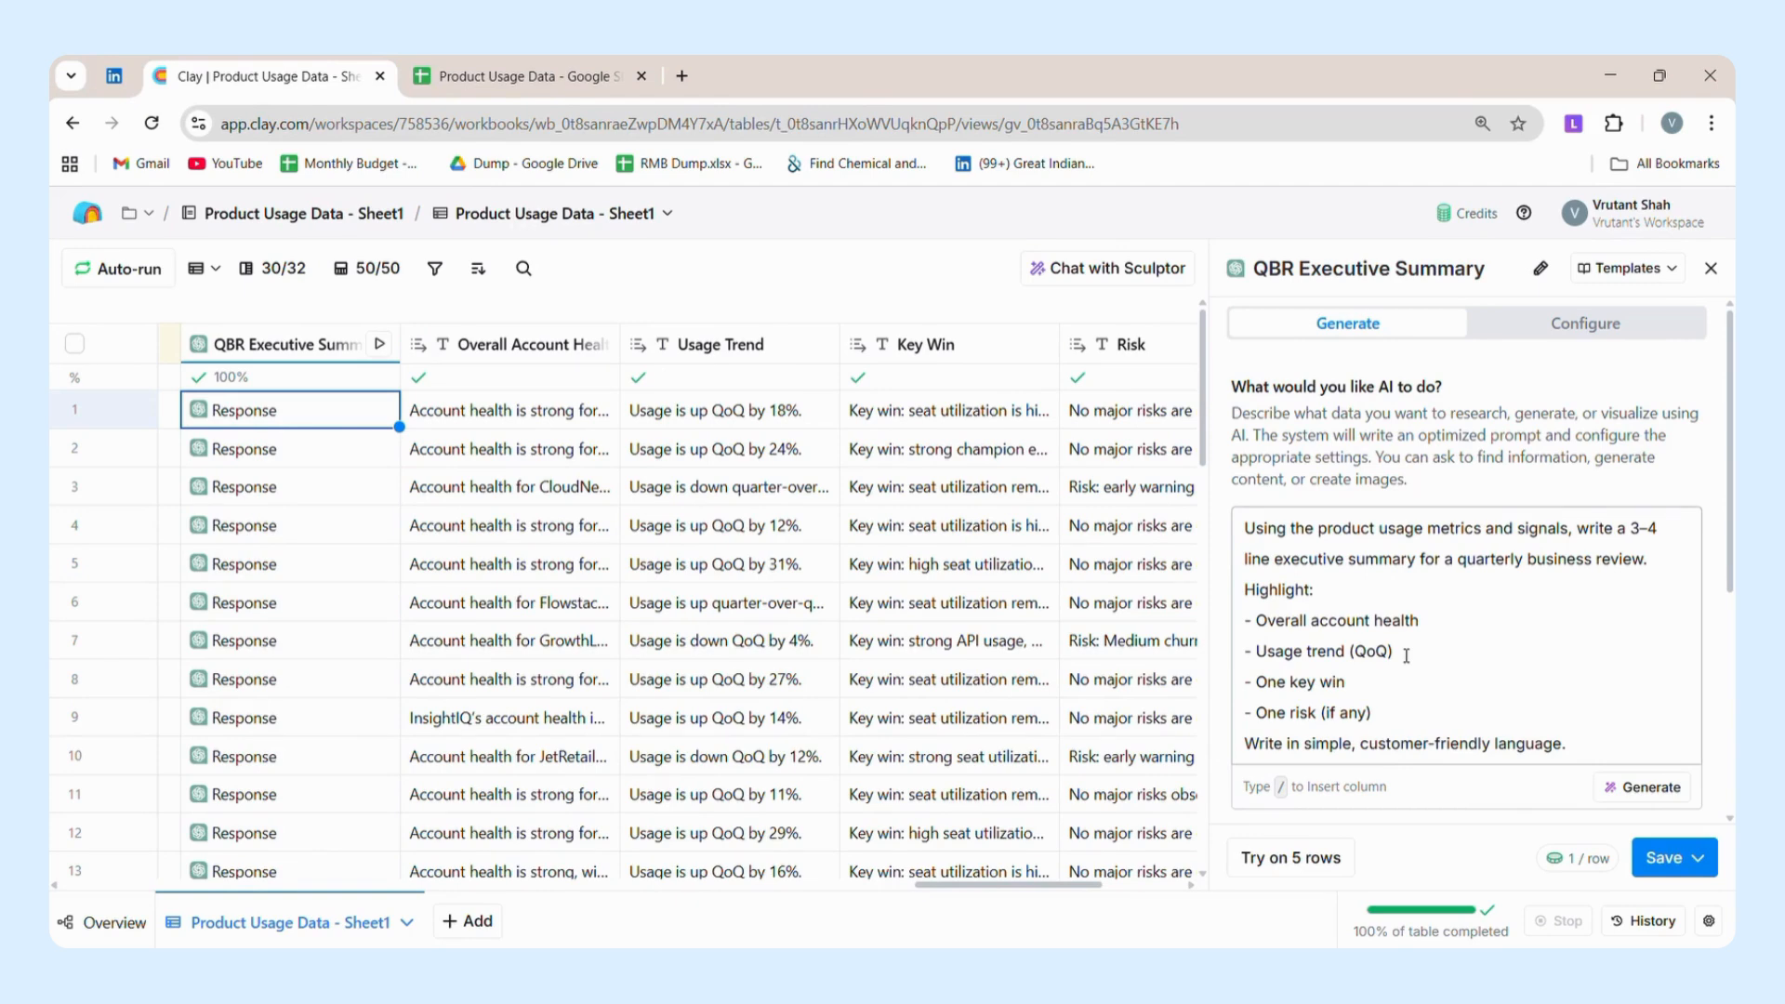
left_click_drag(1246, 528, 1503, 584)
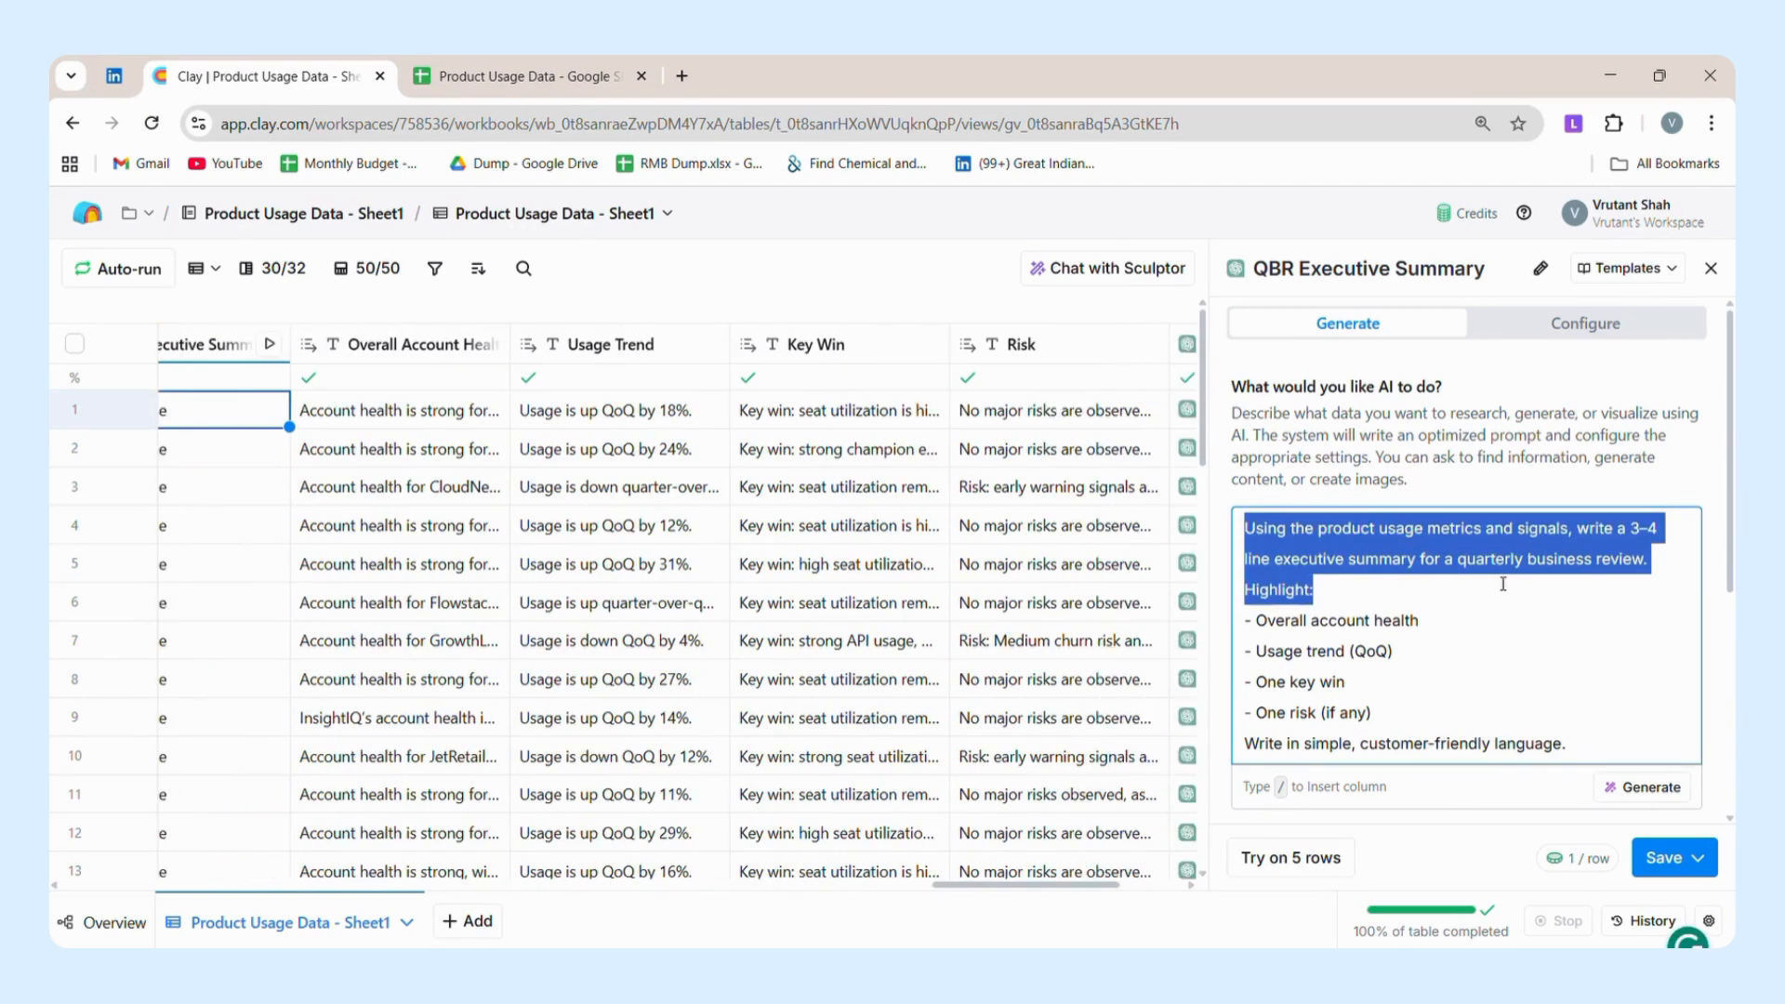
left_click(1506, 585)
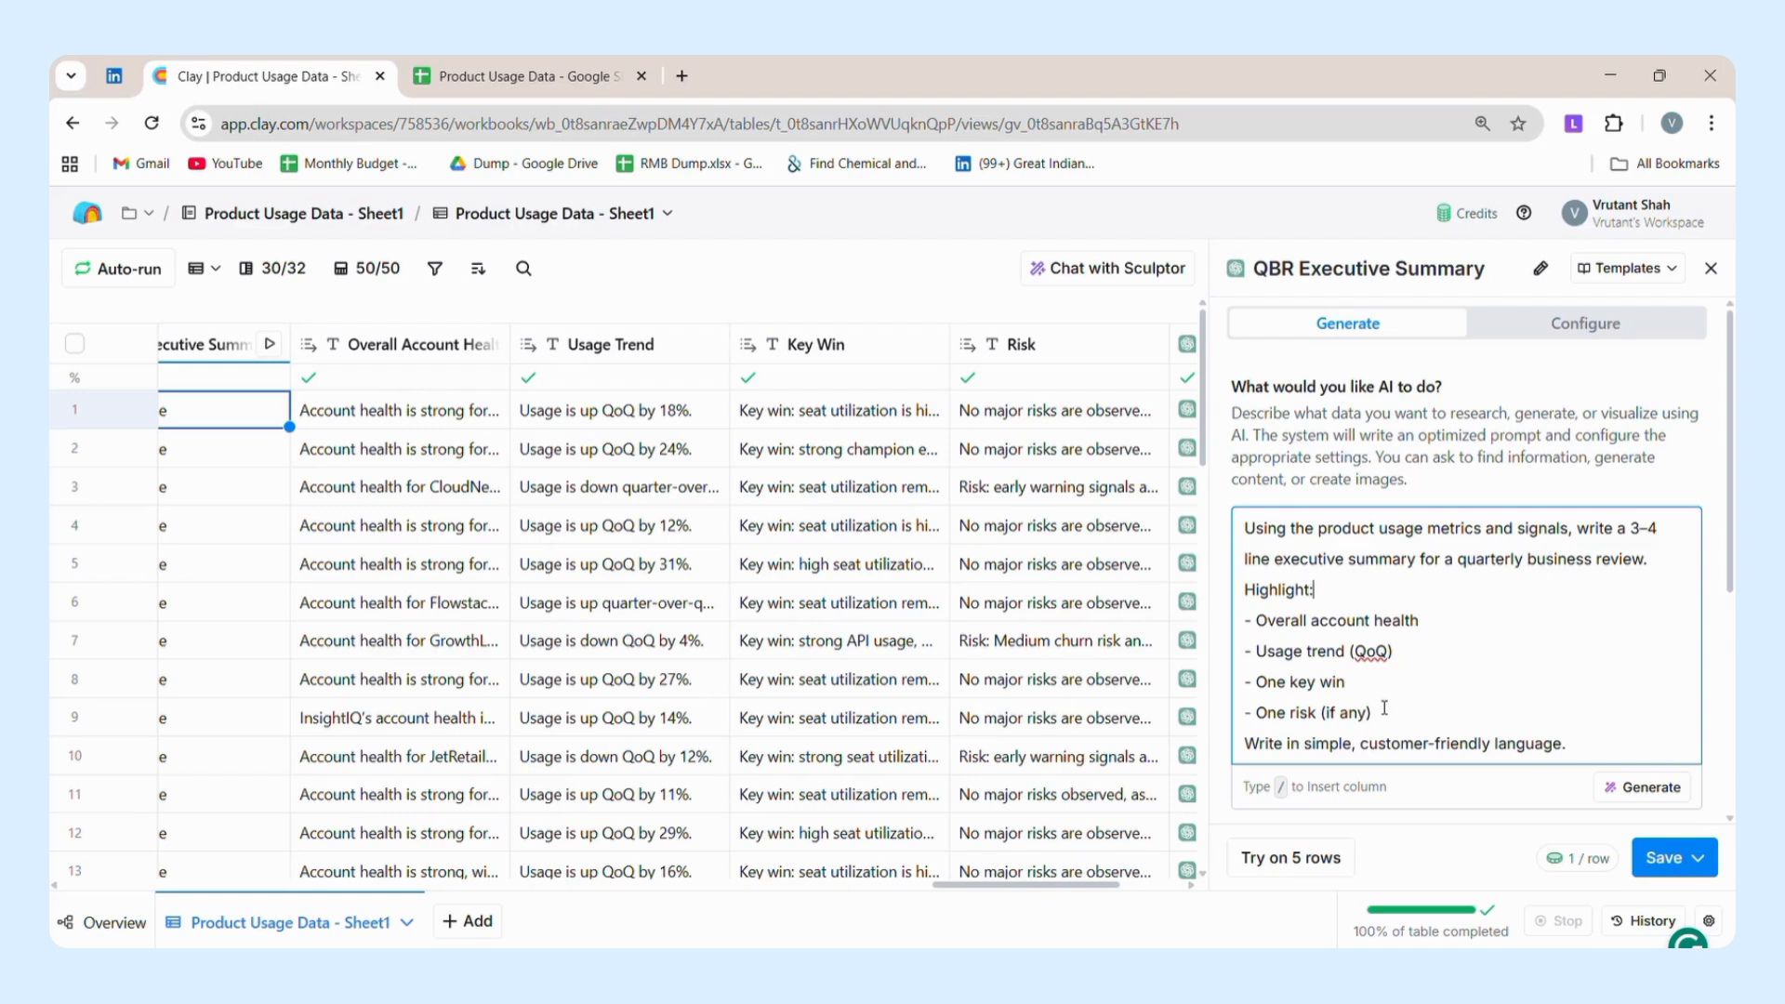
scroll(1385, 708, "down", 3)
scroll(1384, 709, "up", 3)
scroll(1442, 574, "down", 1)
scroll(1442, 573, "down", 3)
scroll(1574, 310, "up", 3)
Examine the QBR Executive Summary's full configured prompt, from its objective and column-based instructions through the examples to the output settings.
left_click(1578, 332)
scroll(1514, 657, "down", 5)
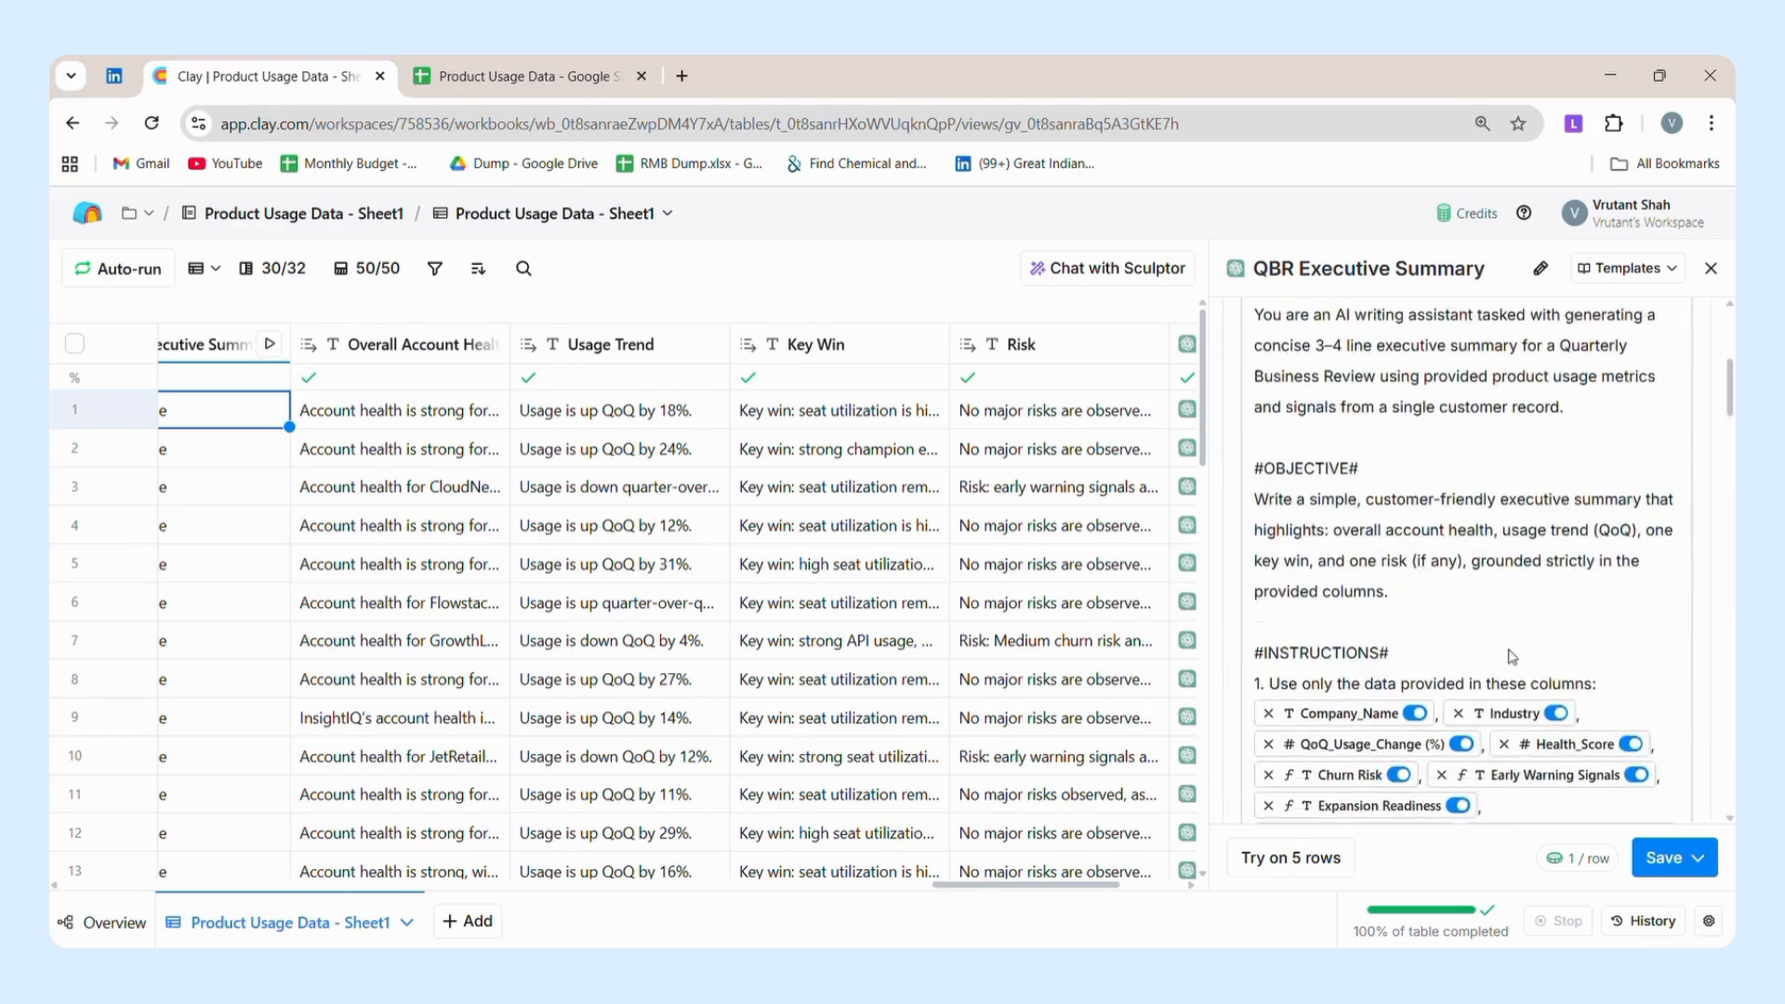
scroll(1513, 657, "down", 6)
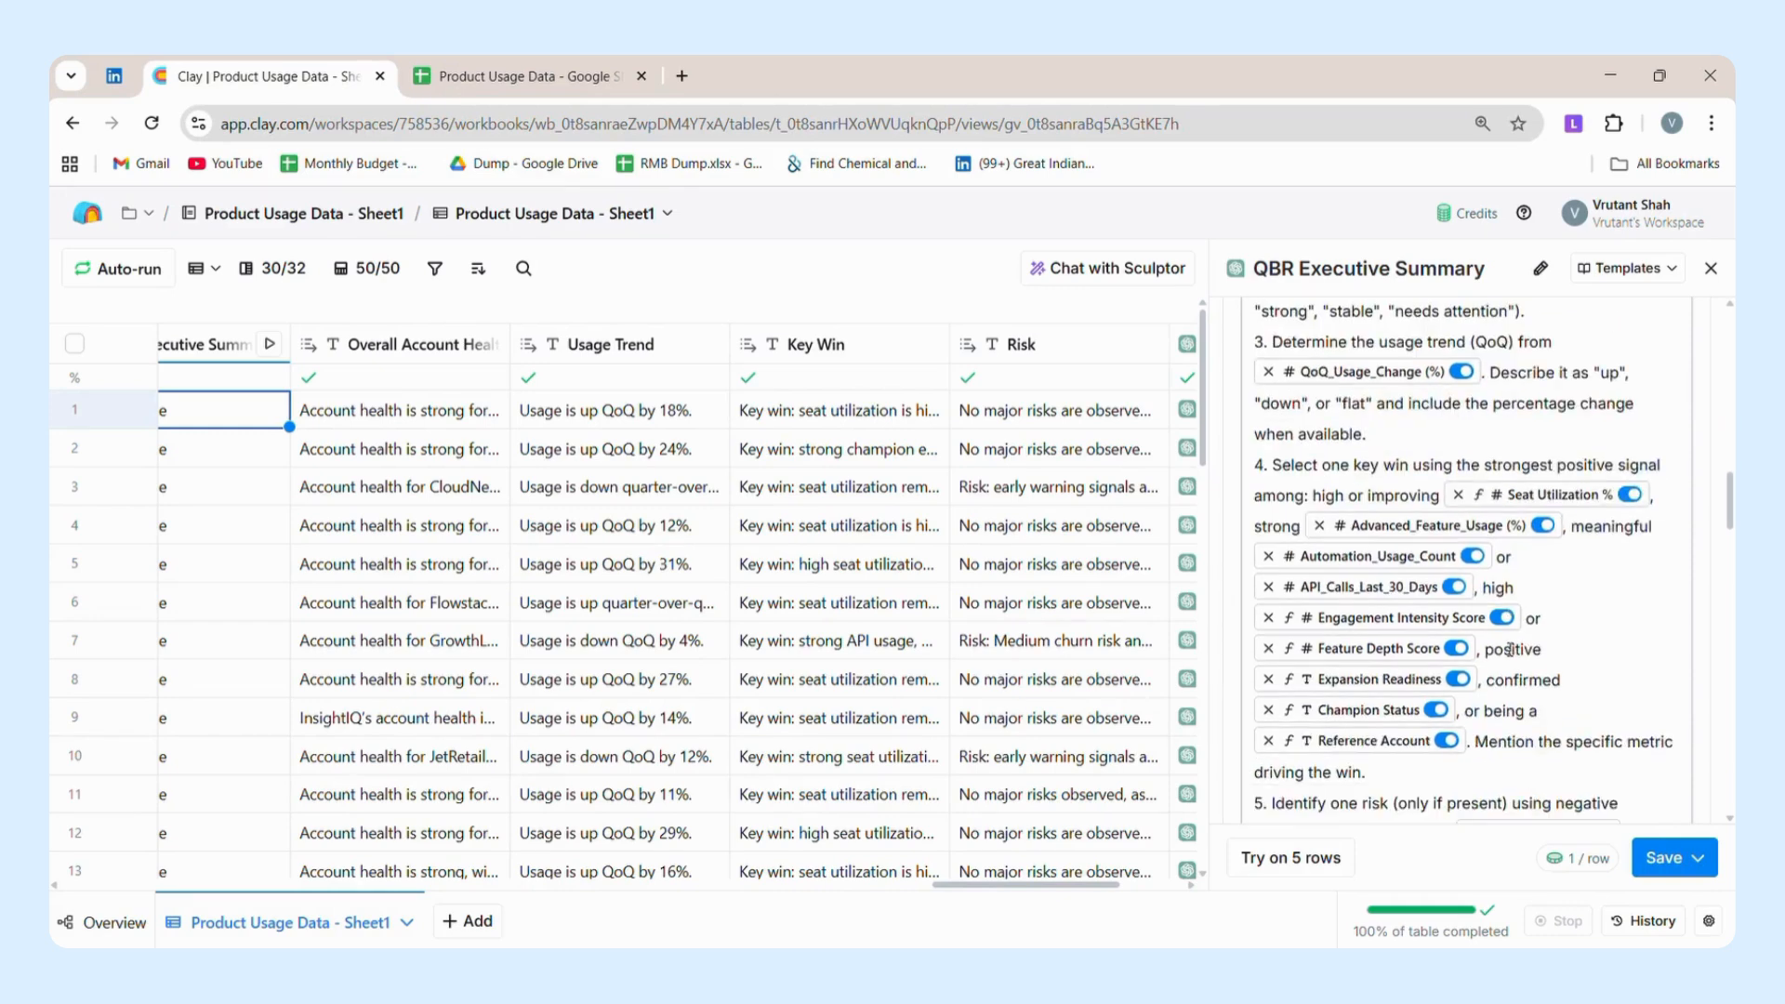
scroll(1511, 648, "down", 12)
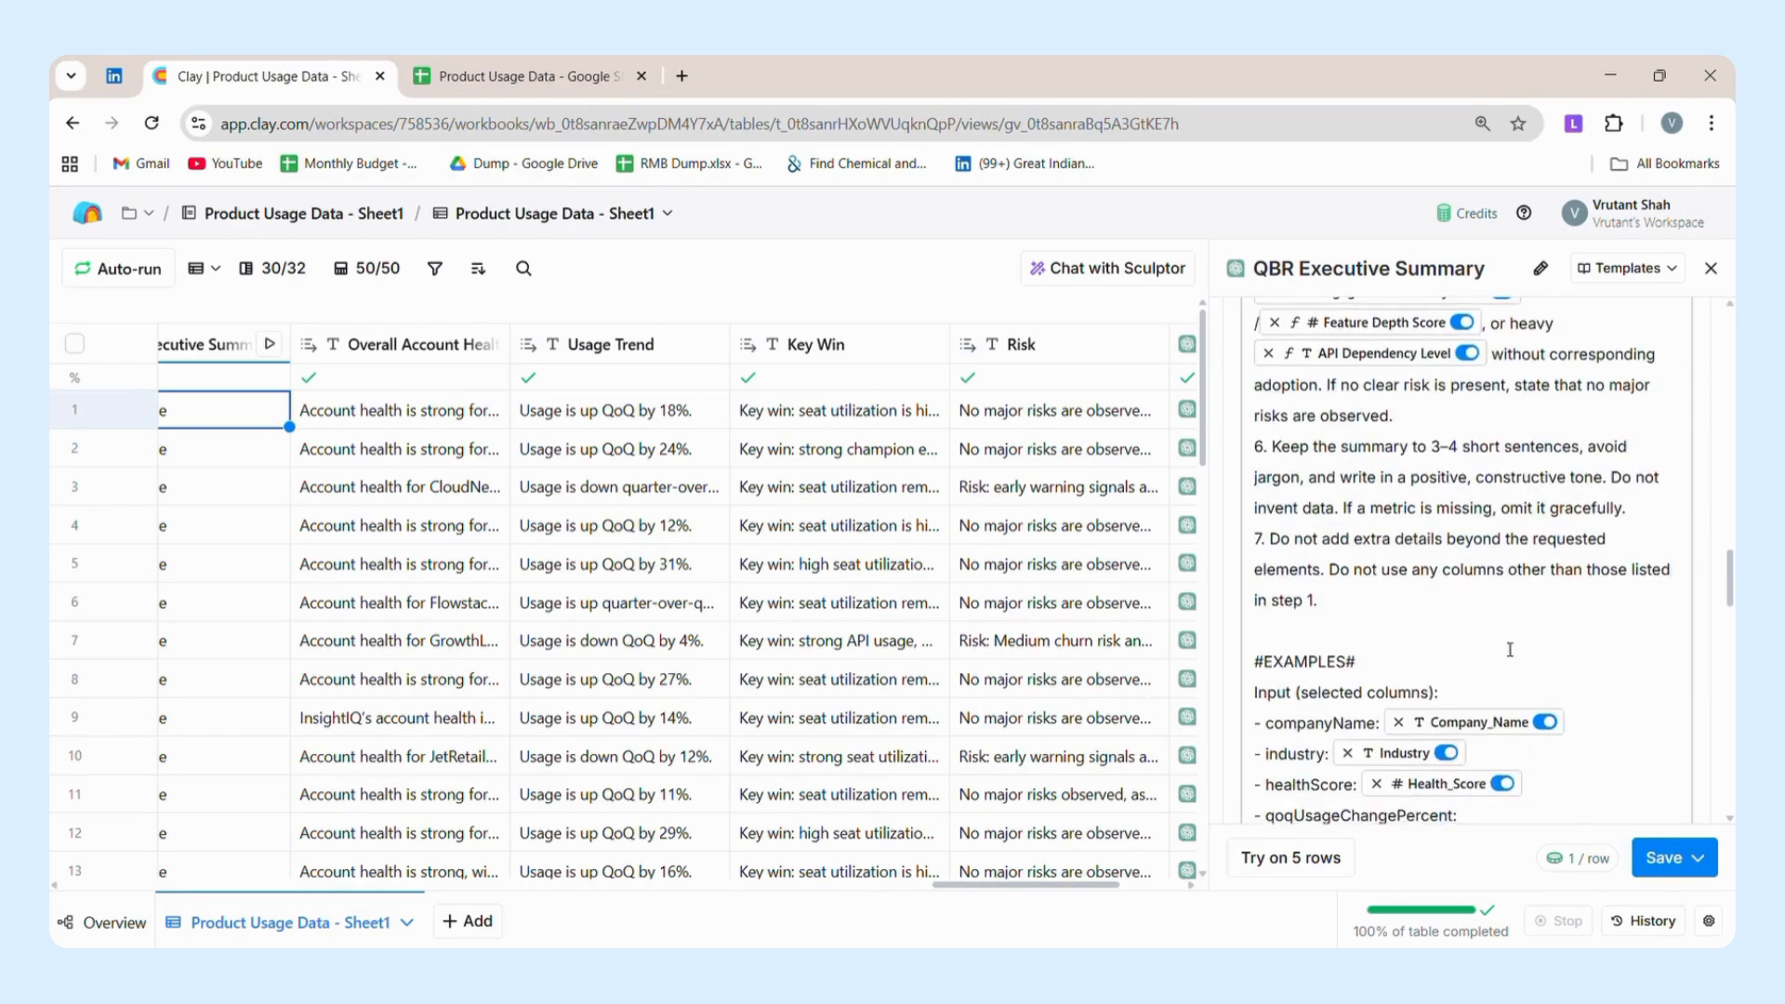
scroll(1511, 648, "down", 10)
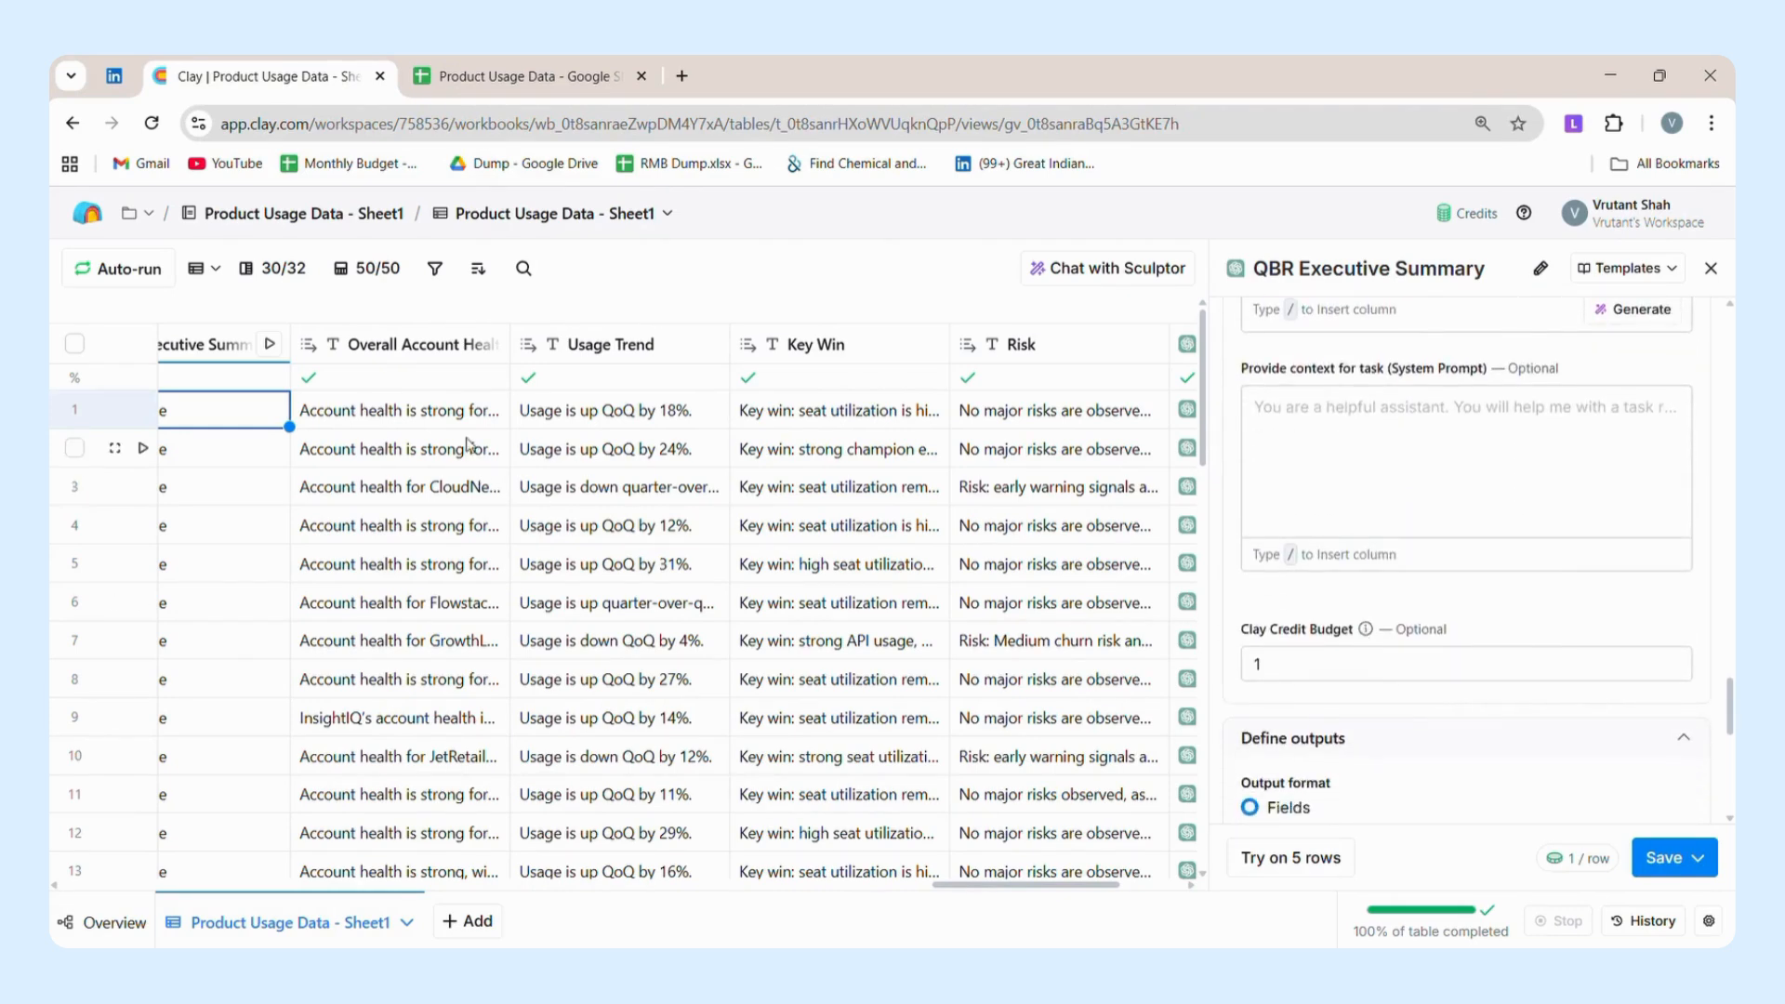
Read row 1's full text for Overall Account Health, Usage Trend, Key Win and Risk.
left_click(444, 423)
double_click(443, 423)
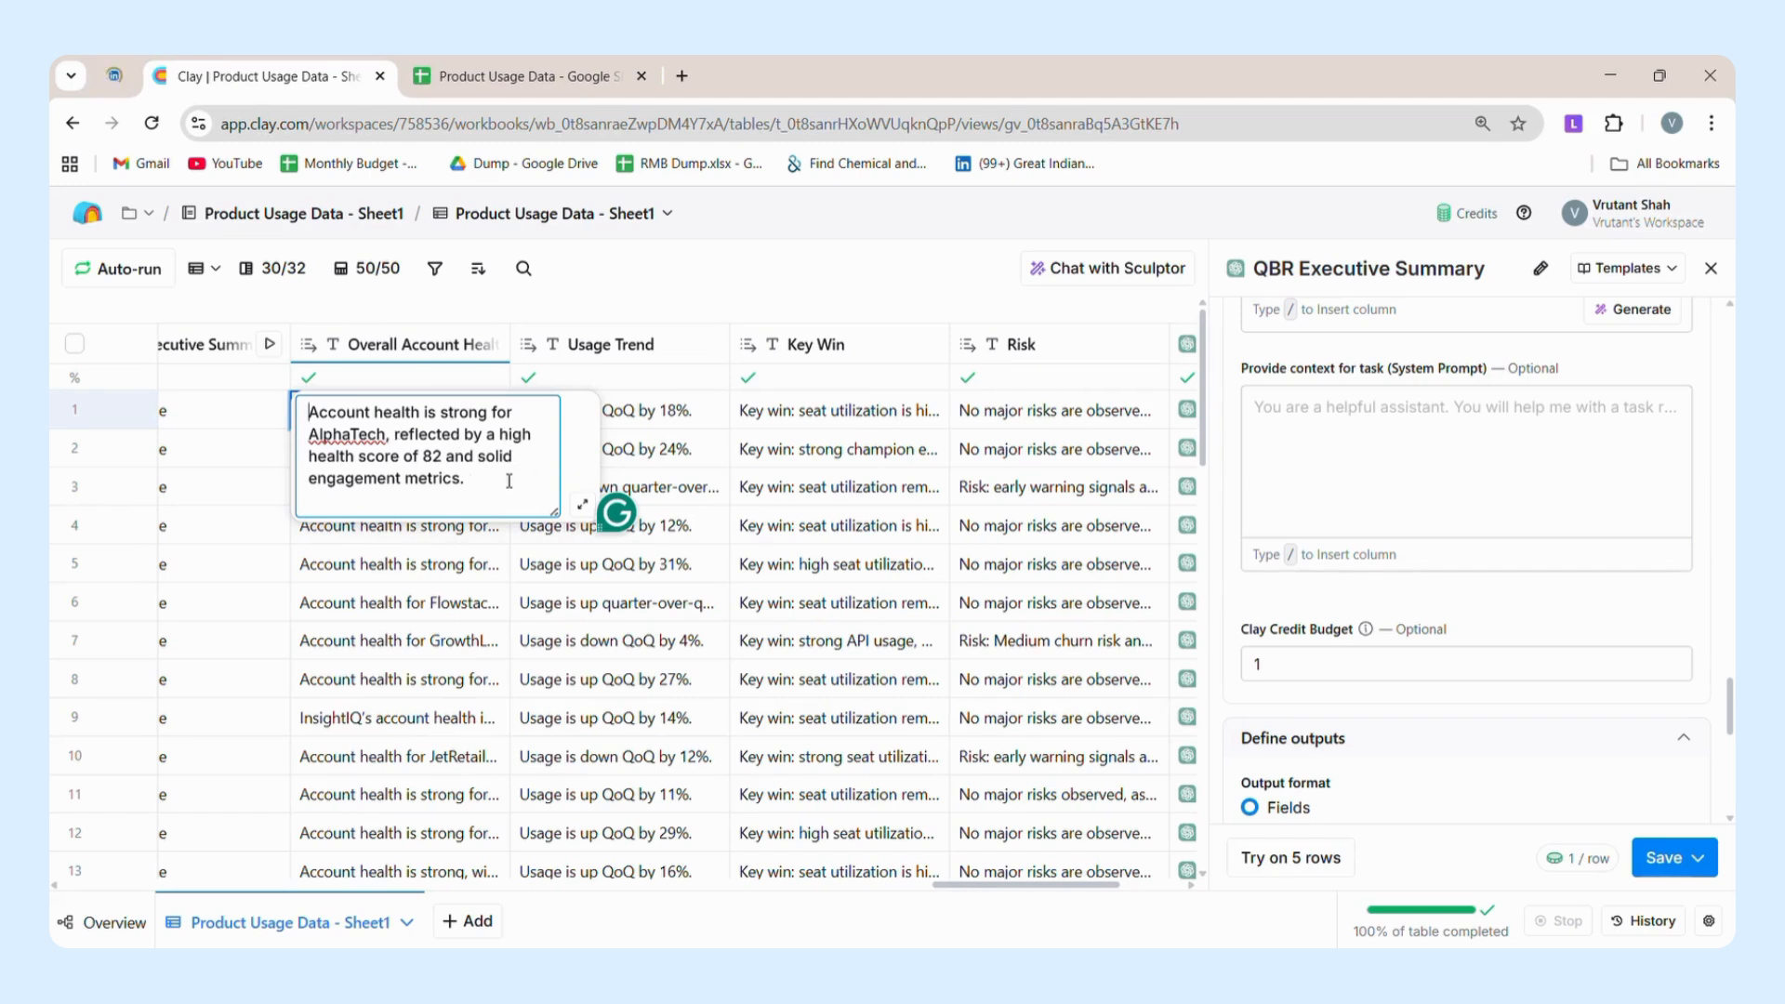
left_click(695, 406)
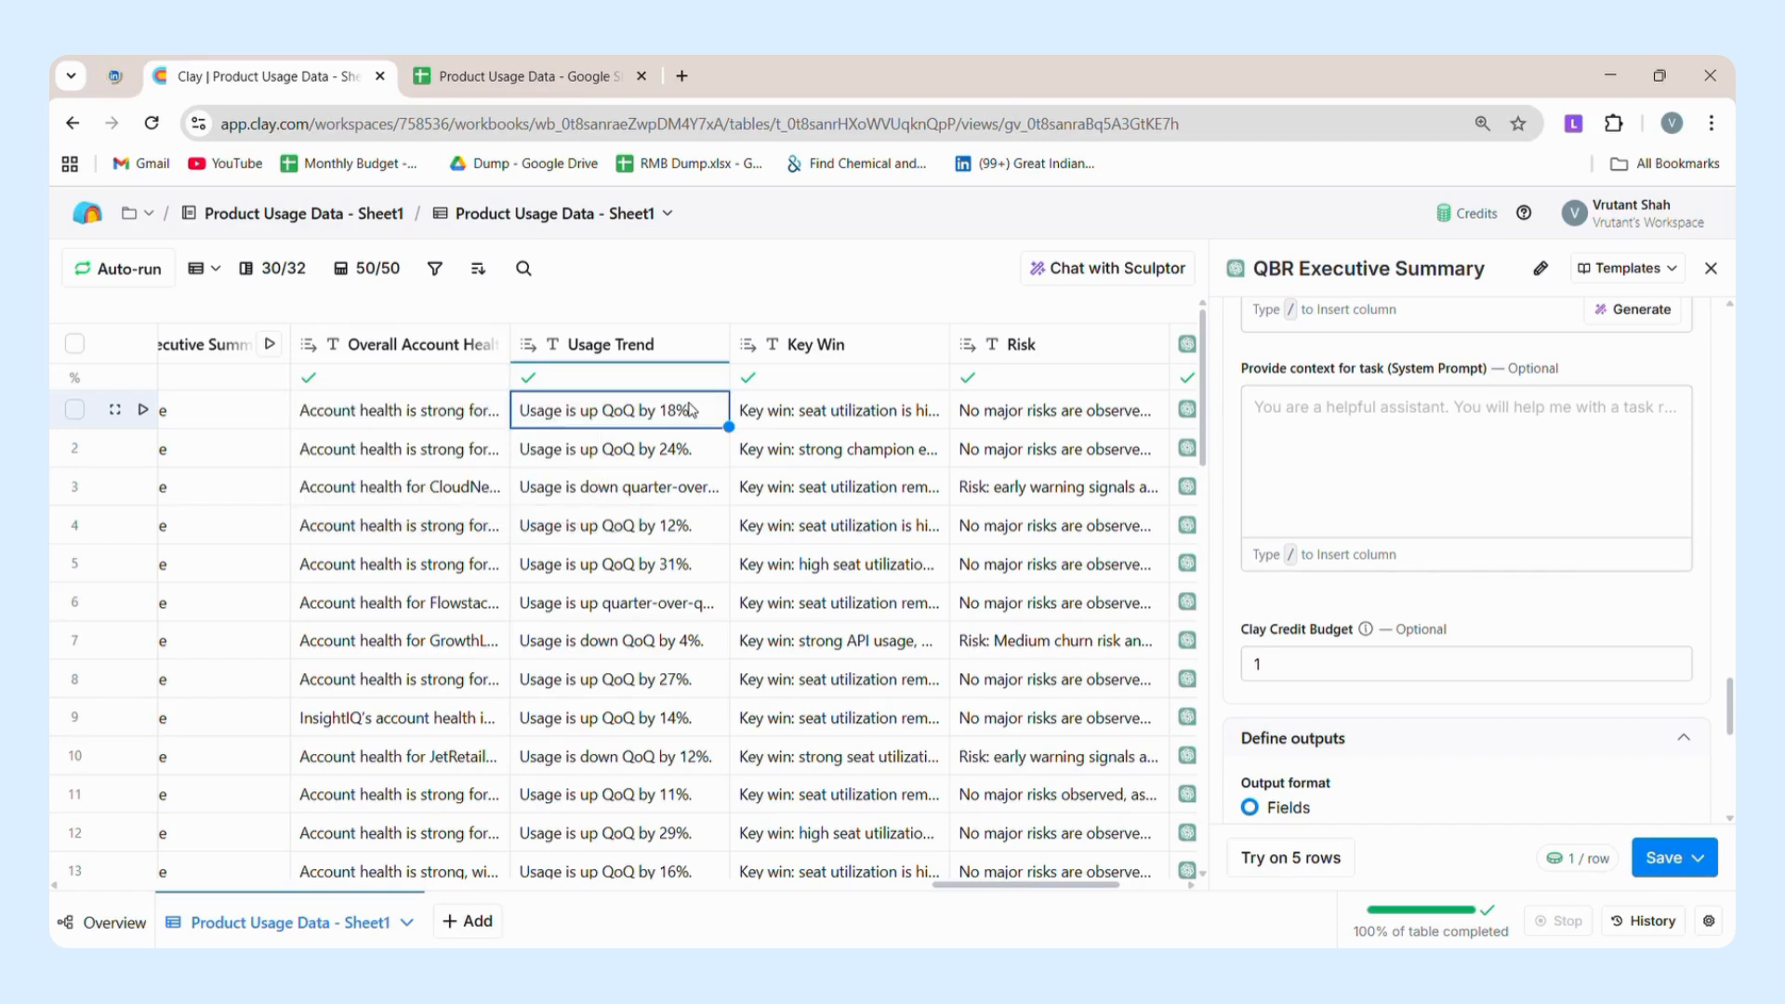
double_click(694, 402)
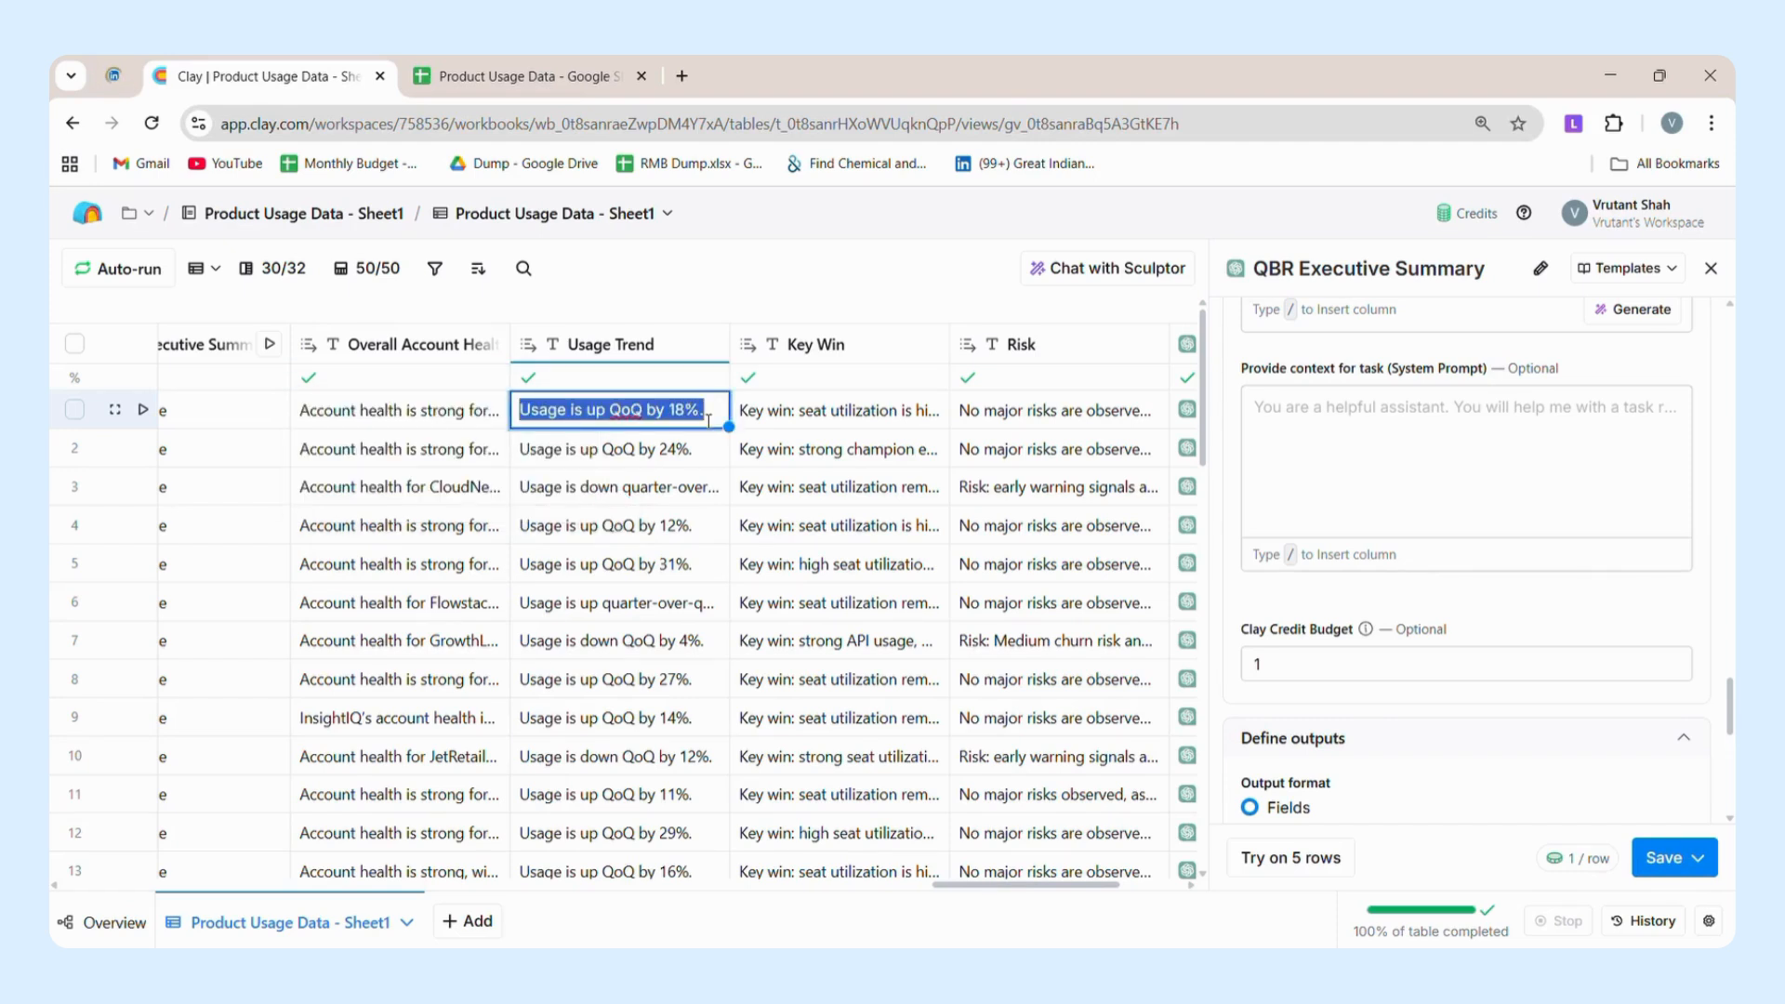
left_click(782, 421)
double_click(788, 416)
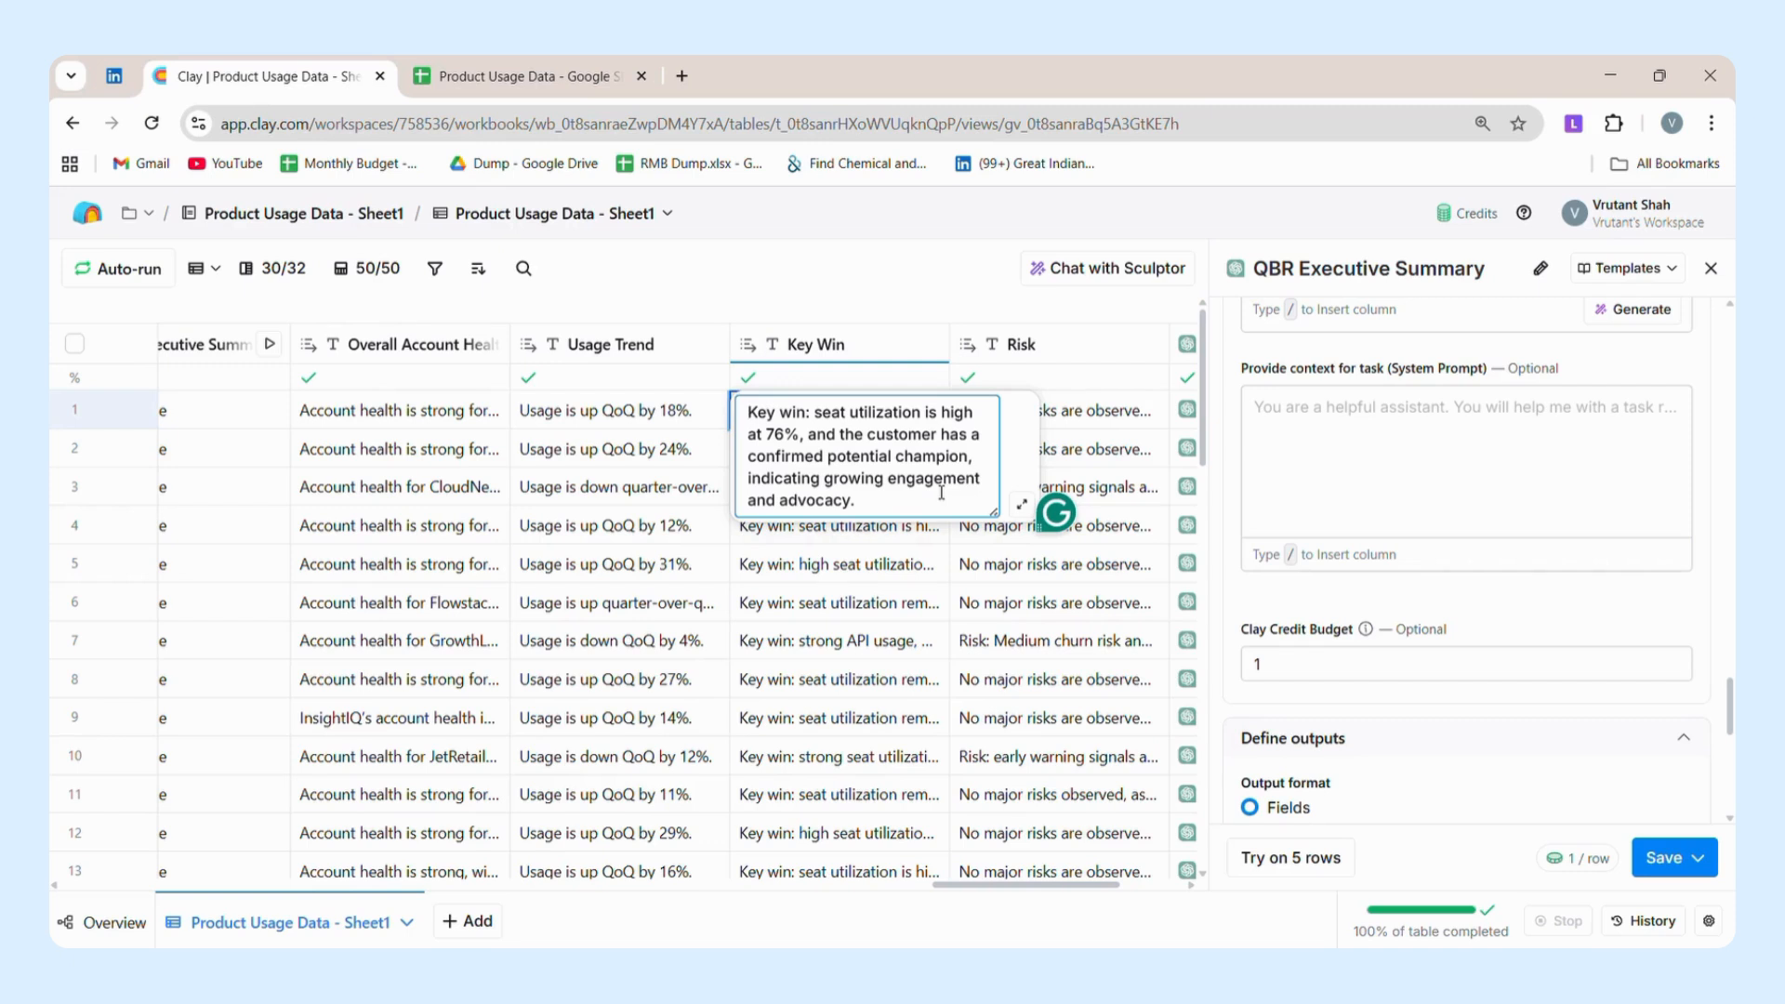
left_click(1115, 414)
double_click(1114, 415)
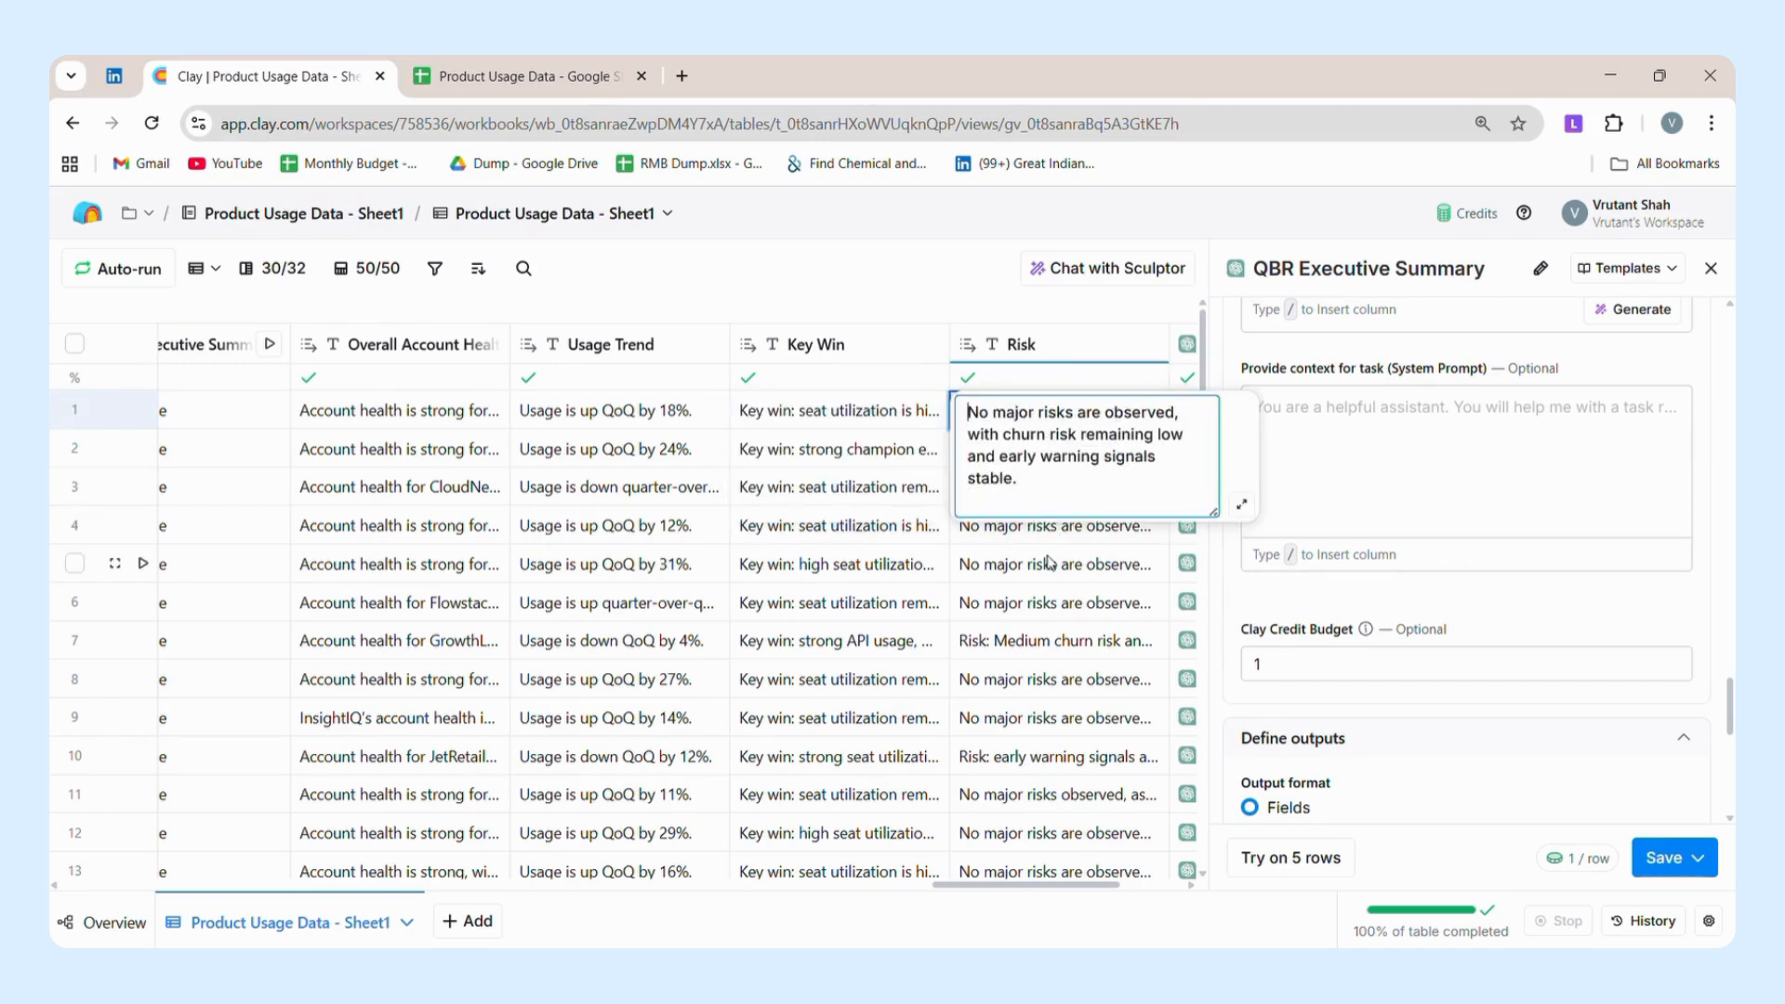
Read row 7's full Risk text, then close it by selecting the same row's Key Win cell.
left_click(1041, 643)
double_click(1041, 644)
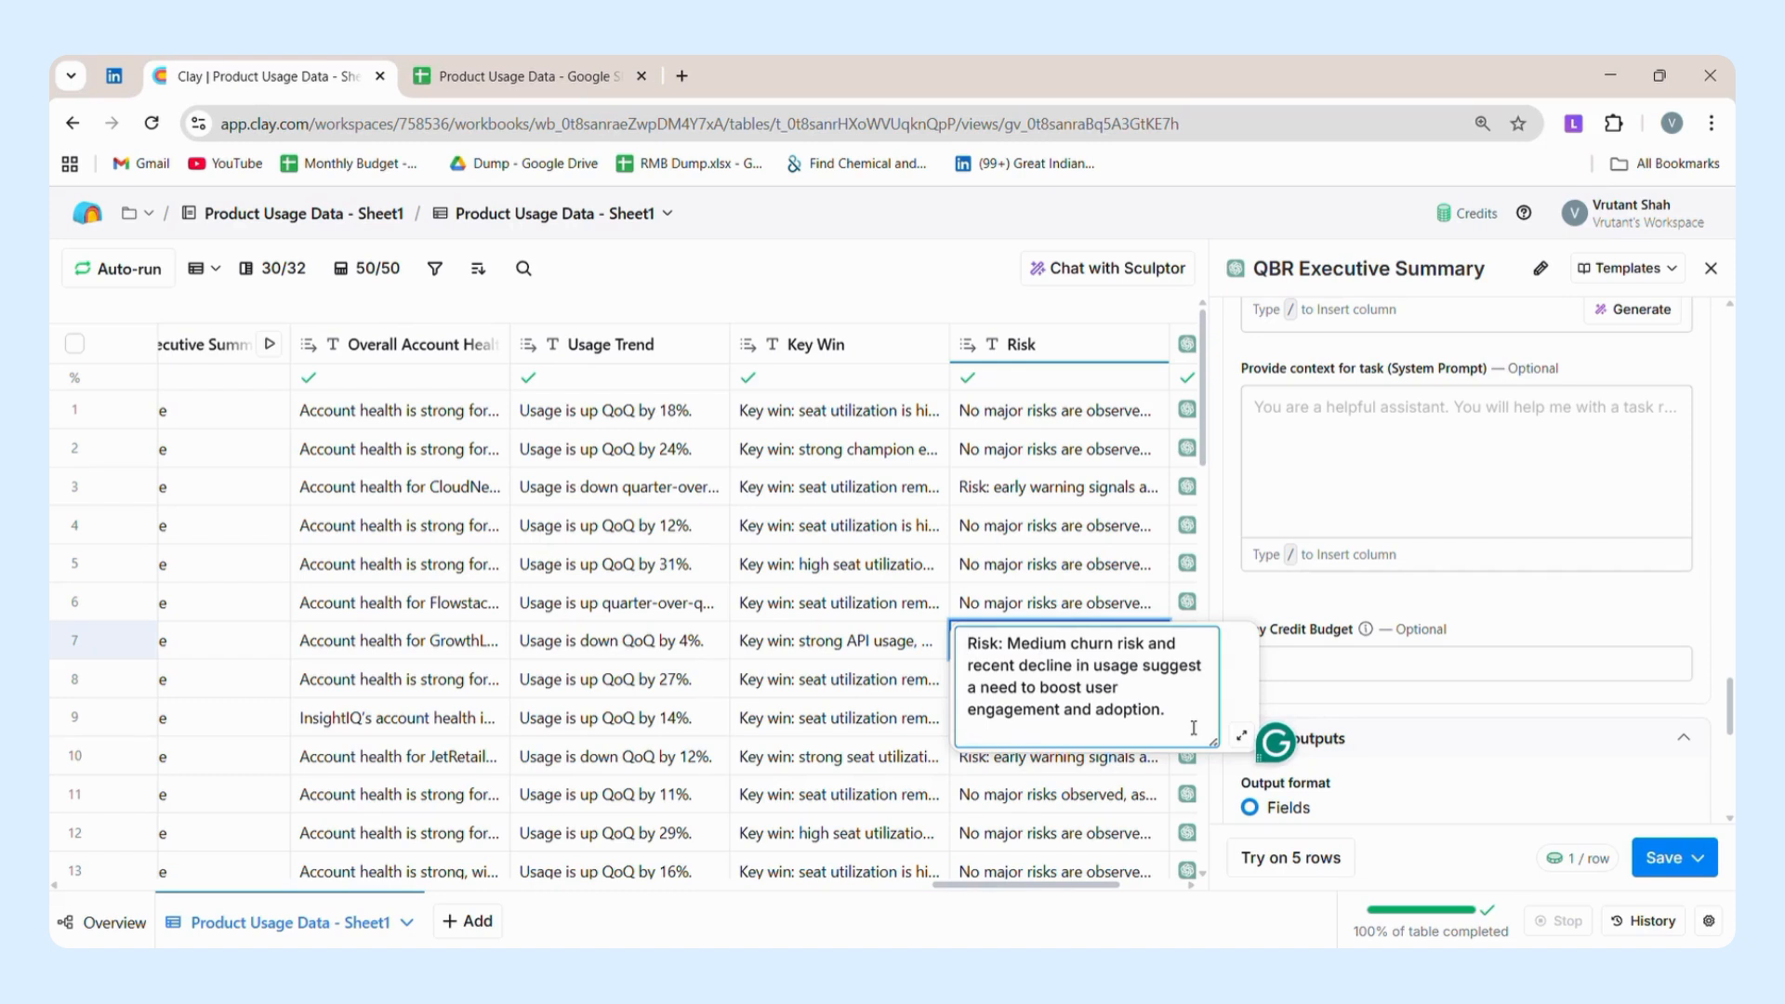
left_click(888, 639)
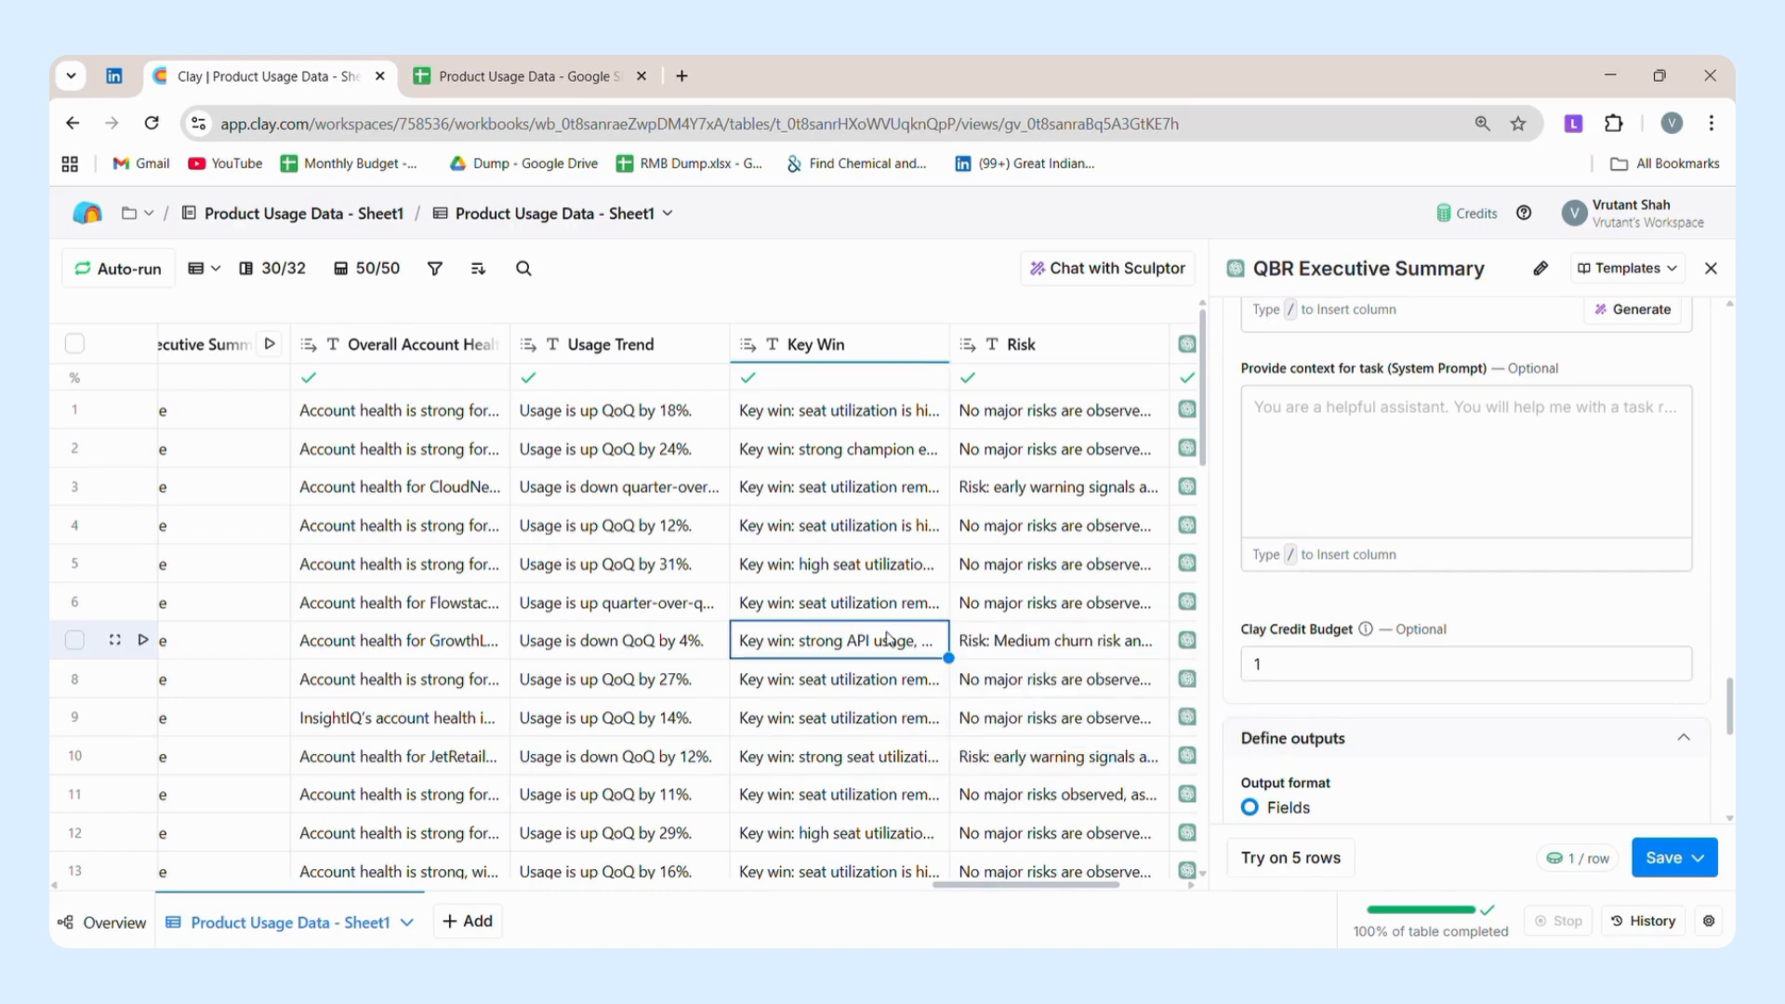
key("Up")
key("Up")
key("Up")
key("Up")
key("Up")
key("Right")
key("Right")
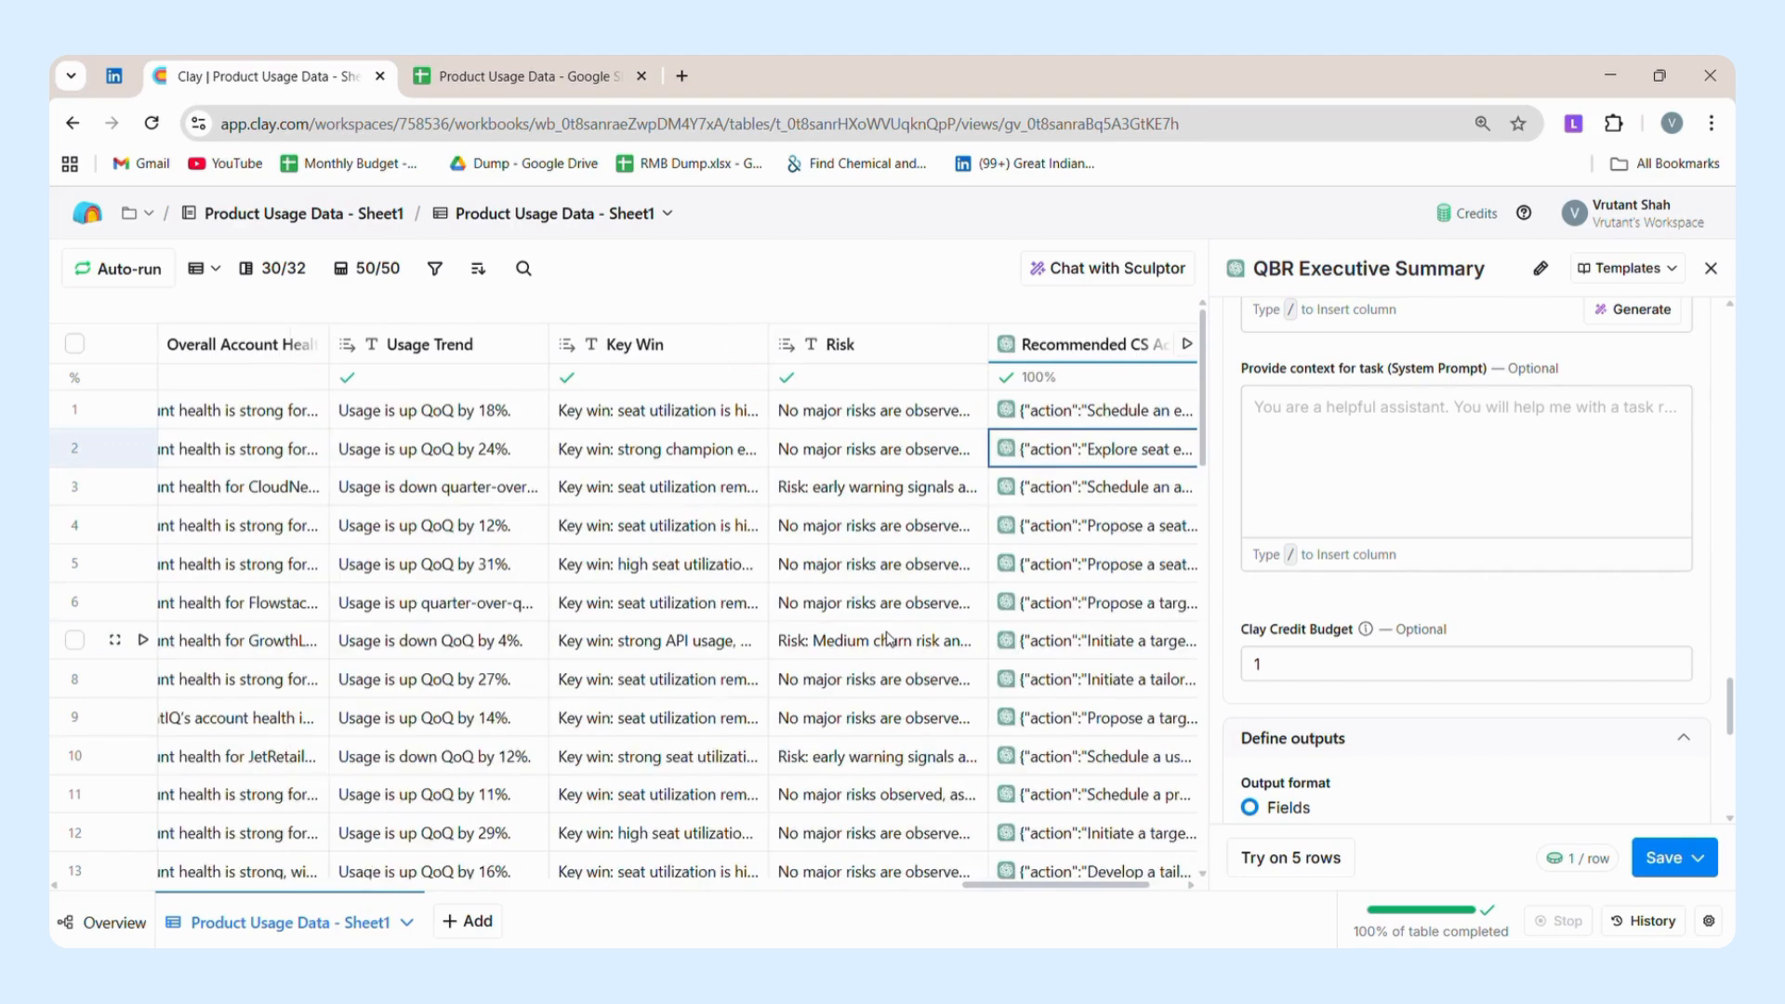
key("Left")
key("Left")
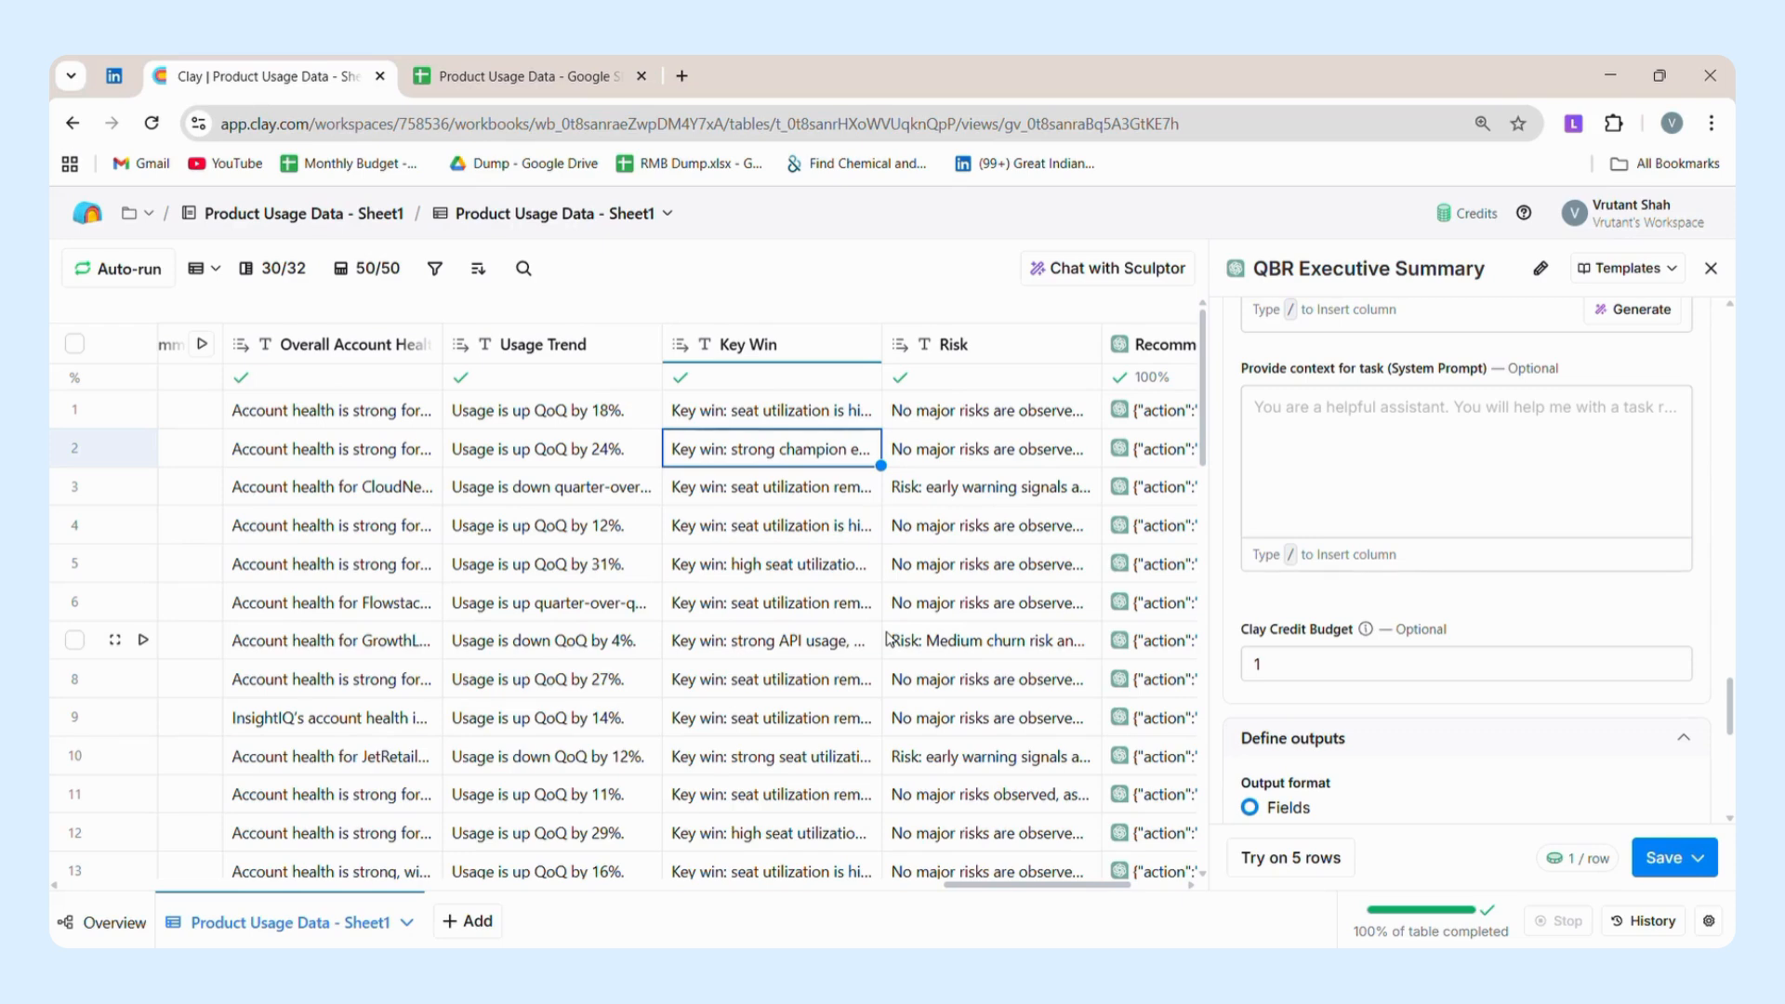
scroll(888, 639, "right", 3)
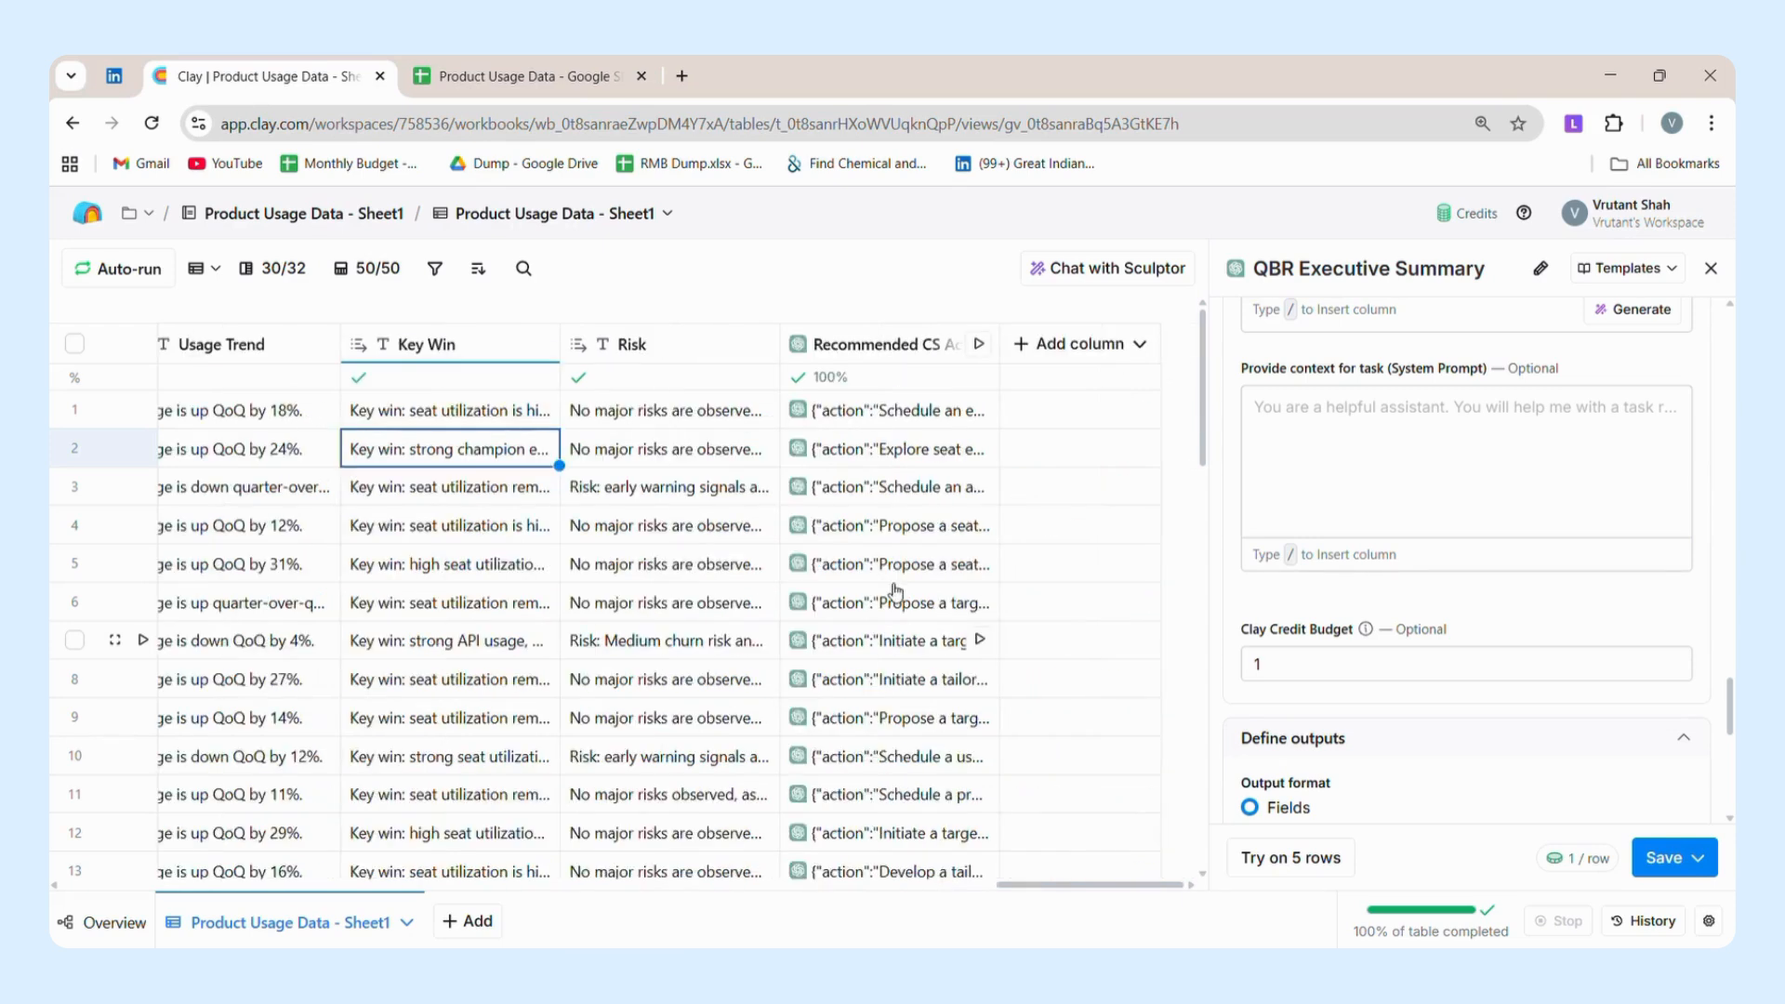
left_click(554, 480)
scroll(554, 481, "left", 4)
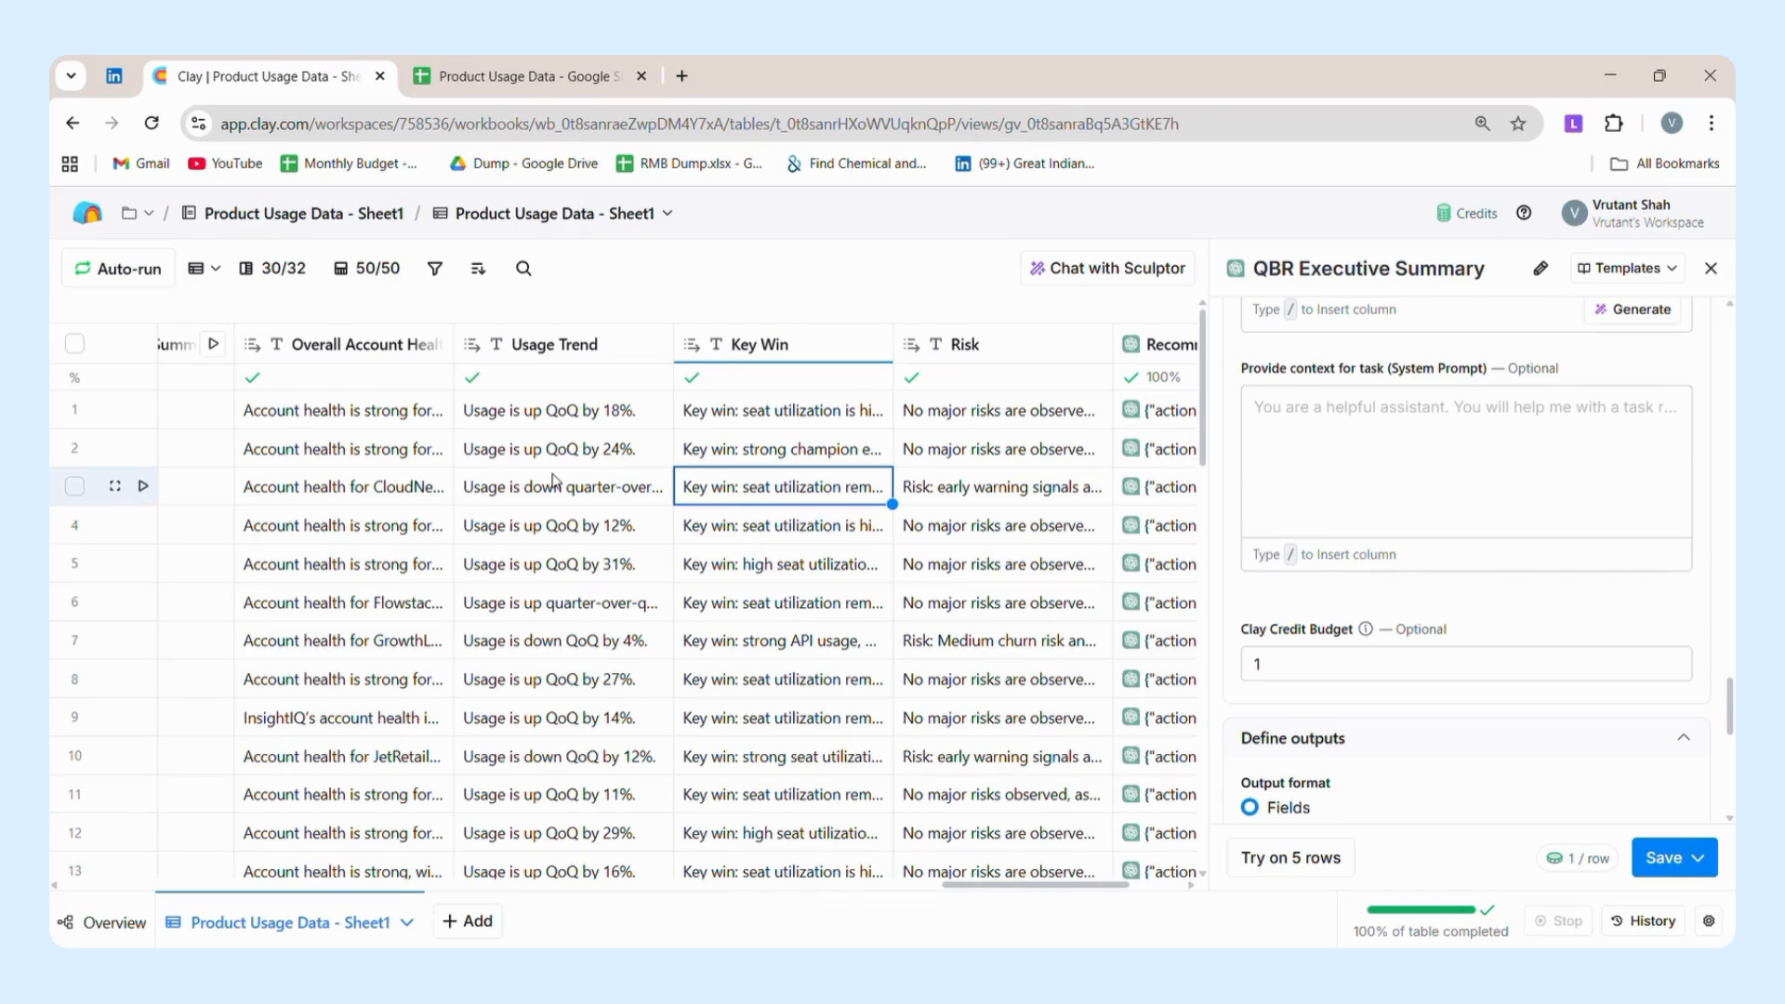
Open the Recommended CS Actions column's settings and view its plain-language AI generation request.
scroll(554, 481, "right", 3)
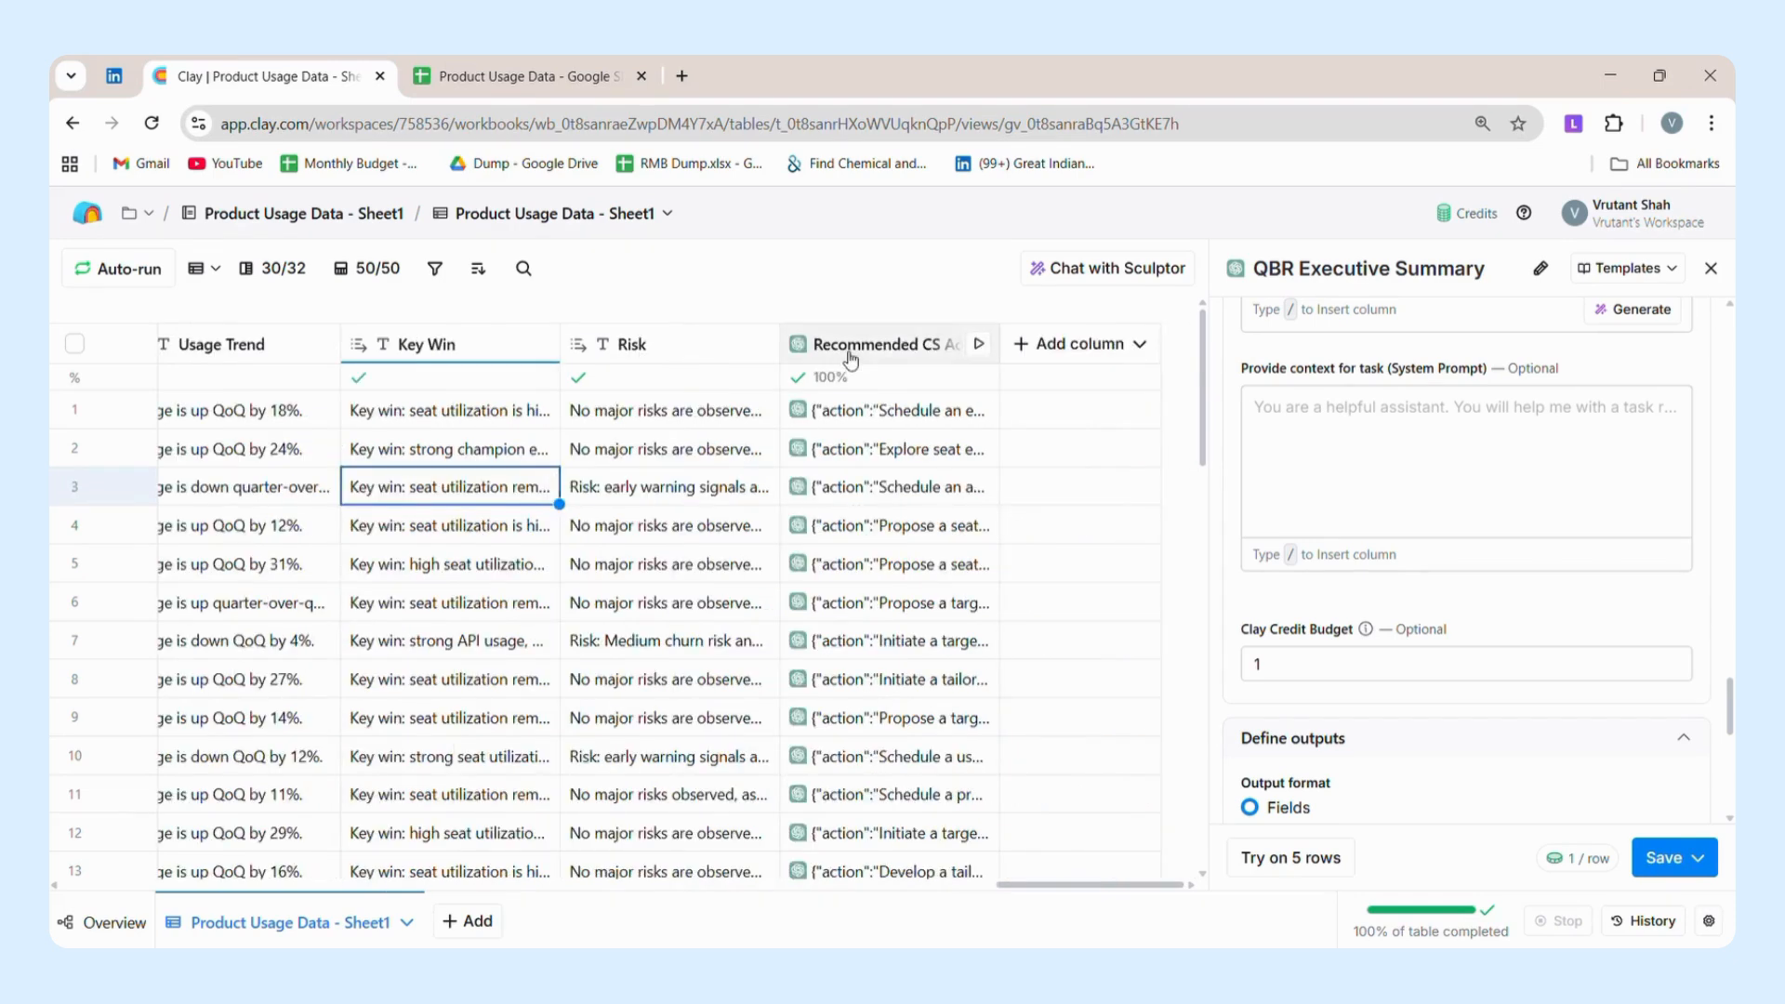
left_click(850, 360)
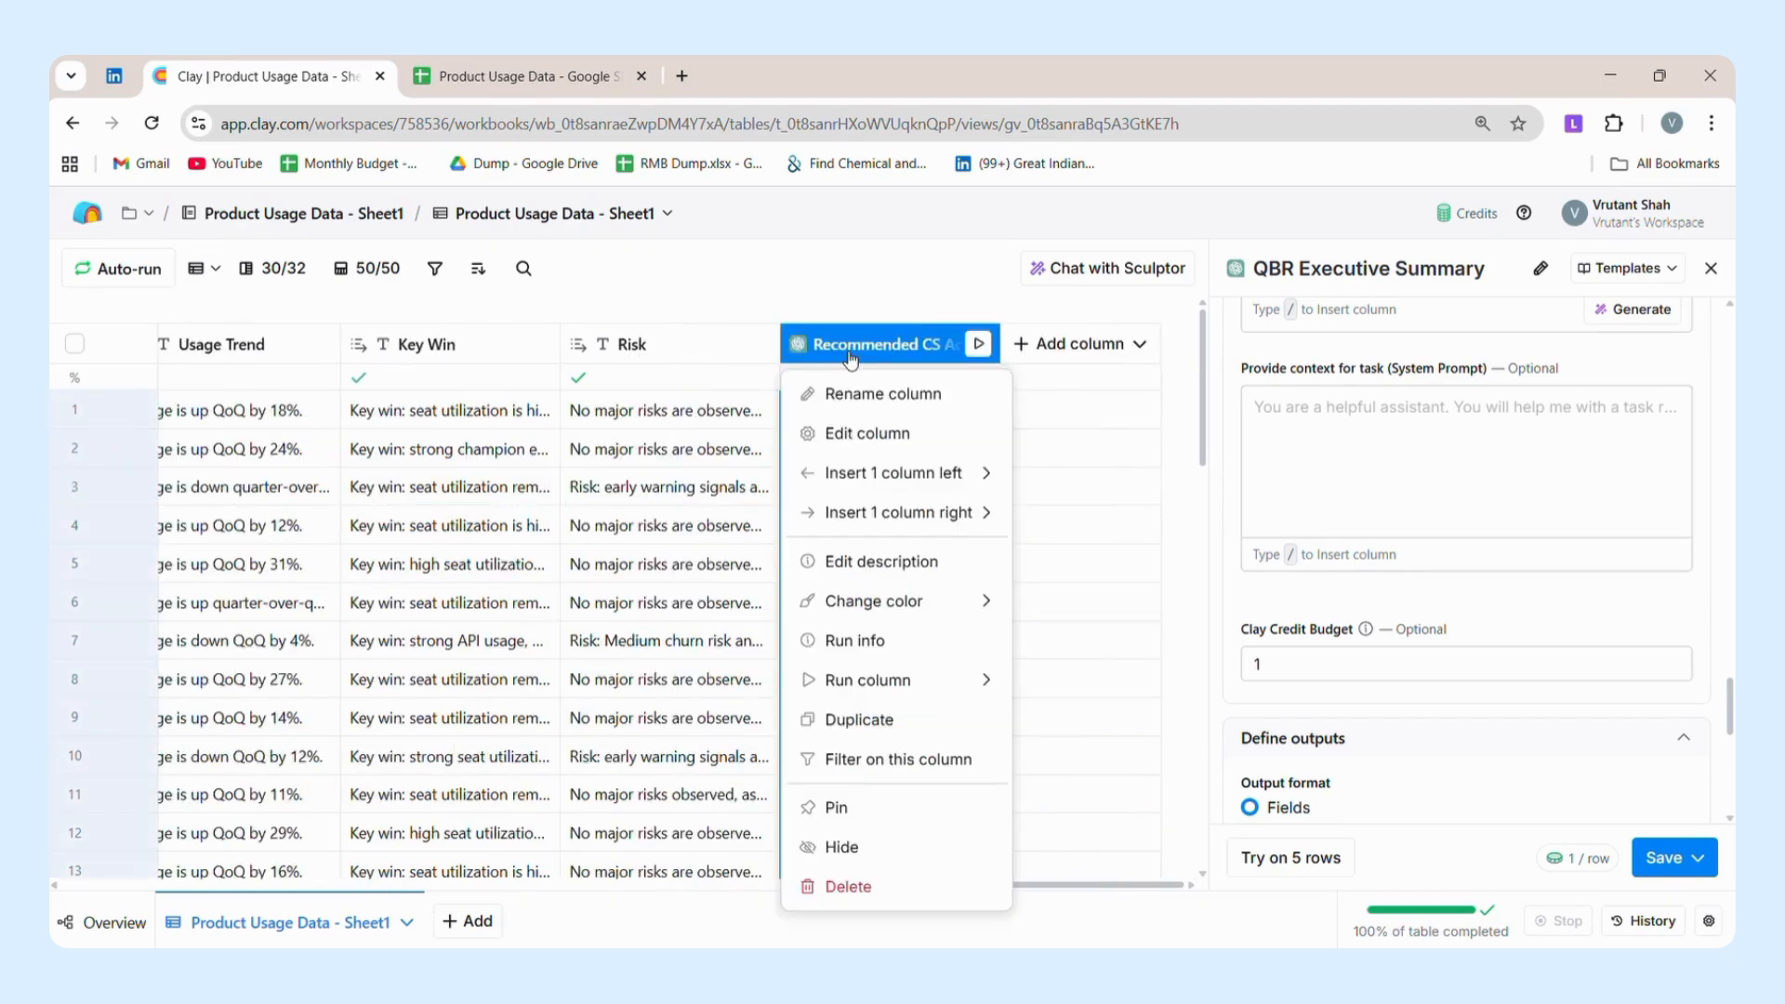
left_click(852, 435)
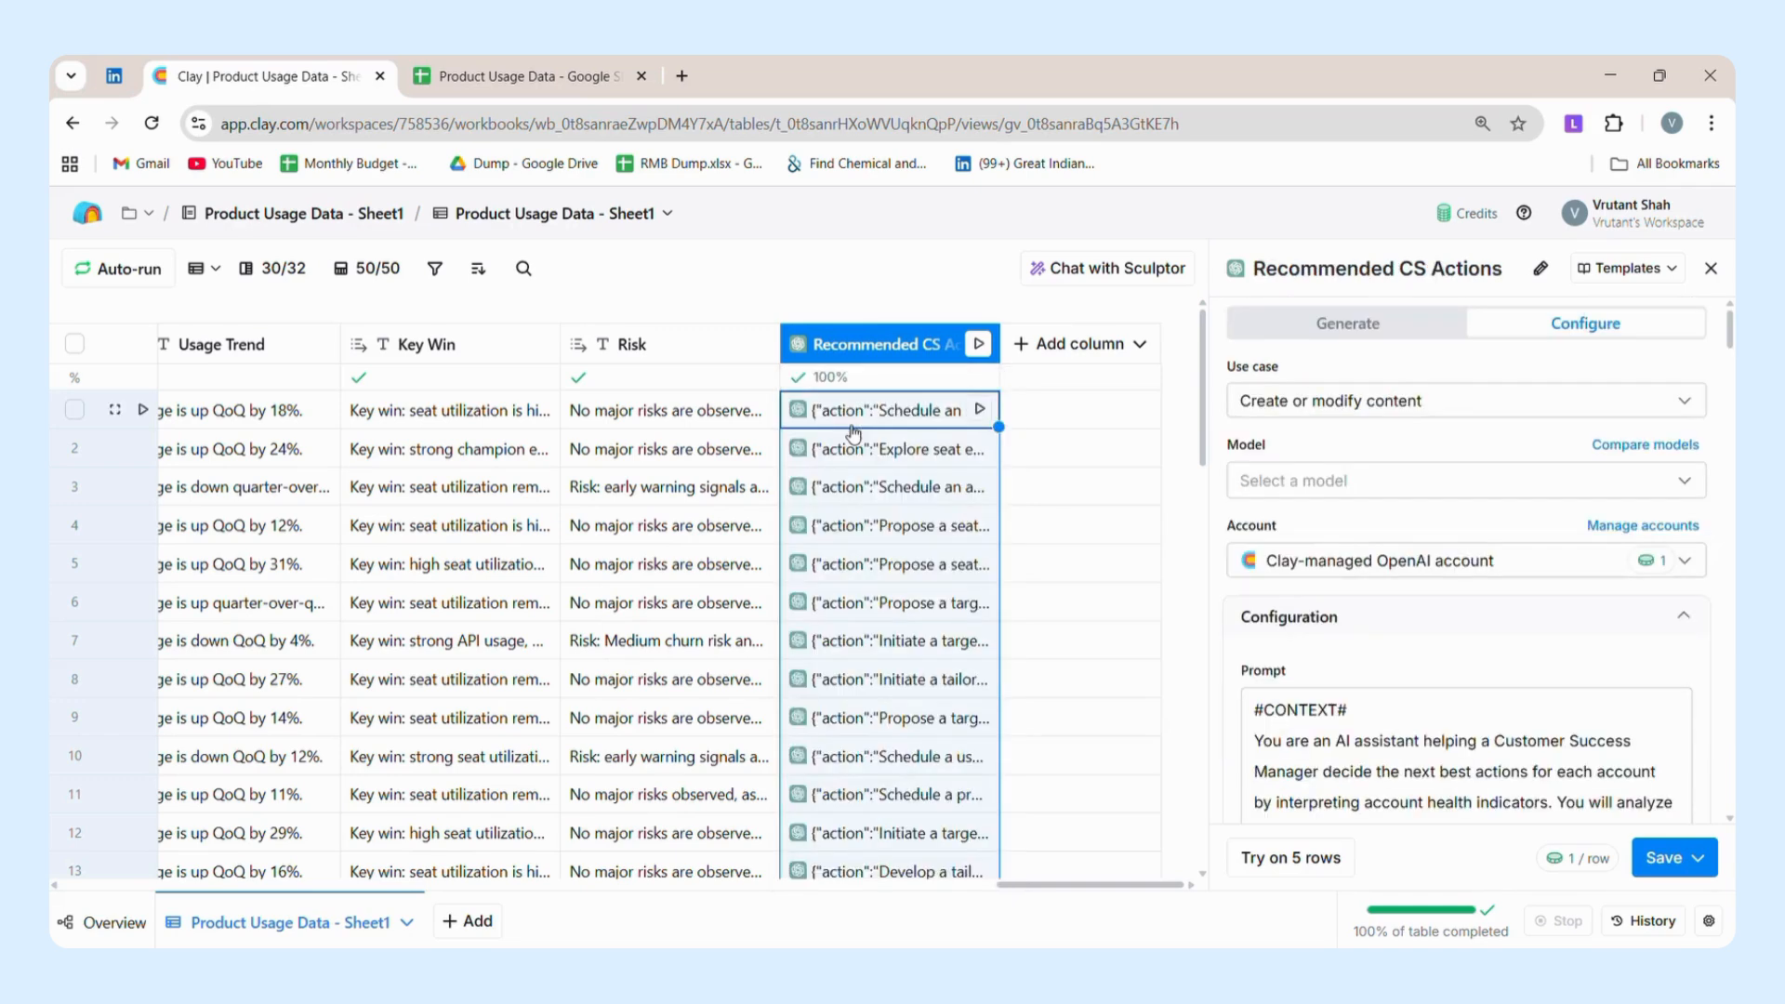
left_click(1403, 344)
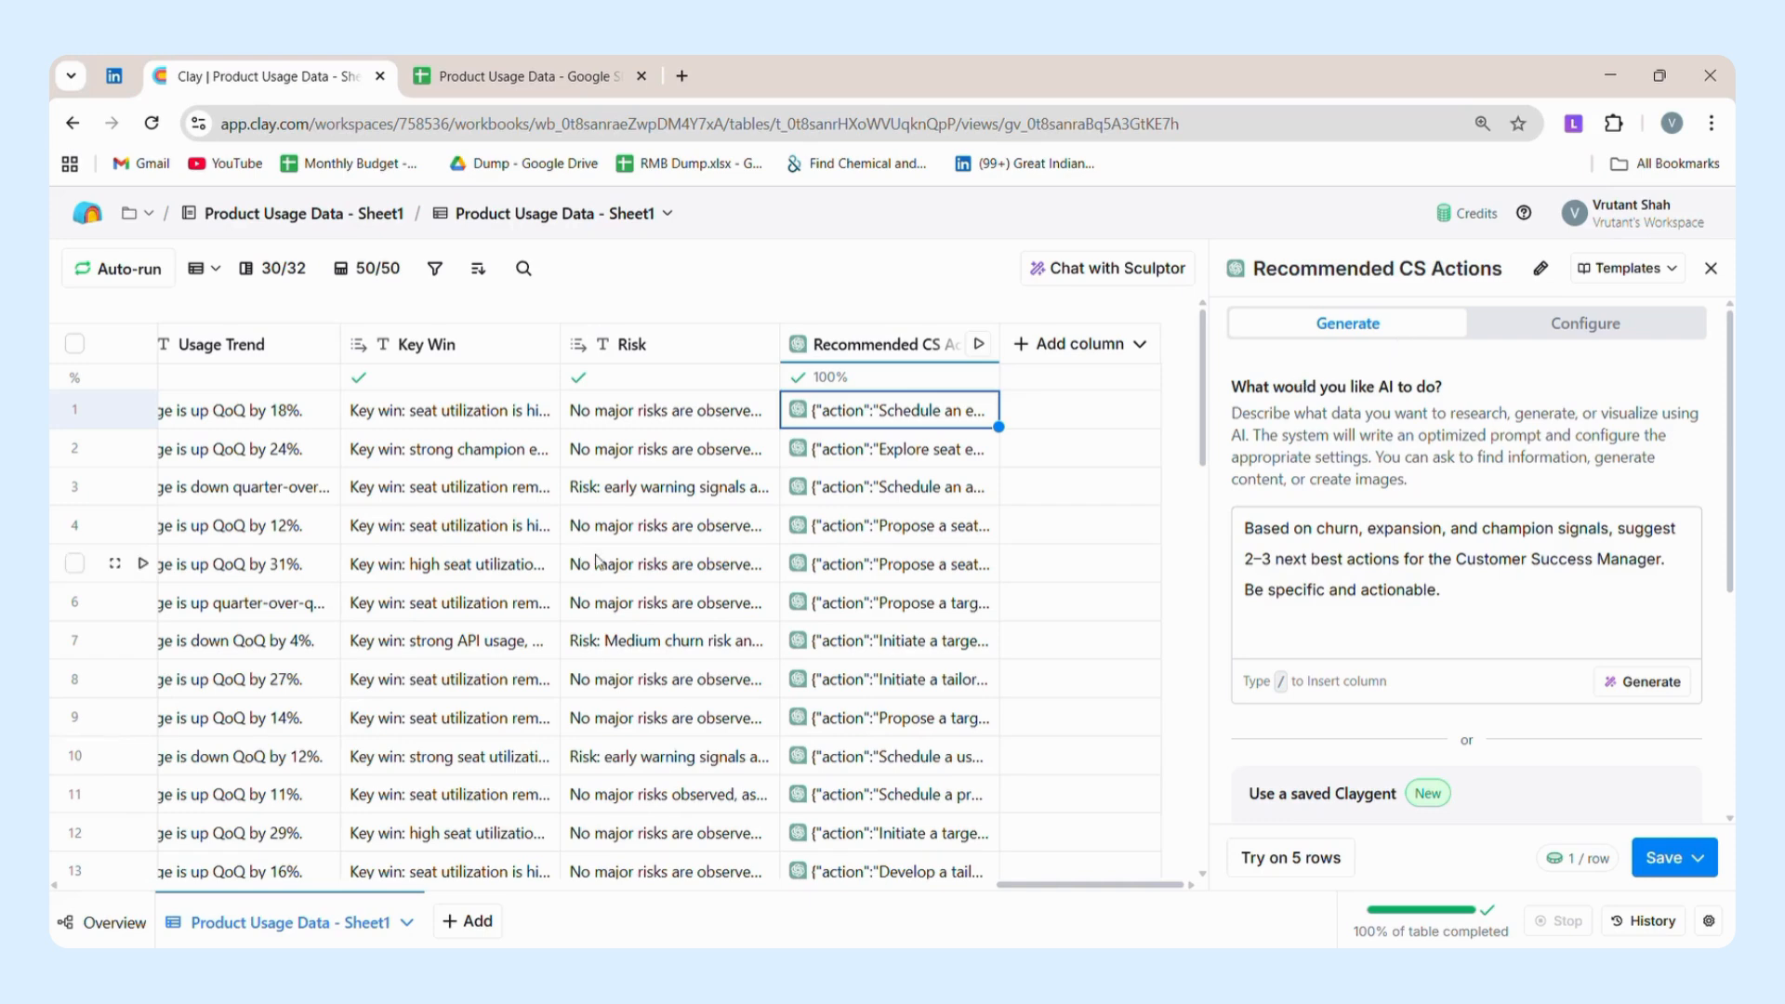
Check the Churn Risk, Expansion Readiness and Champion Status columns that the recommended actions are based on.
scroll(947, 622, "left", 15)
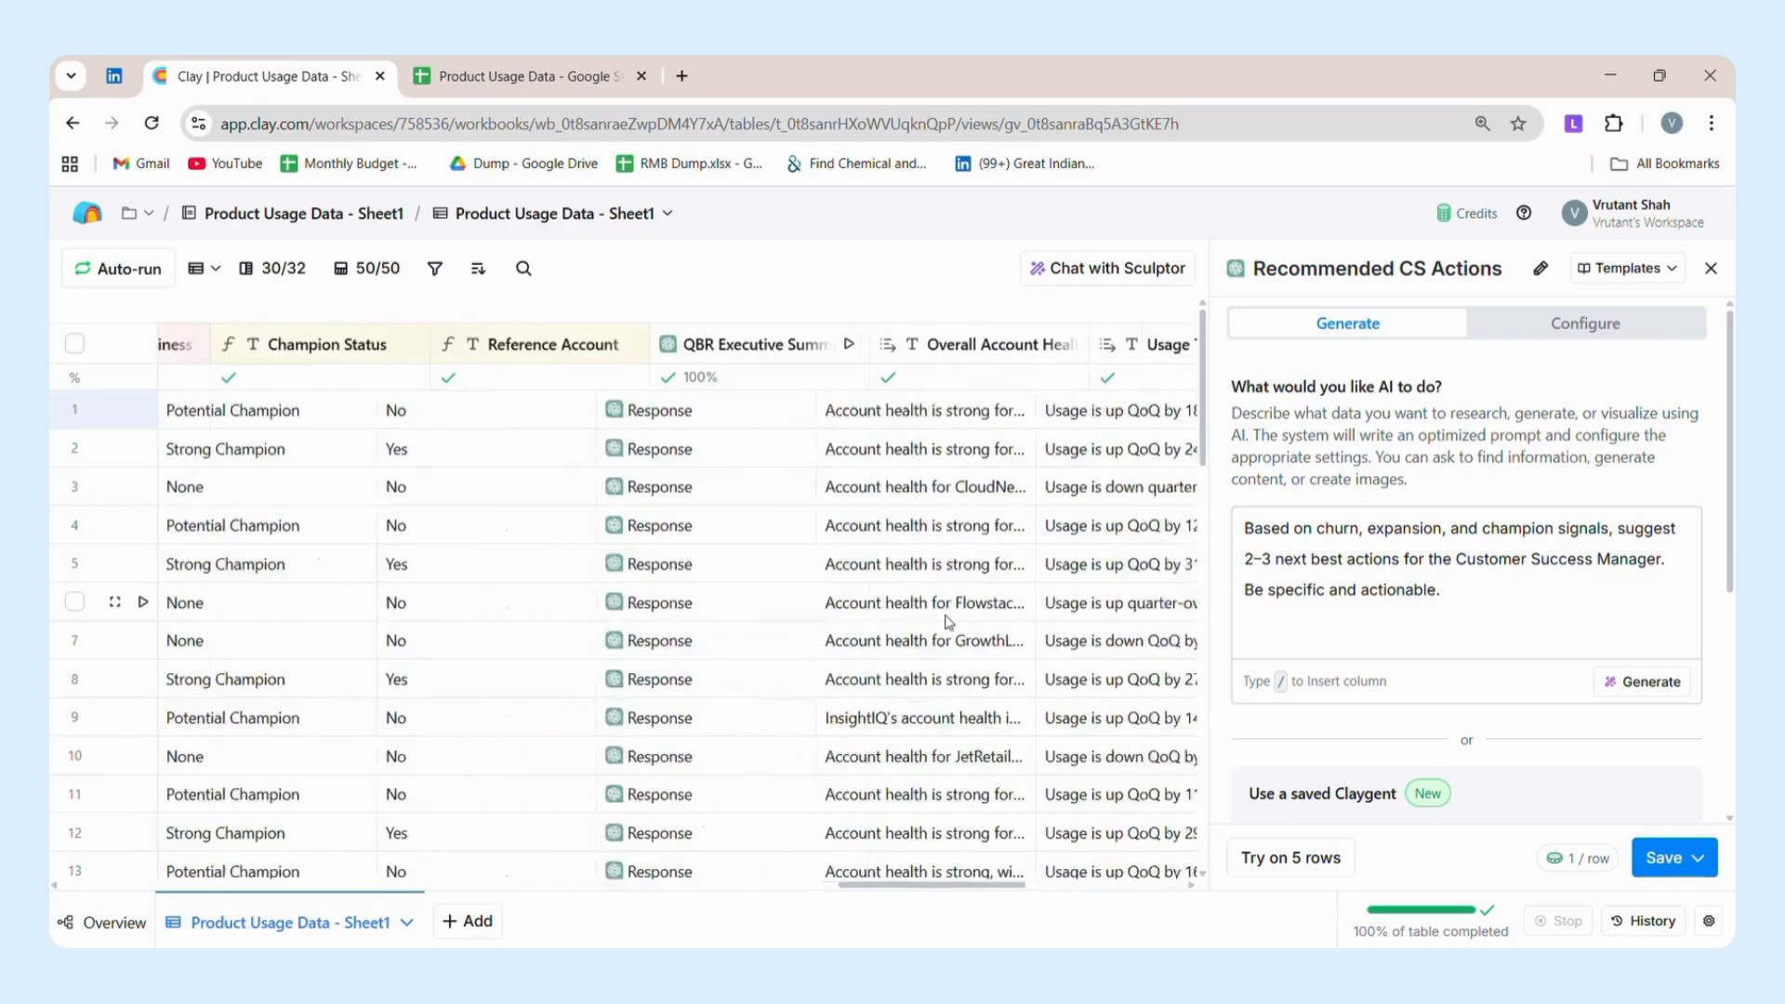
scroll(948, 622, "left", 1)
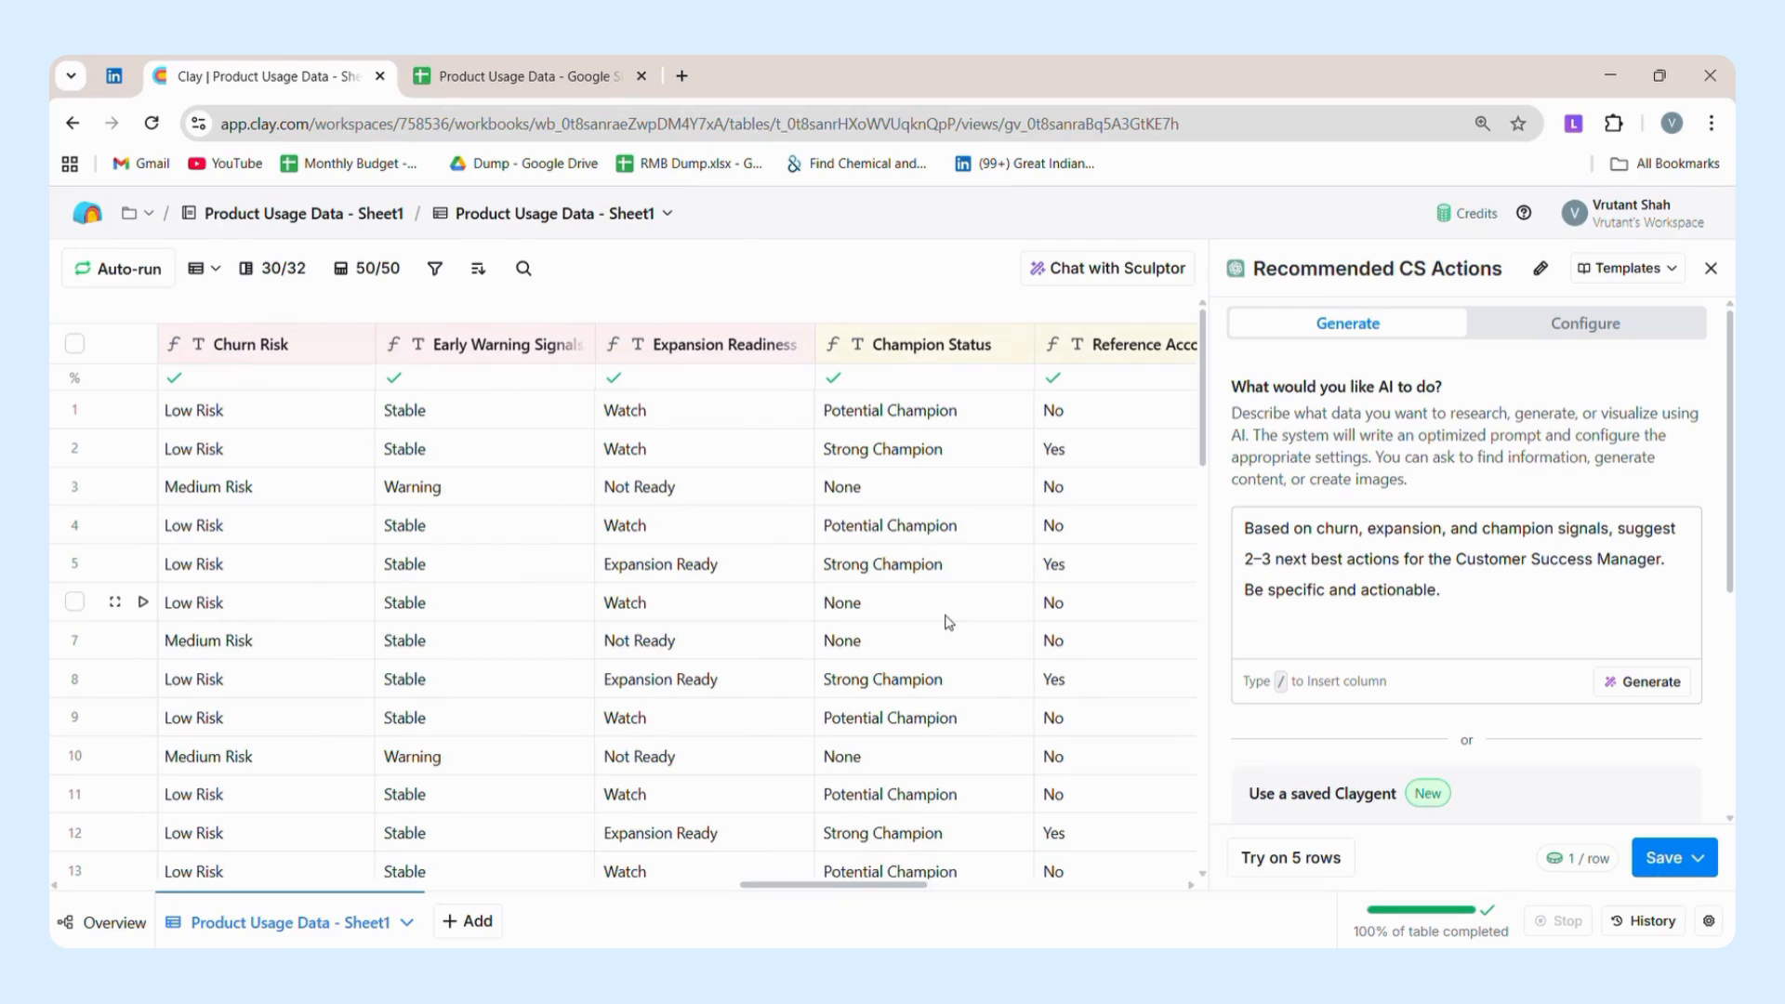
scroll(947, 622, "left", 1)
scroll(947, 622, "right", 8)
scroll(947, 622, "left", 20)
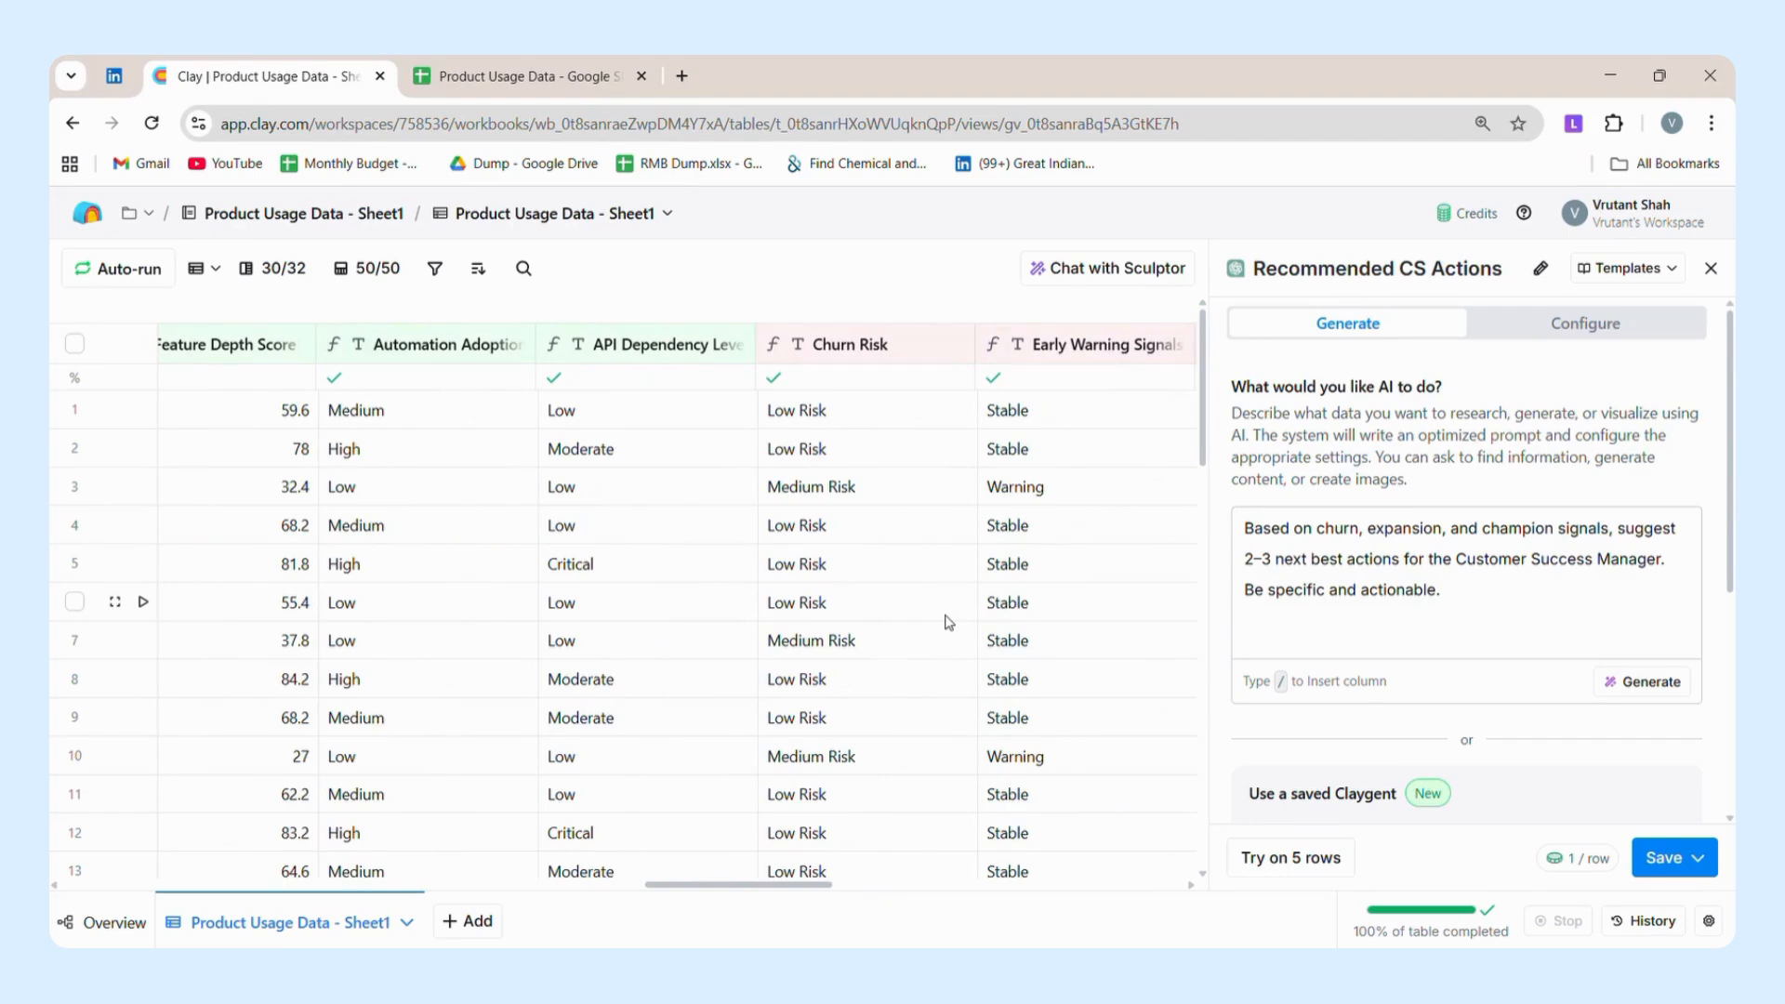
scroll(947, 622, "right", 15)
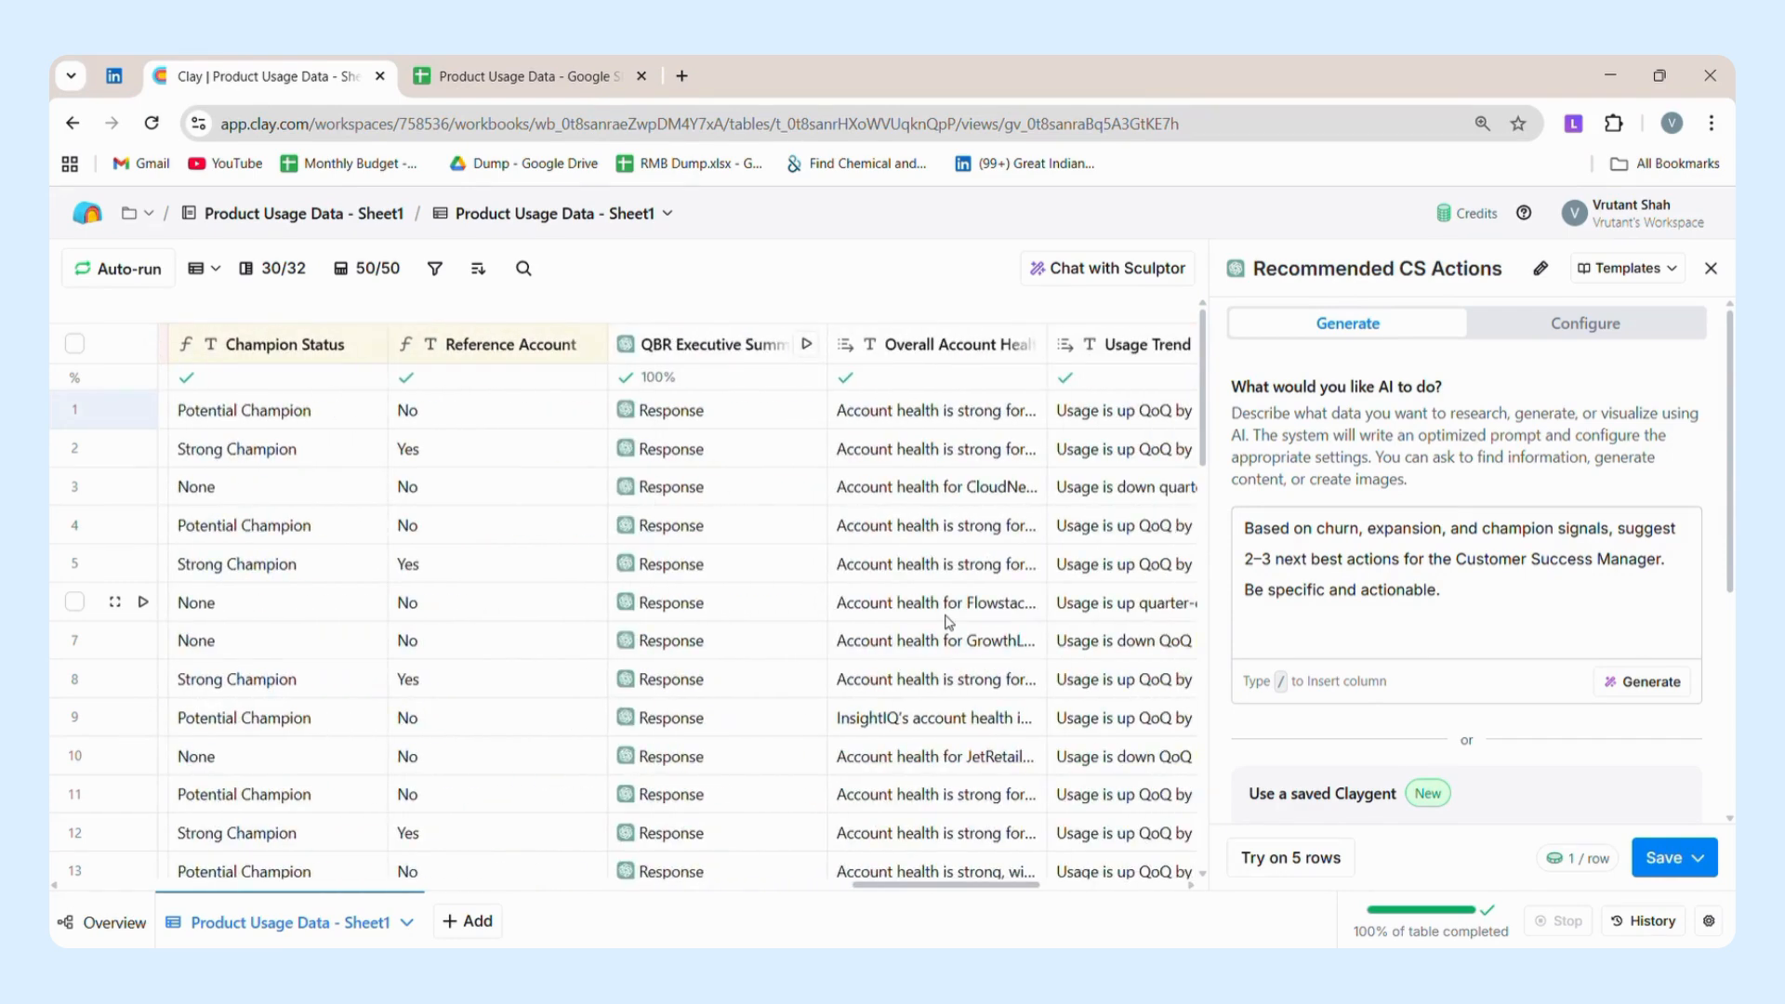
Open the details of row 1's Recommended CS Actions cell and expand action 0 to read its Why, Owner, Action, Timing and Objective.
scroll(947, 621, "right", 10)
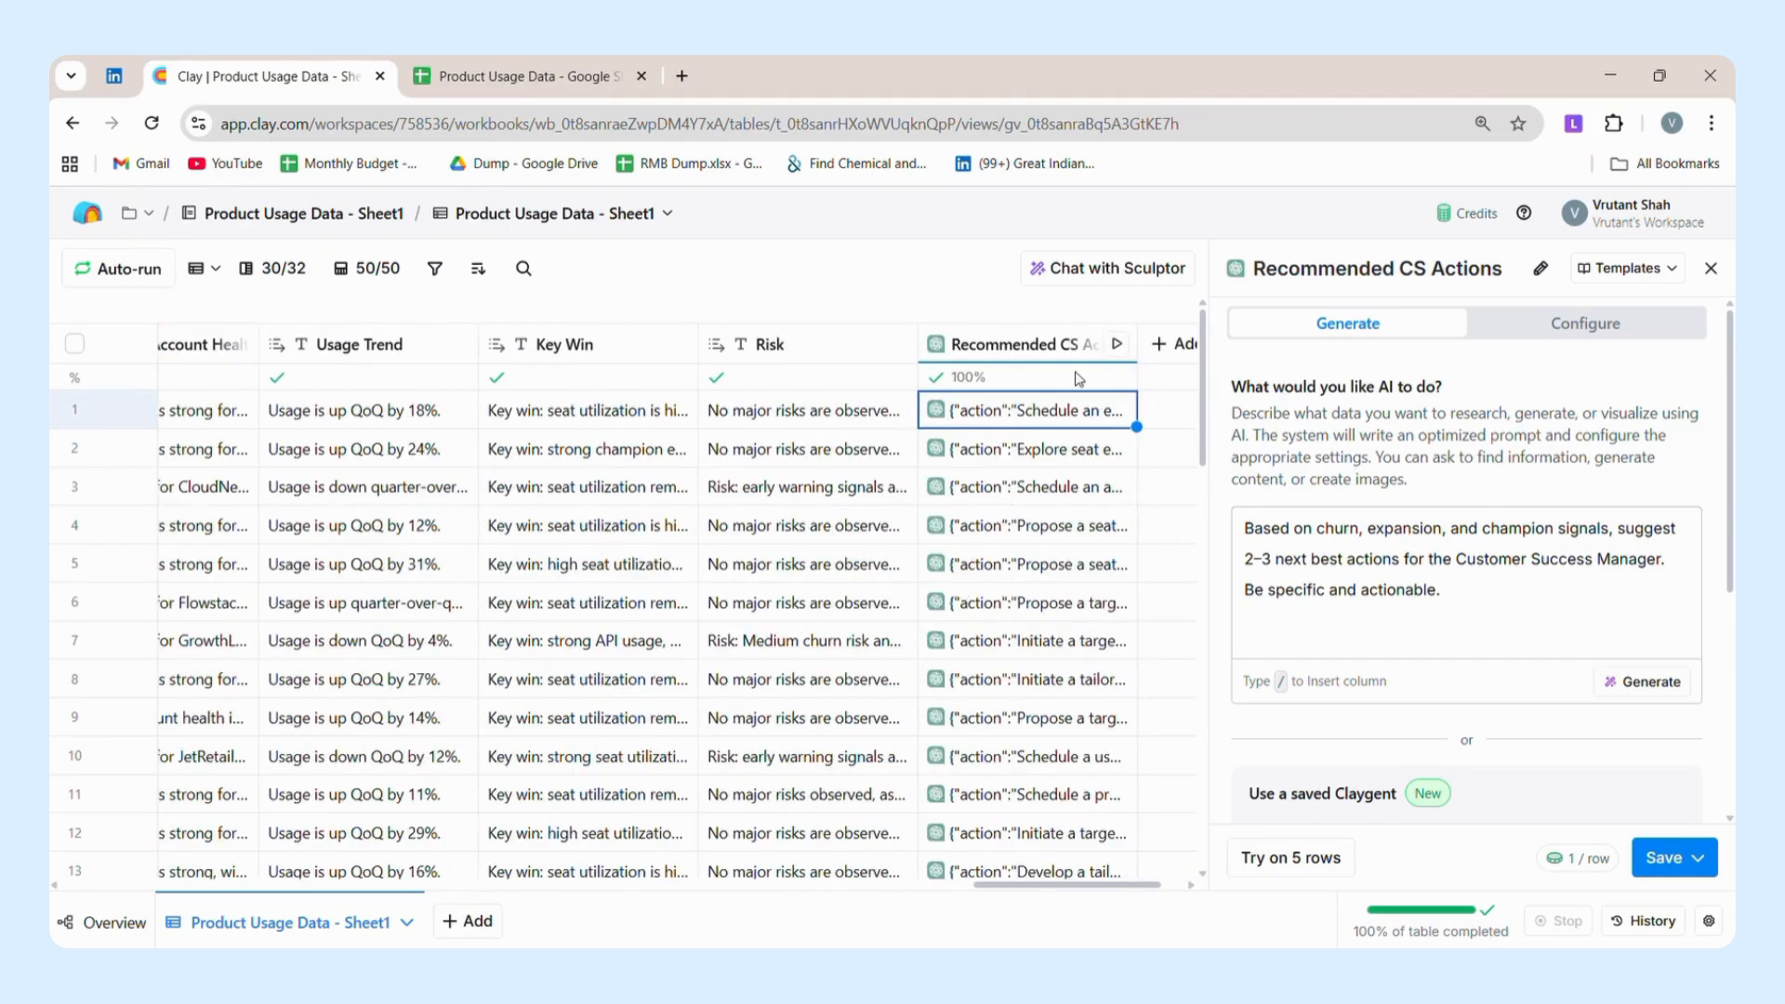
left_click(1034, 338)
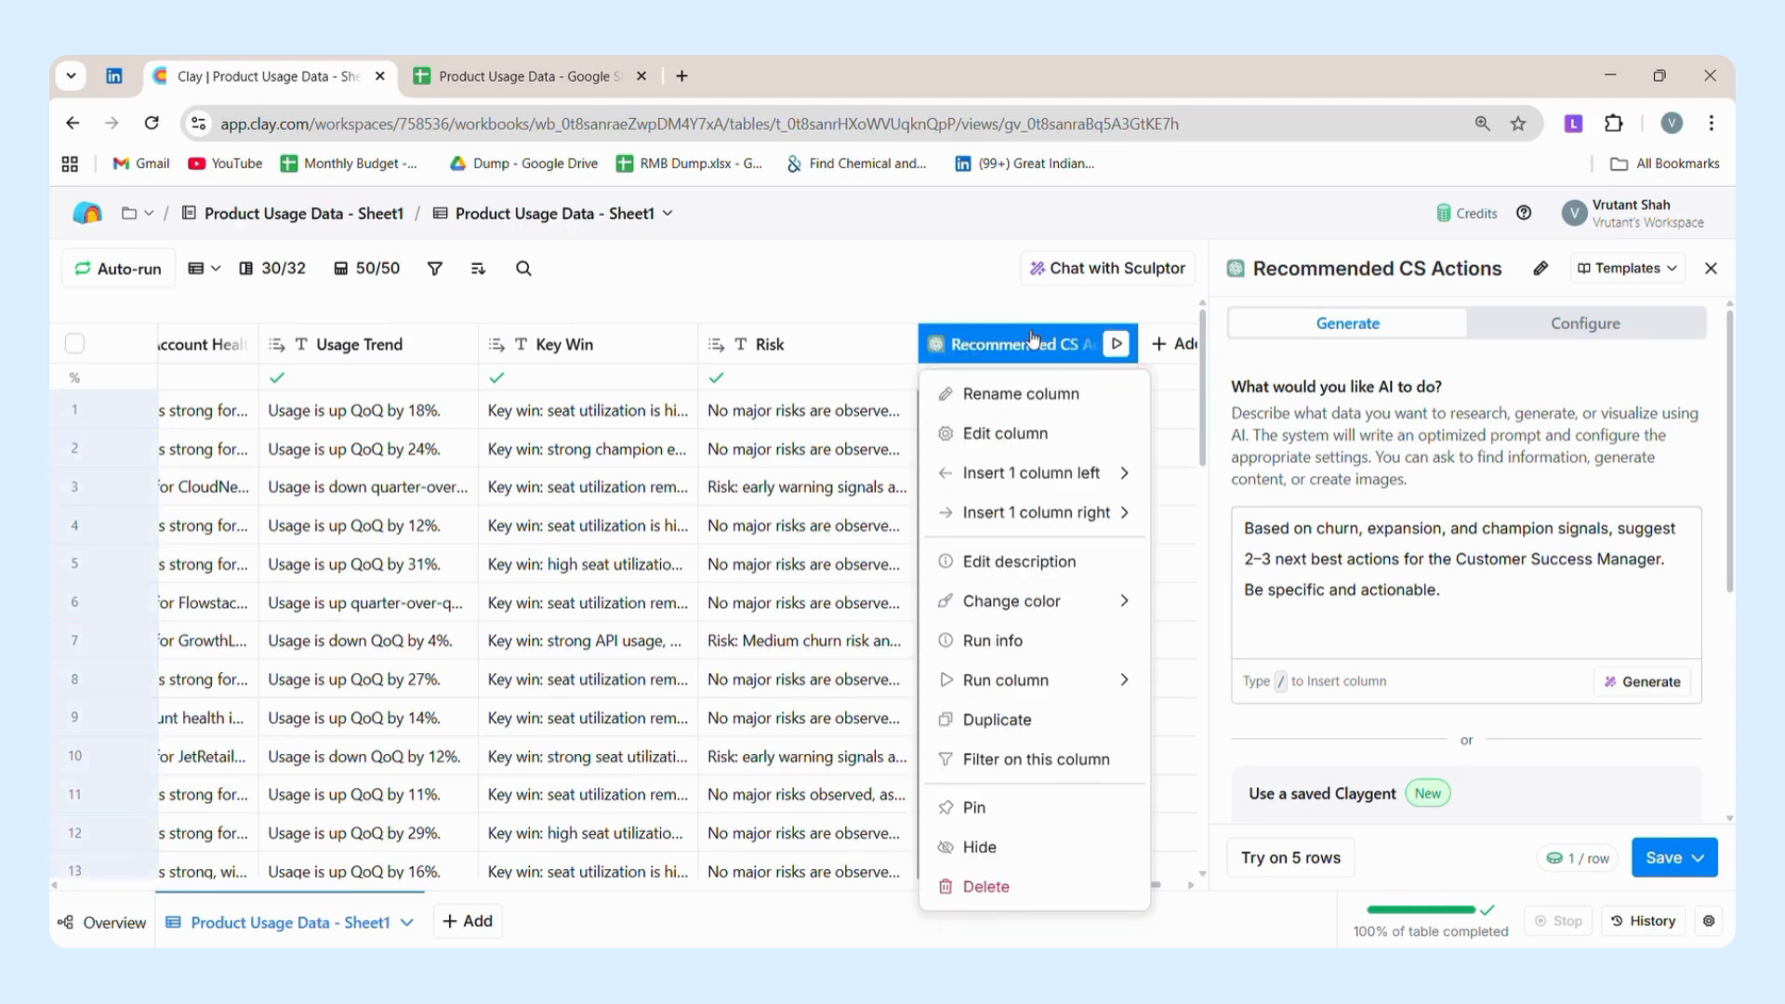
left_click(1432, 559)
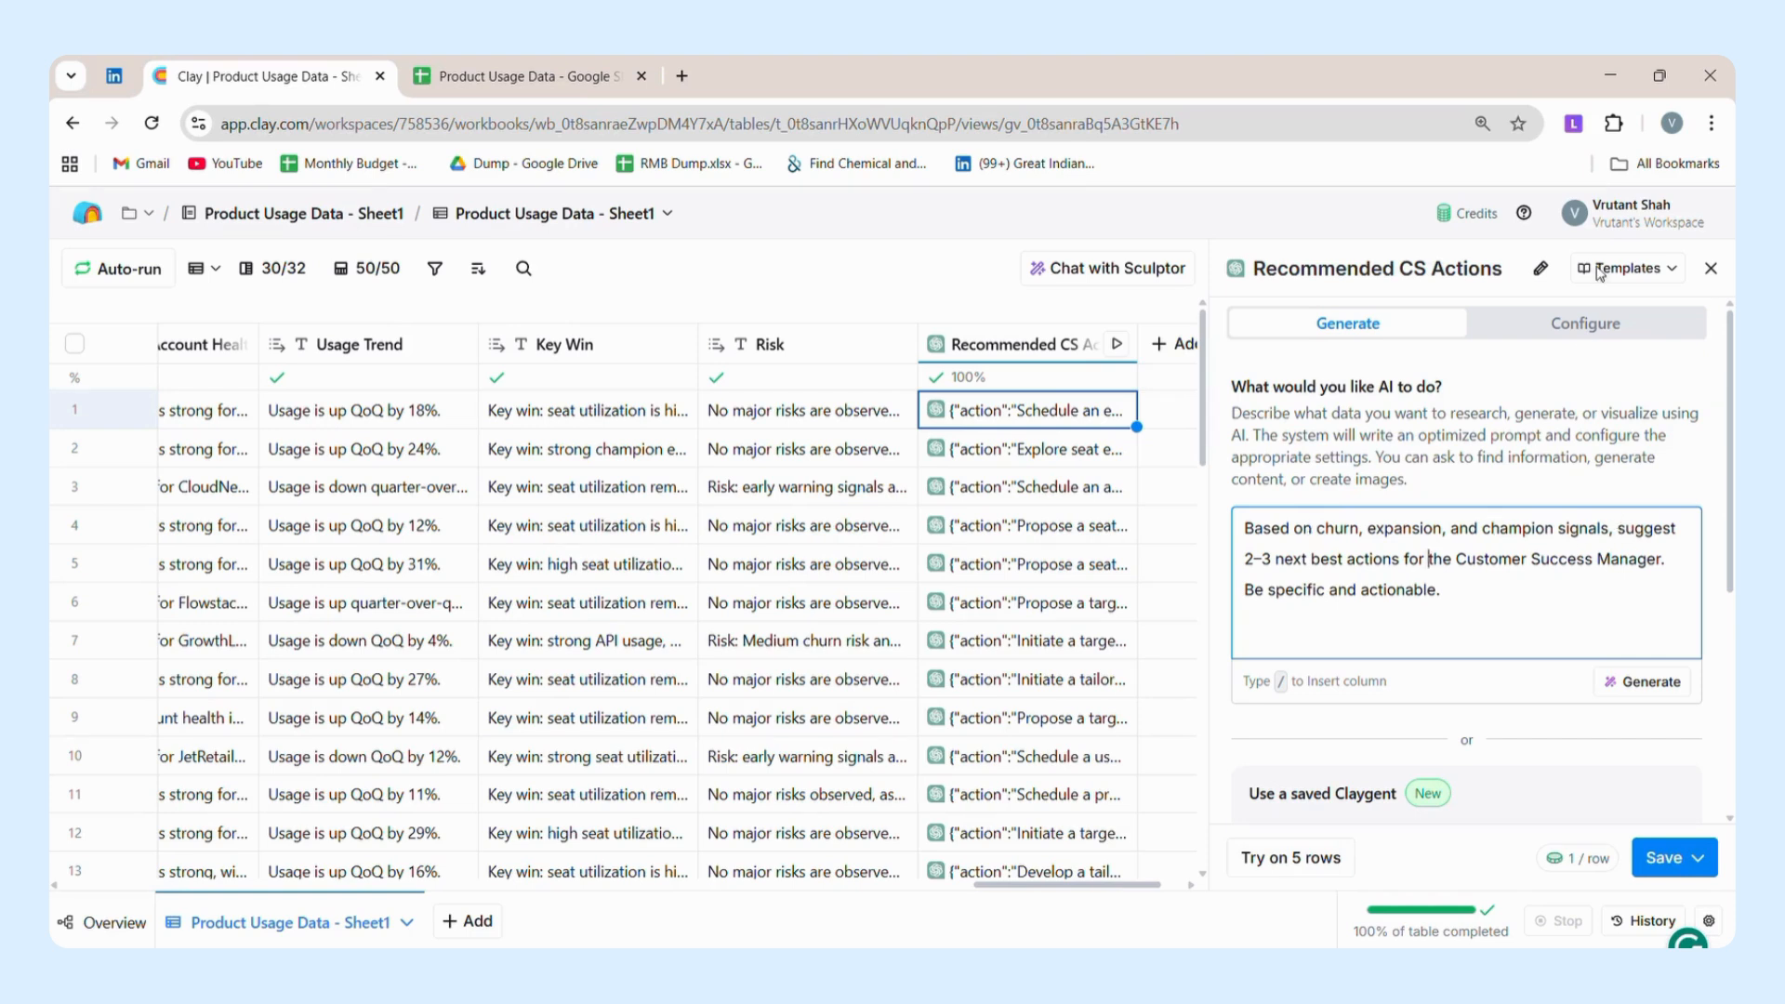
left_click(1042, 423)
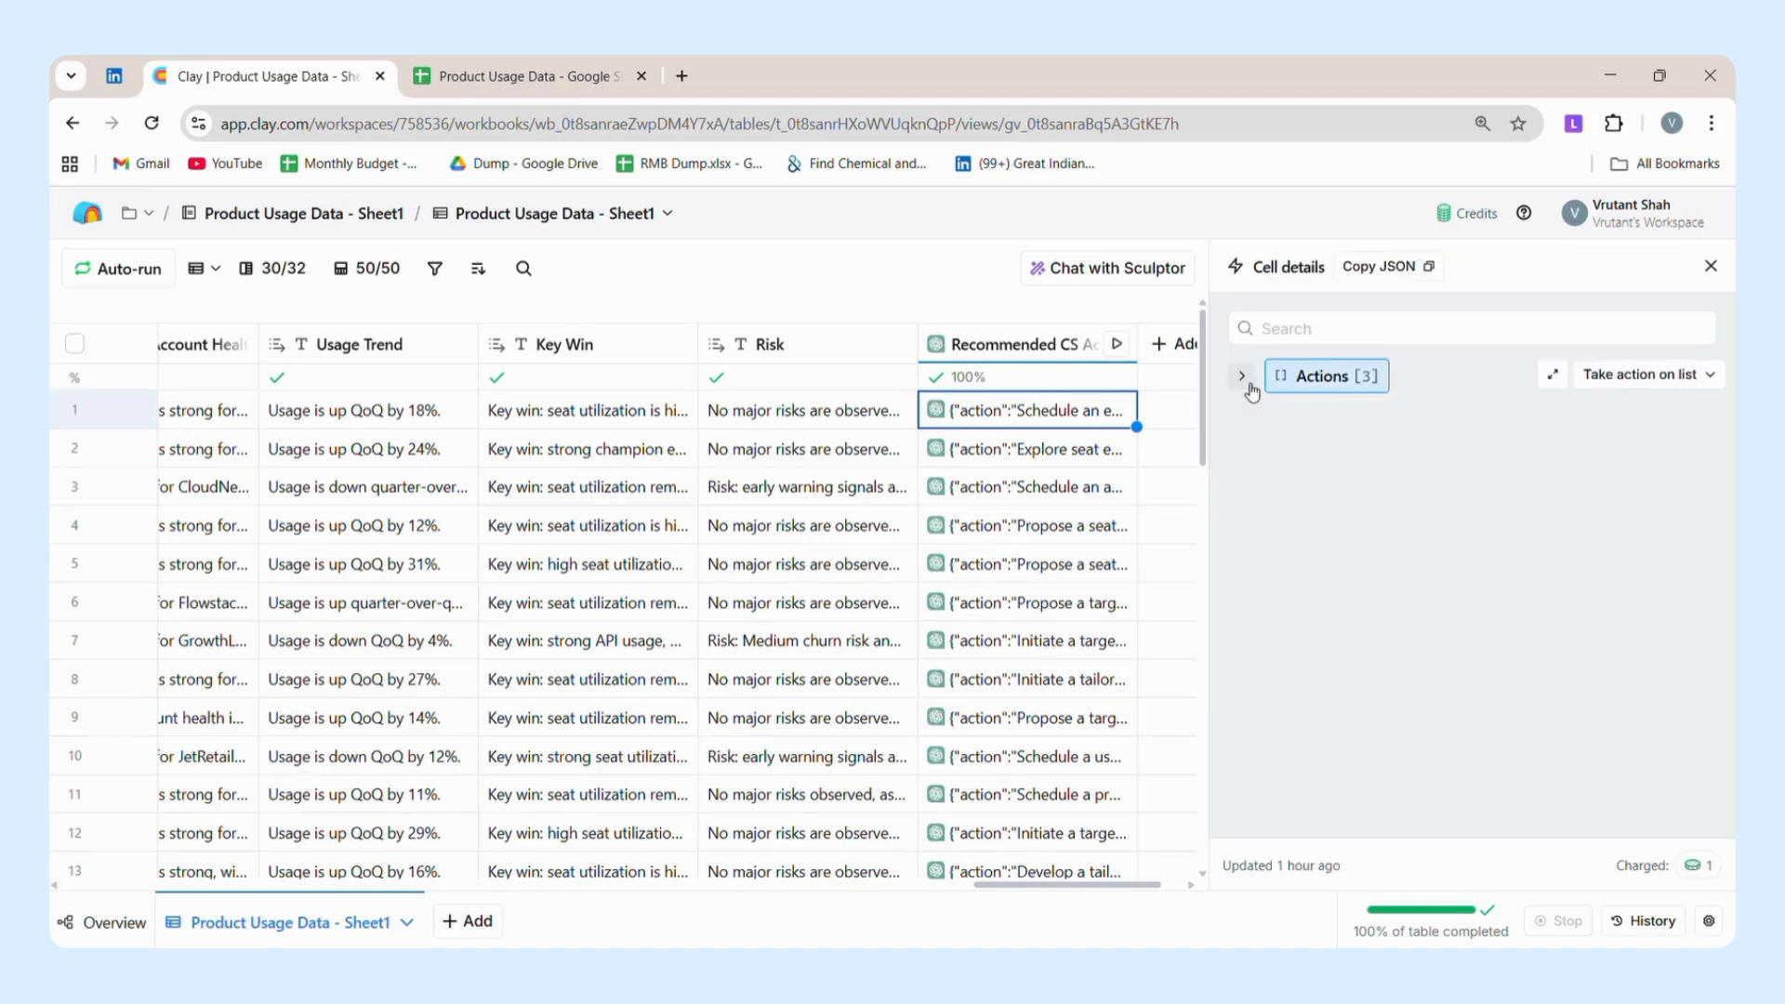
left_click(1246, 381)
left_click(1259, 415)
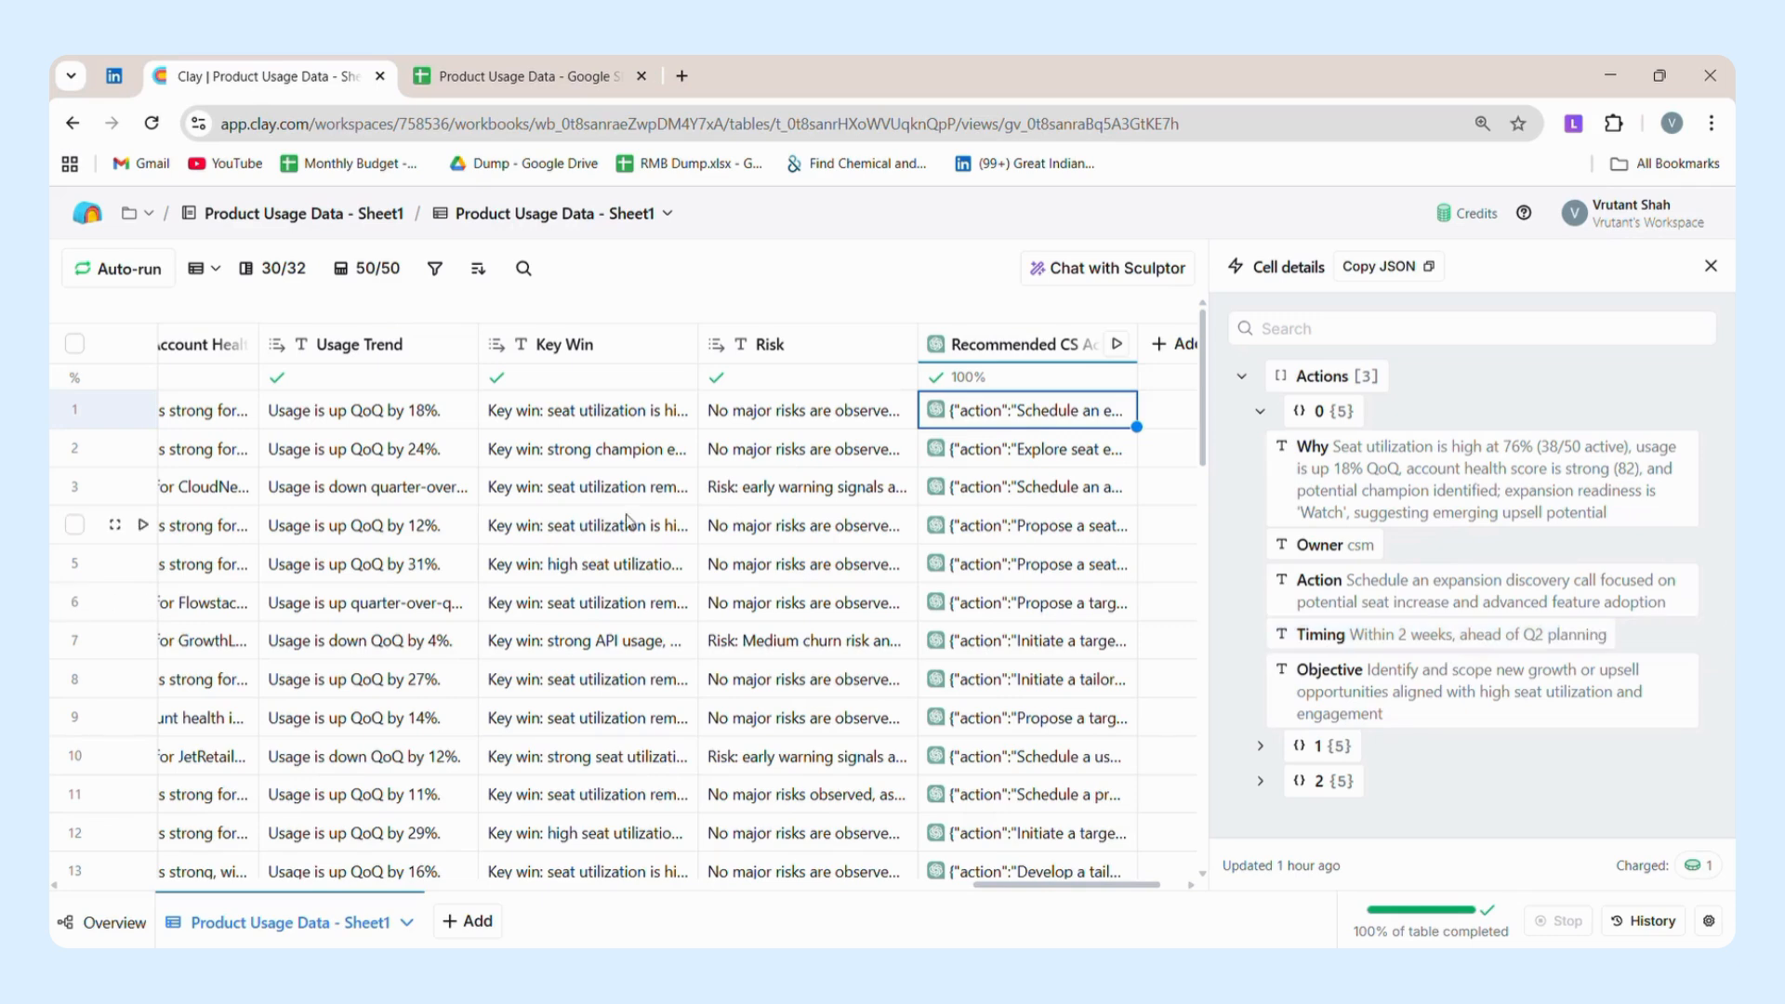
Check row 1's Renewal_Month value and select that cell.
scroll(628, 521, "left", 15)
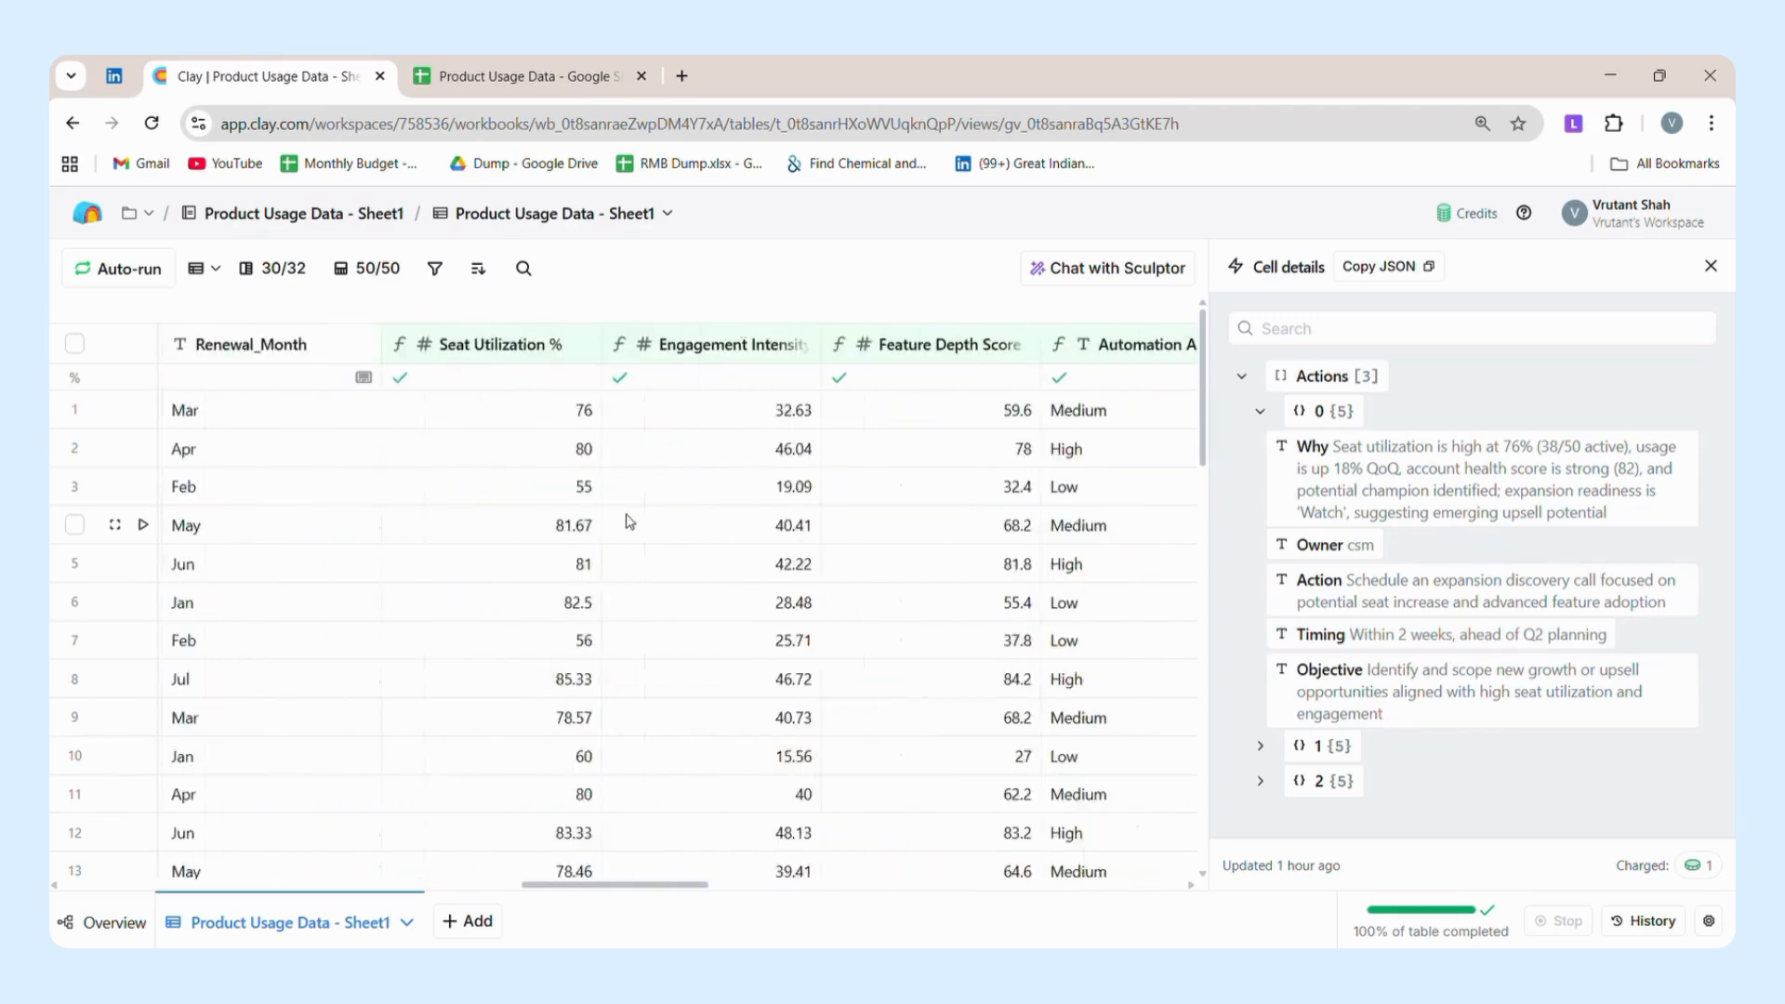
scroll(628, 520, "left", 2)
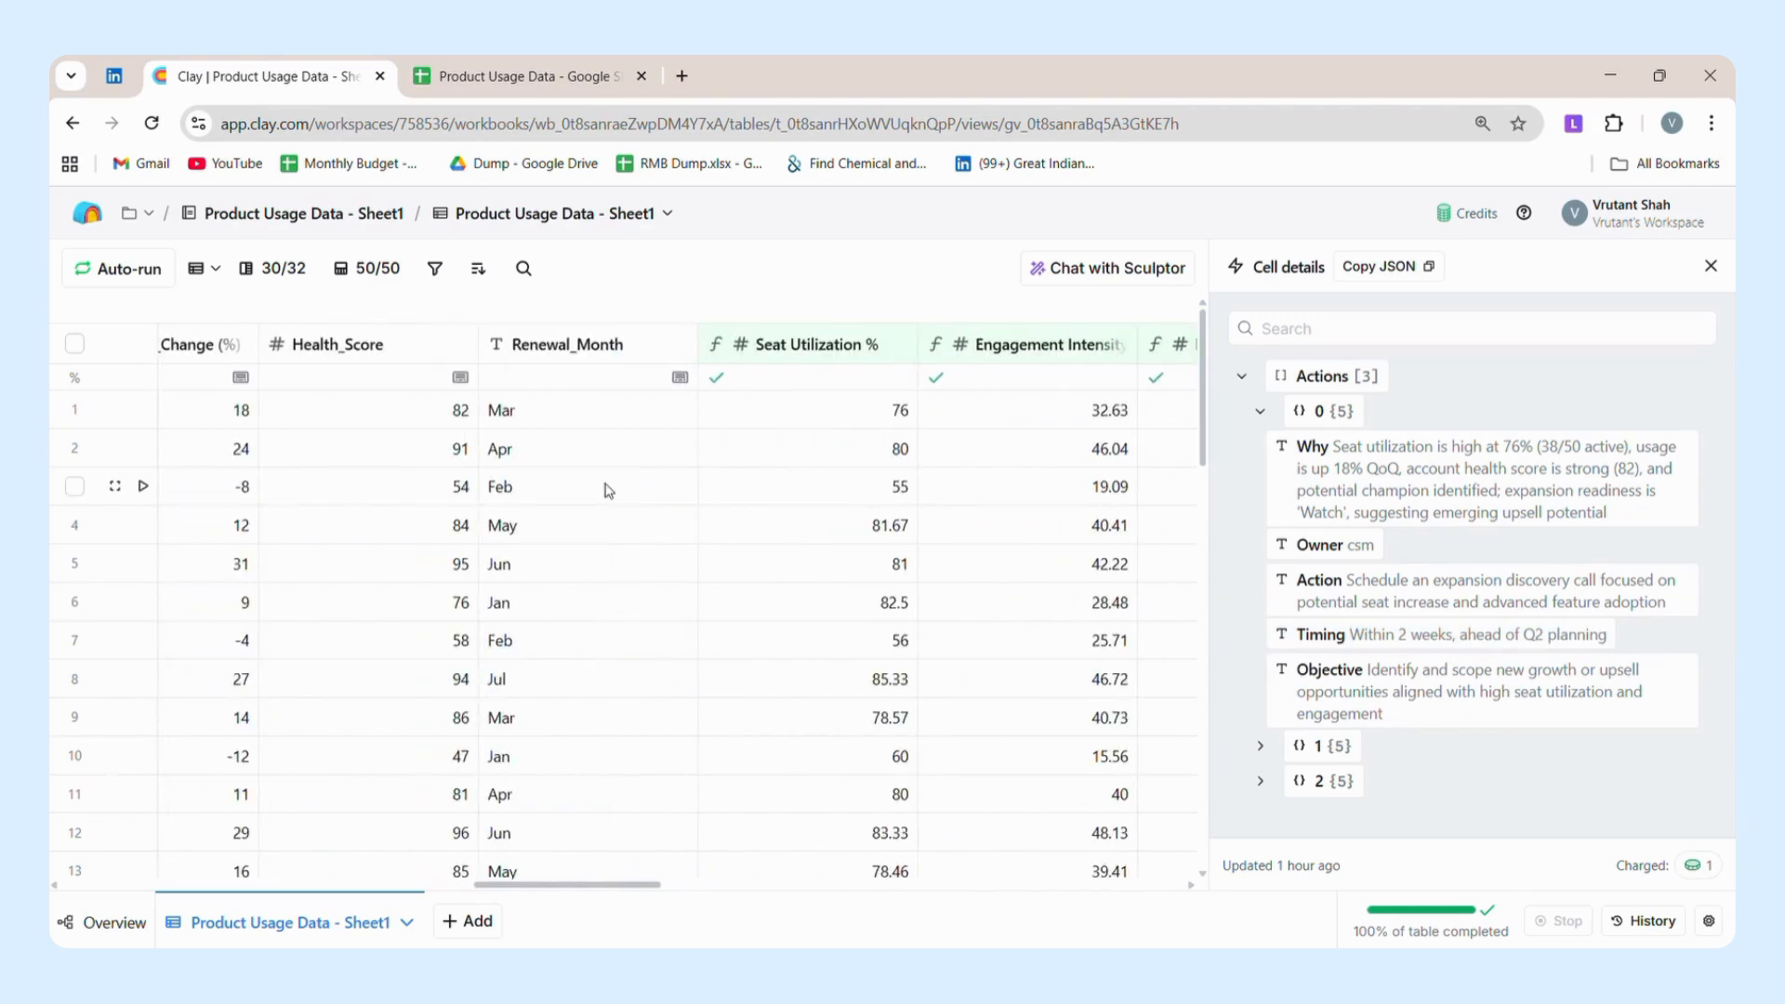
left_click(517, 411)
Reopen row 1's Recommended CS Actions cell details and expand actions 0, 1 and 2 to read their full contents.
scroll(1270, 481, "right", 17)
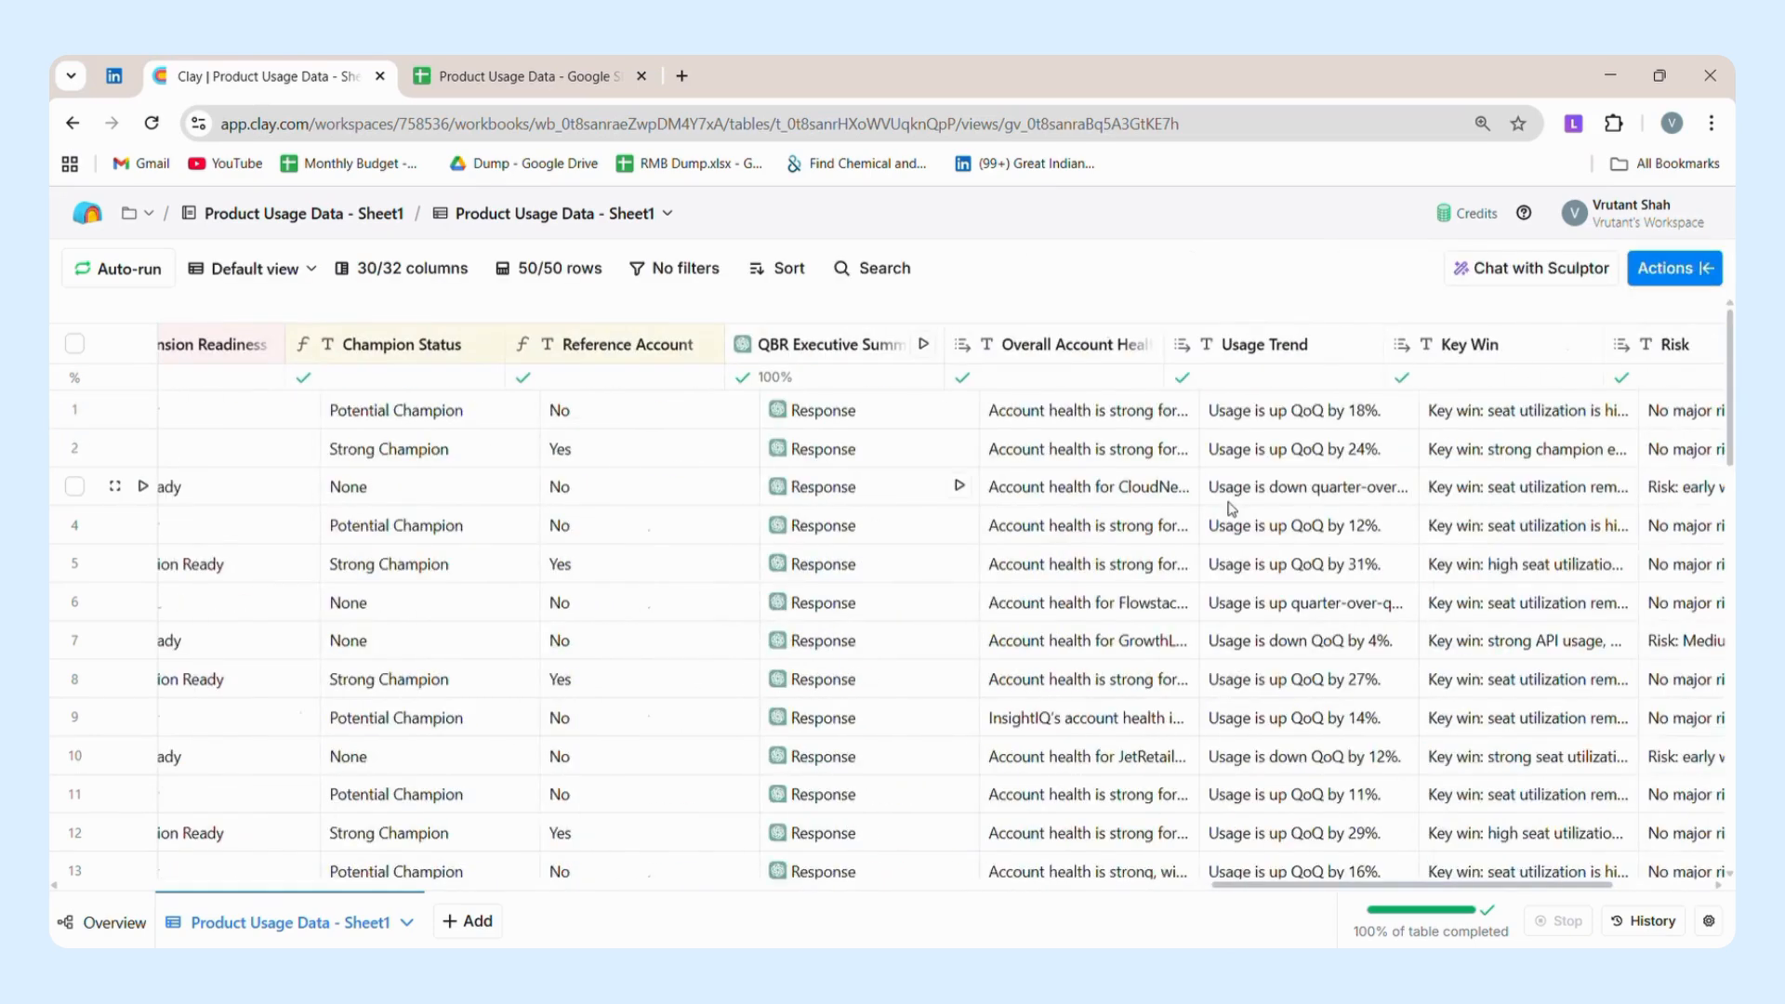
left_click(1457, 419)
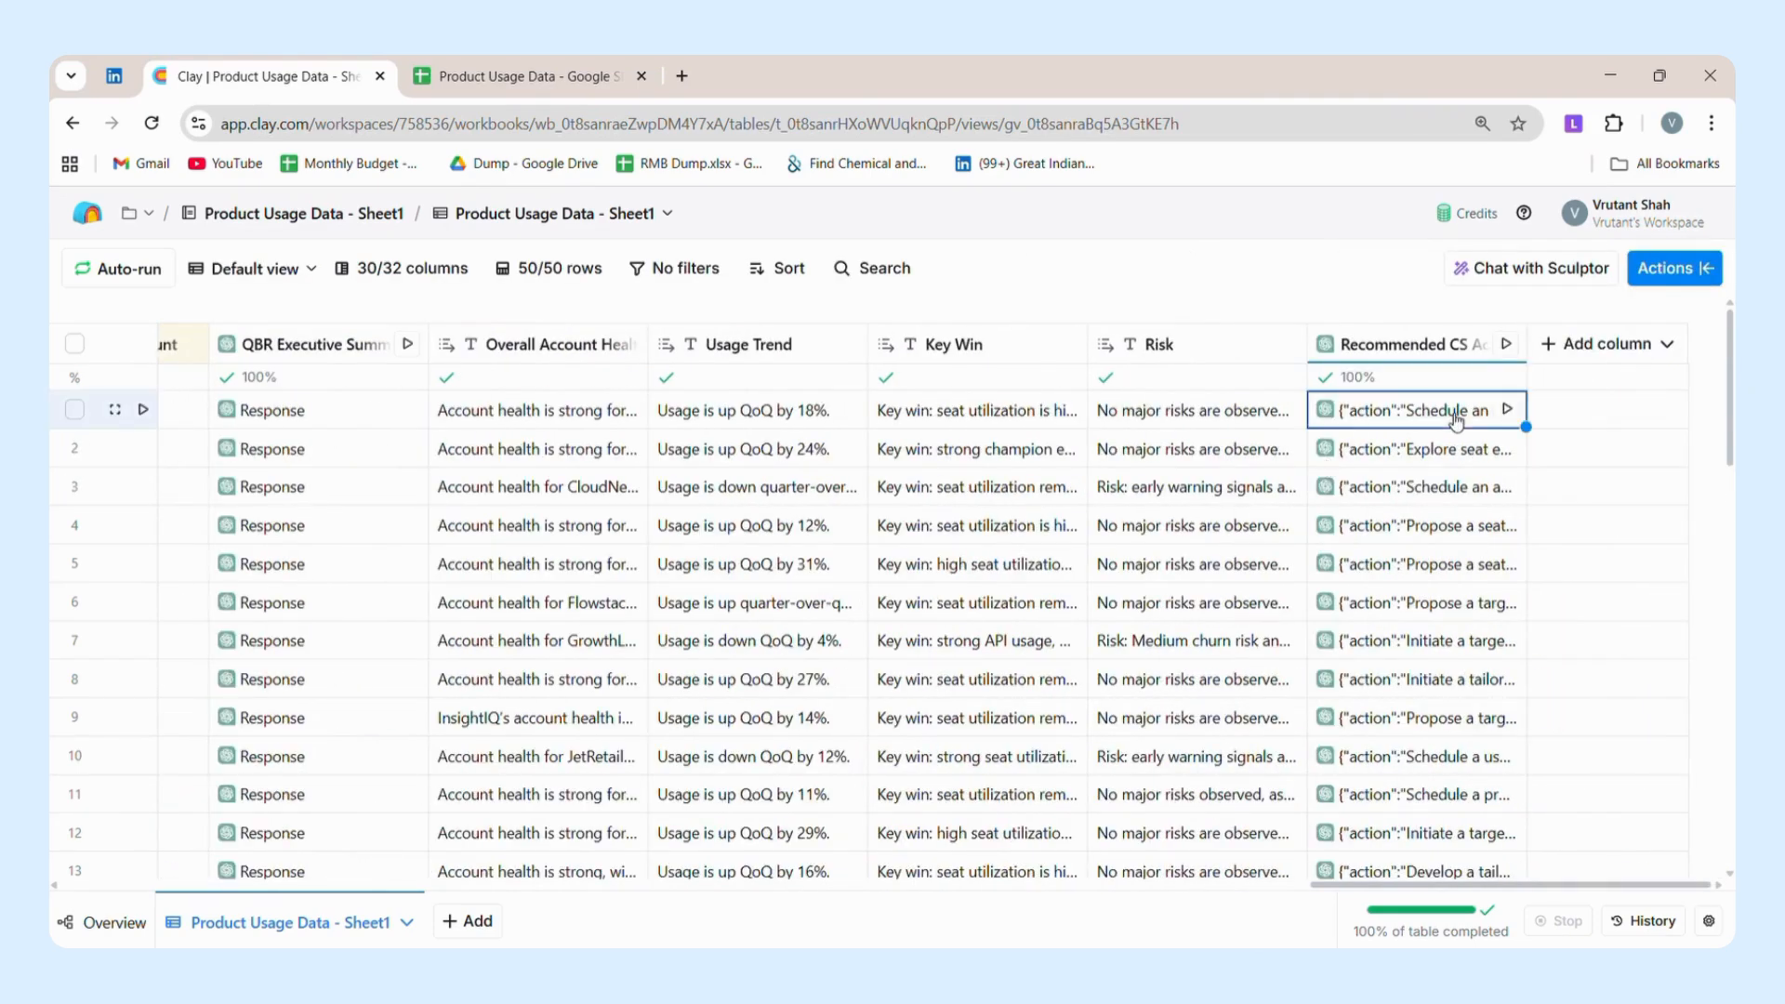
left_click(1456, 418)
left_click(1240, 379)
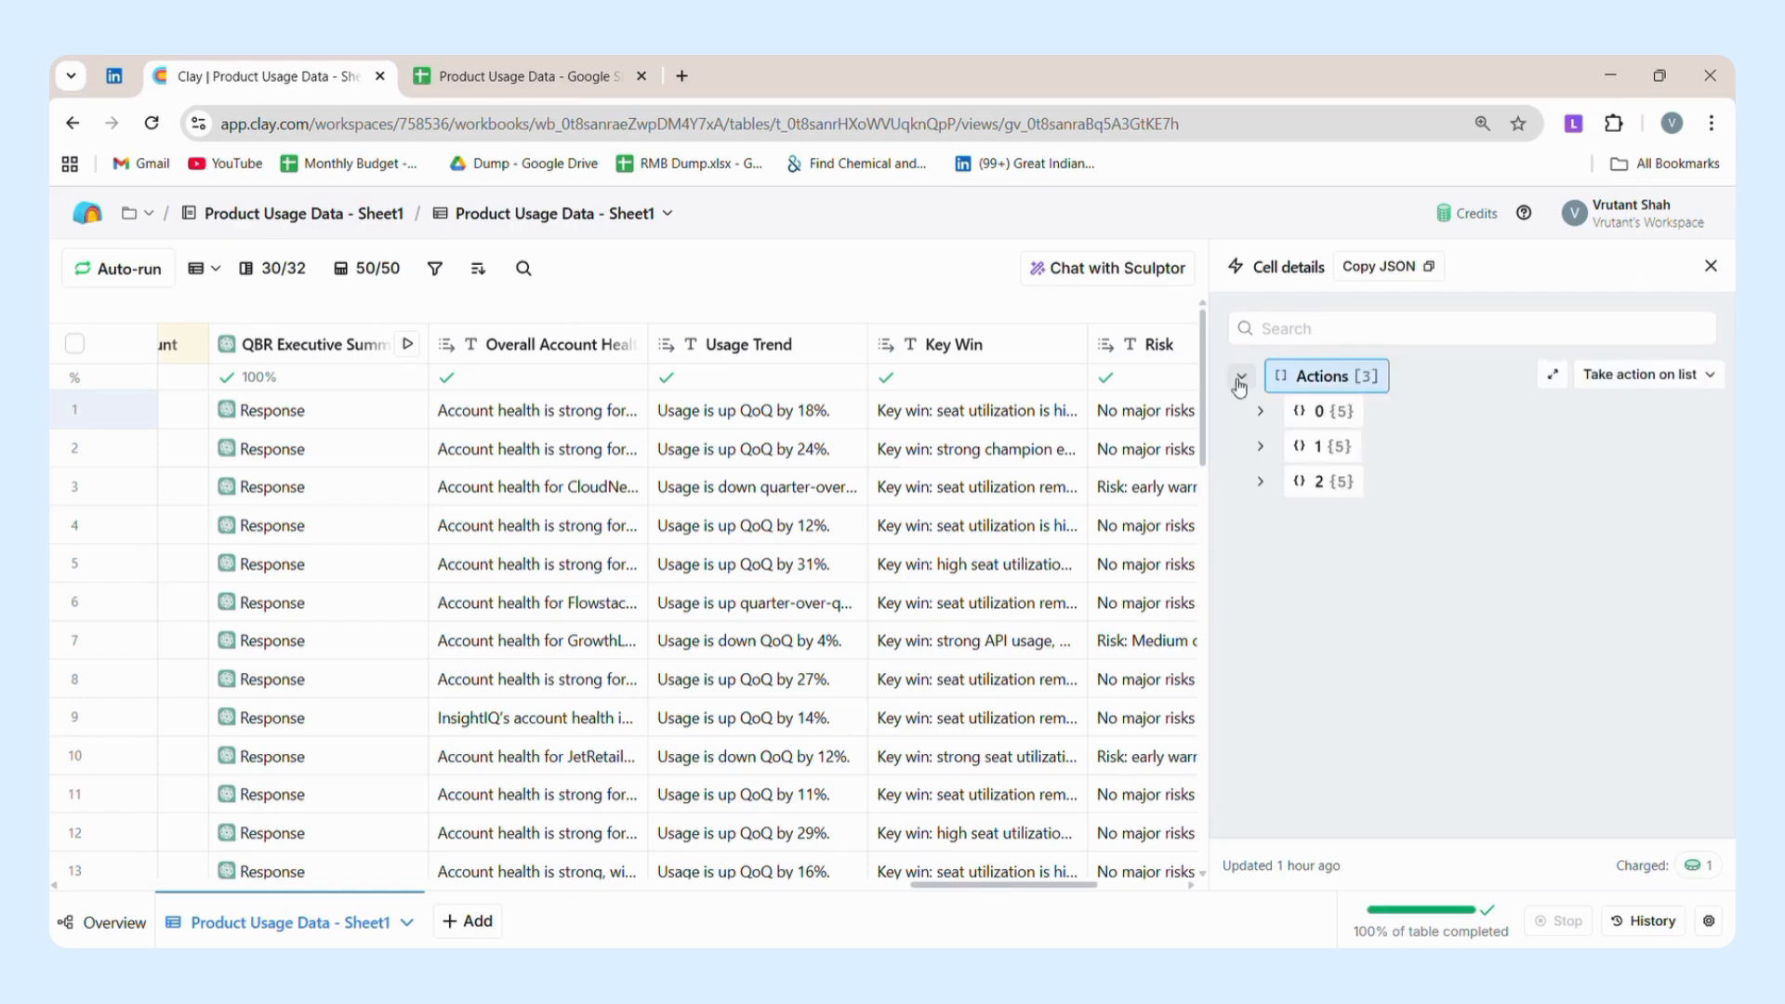
left_click(1261, 413)
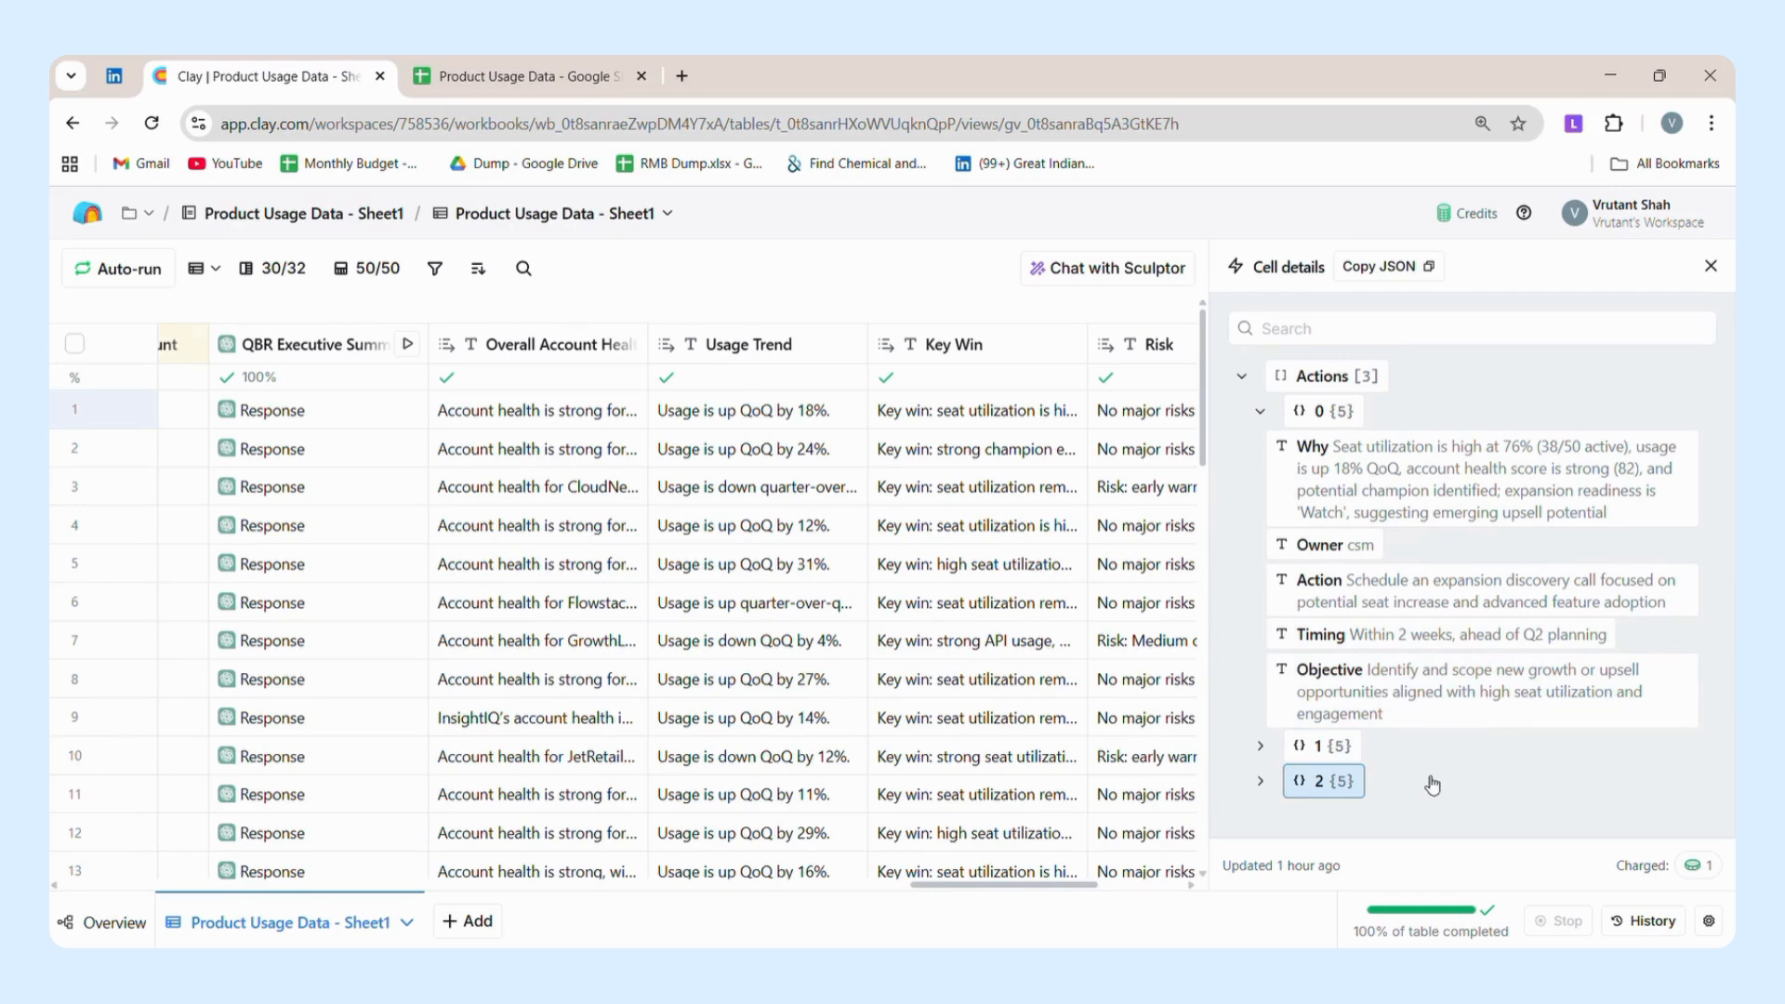
left_click(1259, 749)
scroll(1260, 757, "down", 3)
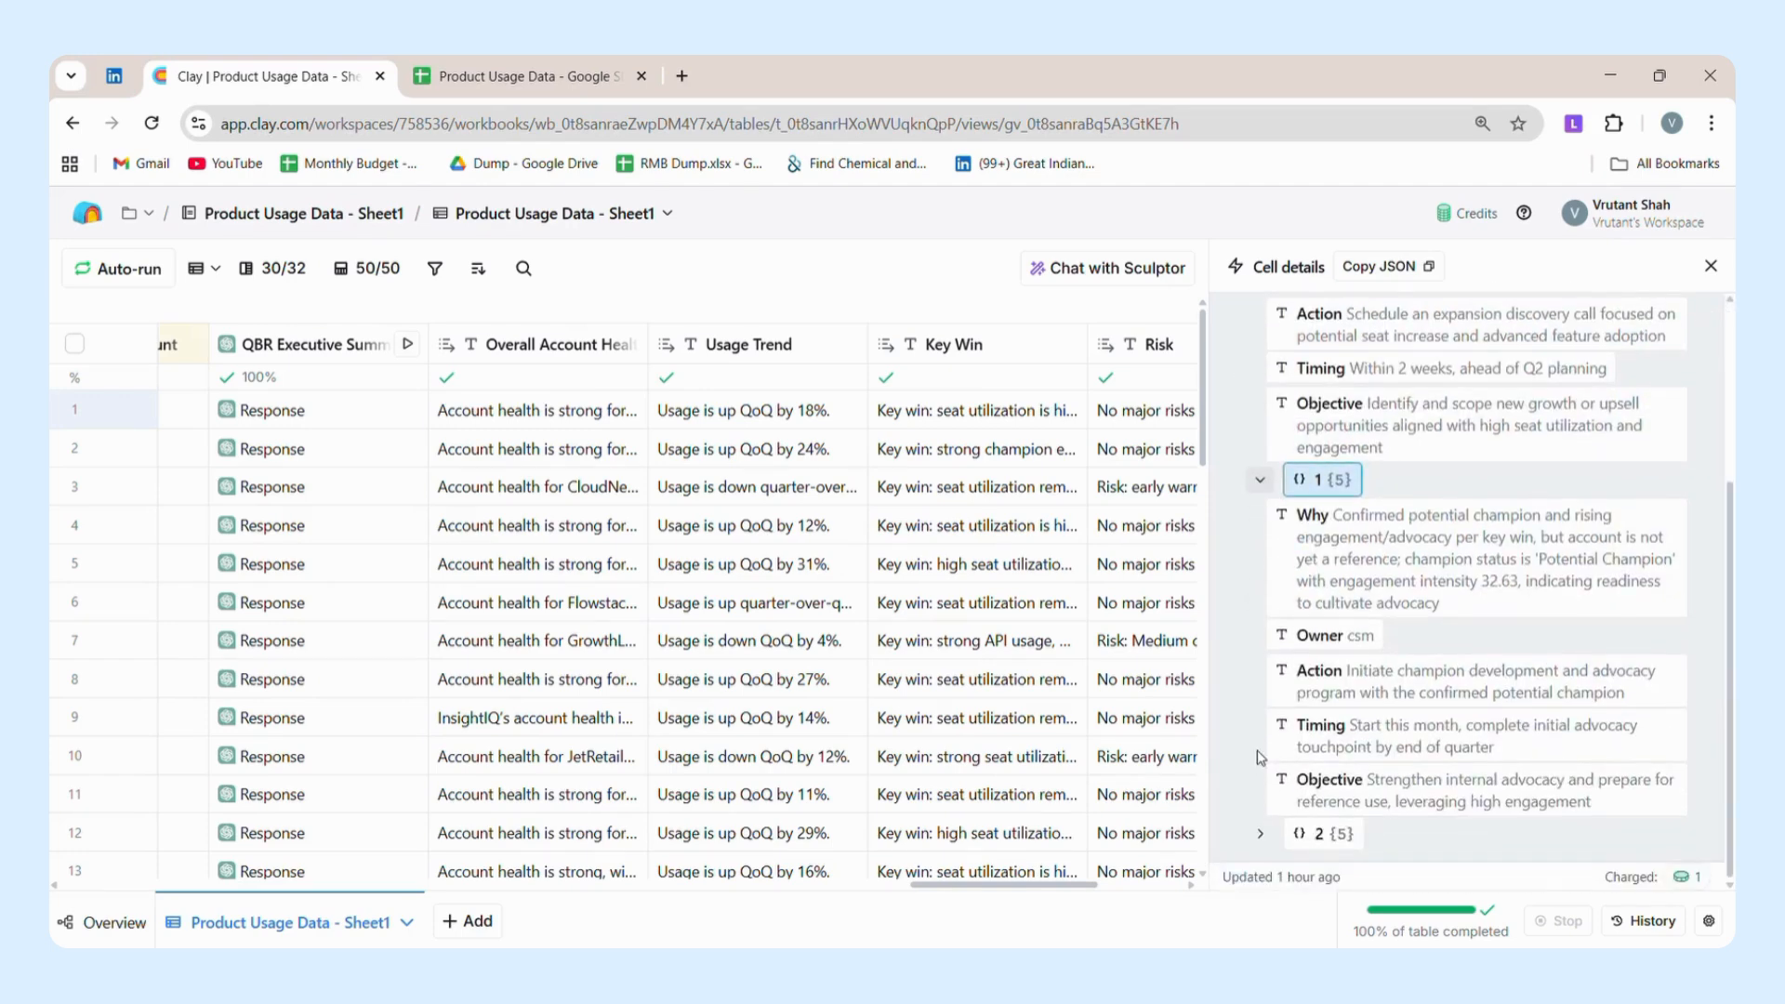
left_click(1261, 837)
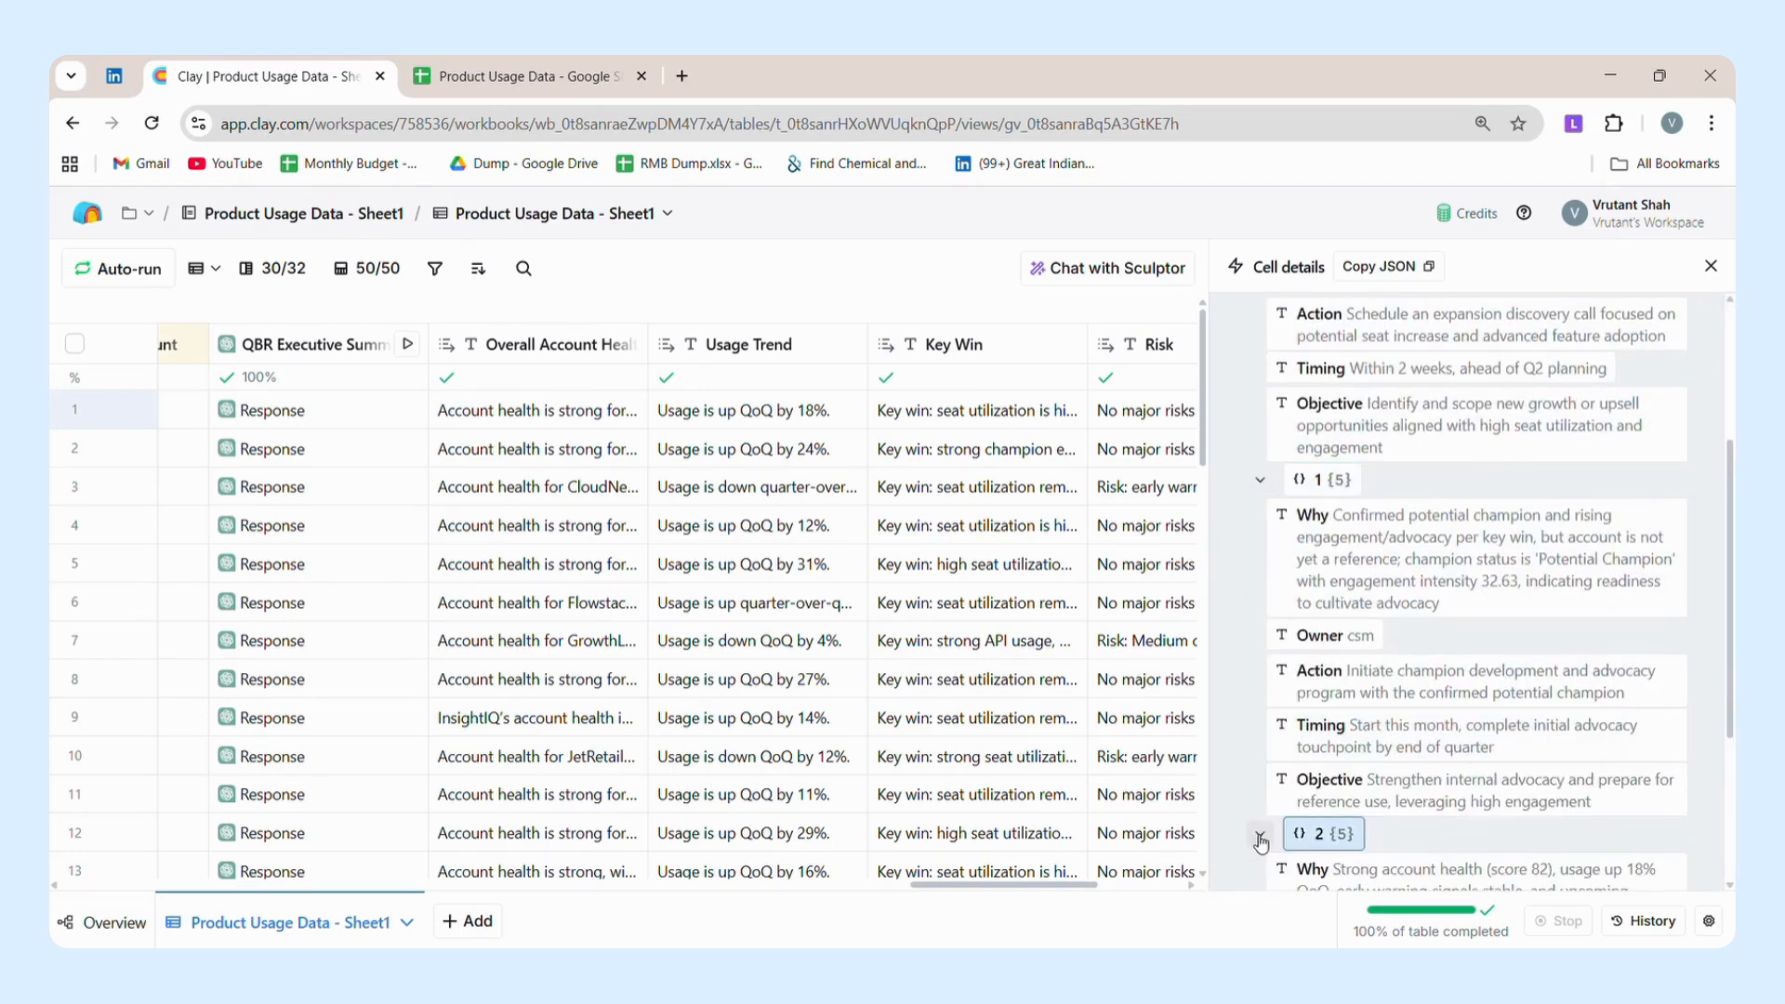
scroll(1260, 841, "down", 3)
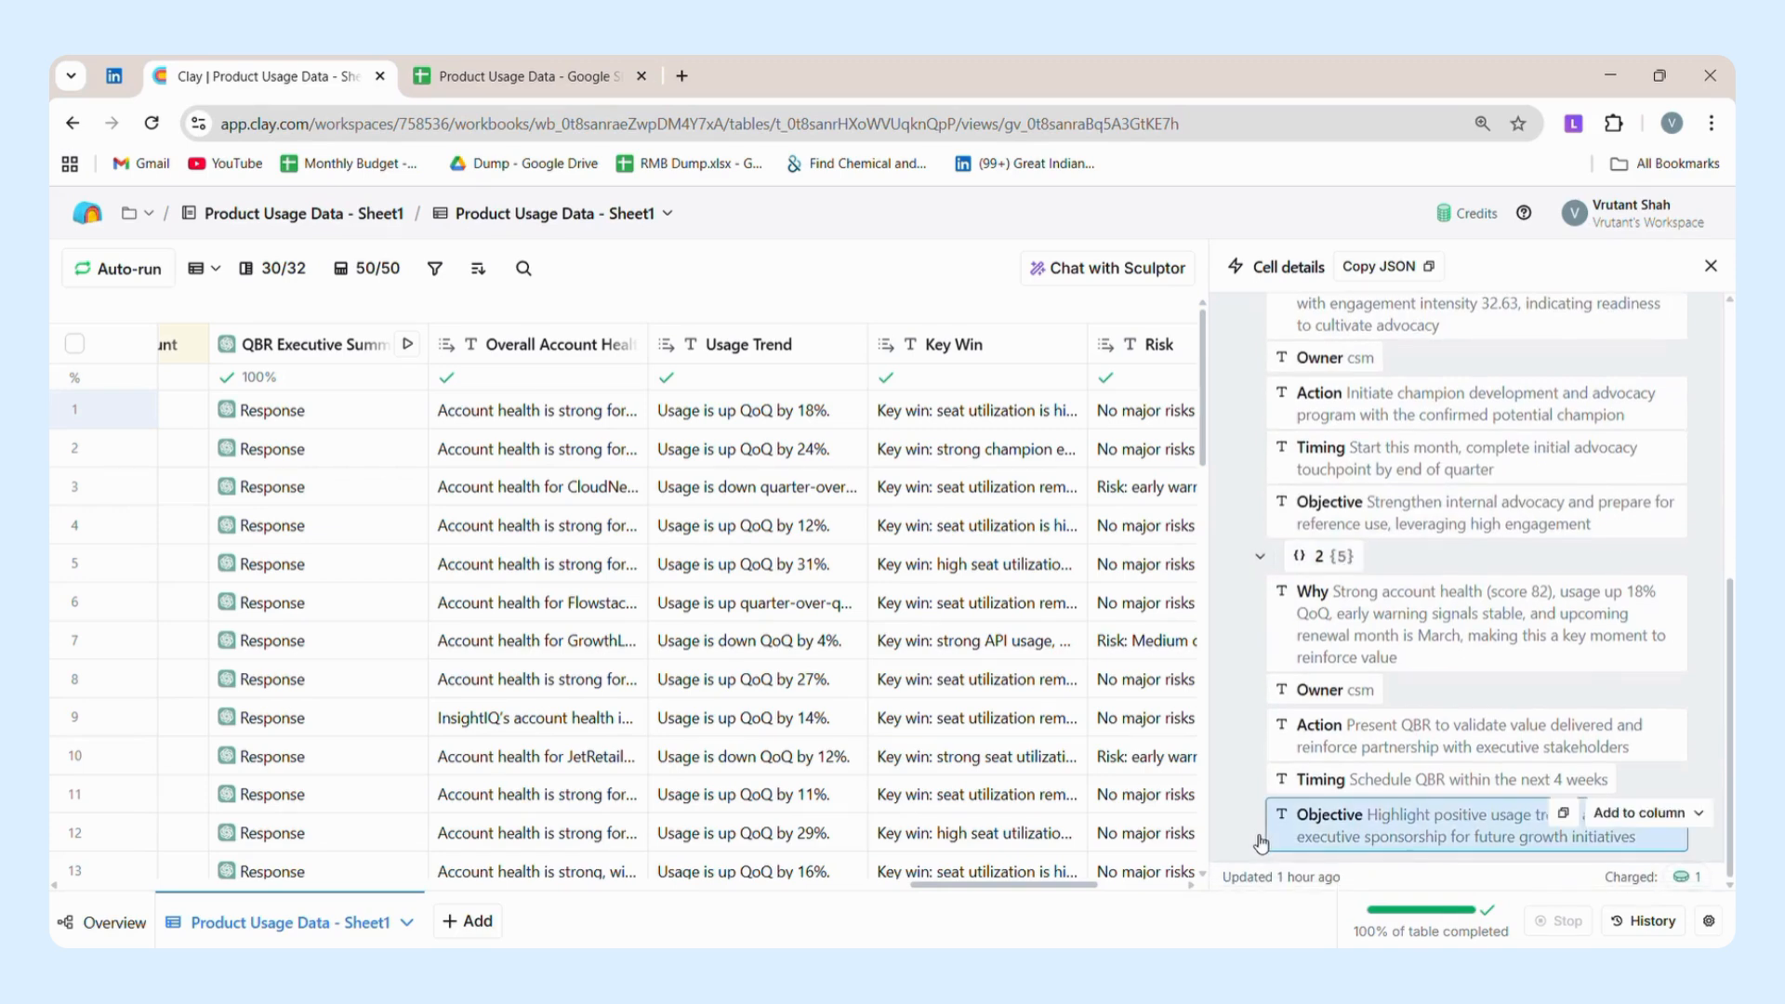